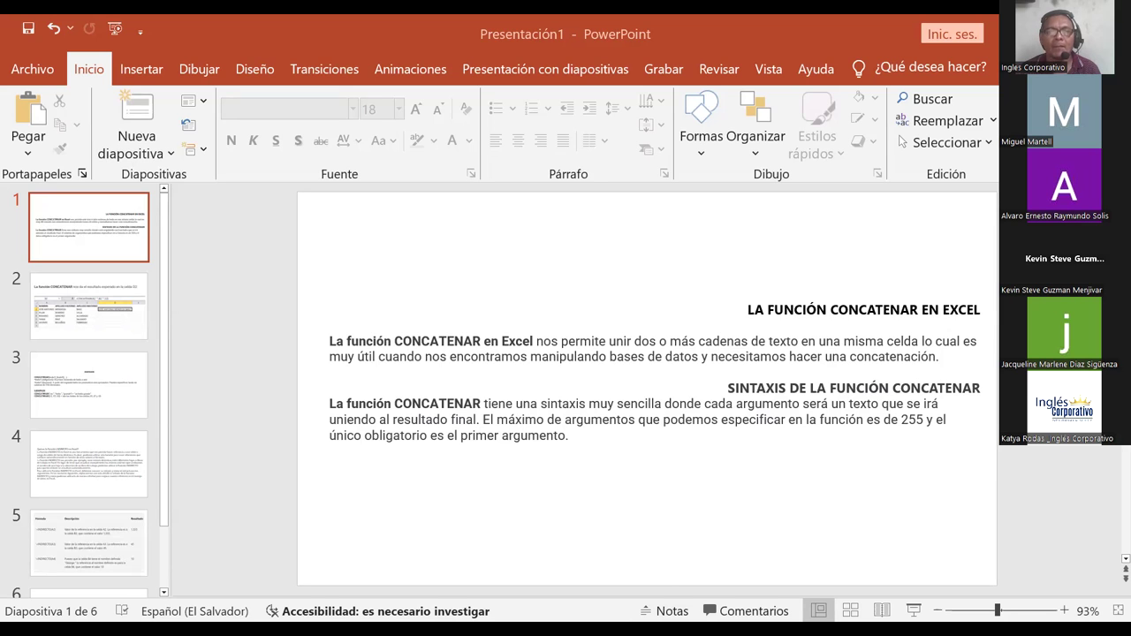
# Switch from PowerPoint to the Edge page showing the Lección 1.4 objective
pyautogui.hotkey('alt', 'Tab')
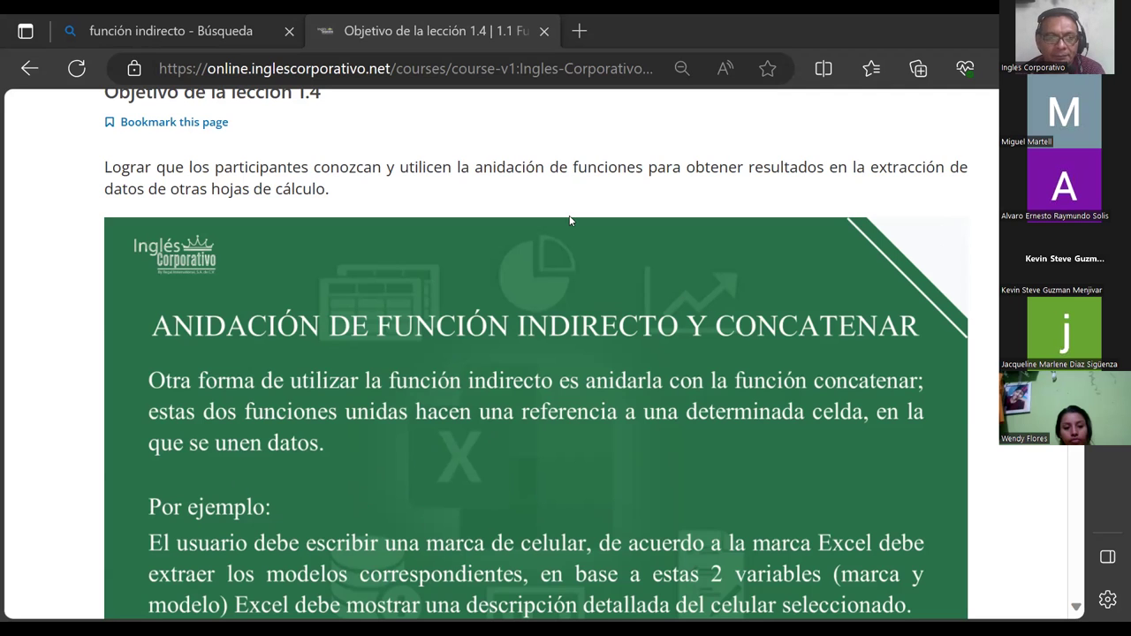
pyautogui.scroll(-1, 333, 300)
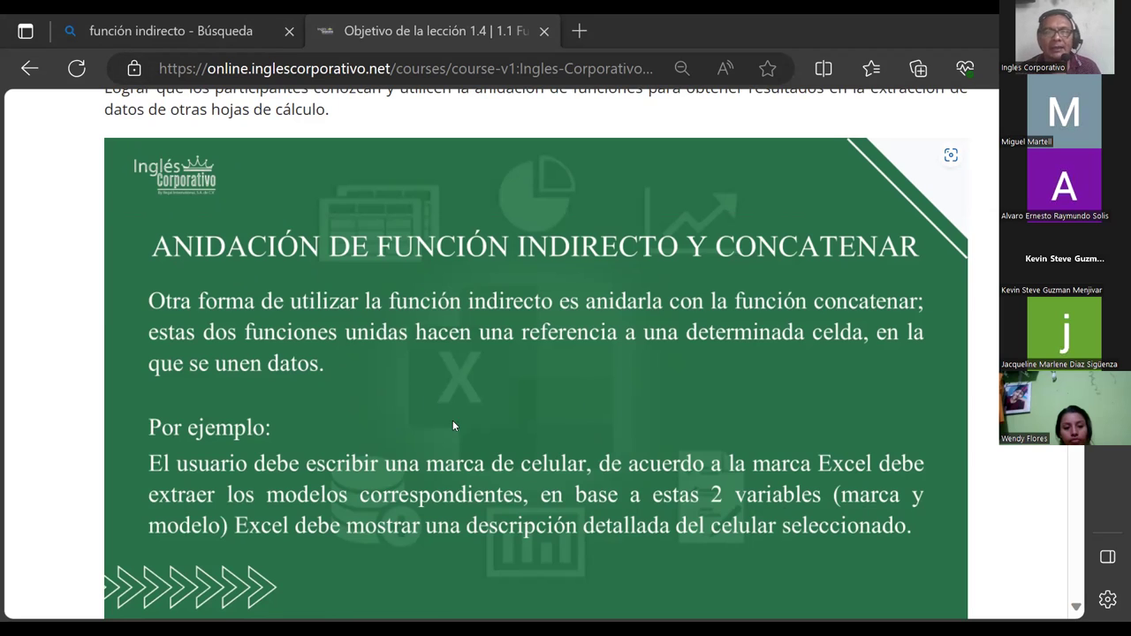
pyautogui.scroll(3, 395, 365)
pyautogui.scroll(-2, 394, 365)
pyautogui.scroll(-2, 395, 365)
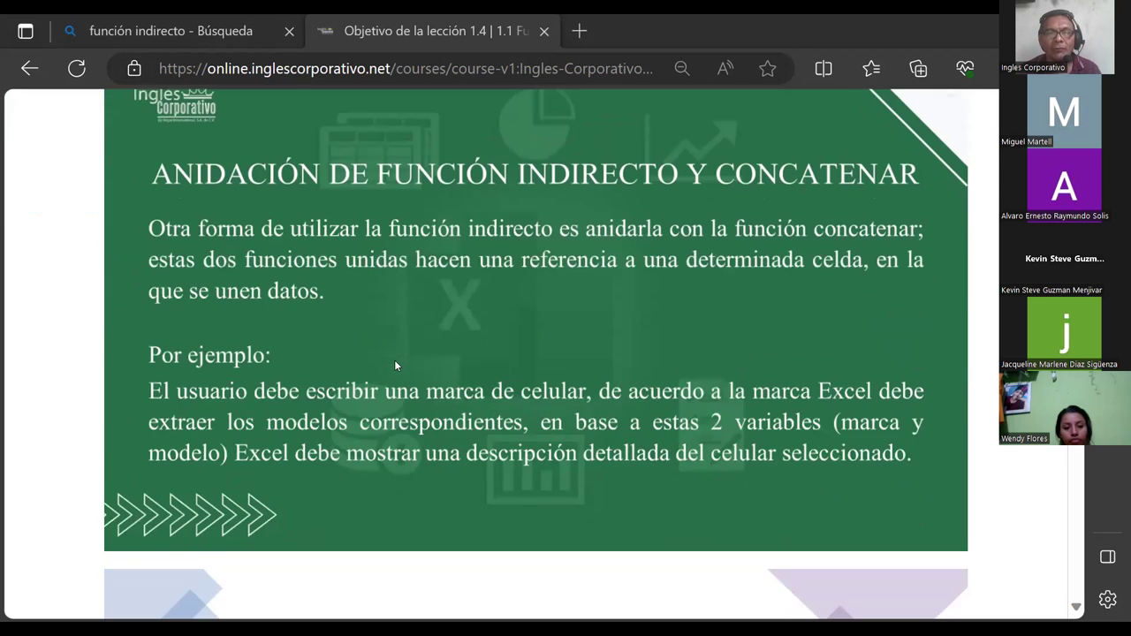
pyautogui.scroll(1, 395, 363)
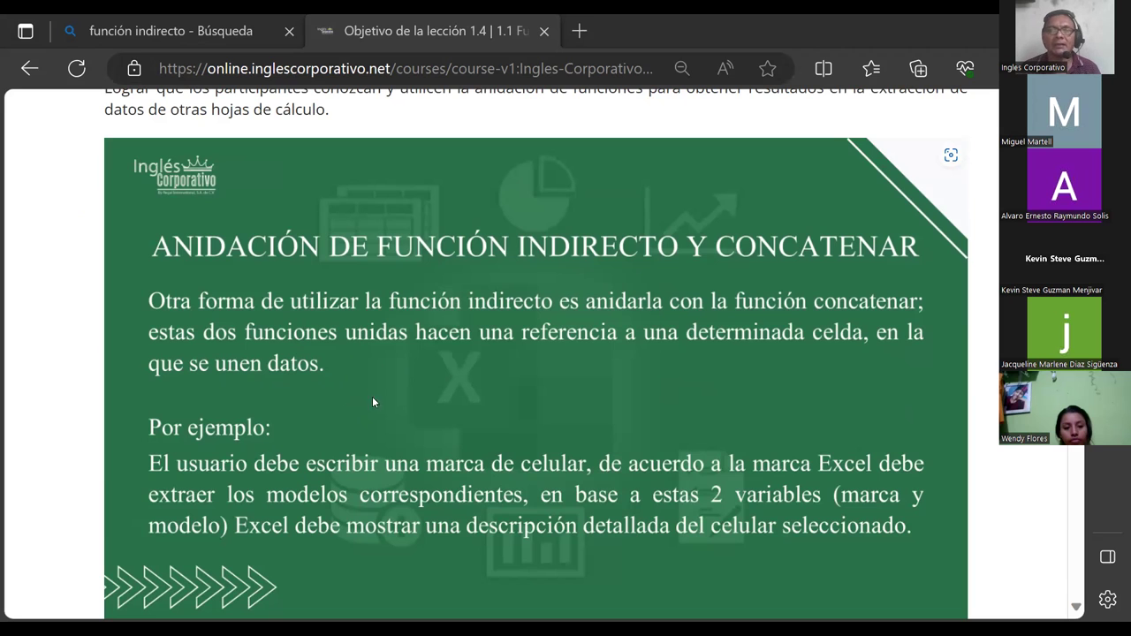
pyautogui.scroll(-1, 383, 370)
pyautogui.scroll(3, 382, 369)
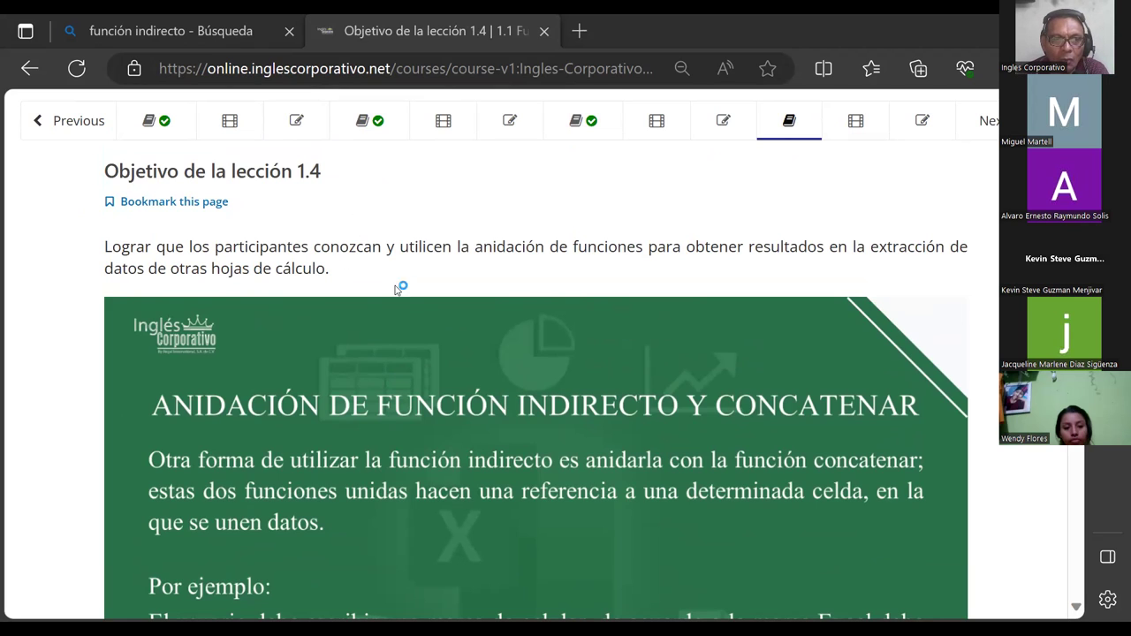
pyautogui.scroll(-1, 355, 390)
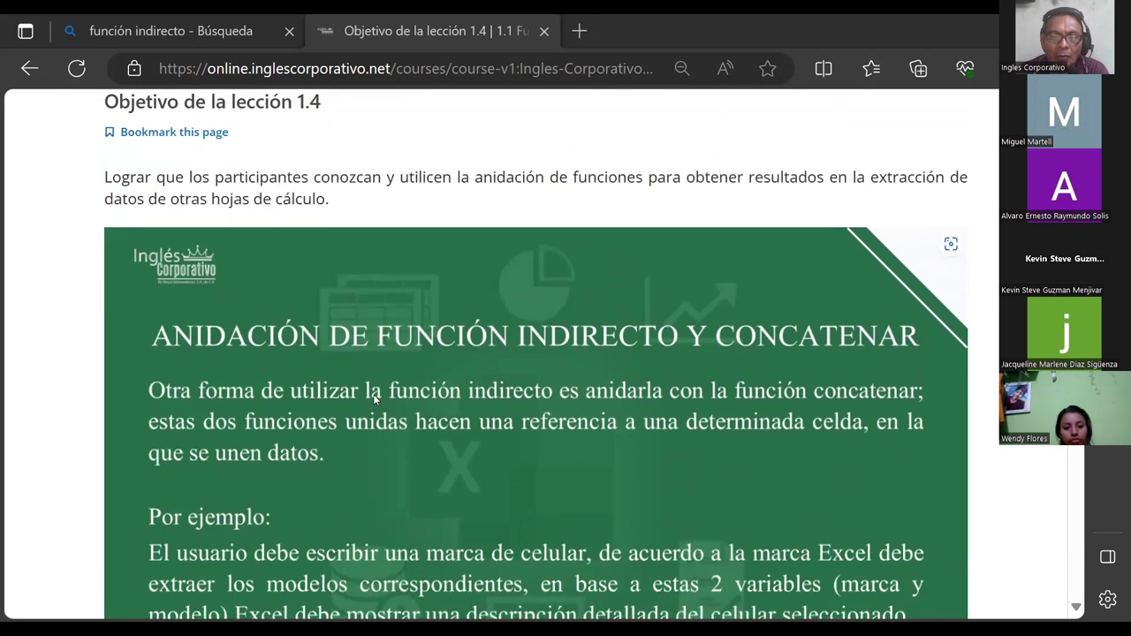
pyautogui.scroll(-1, 356, 395)
pyautogui.scroll(-1, 356, 395)
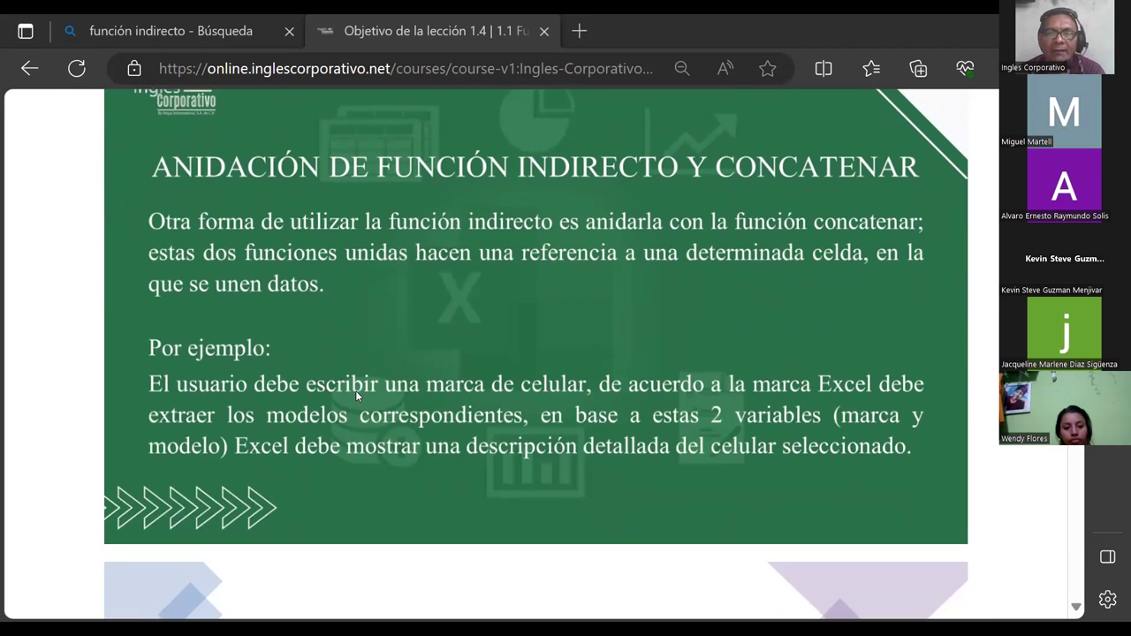
pyautogui.scroll(3, 351, 357)
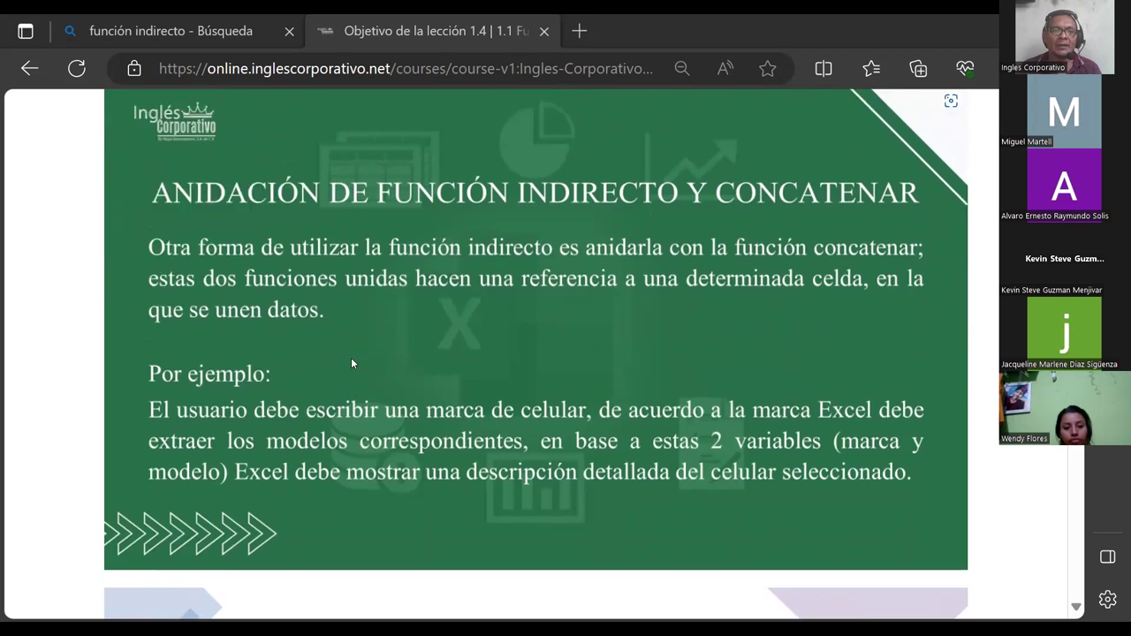
pyautogui.scroll(-1, 347, 377)
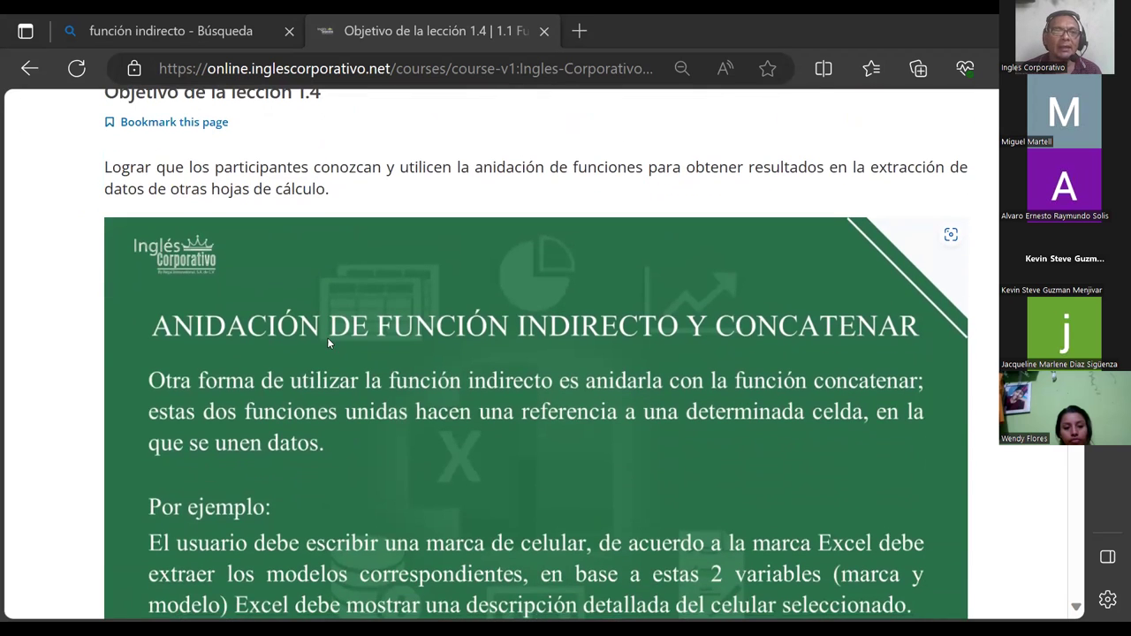
pyautogui.scroll(1, 281, 320)
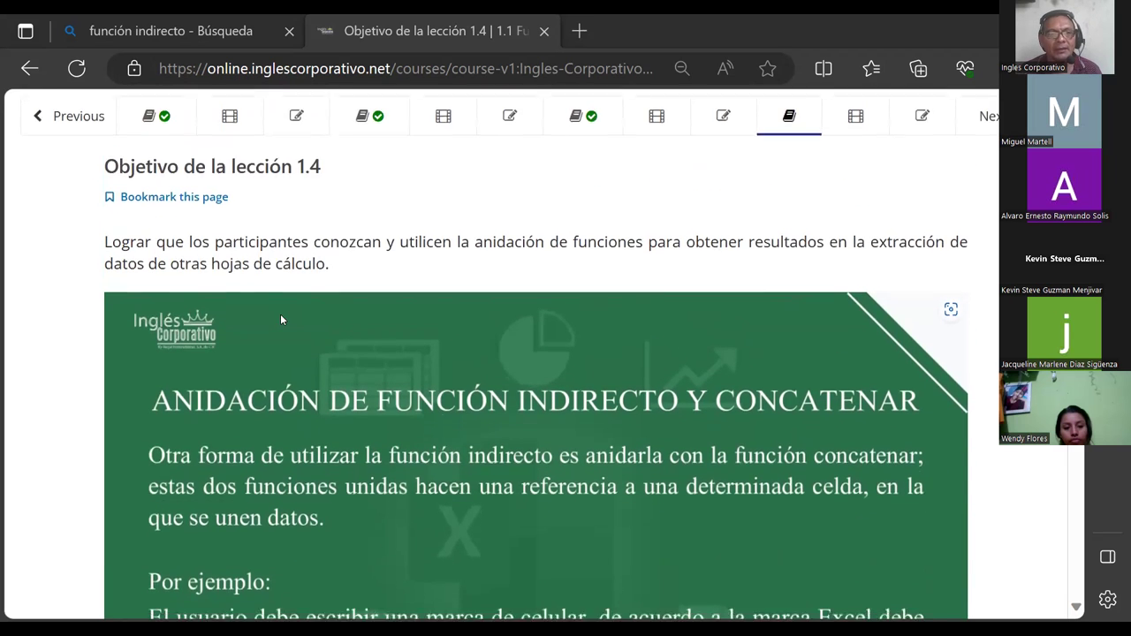
pyautogui.scroll(3, 281, 320)
pyautogui.scroll(-1, 281, 320)
pyautogui.scroll(-2, 281, 320)
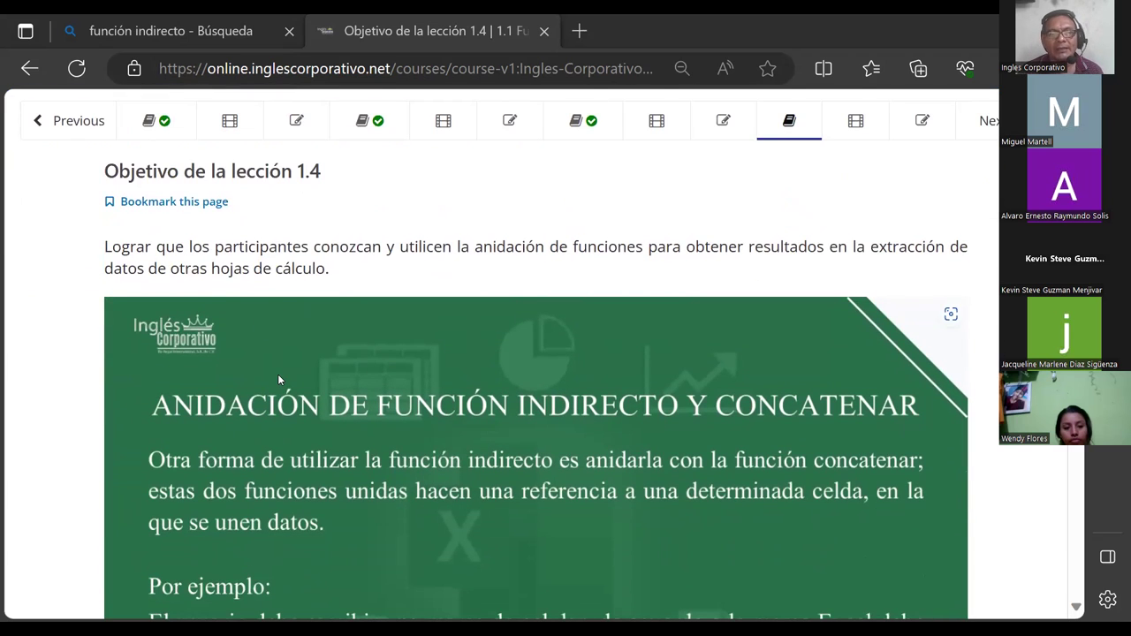
pyautogui.scroll(-1, 278, 374)
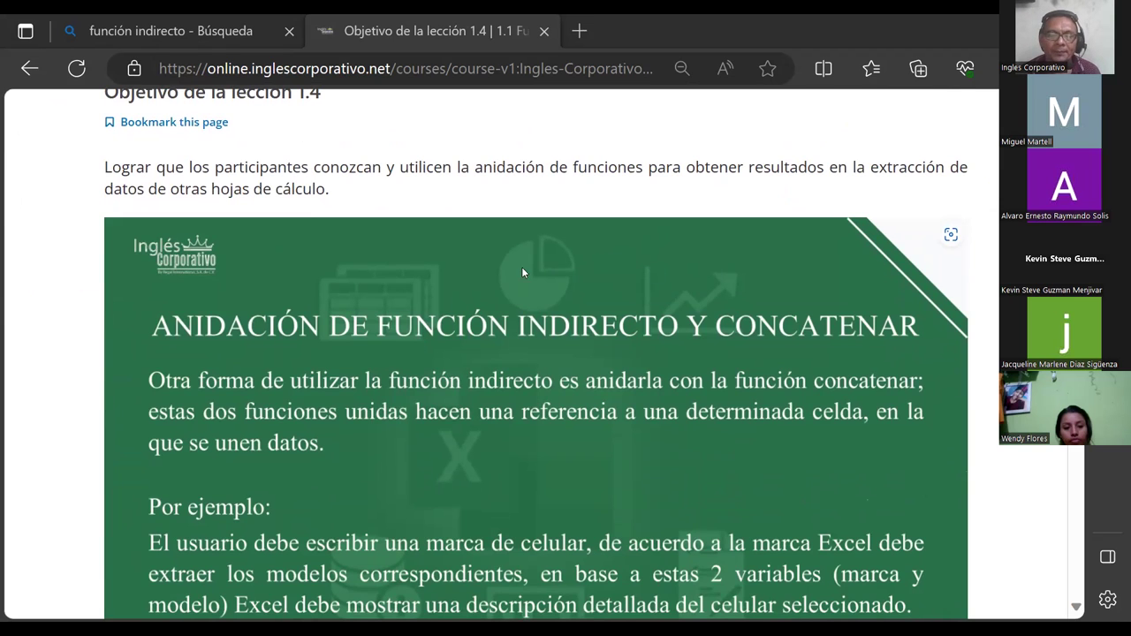
pyautogui.scroll(-1, 521, 266)
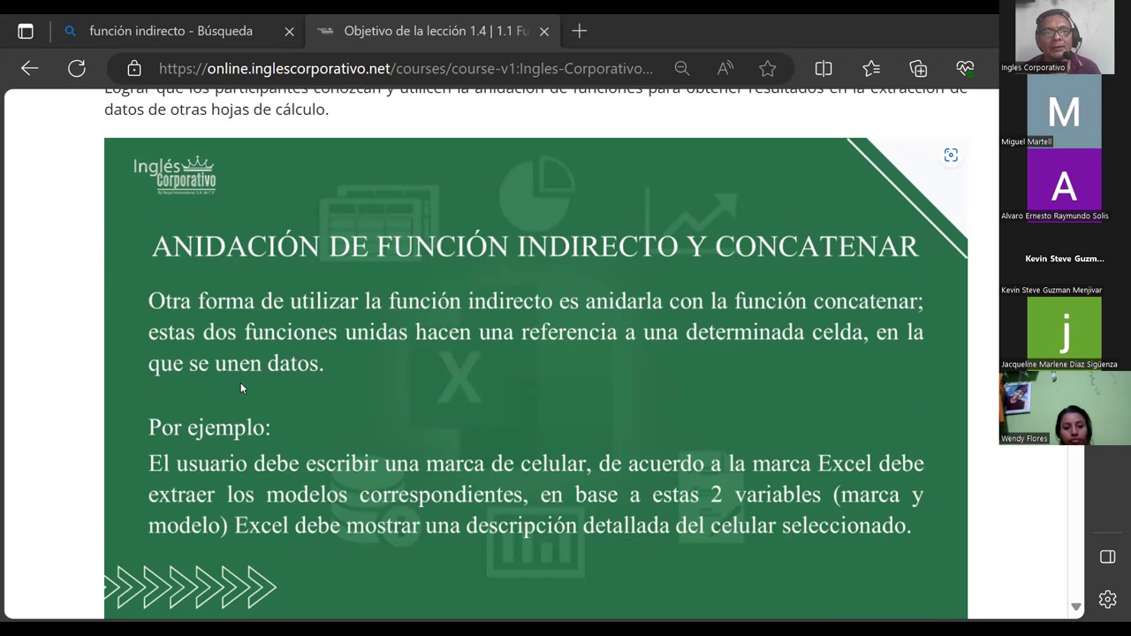
pyautogui.scroll(-1, 239, 377)
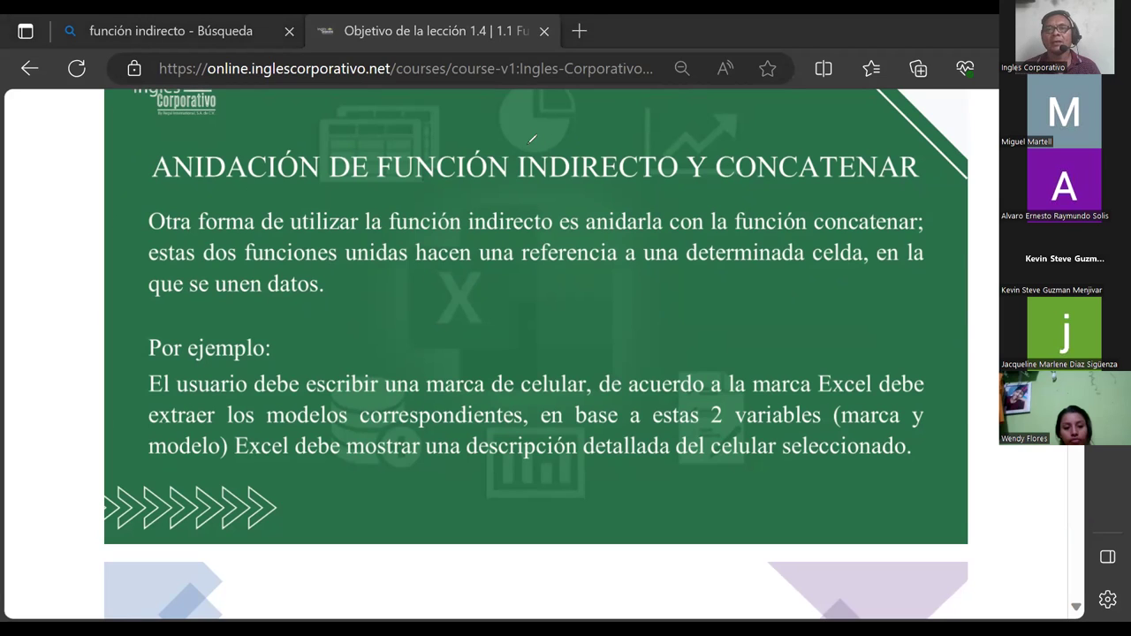
# Mark the slide title, 'Por ejemplo:', '2 variables', 'marca y' and 'modelo' with red annotations
pyautogui.moveTo(687, 116); pyautogui.dragTo(805, 138)
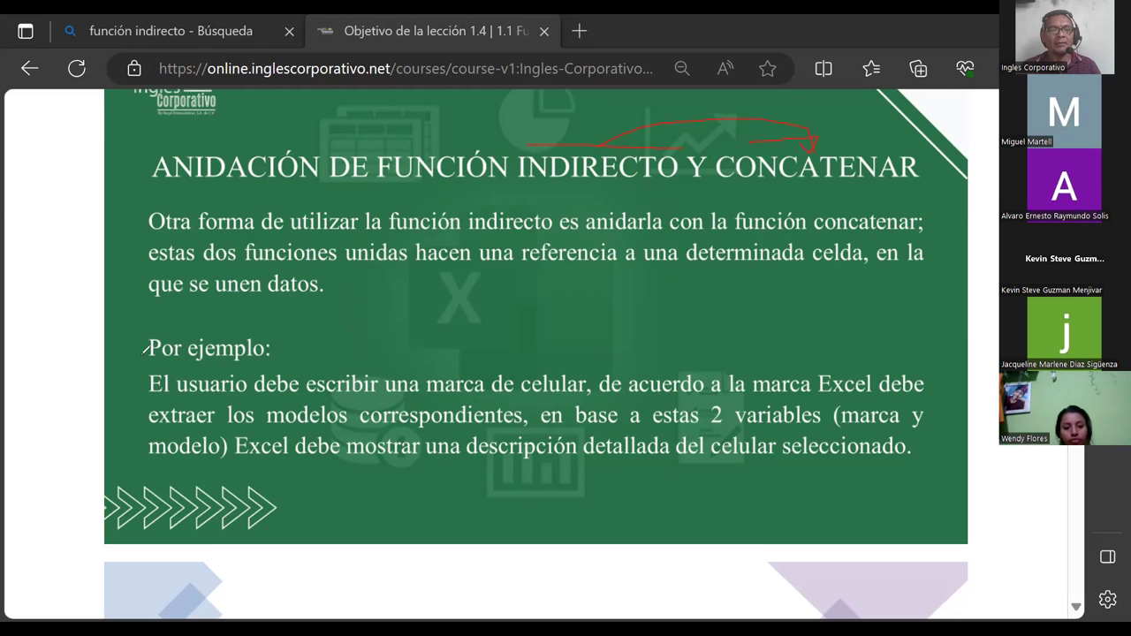
pyautogui.moveTo(284, 360); pyautogui.dragTo(148, 322)
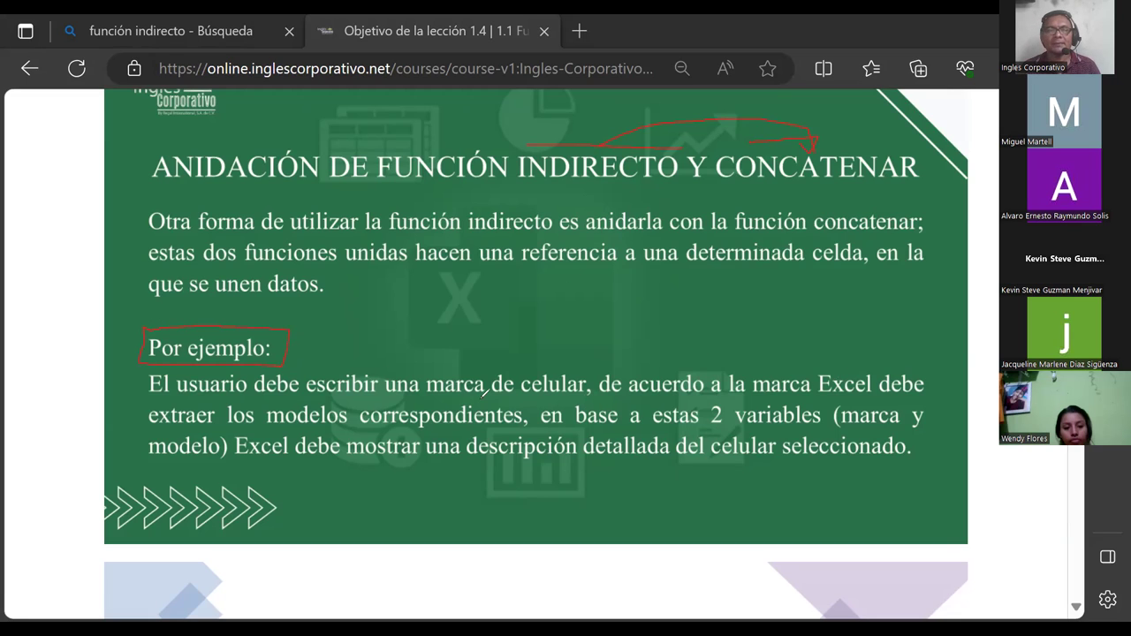
pyautogui.moveTo(225, 399); pyautogui.dragTo(362, 422)
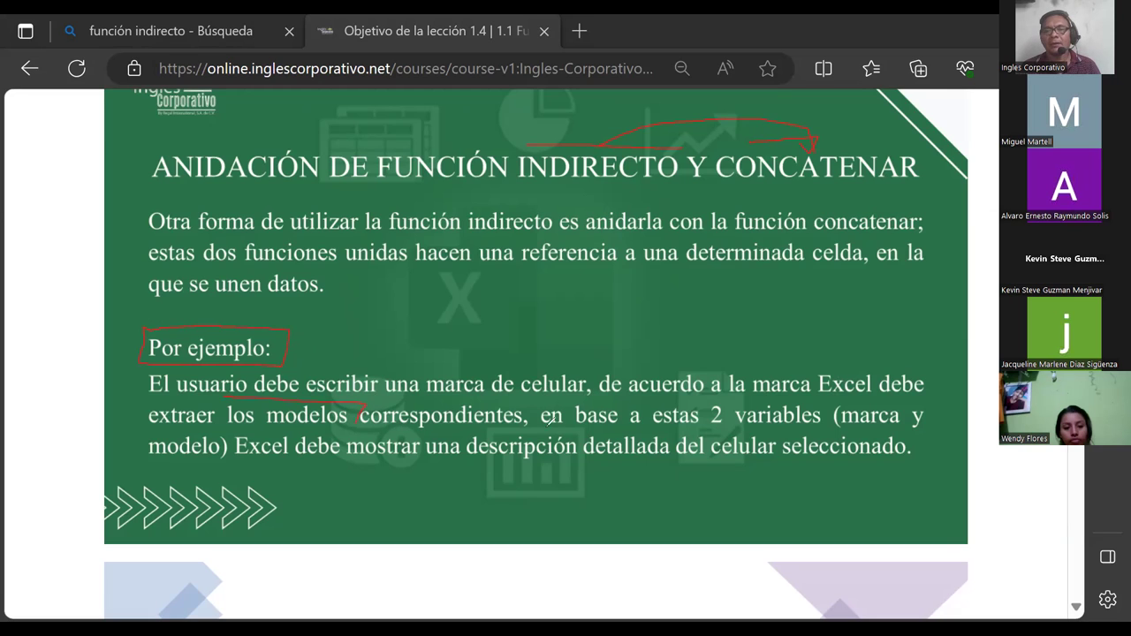
pyautogui.moveTo(721, 402); pyautogui.dragTo(718, 430)
pyautogui.moveTo(917, 428); pyautogui.dragTo(944, 433)
pyautogui.moveTo(226, 431); pyautogui.dragTo(149, 447)
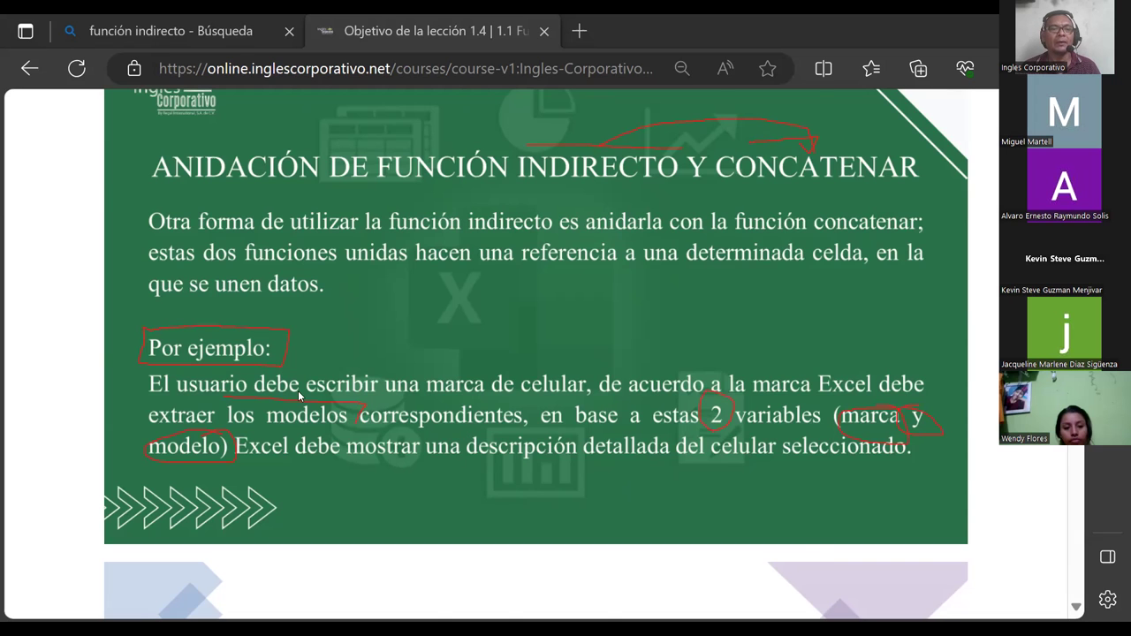
# Scroll down to the 'La sintaxis de esta función es' slide with the SUSTITUIR example
pyautogui.scroll(-4, 299, 396)
pyautogui.scroll(-1, 299, 397)
pyautogui.scroll(-1, 298, 396)
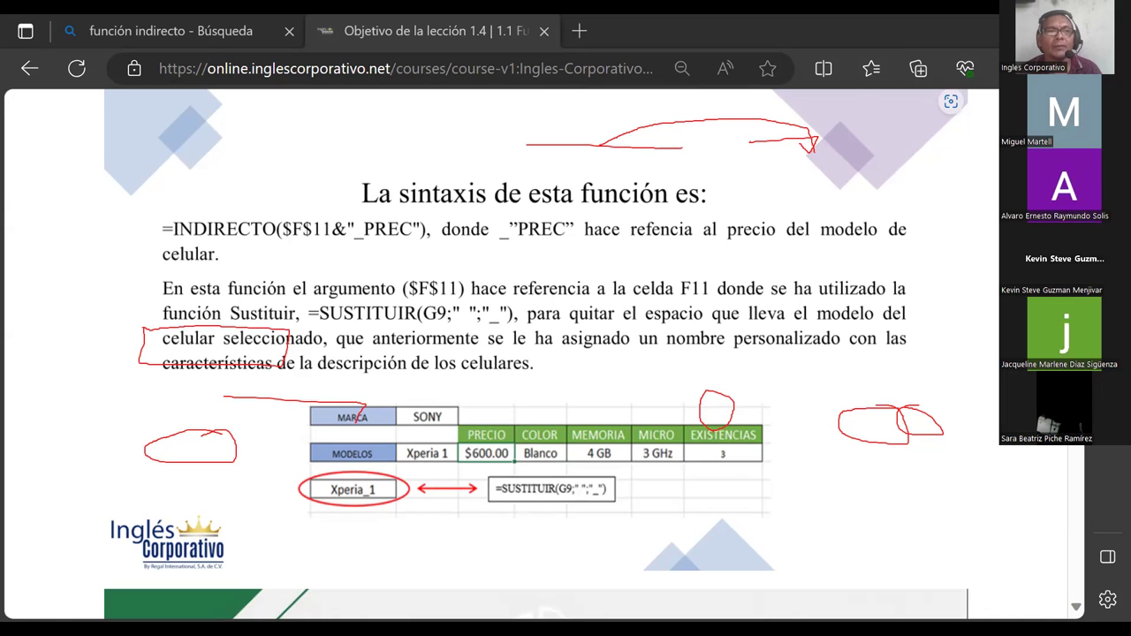
# Circle the $600.00 price and the Xperia 1 model in red in the example table
pyautogui.scroll(-2, 371, 367)
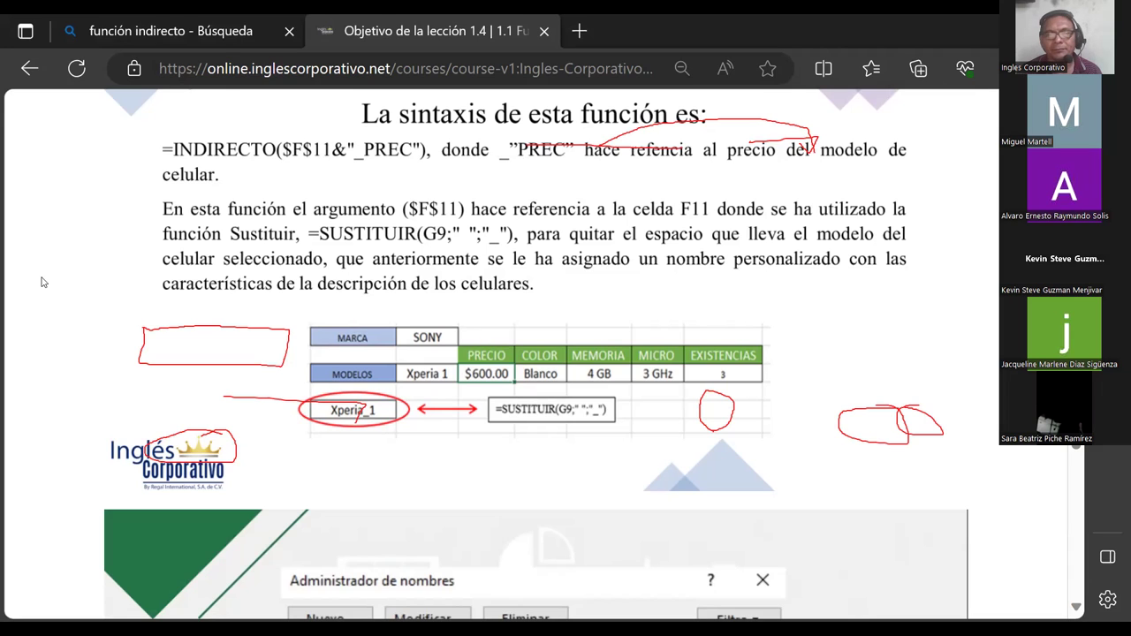
pyautogui.moveTo(514, 358); pyautogui.dragTo(510, 349)
pyautogui.moveTo(430, 351); pyautogui.dragTo(428, 344)
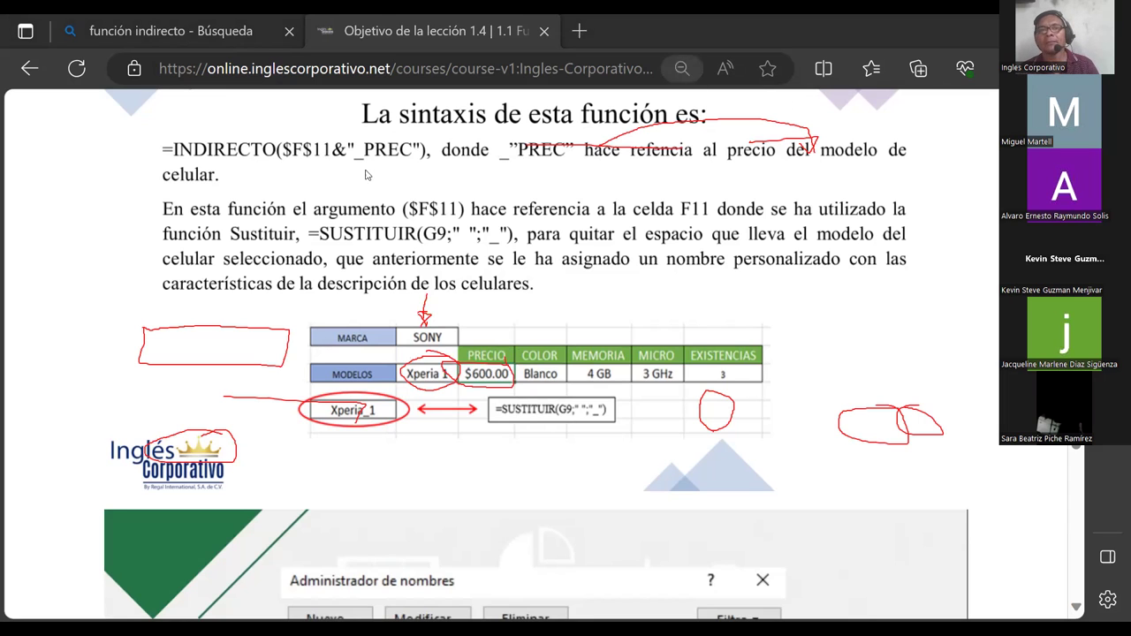
pyautogui.scroll(-1, 284, 430)
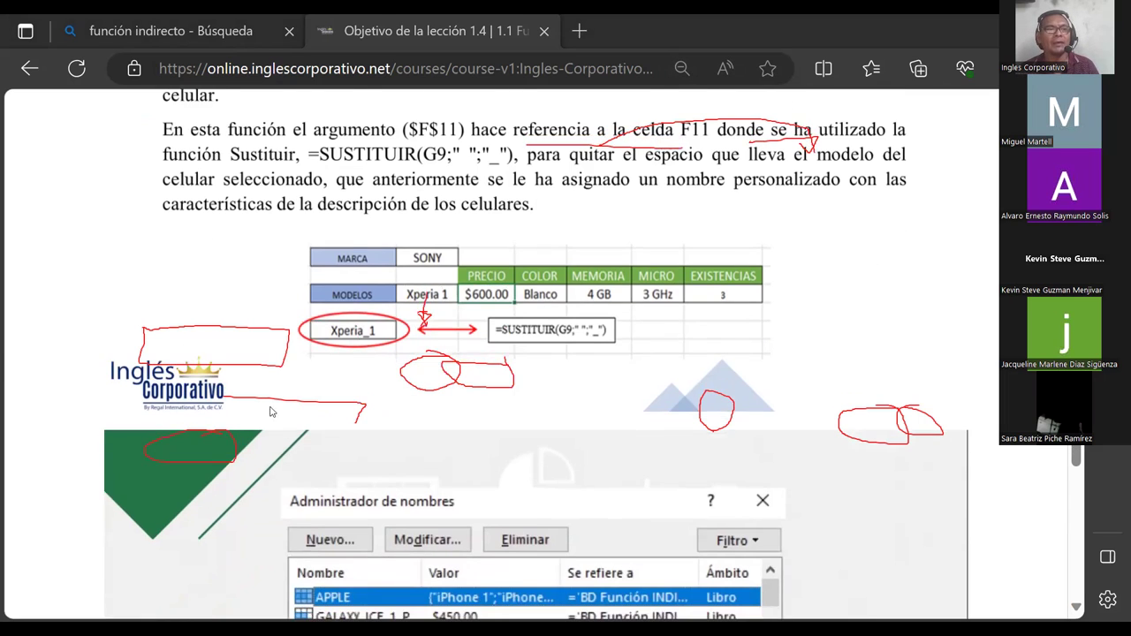
# Erase the red boxes, underlines and circles from the slide
pyautogui.click(492, 379)
pyautogui.click(289, 359)
pyautogui.moveTo(374, 406); pyautogui.dragTo(217, 422)
pyautogui.click(177, 446)
pyautogui.moveTo(720, 402); pyautogui.dragTo(884, 428)
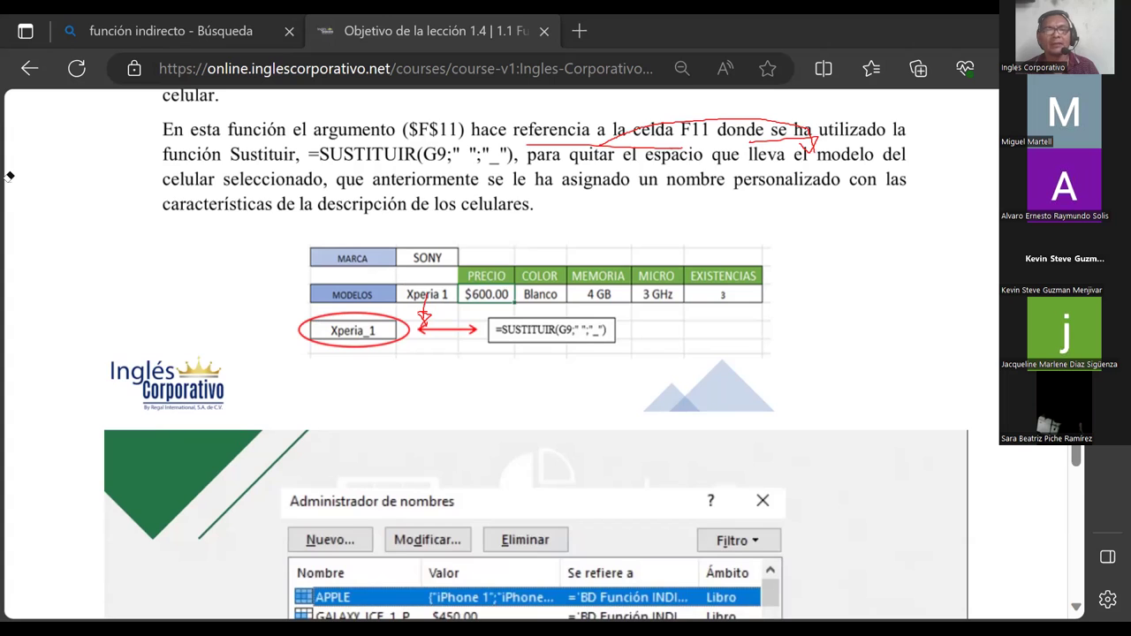
# Scroll to the SUSTITUIR paragraph and model table above the Administrador de nombres screenshot
pyautogui.scroll(-2, 361, 320)
pyautogui.scroll(-3, 361, 320)
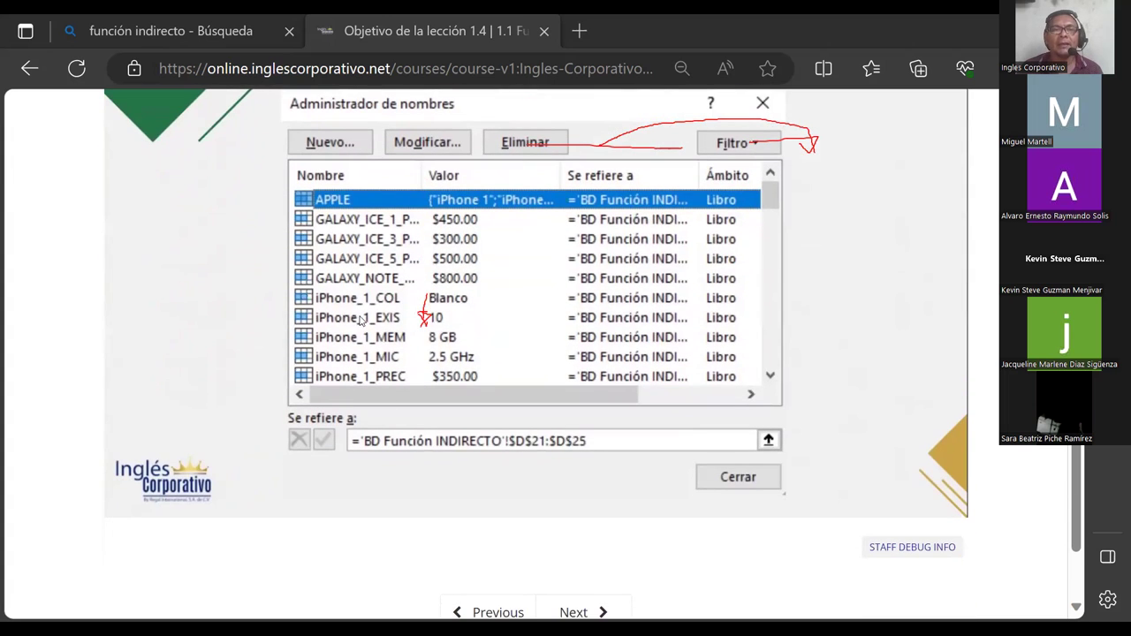
pyautogui.scroll(1, 686, 376)
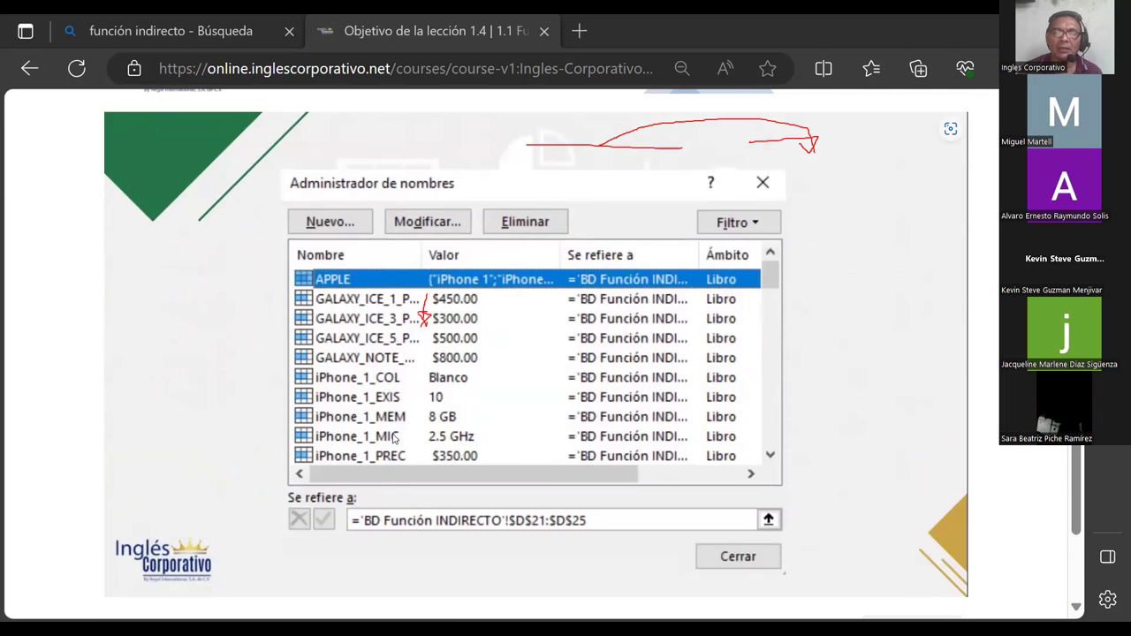
pyautogui.scroll(-3, 395, 440)
pyautogui.scroll(4, 396, 439)
pyautogui.scroll(3, 395, 439)
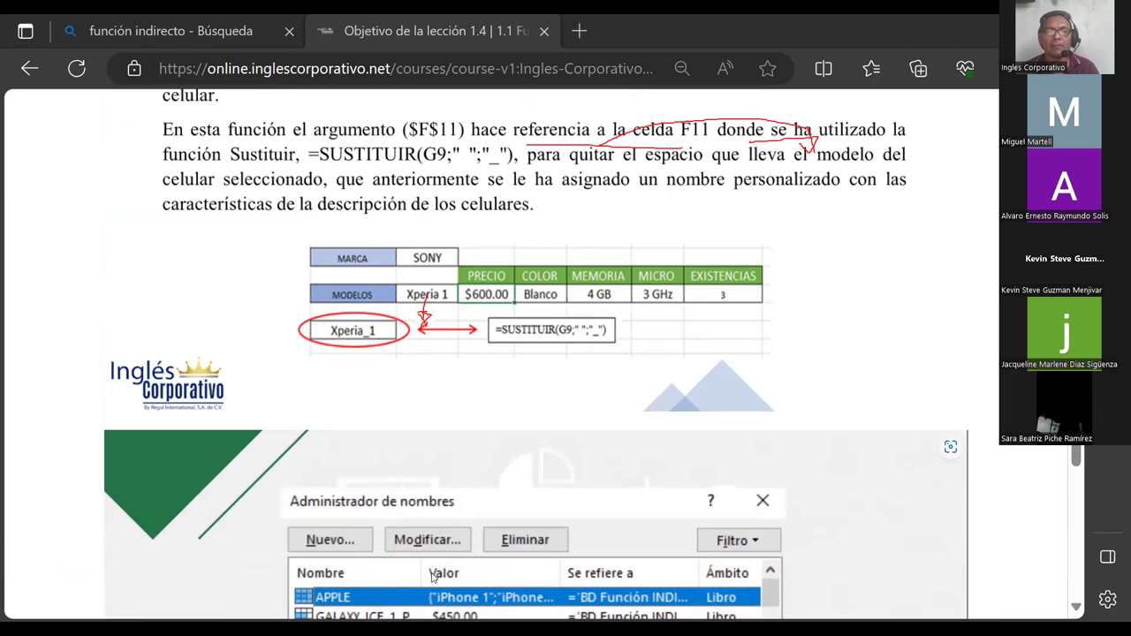
# Return to PowerPoint and start the slideshow from the first slide with F5
pyautogui.hotkey('alt', 'Tab')
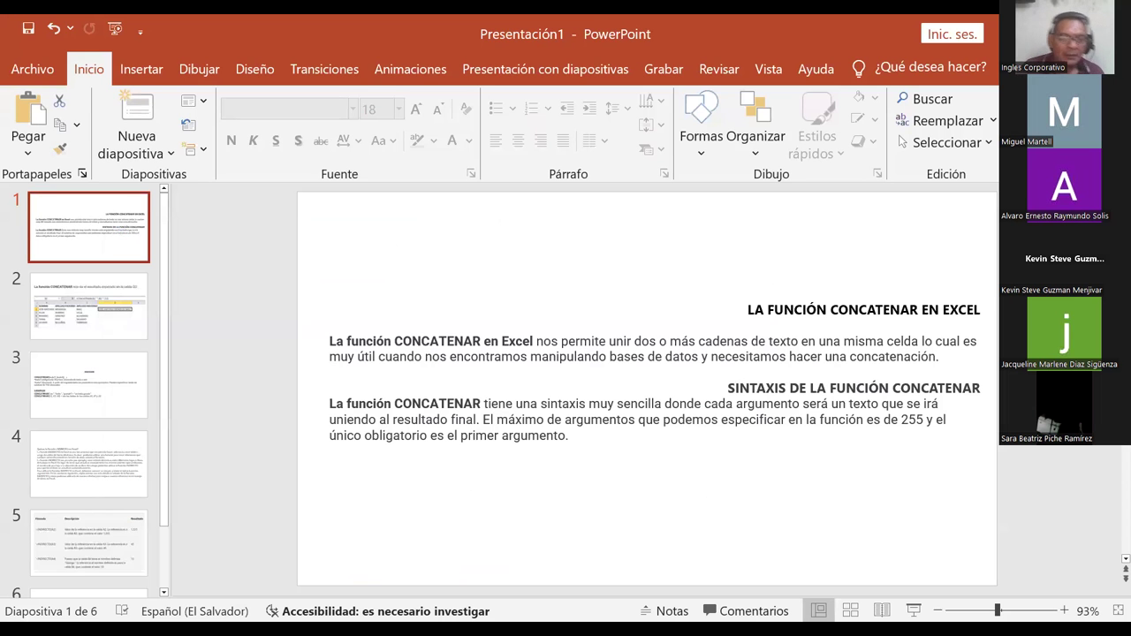
pyautogui.press('F5')
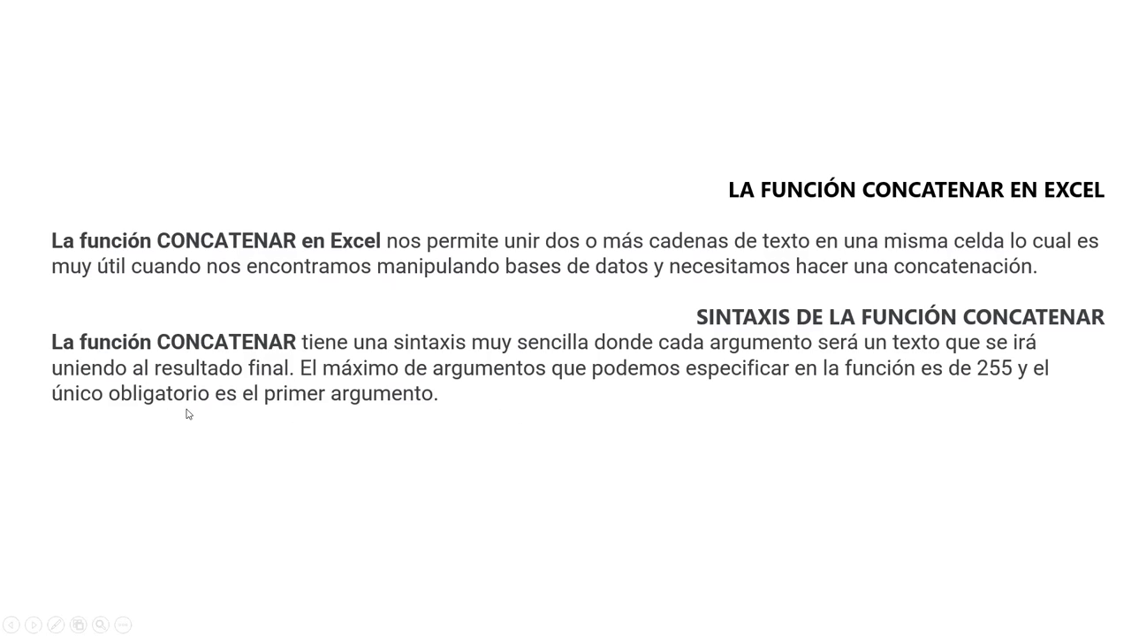
# Advance to the slide where =CONCATENAR(A2," ",B2," ",C2) builds the full name in D2
pyautogui.click(419, 429)
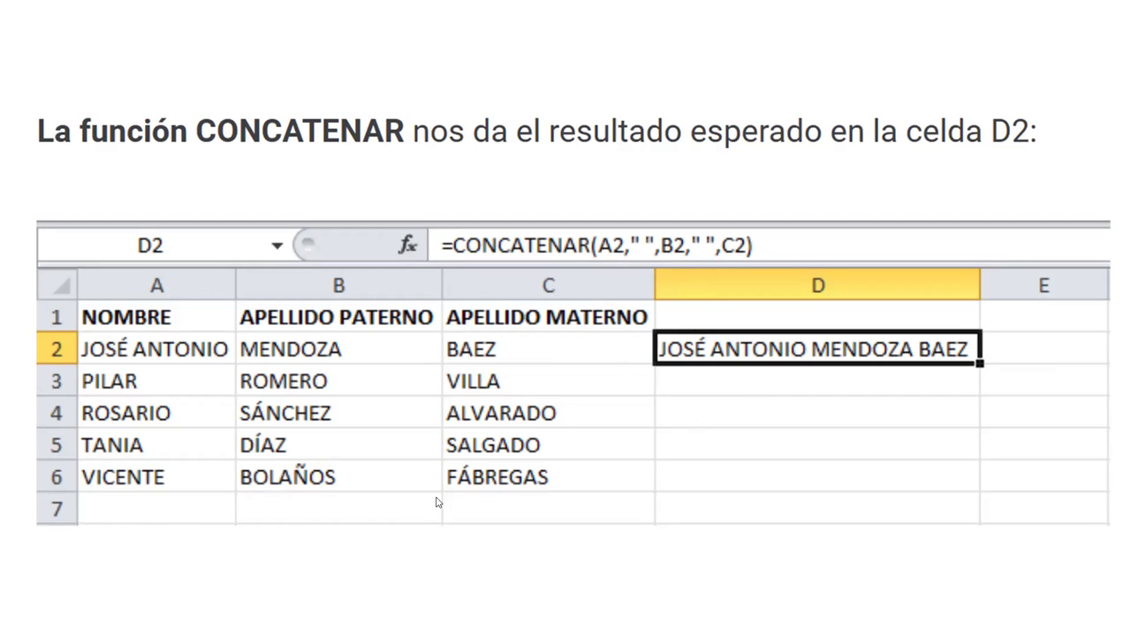
# Advance to the SINTAXIS slide covering texto1, texto2 and two CONCATENAR examples
pyautogui.click(389, 429)
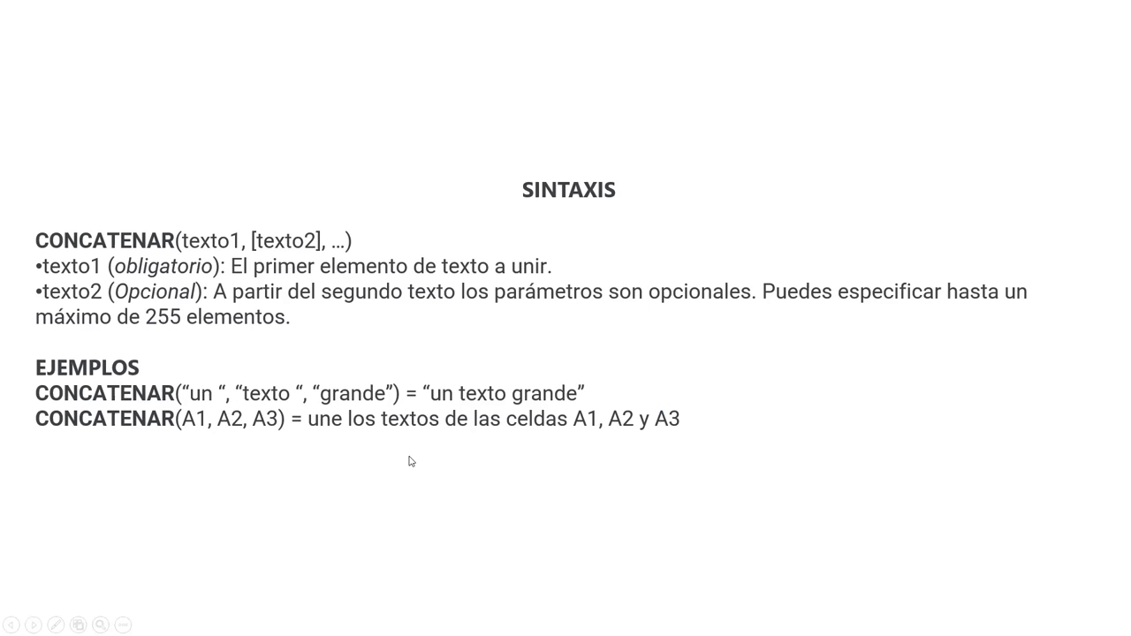
# Advance to the slide introducing the INDIRECTO function
pyautogui.click(437, 459)
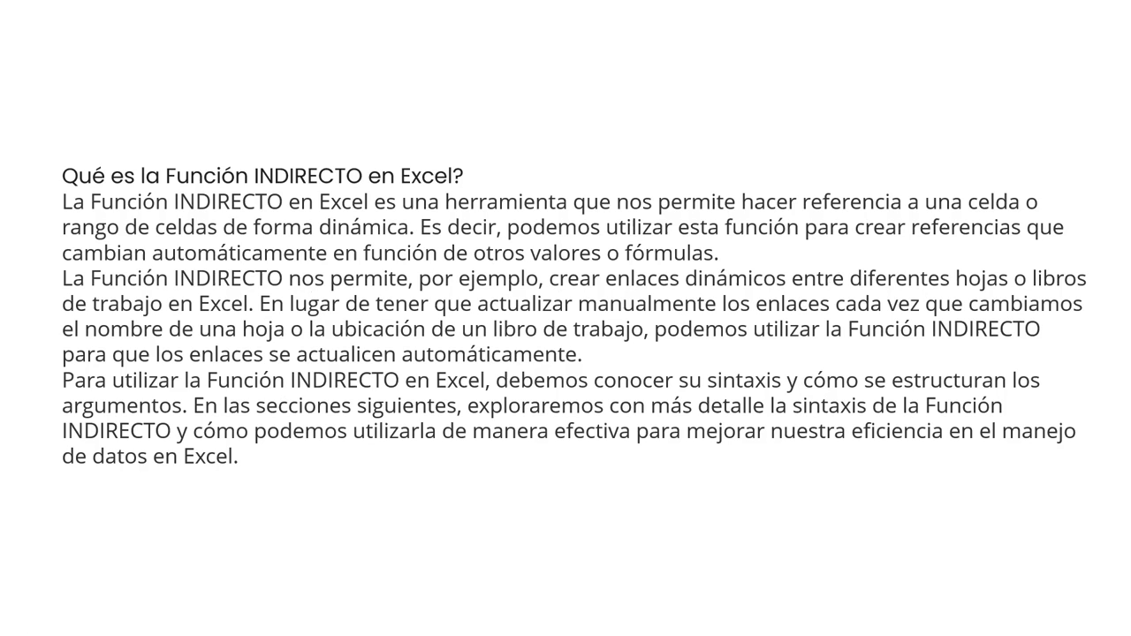
pyautogui.click(419, 477)
pyautogui.press('Left')
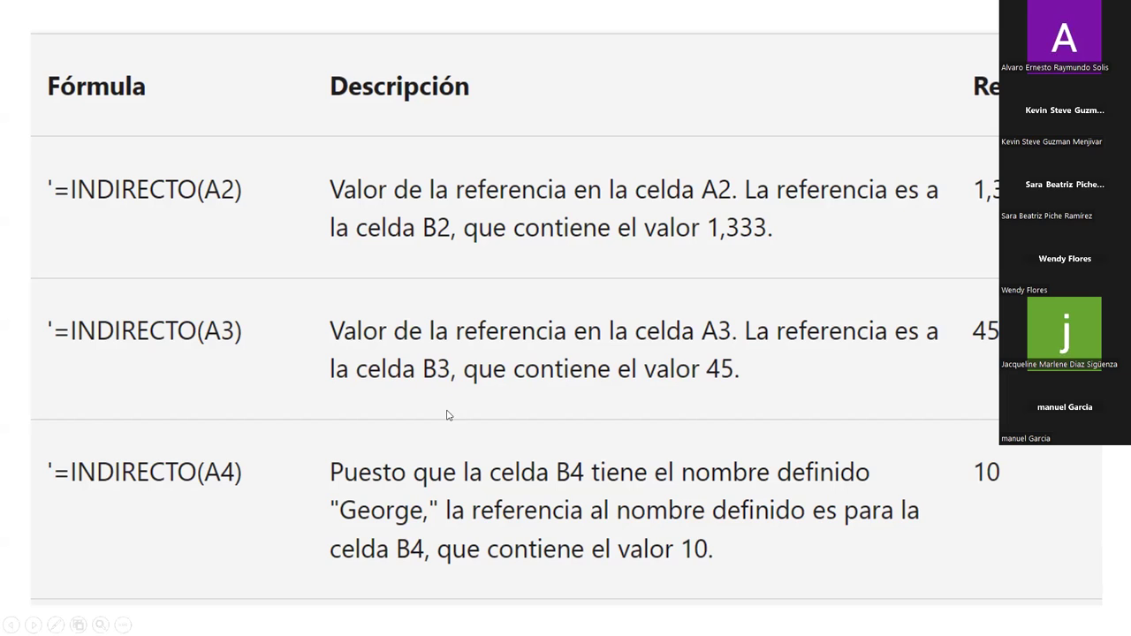
pyautogui.scroll(-1, 337, 379)
pyautogui.scroll(1, 337, 380)
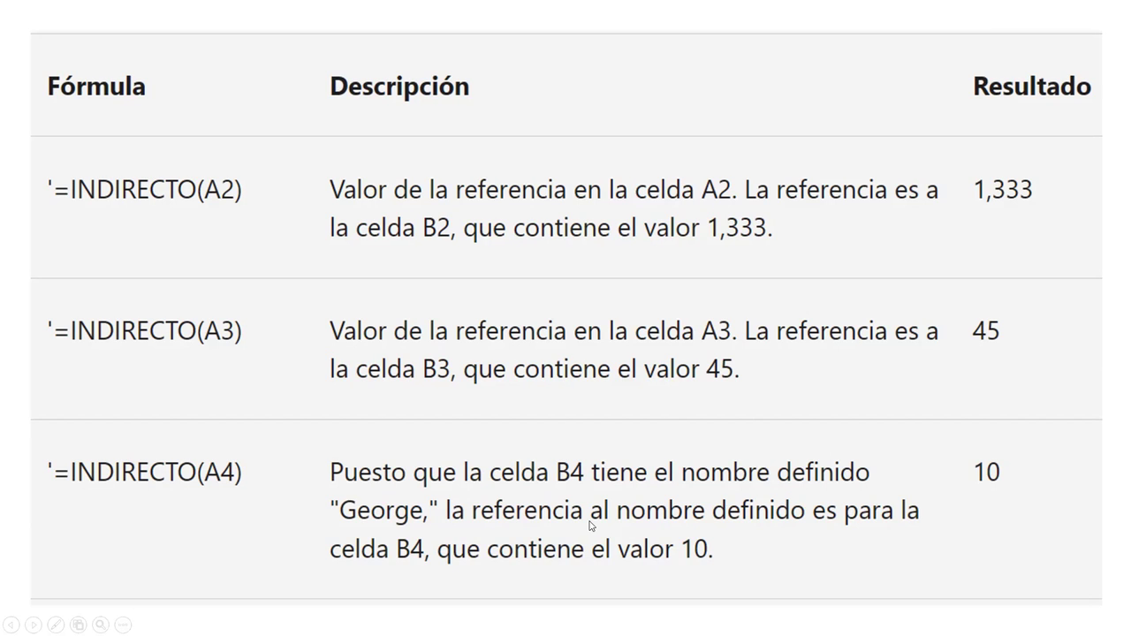
# Advance to the INDIRECTO("B"&A5) example, then switch to the Sesión 4 Excel workbook
pyautogui.click(557, 523)
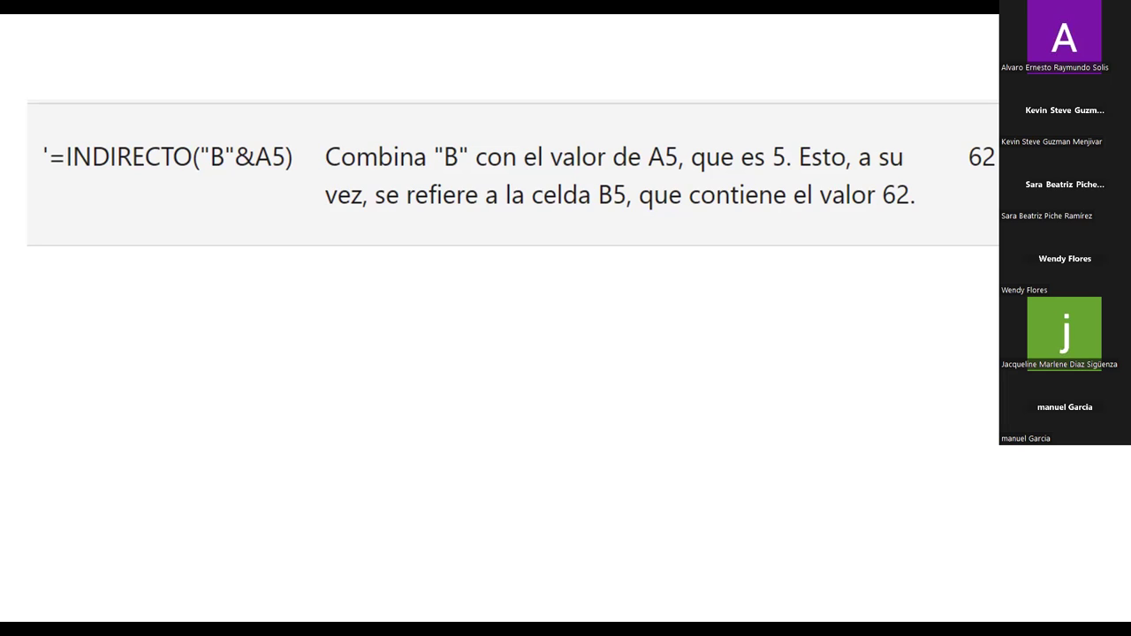
pyautogui.hotkey('alt', 'Tab')
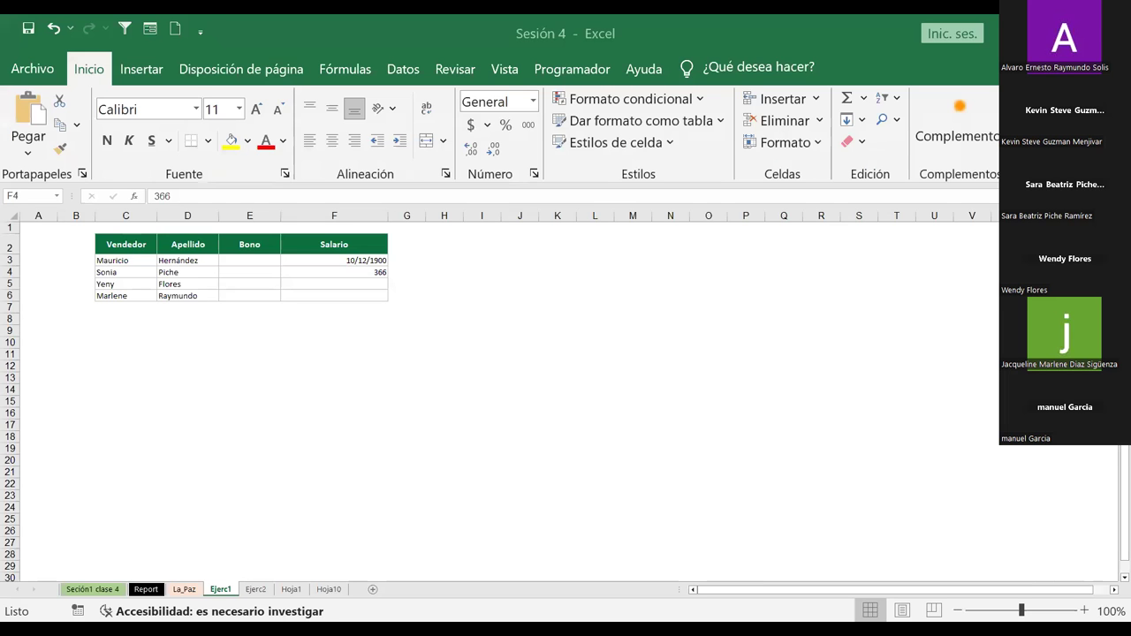
# Copy F4's number format onto F3 with Copiar formato to remove the date format
pyautogui.click(361, 261)
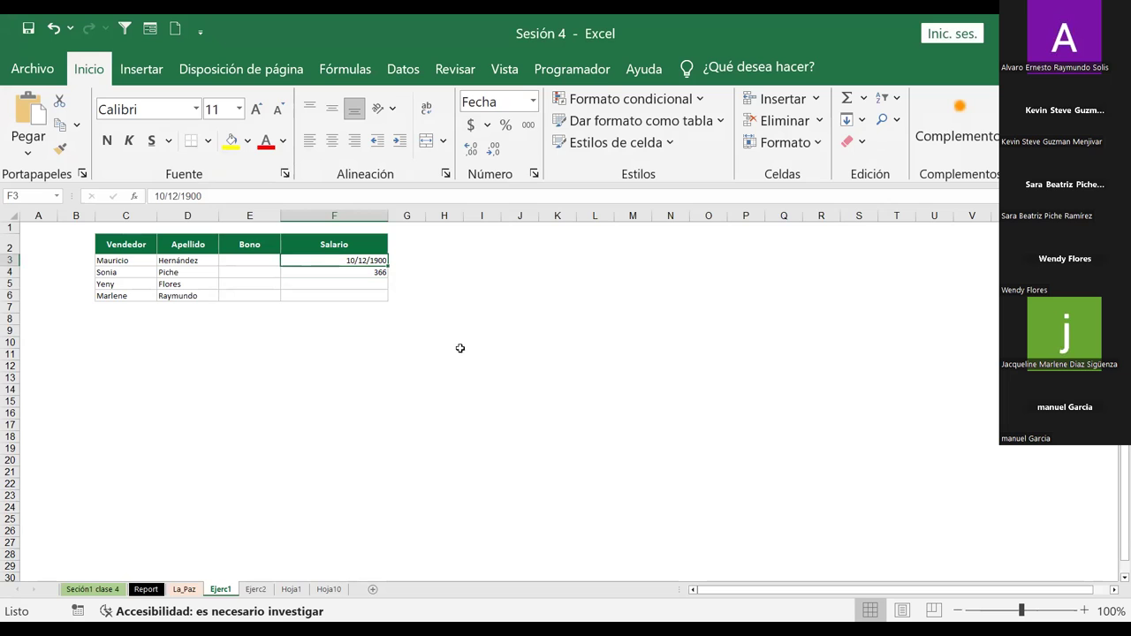
pyautogui.moveTo(119, 246)
pyautogui.mouseDown()
pyautogui.moveTo(306, 248)
pyautogui.moveTo(356, 294)
pyautogui.mouseUp()
pyautogui.click(532, 283)
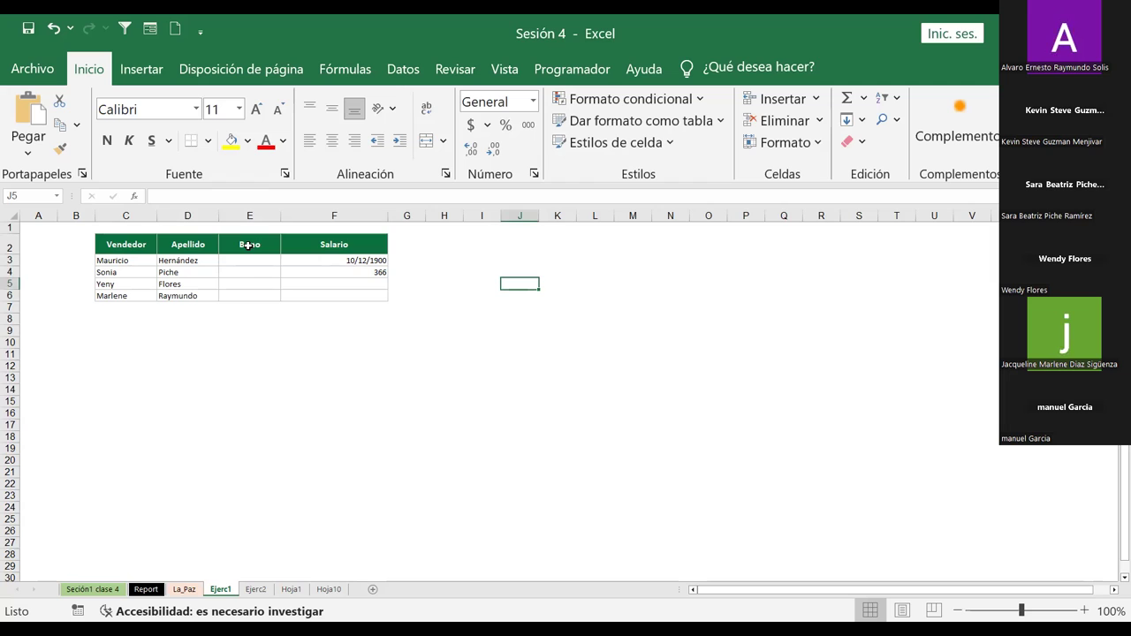
pyautogui.click(352, 271)
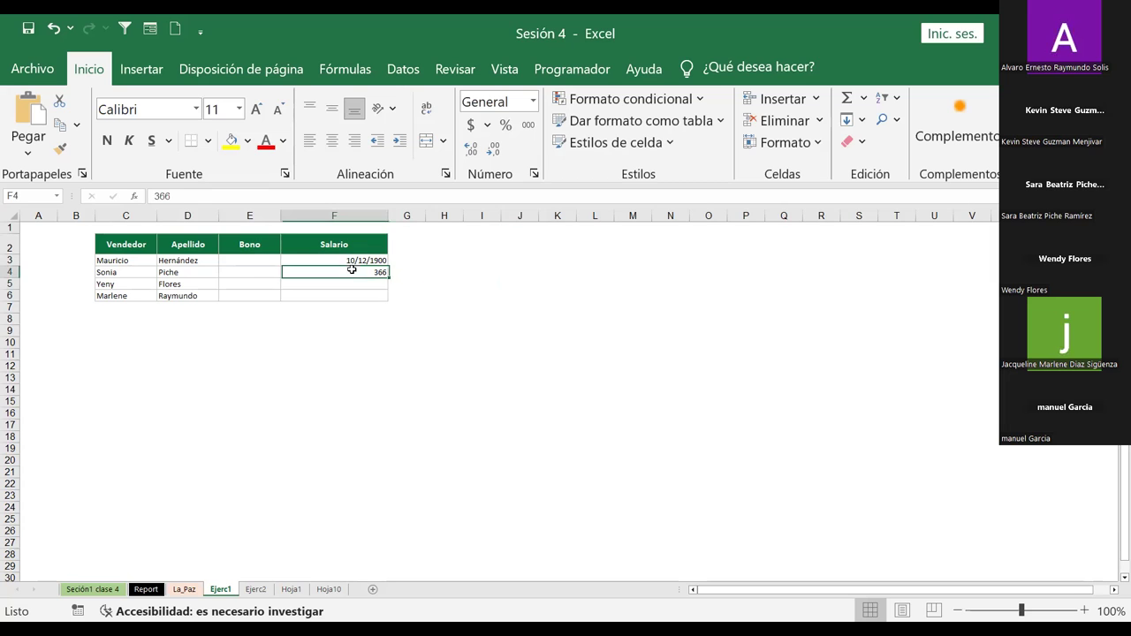
pyautogui.click(354, 262)
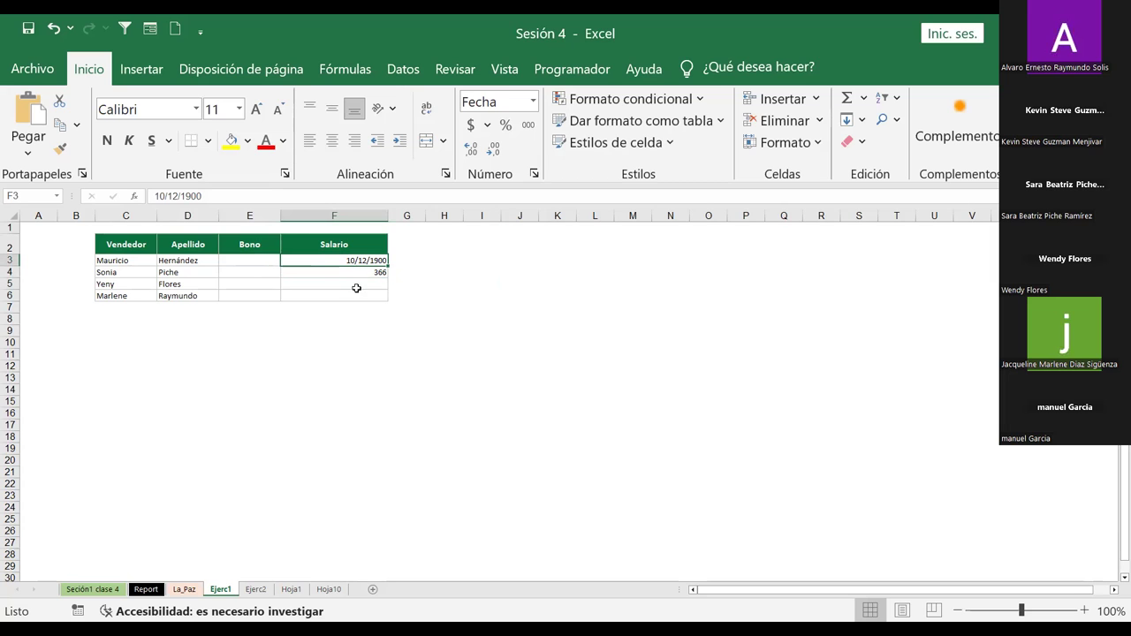
pyautogui.click(321, 272)
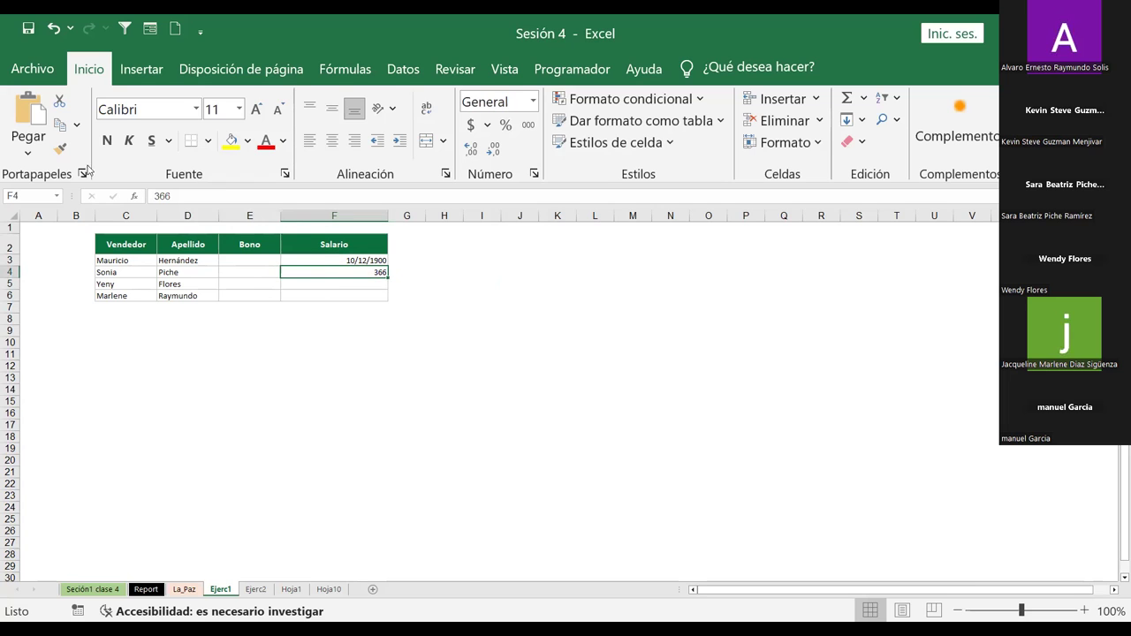
pyautogui.click(60, 148)
pyautogui.click(362, 260)
pyautogui.click(432, 279)
# Enter salaries 560 in F5 and 784 in F6
pyautogui.click(358, 284)
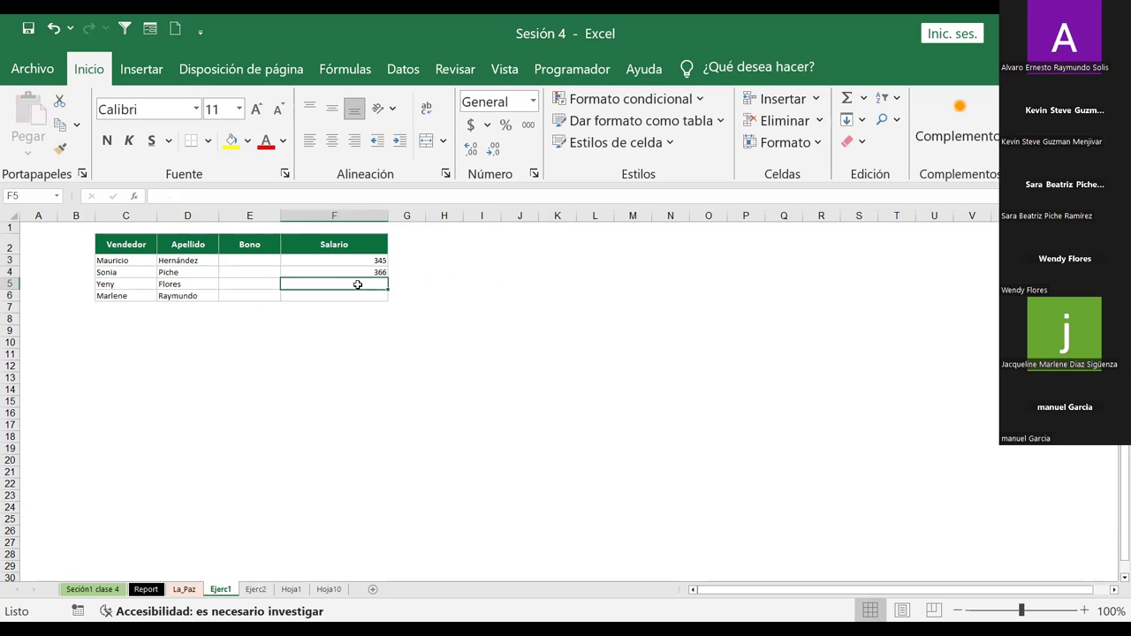
pyautogui.write('560')
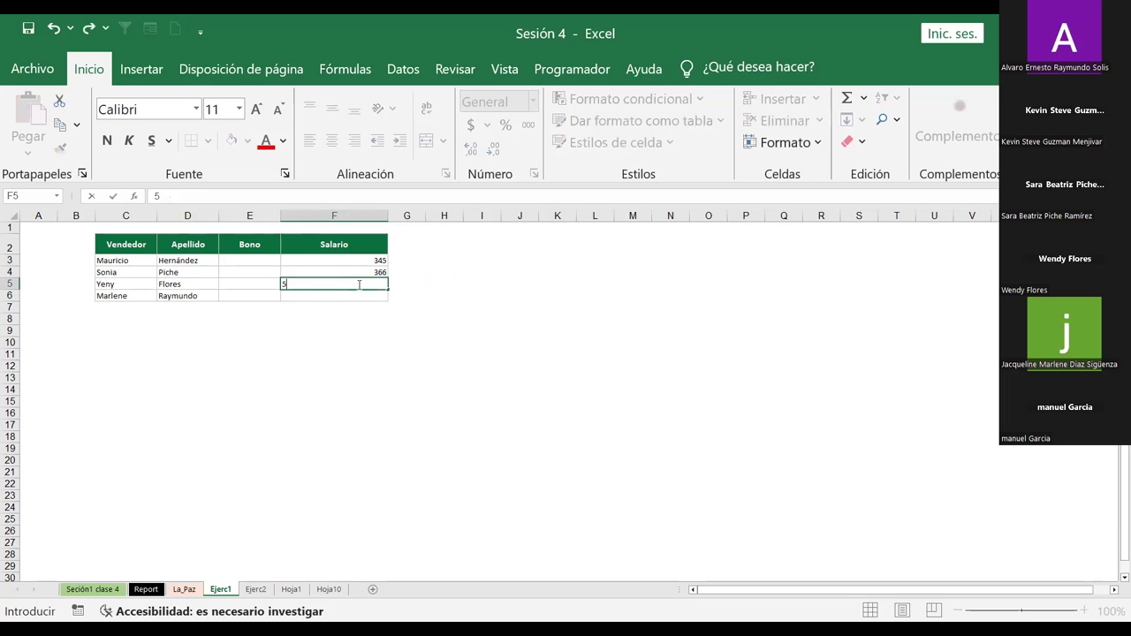
pyautogui.press('Return')
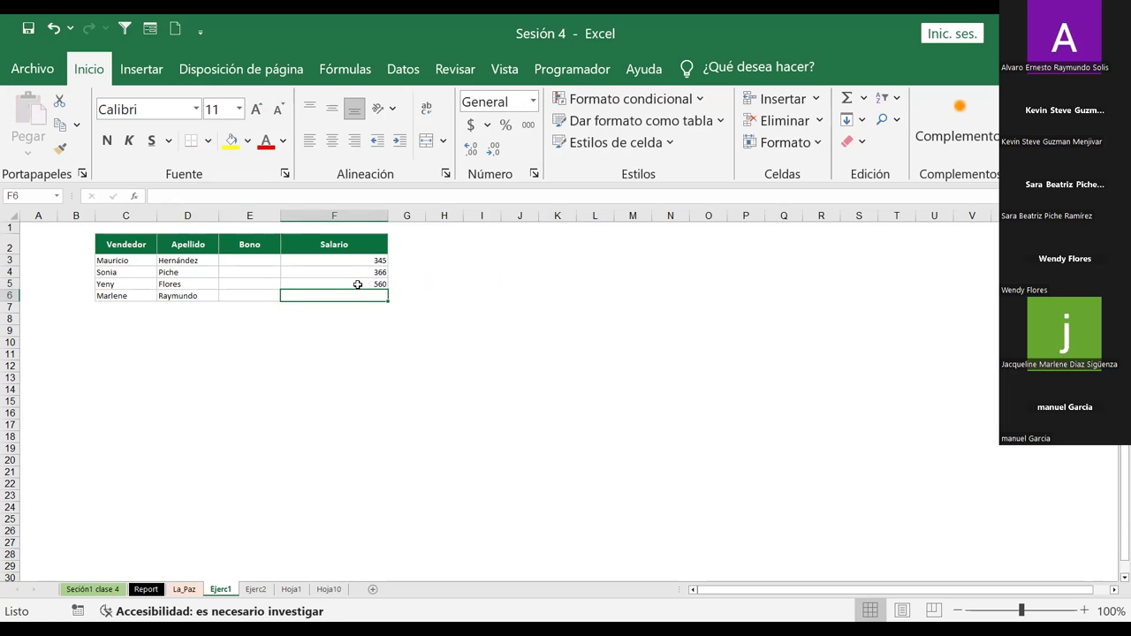
pyautogui.write('784')
pyautogui.press('Return')
pyautogui.click(345, 378)
pyautogui.click(561, 262)
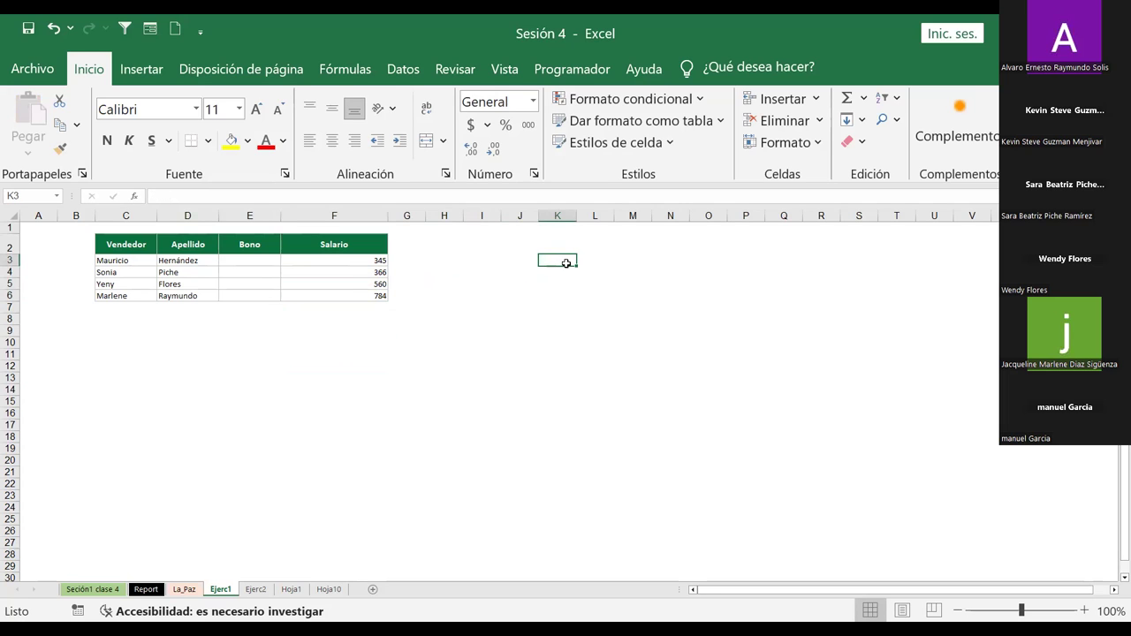
pyautogui.click(616, 269)
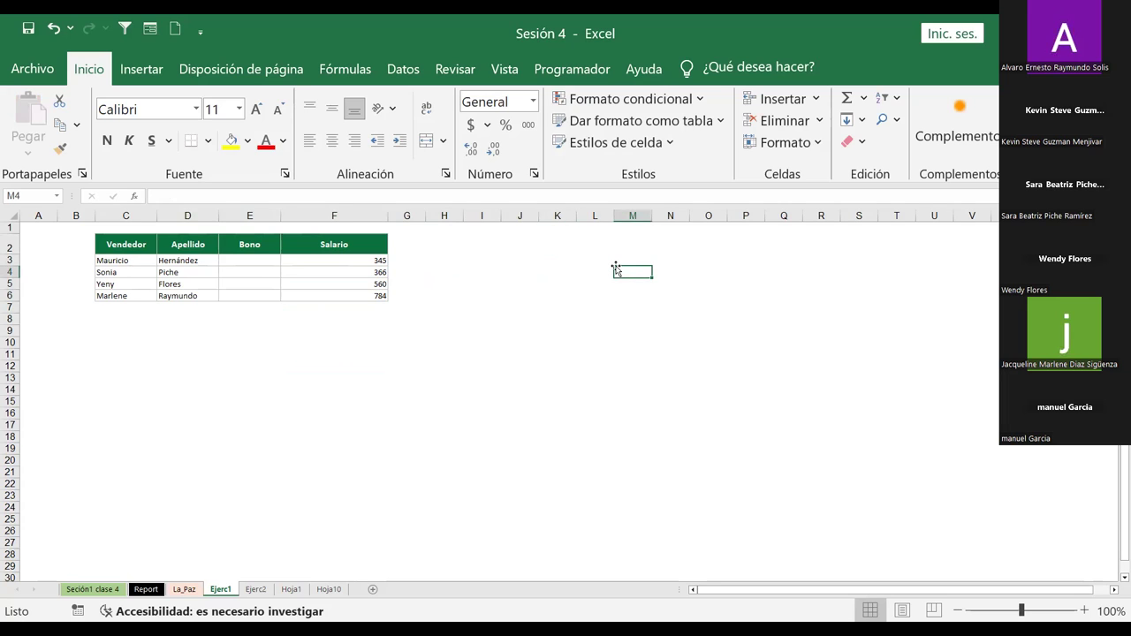
pyautogui.press('Left')
pyautogui.press('Up')
pyautogui.press('Up')
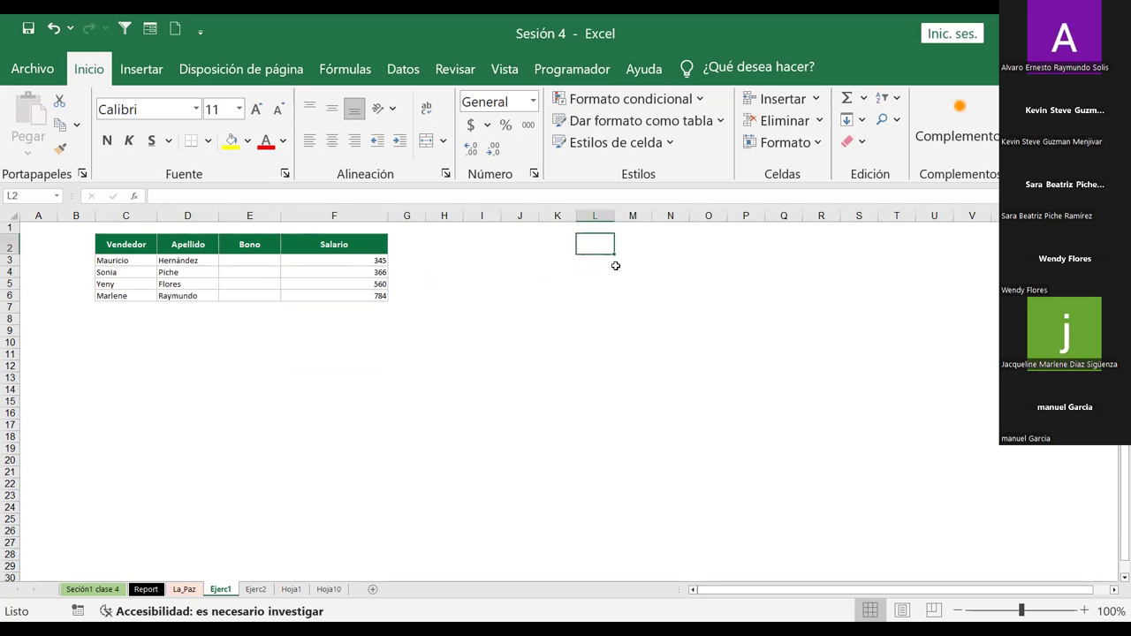
pyautogui.press('Left')
pyautogui.press('Down')
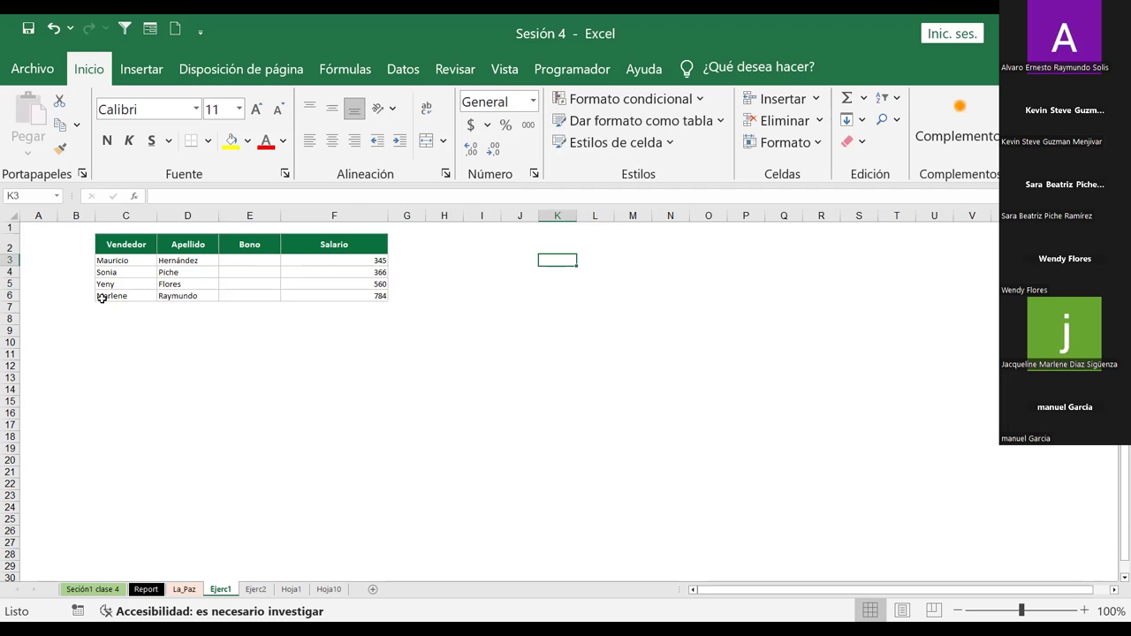
pyautogui.click(356, 296)
pyautogui.click(555, 269)
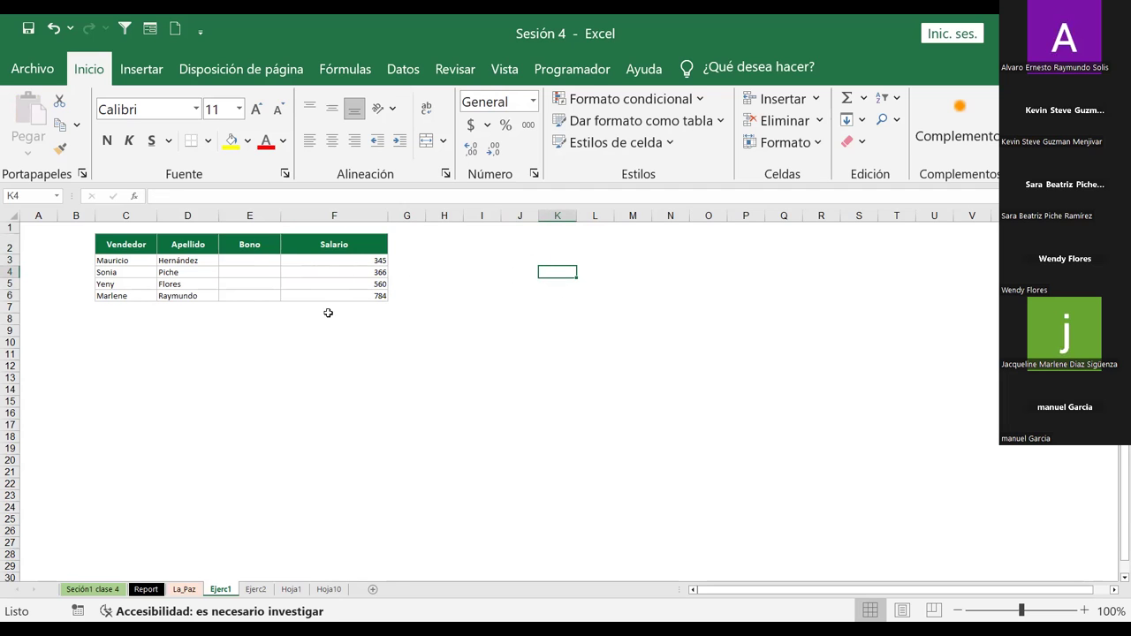
pyautogui.click(522, 296)
pyautogui.click(113, 261)
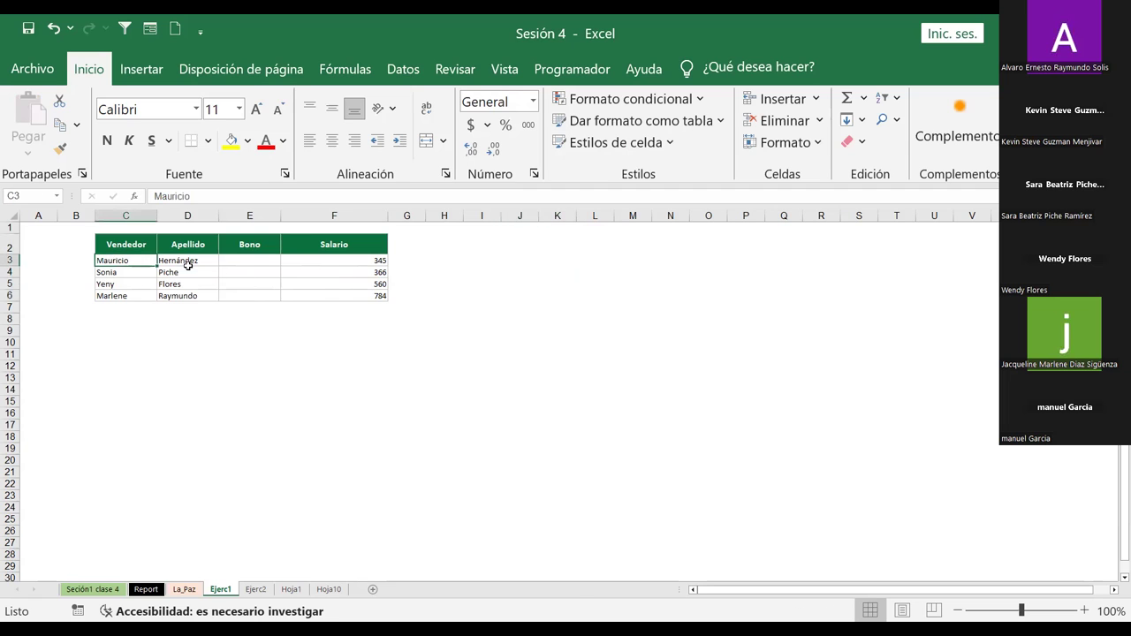
pyautogui.moveTo(188, 264); pyautogui.dragTo(323, 295)
pyautogui.click(445, 272)
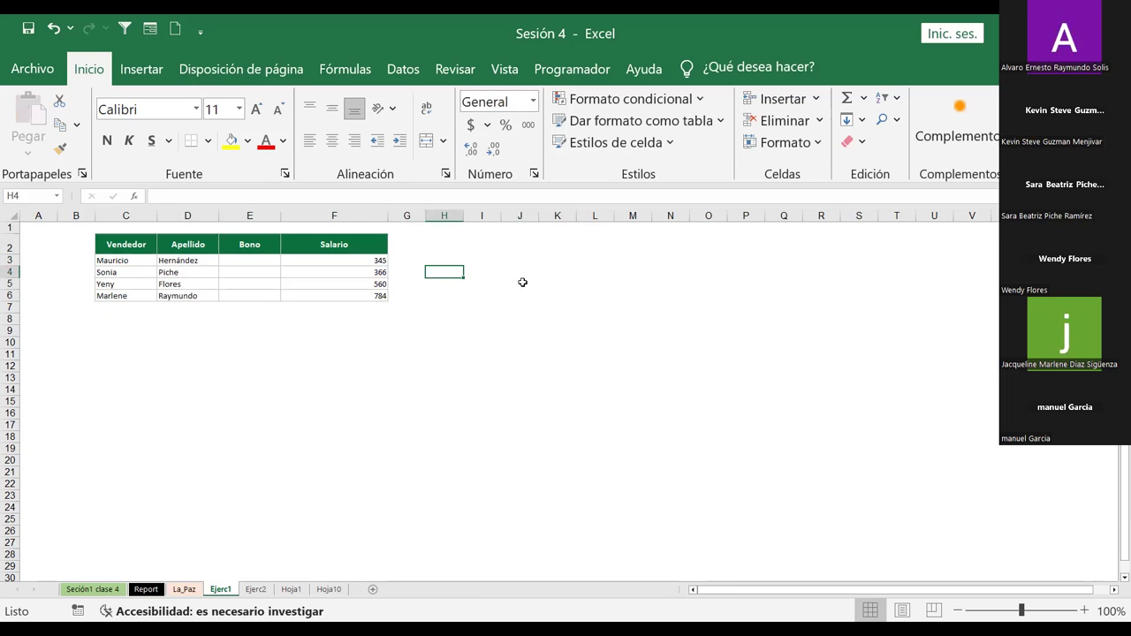
pyautogui.click(236, 327)
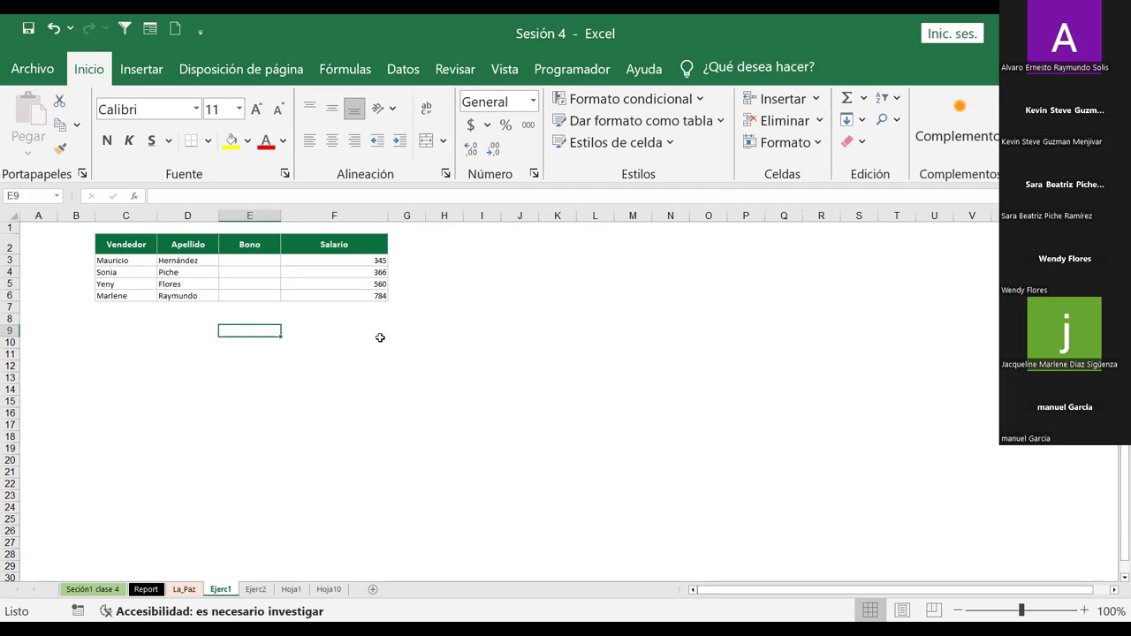
# Cancel the stray entry in E9, then enter 35 in E3 and fill it down through E6
pyautogui.press('BackSpace')
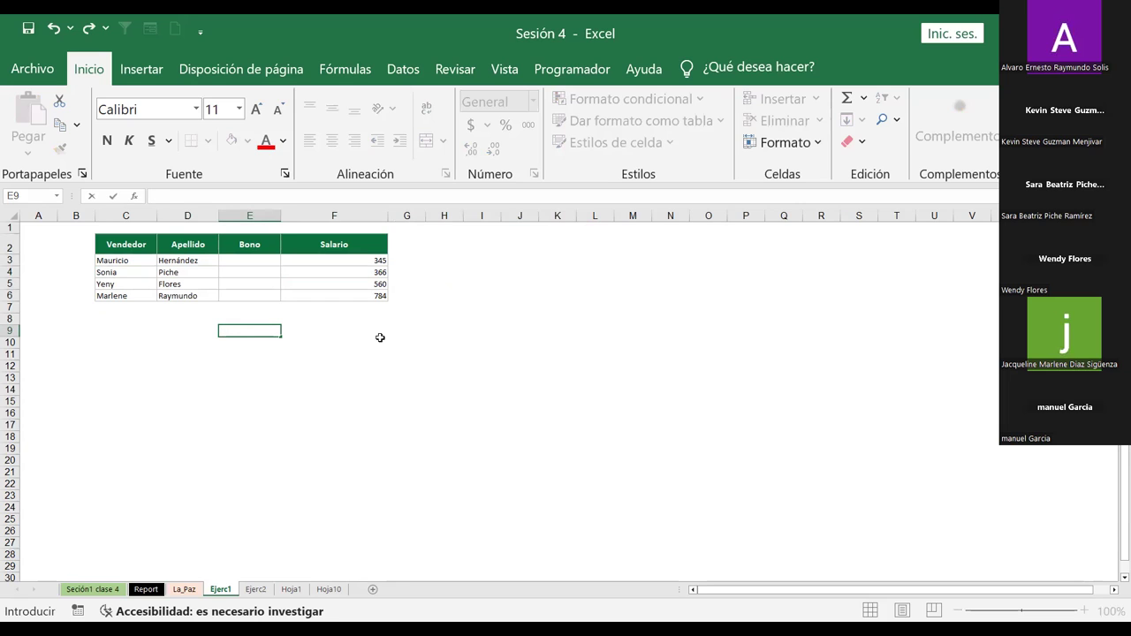
pyautogui.write('=')
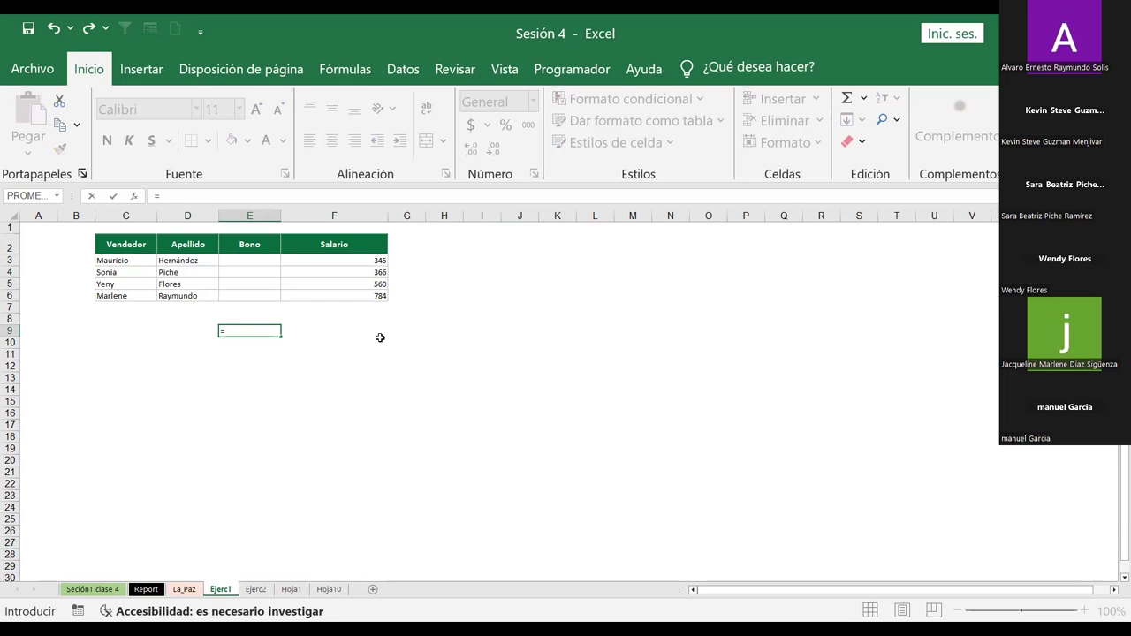
pyautogui.press('Escape')
pyautogui.click(255, 263)
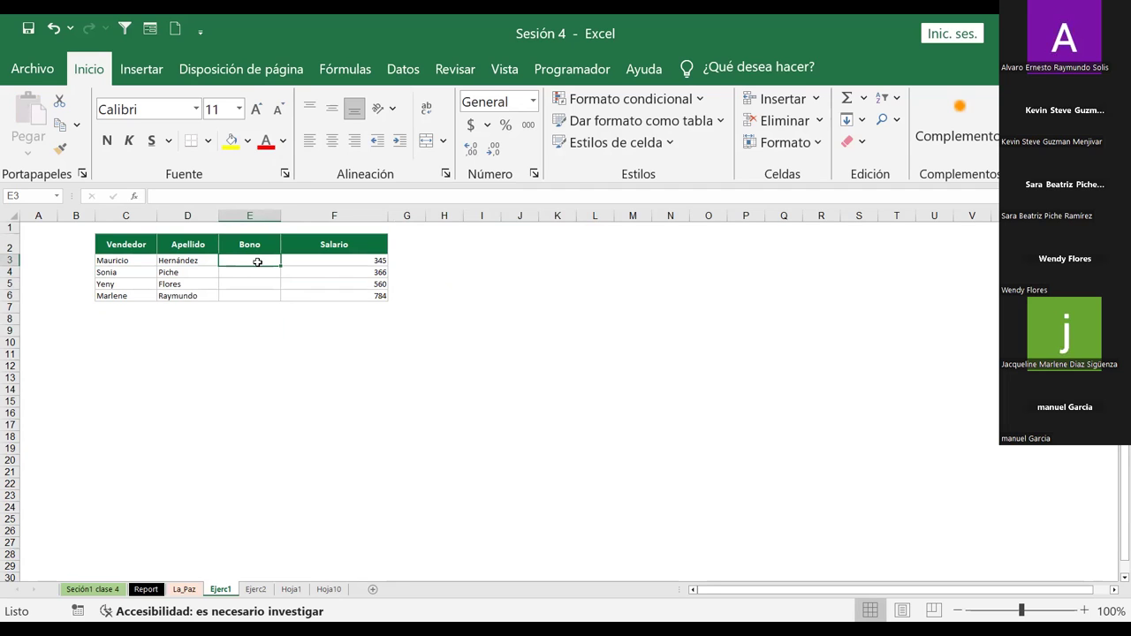
pyautogui.write('35')
pyautogui.press('Return')
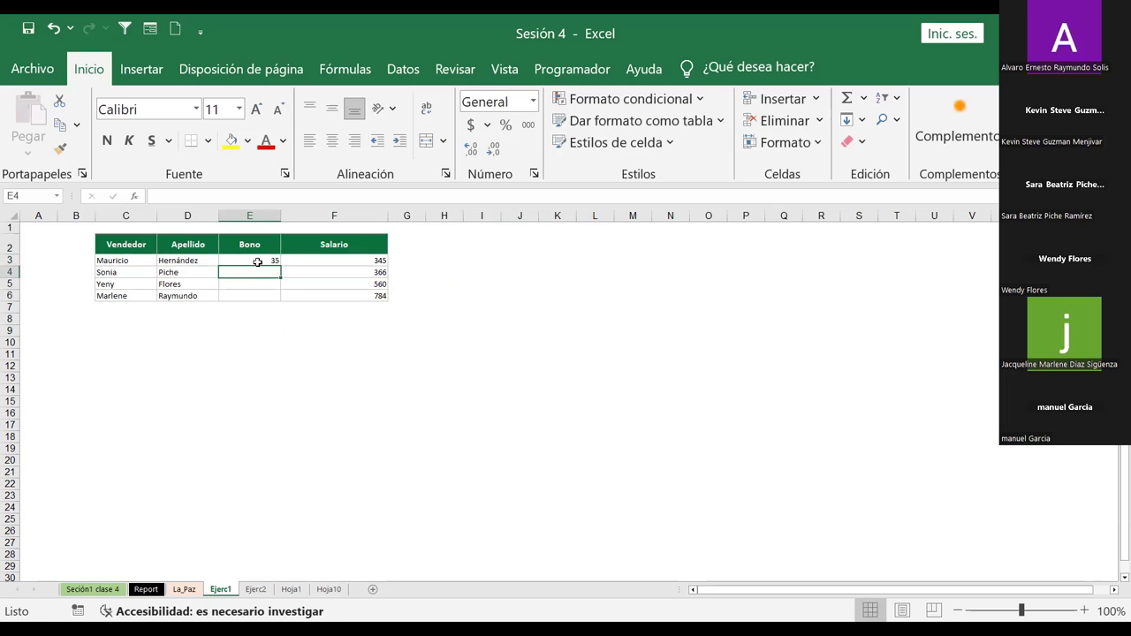
pyautogui.click(257, 263)
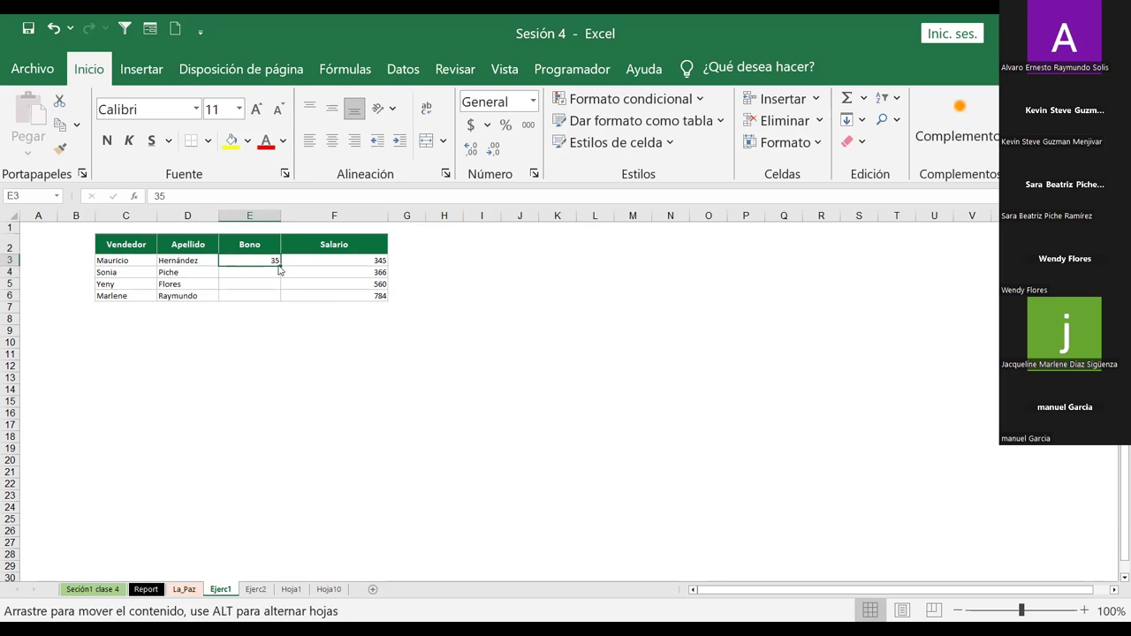
pyautogui.moveTo(279, 265); pyautogui.dragTo(283, 301)
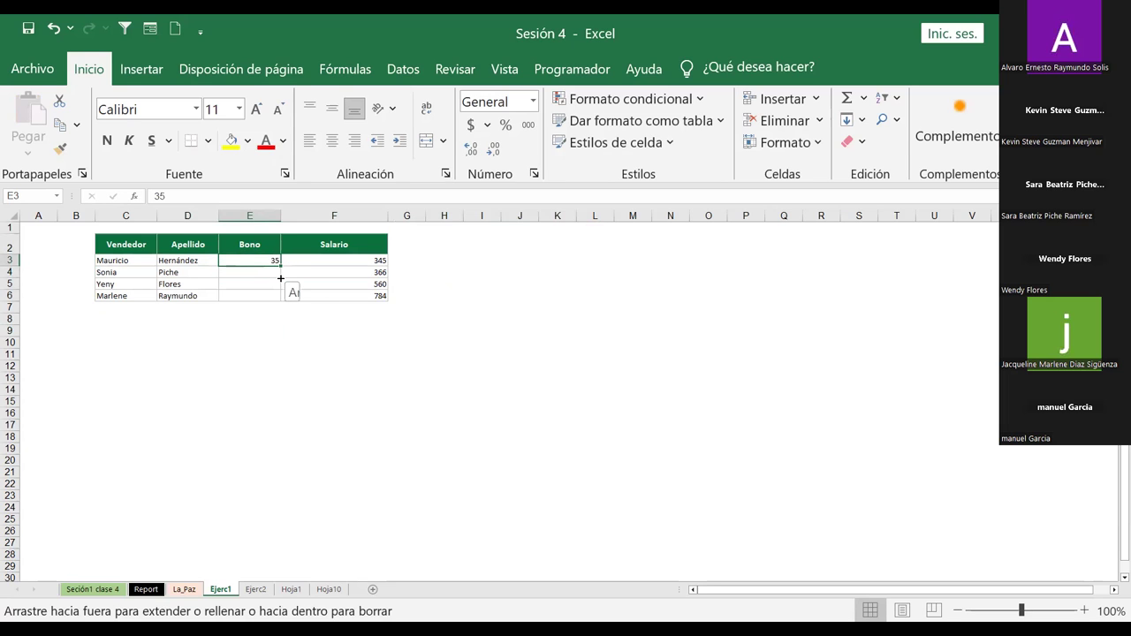
pyautogui.click(505, 283)
# Begin typing a CONCATENAR formula in cell F11
pyautogui.click(313, 354)
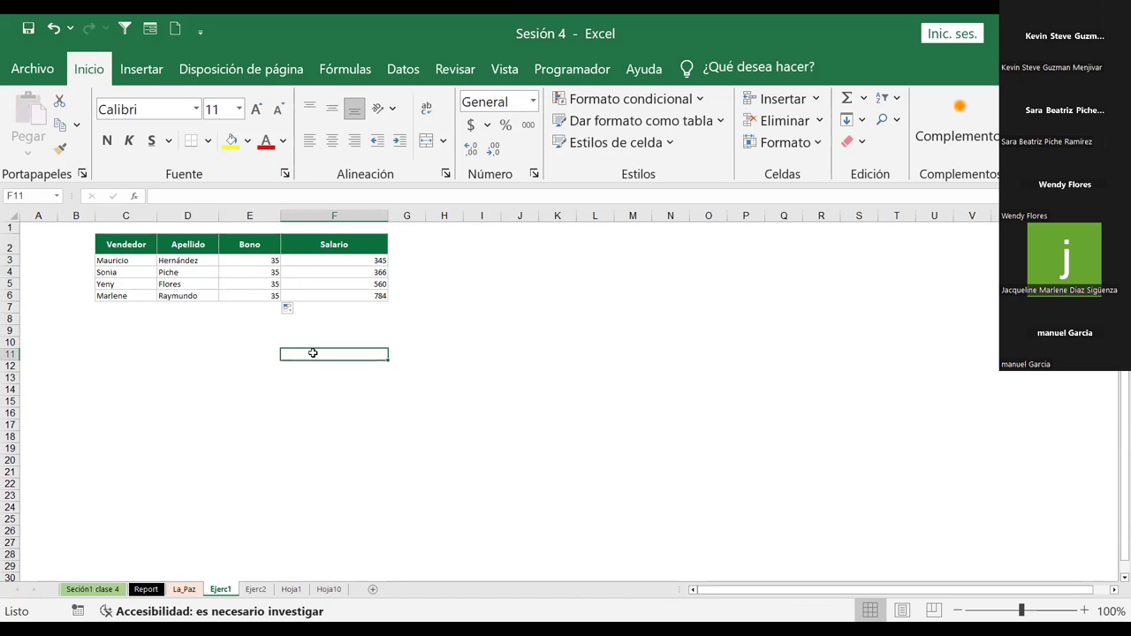
pyautogui.doubleClick(313, 354)
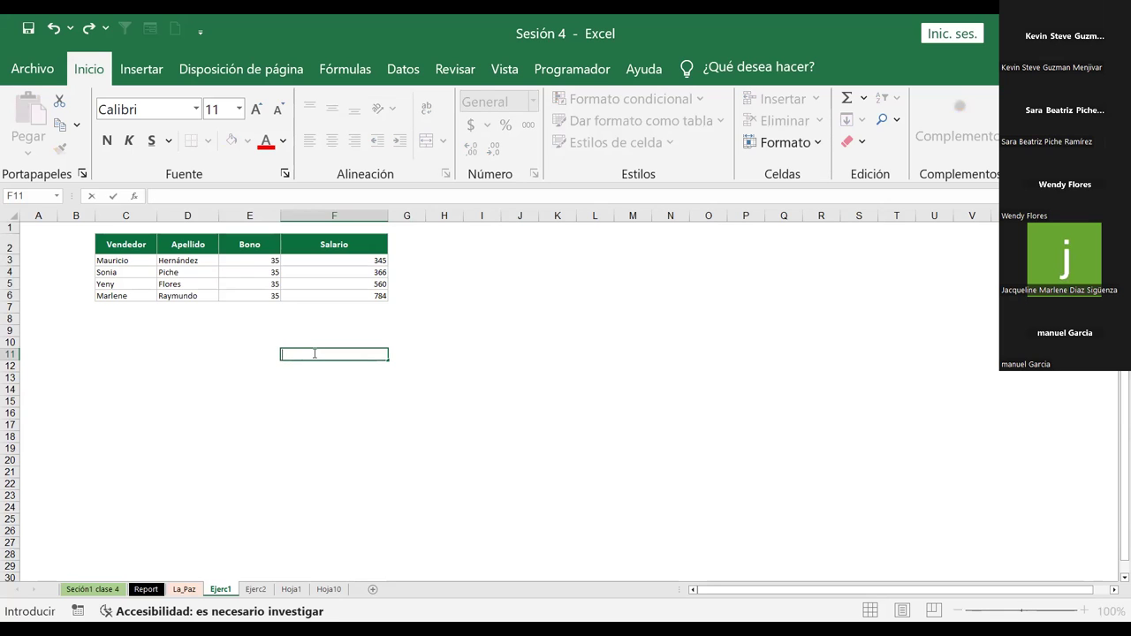
pyautogui.write('=C')
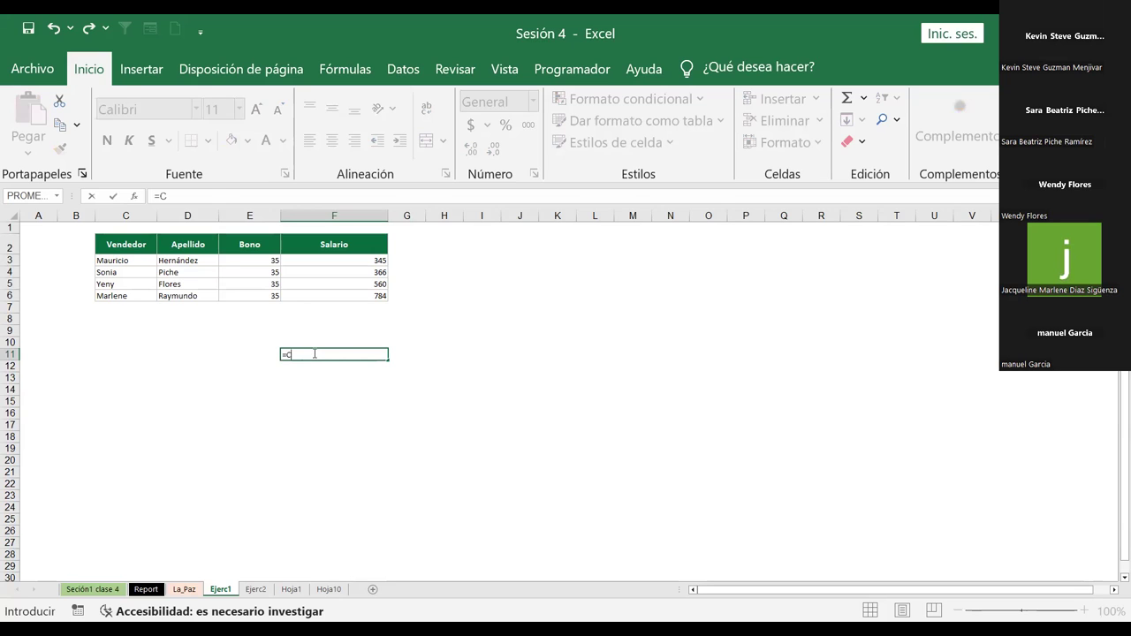
pyautogui.write('ONCATEB')
# Fix the function name to =CONCATENAR( and add C3 and D3 as semicolon-separated arguments
pyautogui.press('BackSpace')
pyautogui.write('NAR')
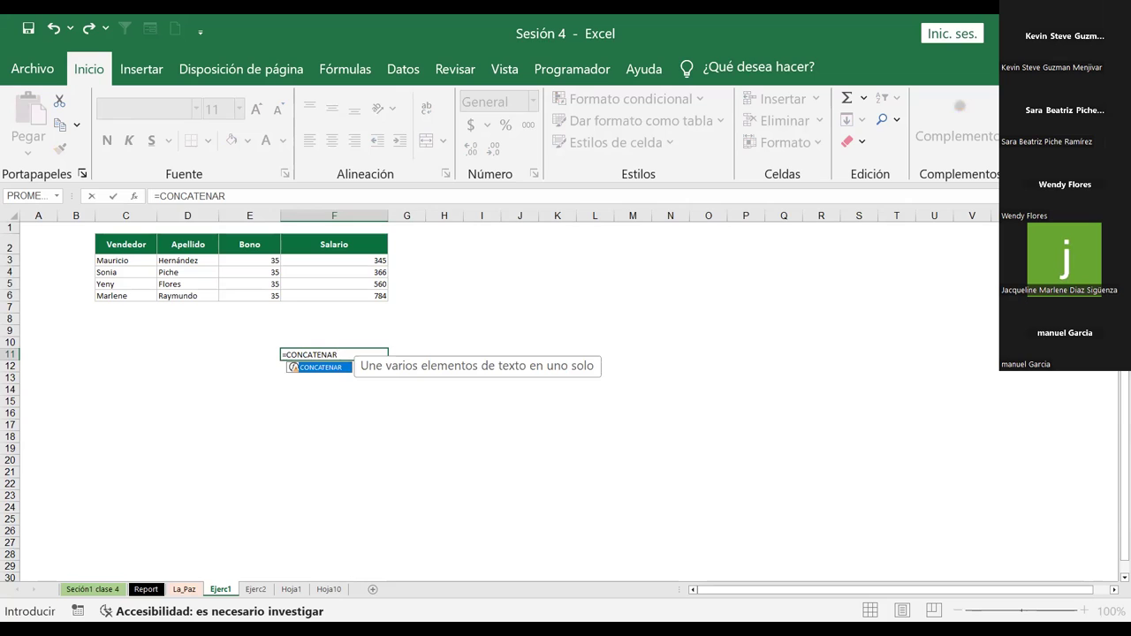
pyautogui.write('(')
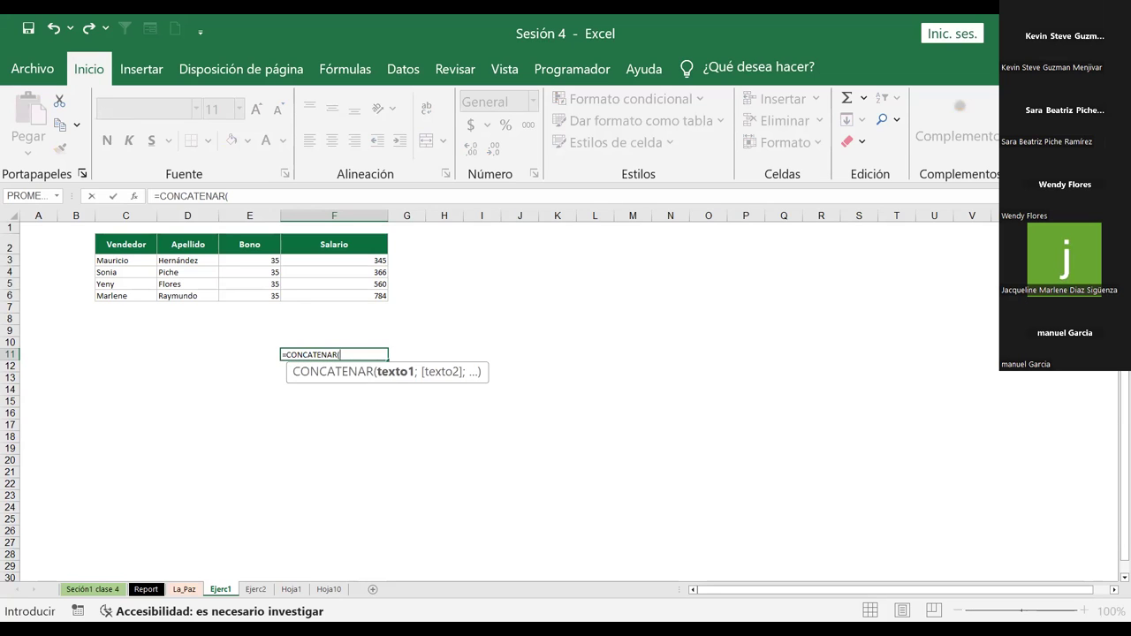
pyautogui.click(124, 262)
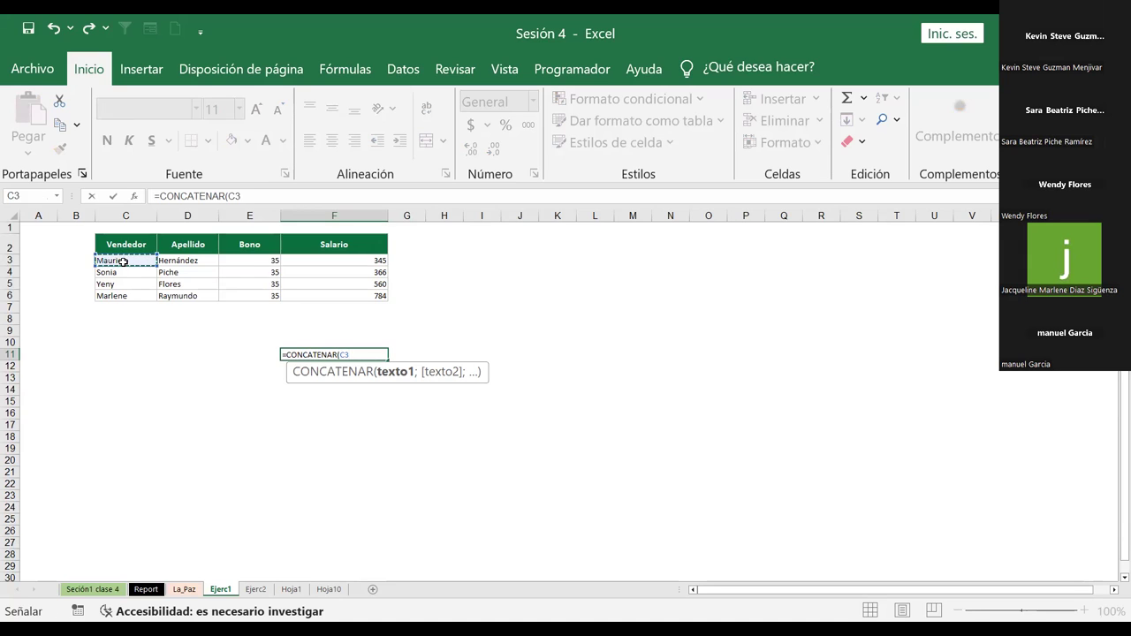
pyautogui.write(';')
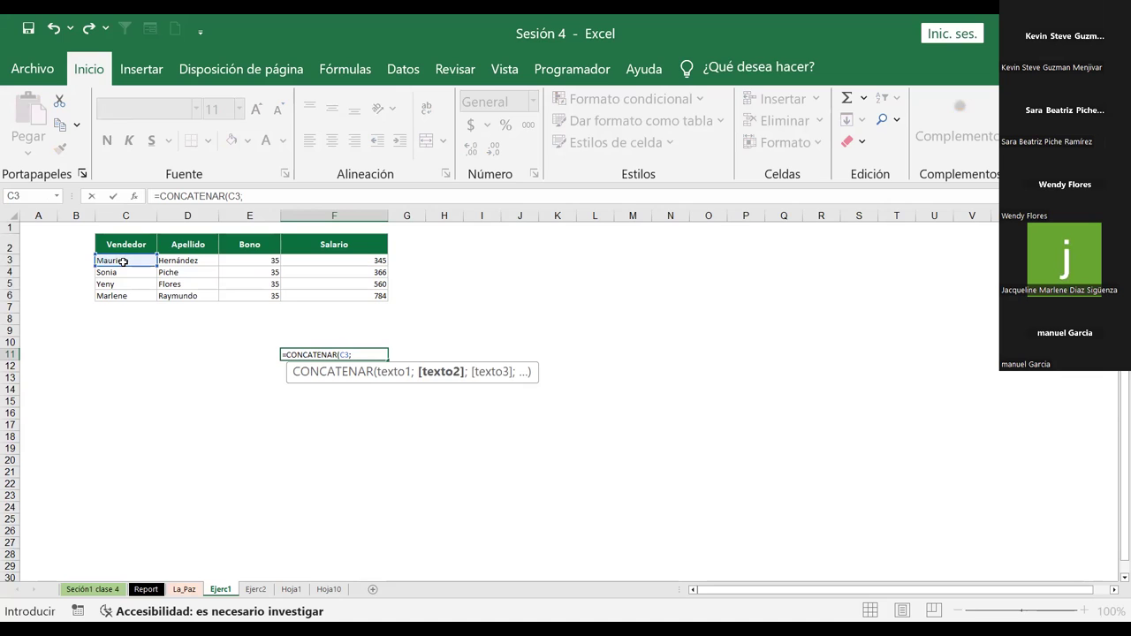
pyautogui.click(185, 262)
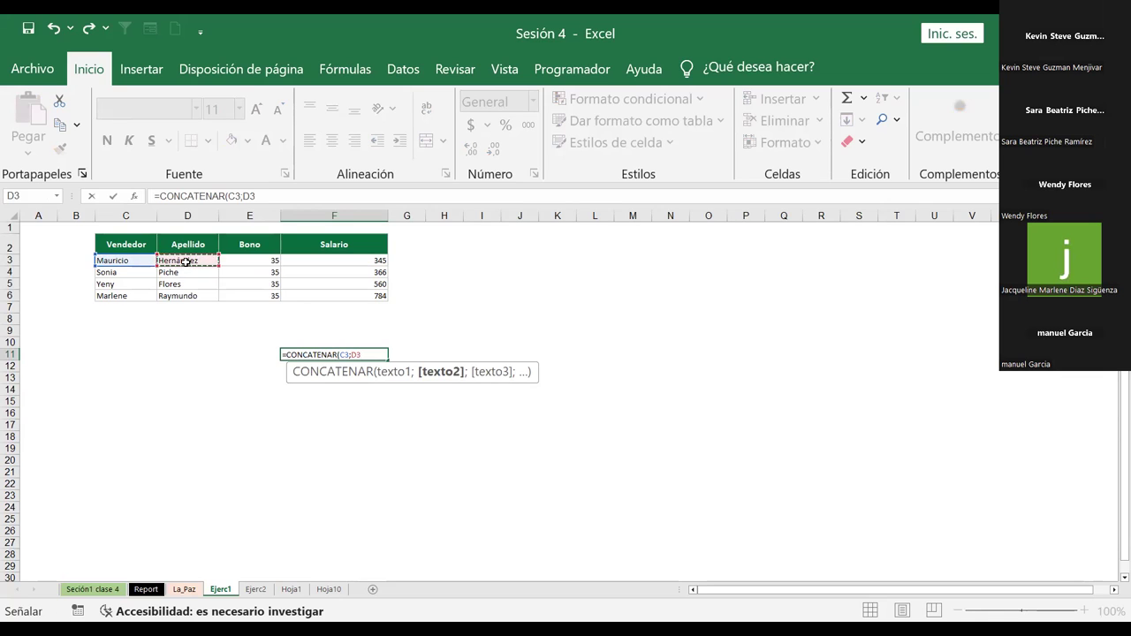
pyautogui.write(';')
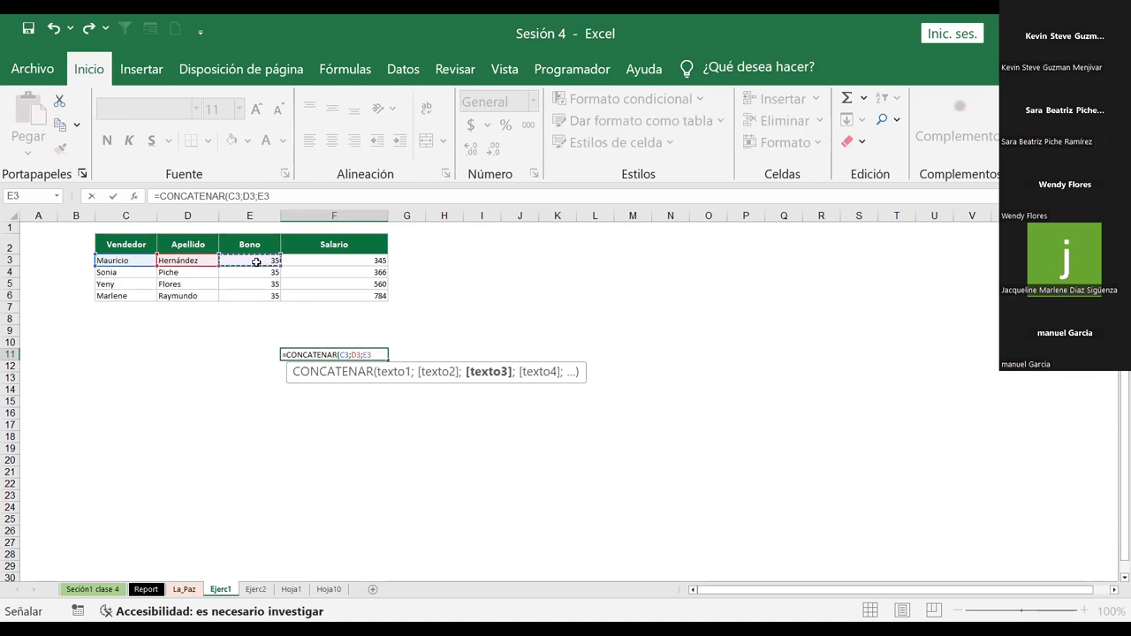
pyautogui.write(';')
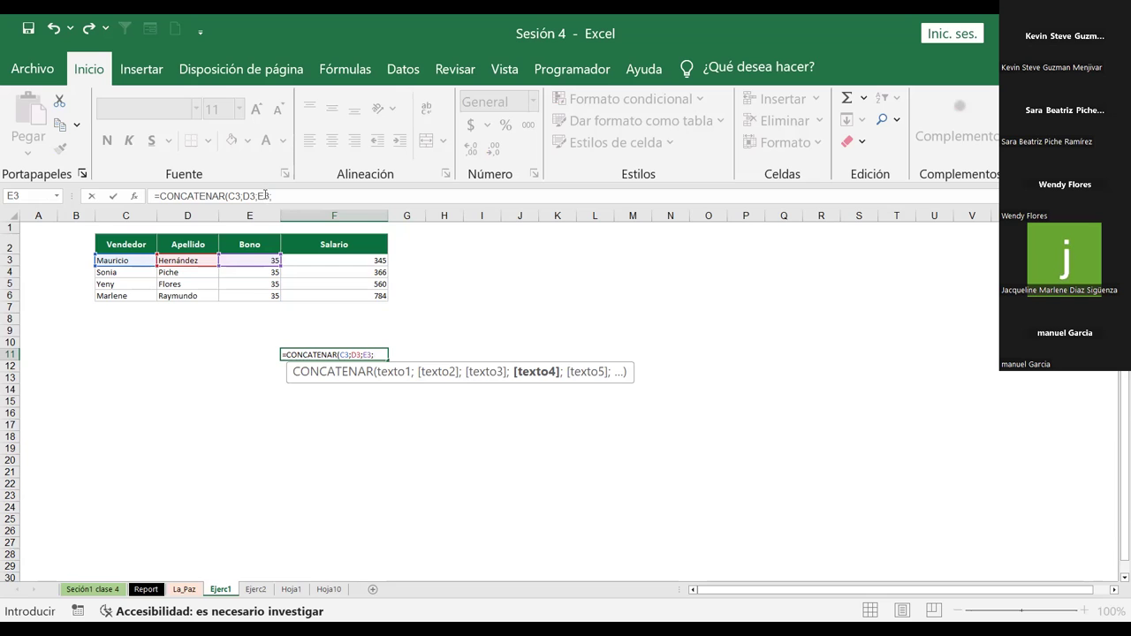
# Change the third argument to F3, close the parenthesis and commit =CONCATENAR(C3;D3;F3)
pyautogui.click(266, 195)
pyautogui.press('BackSpace')
pyautogui.write('F')
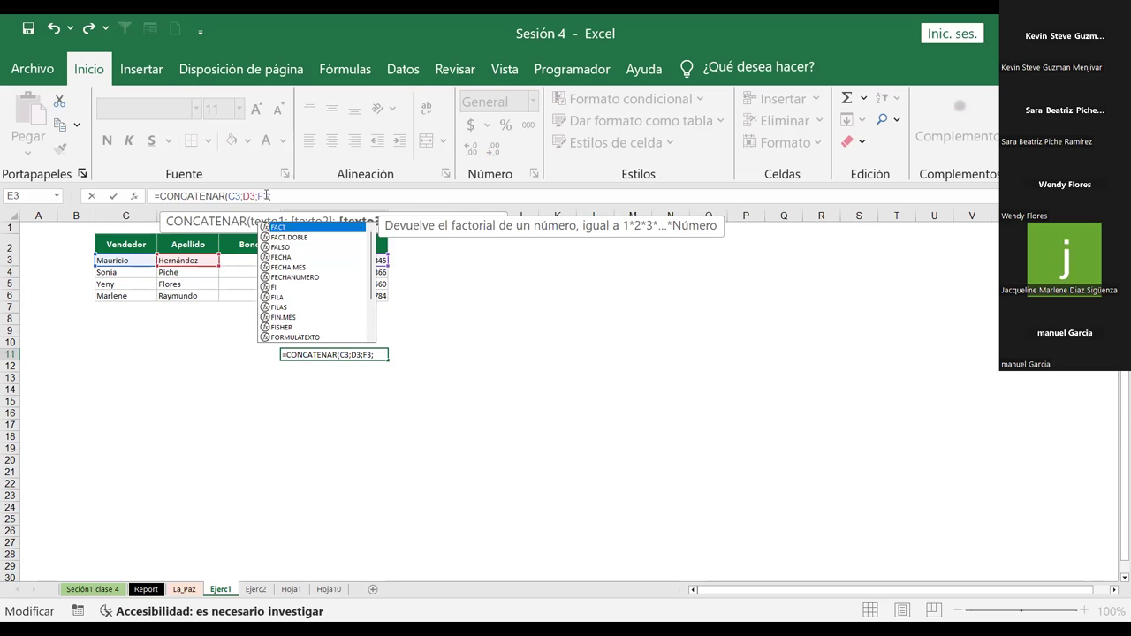
pyautogui.click(266, 196)
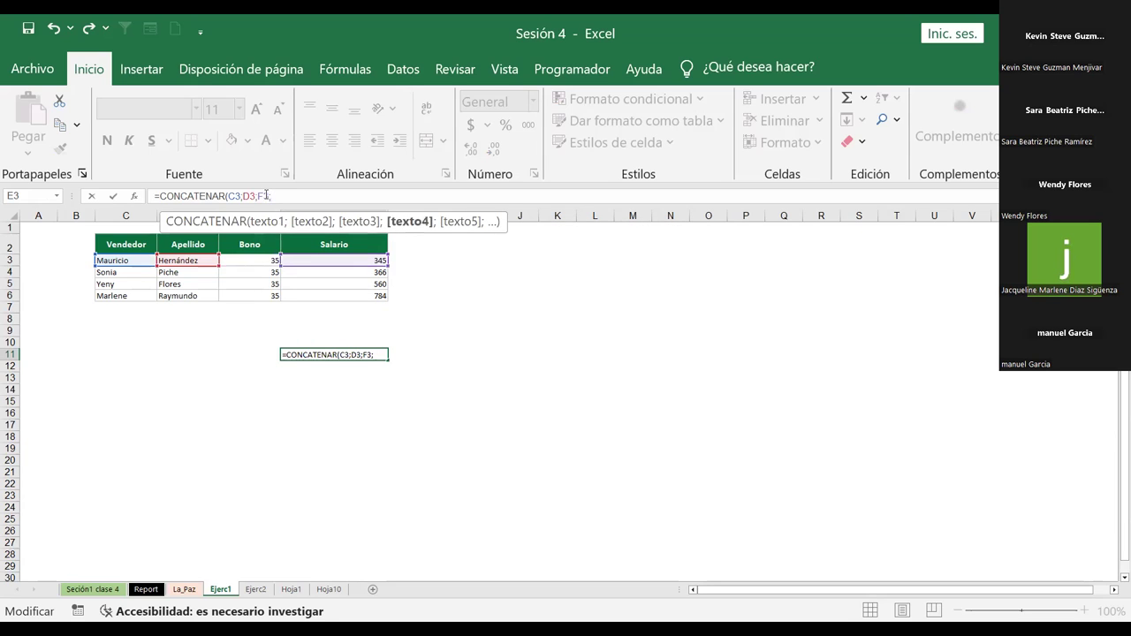
pyautogui.press('BackSpace')
pyautogui.write('=')
pyautogui.press('BackSpace')
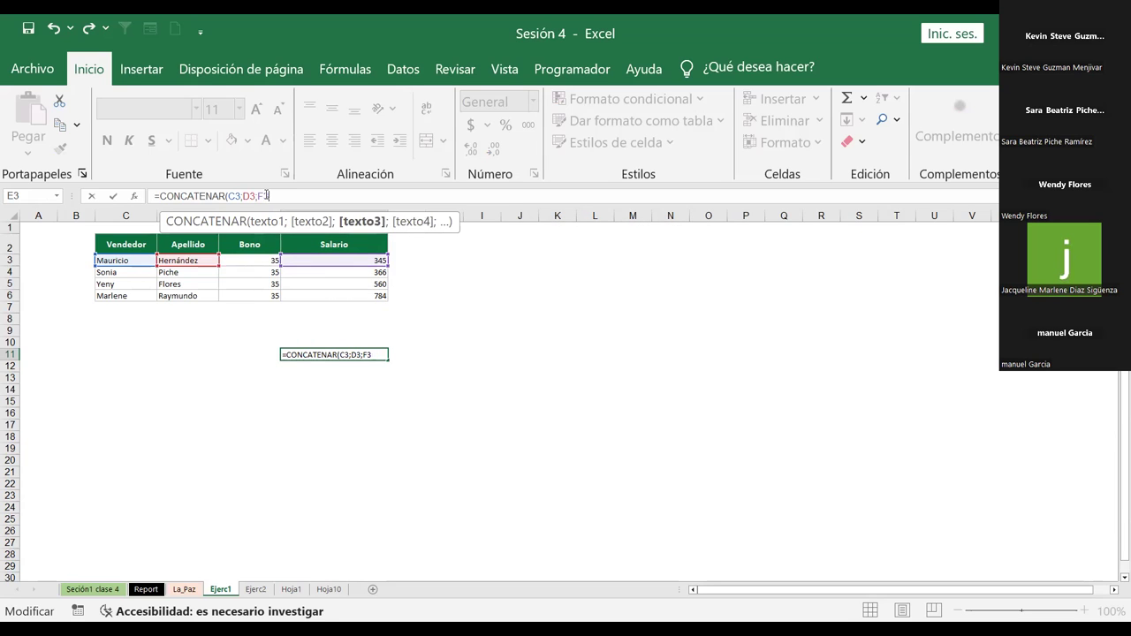
pyautogui.write('=')
pyautogui.press('BackSpace')
pyautogui.write(')')
pyautogui.press('Return')
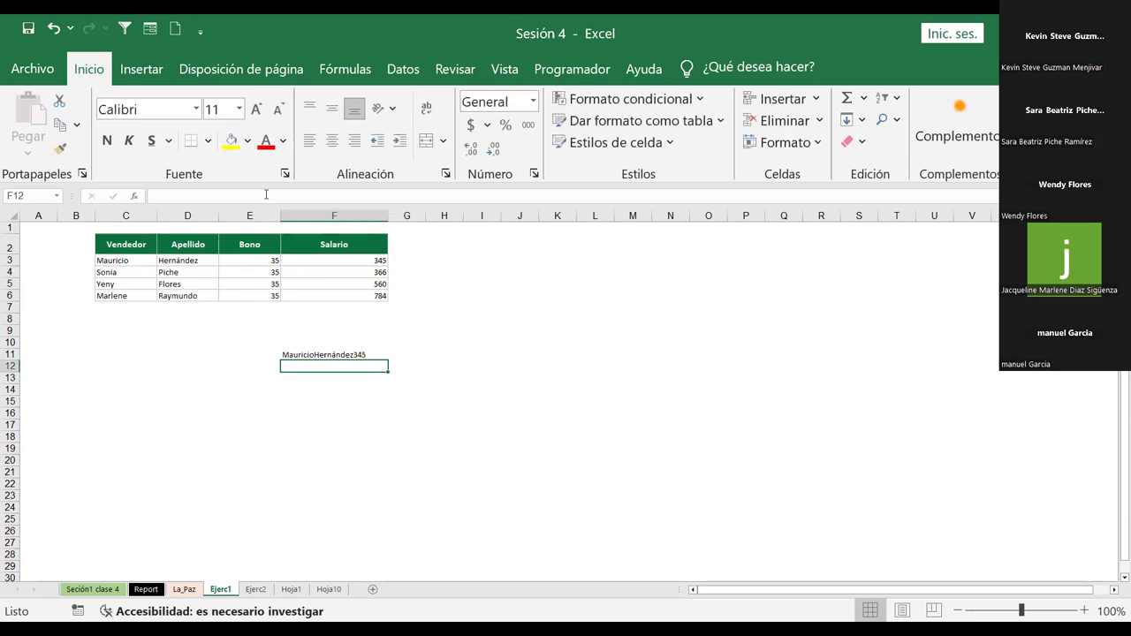
# Add " " space arguments before and after D3 in F11's CONCATENAR formula
pyautogui.click(298, 354)
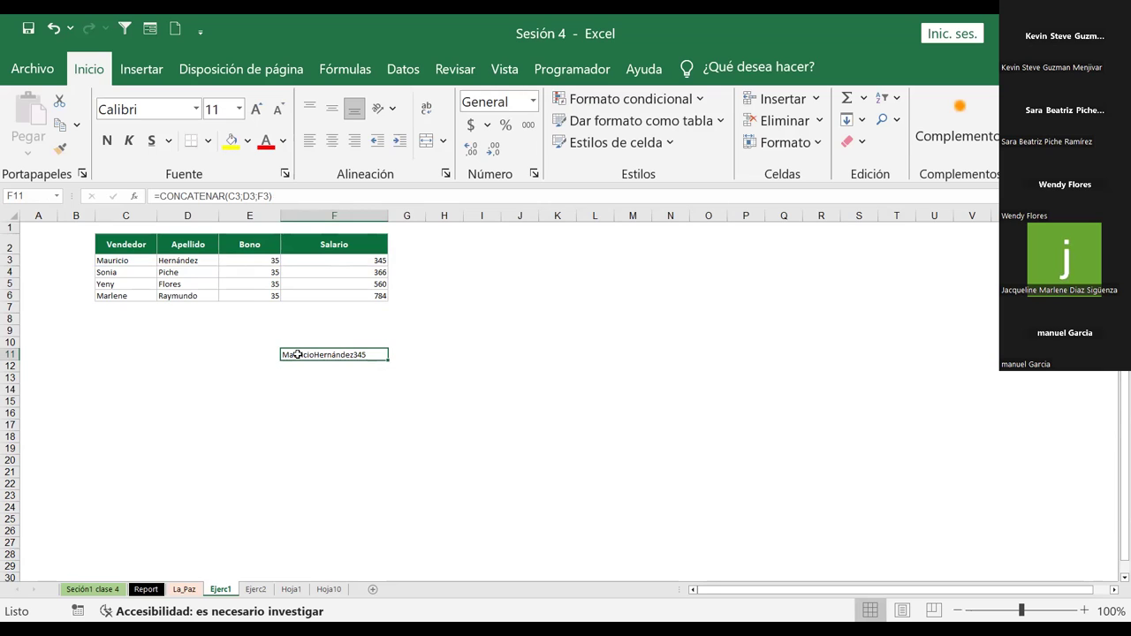
pyautogui.click(243, 198)
pyautogui.press('Right')
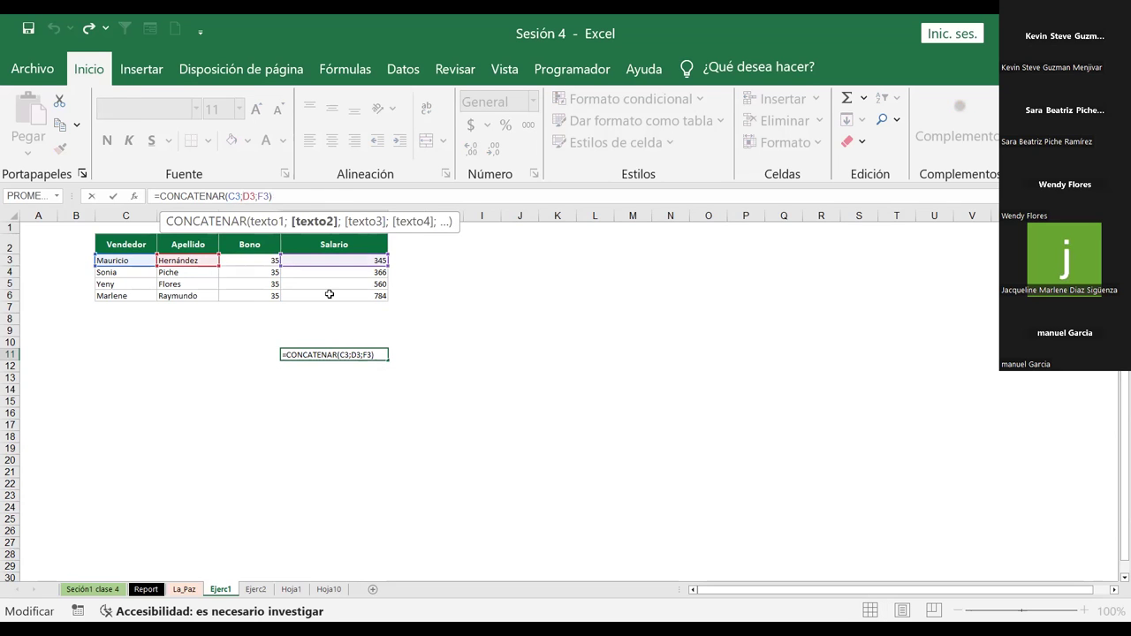
pyautogui.write('"')
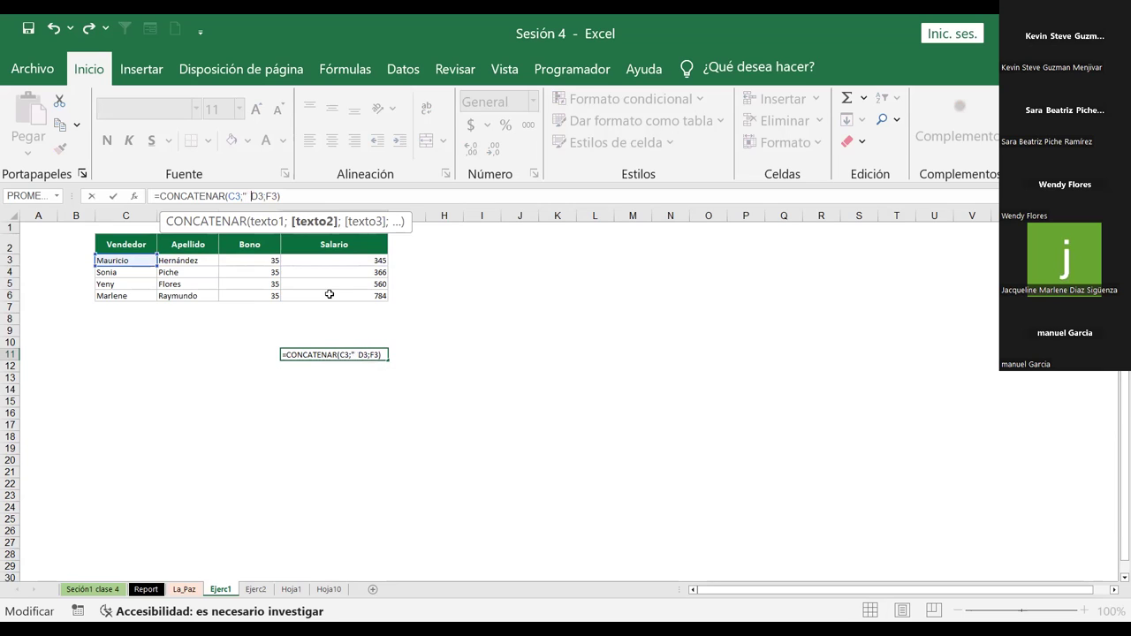
pyautogui.write(' "')
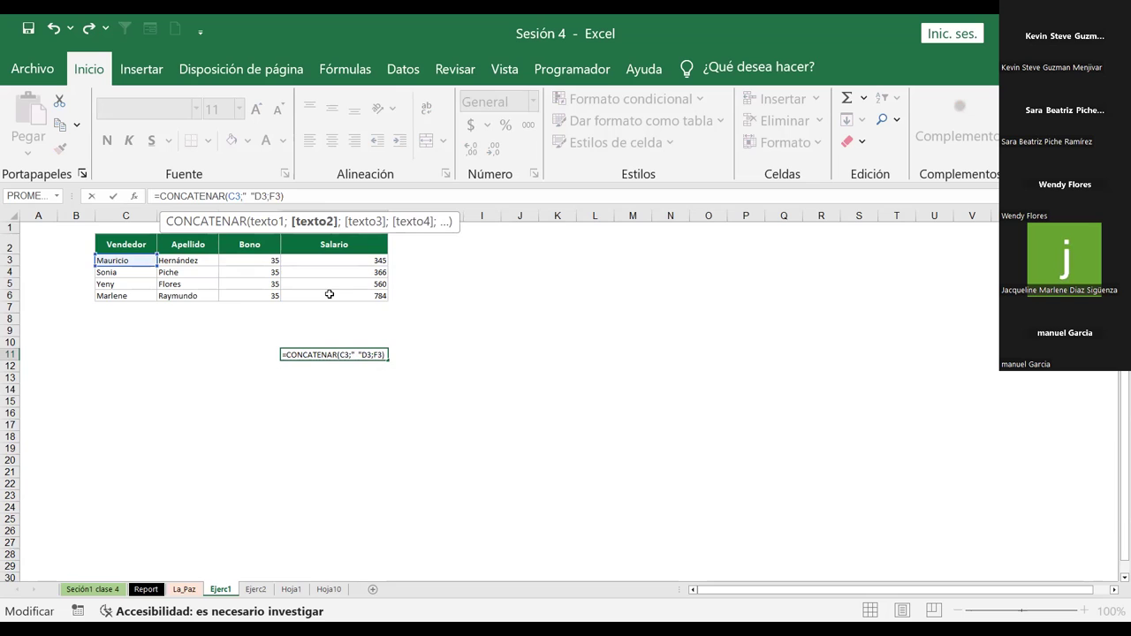
pyautogui.write(';')
pyautogui.press('Right')
pyautogui.press('Right')
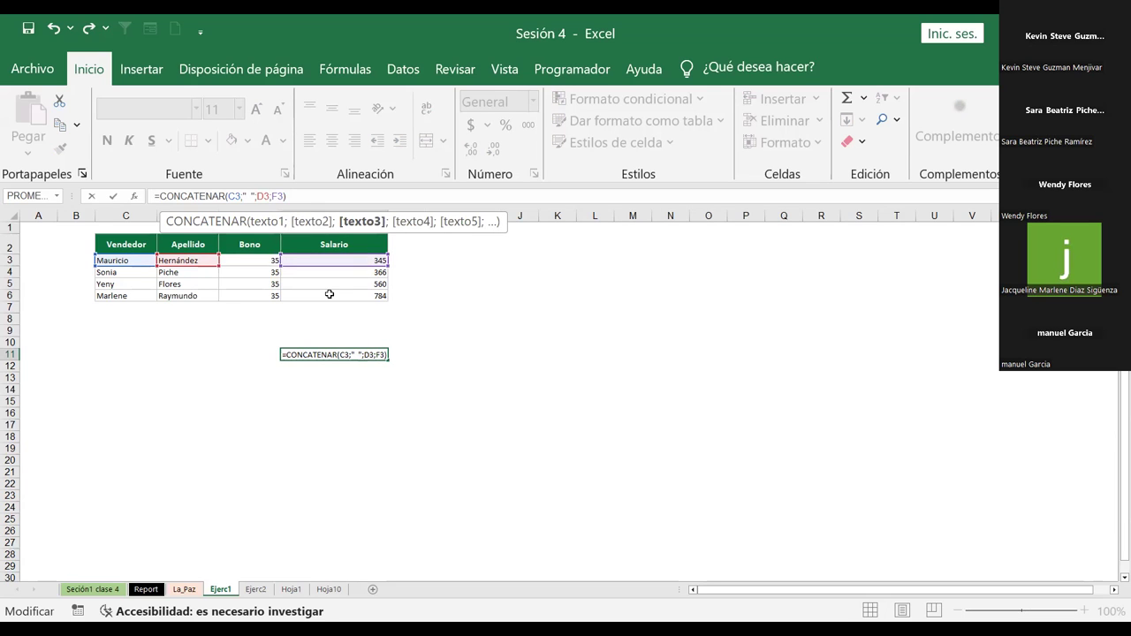
pyautogui.write(';')
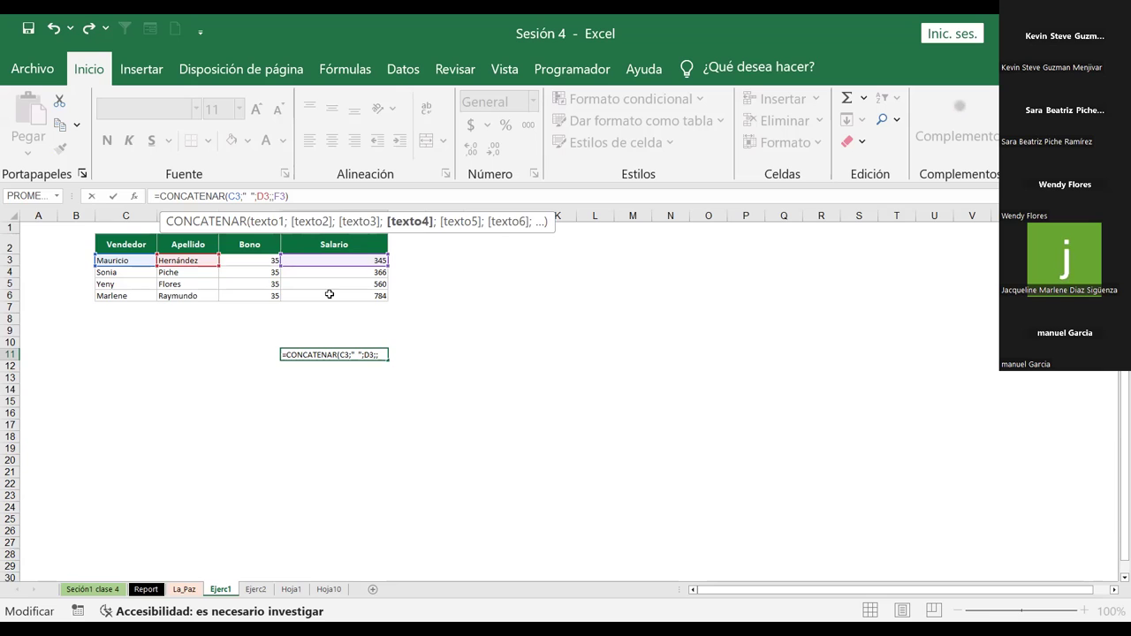
pyautogui.write('" ')
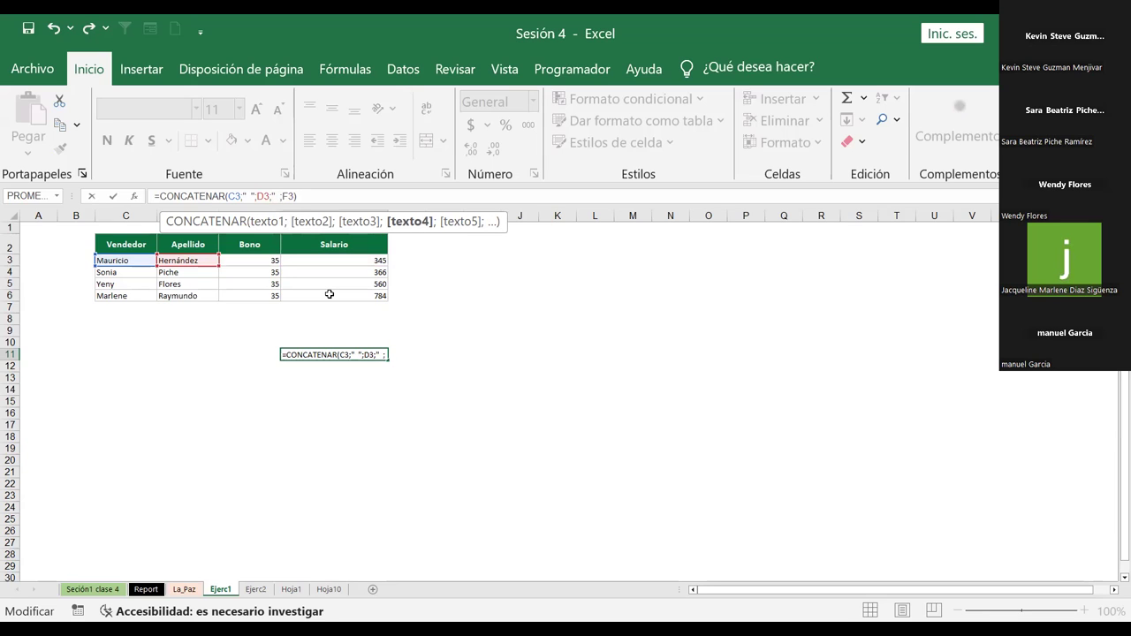
pyautogui.write('"')
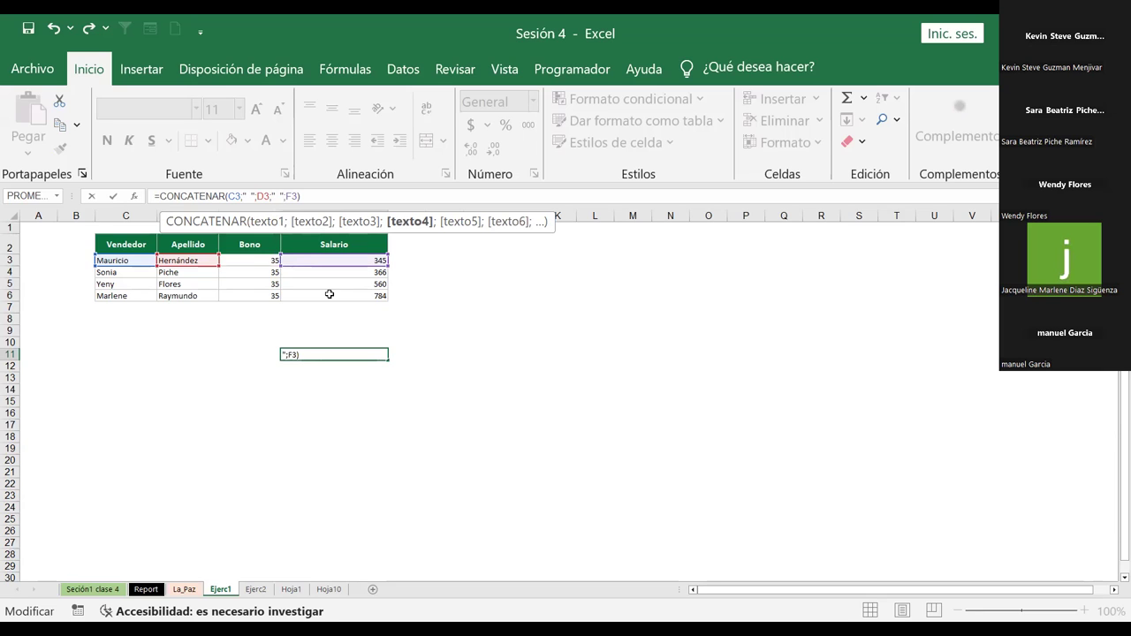
pyautogui.press('Return')
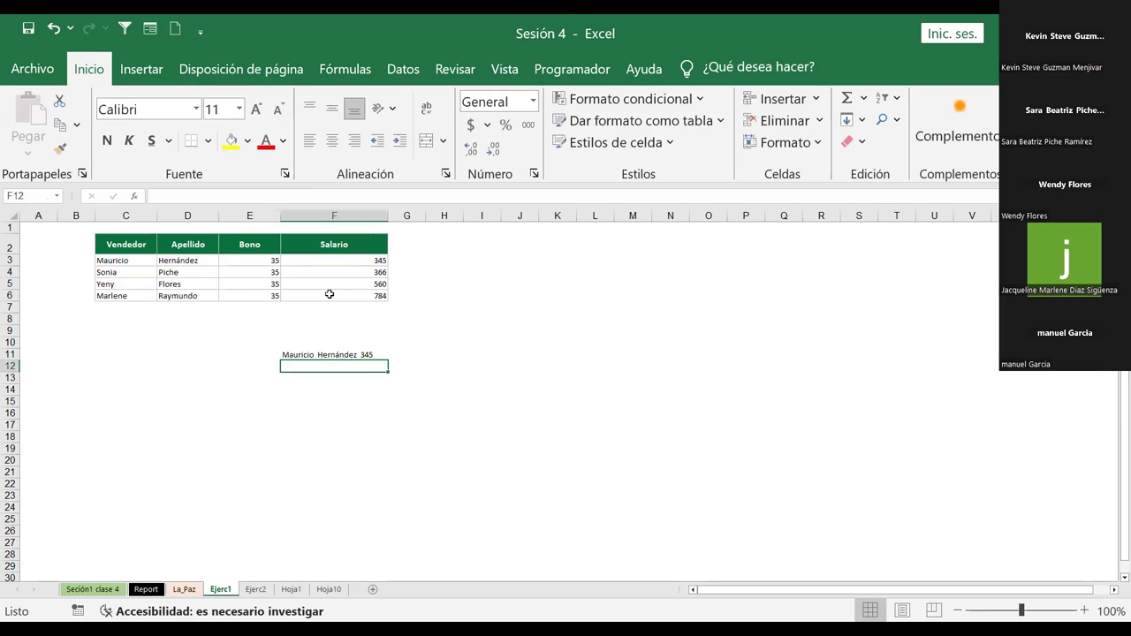
# Format the Salario cells F3:F6 as Moneda currency with 2 decimals
pyautogui.click(290, 355)
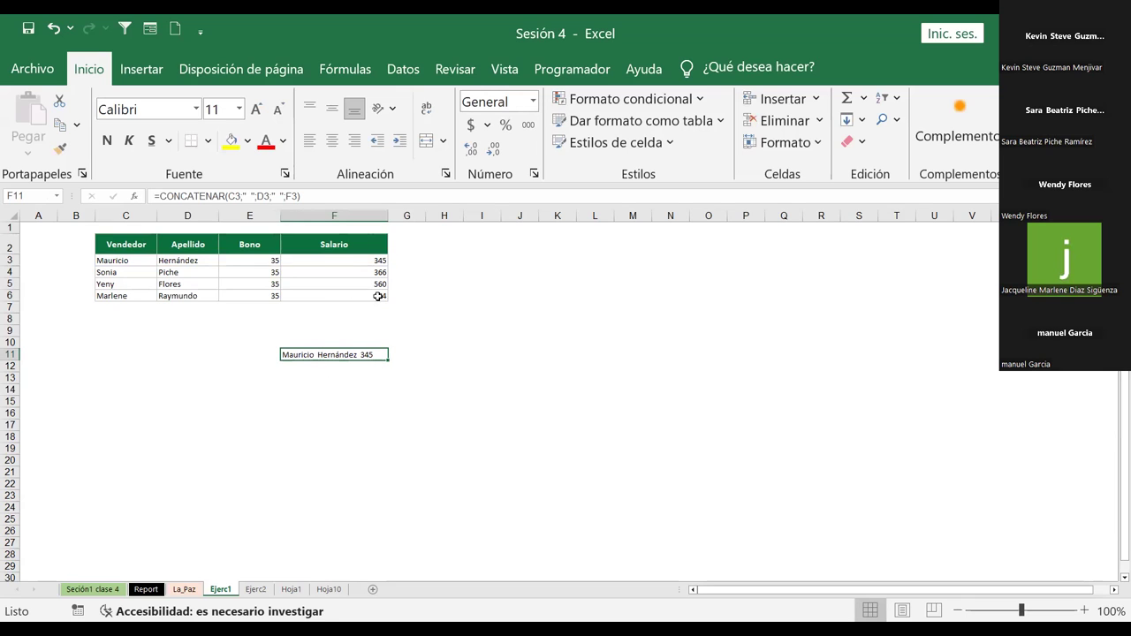
pyautogui.click(482, 319)
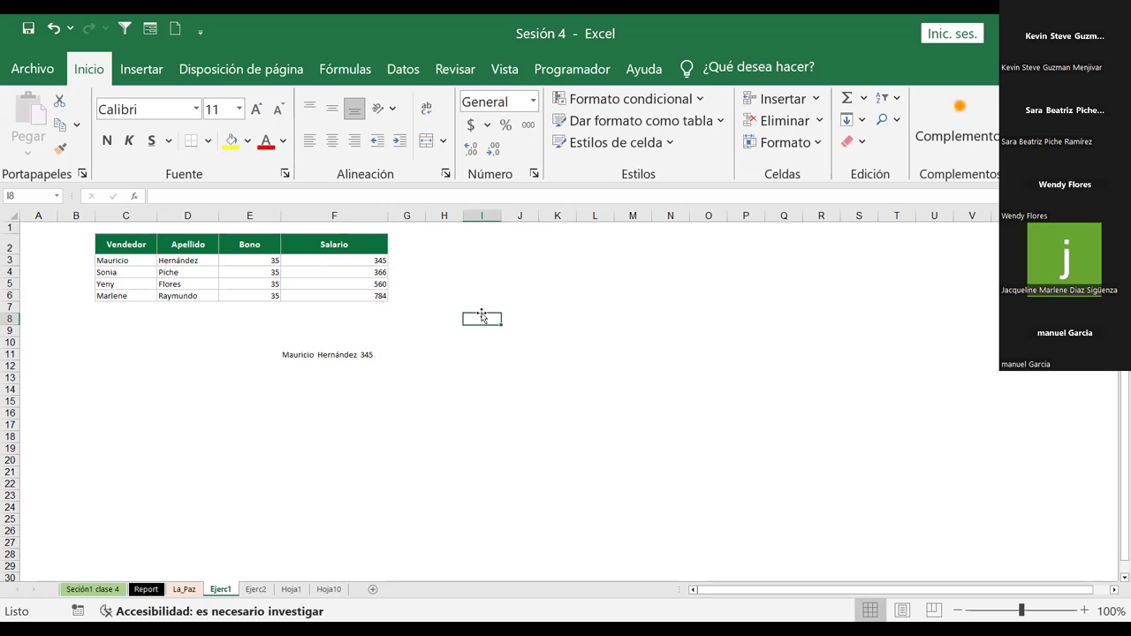
pyautogui.moveTo(356, 259); pyautogui.dragTo(354, 291)
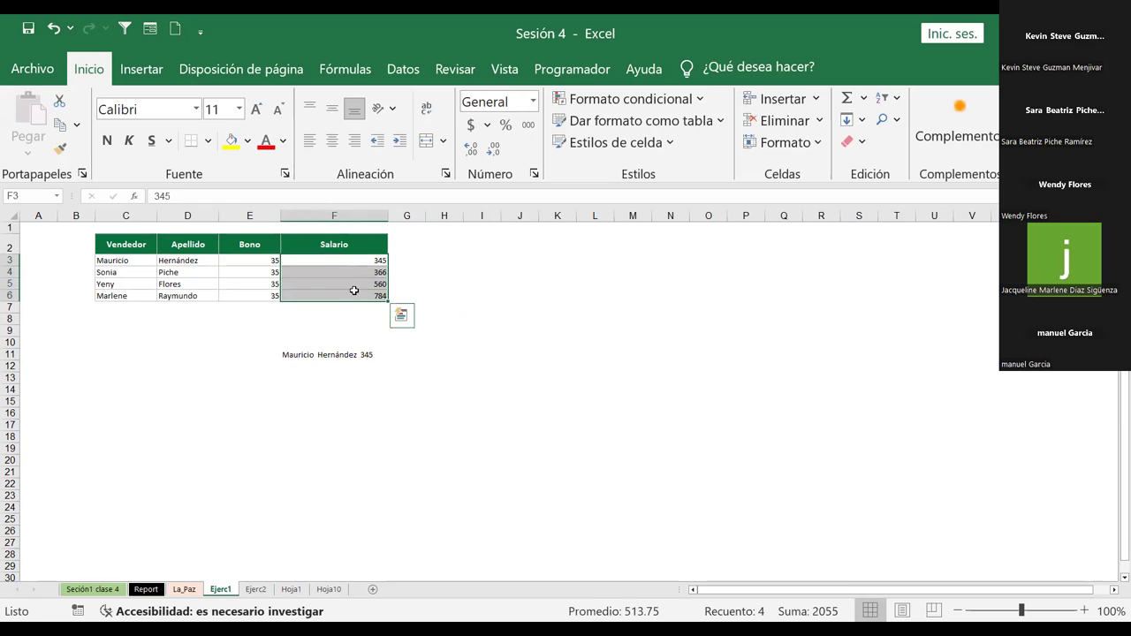
pyautogui.rightClick(356, 294)
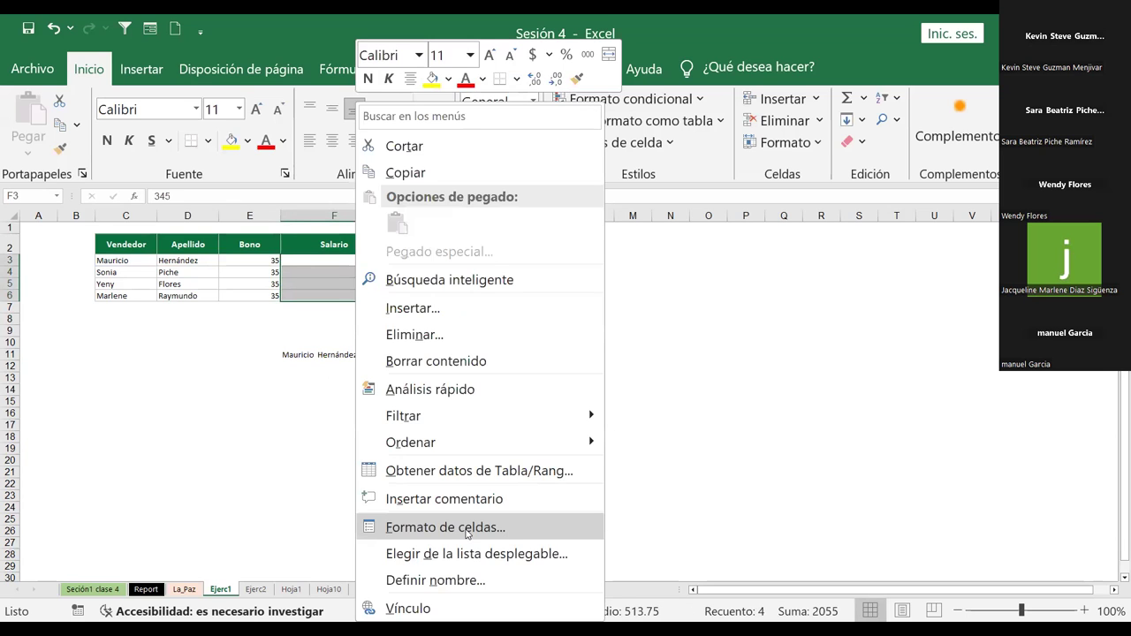
pyautogui.click(467, 533)
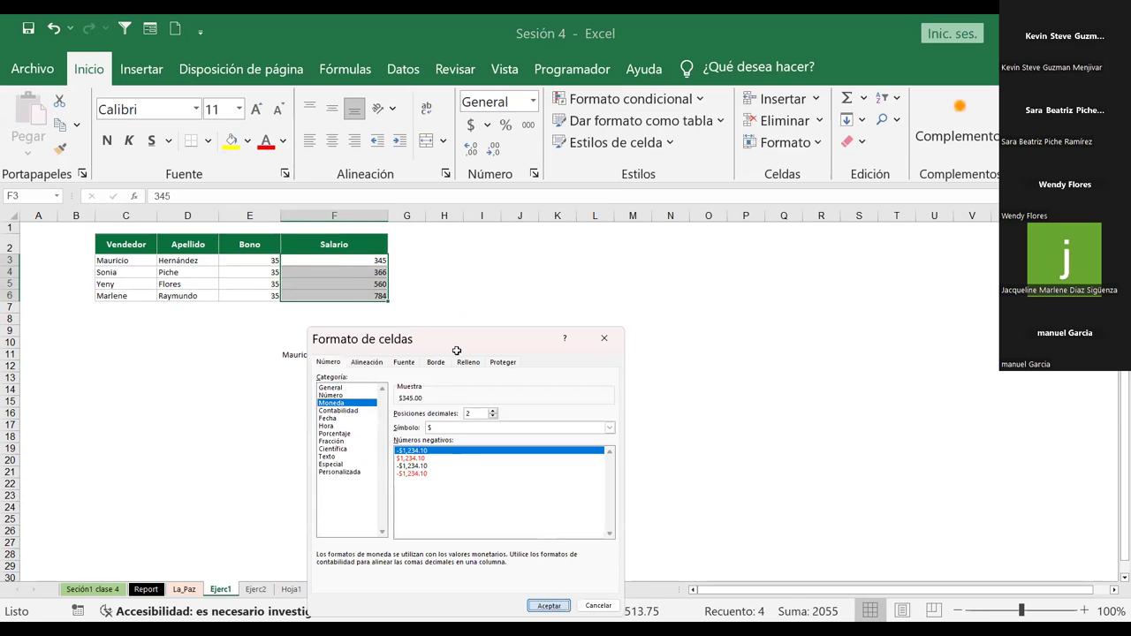
pyautogui.press('Return')
pyautogui.click(457, 353)
pyautogui.click(284, 355)
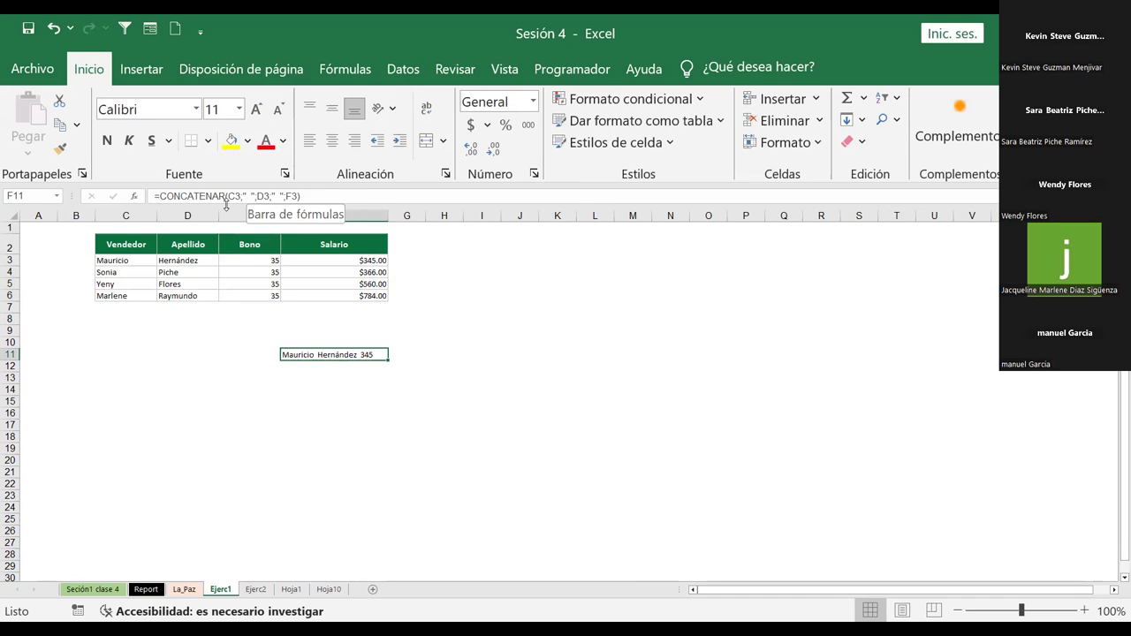
# Insert the text "su salario es de:" before F3 in F11's formula, triggering a formula error
pyautogui.click(283, 195)
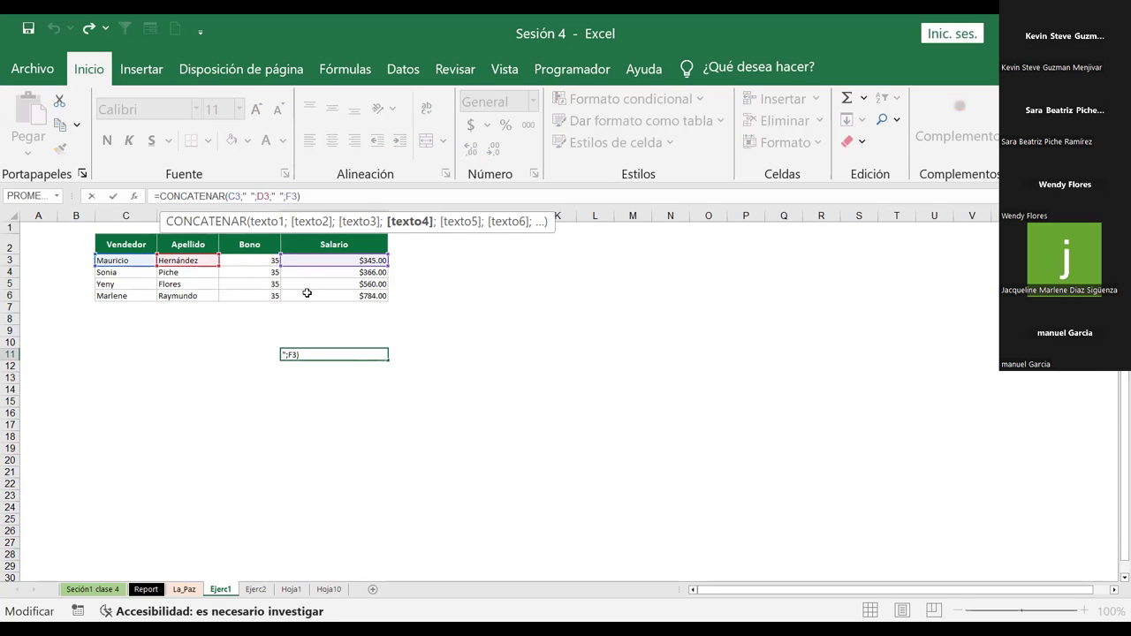
pyautogui.write(';')
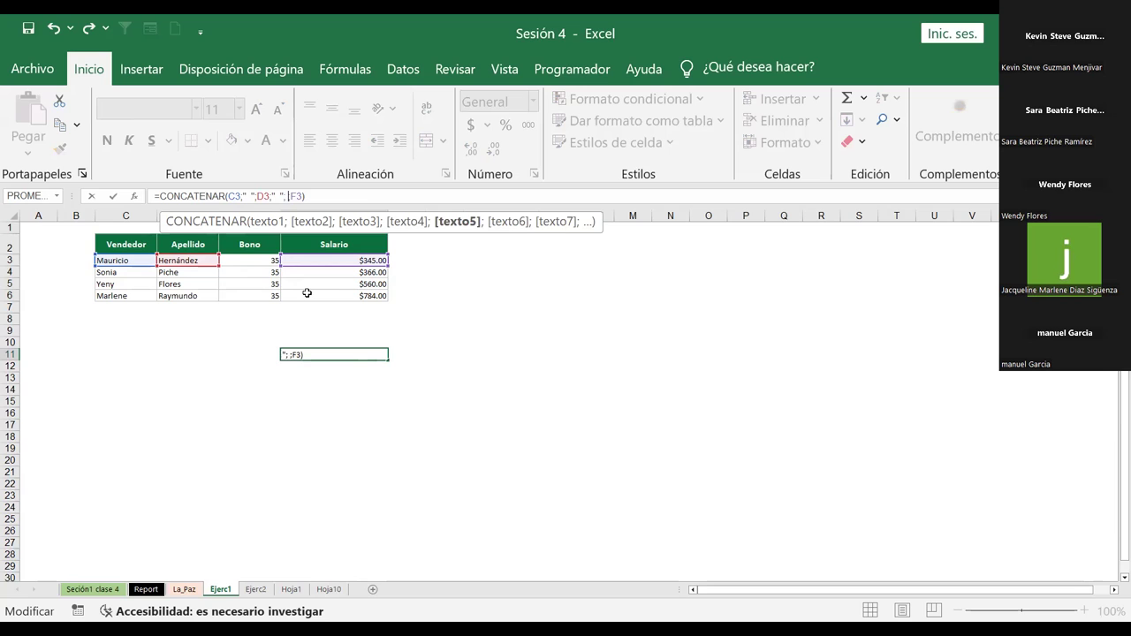
pyautogui.write(' SU')
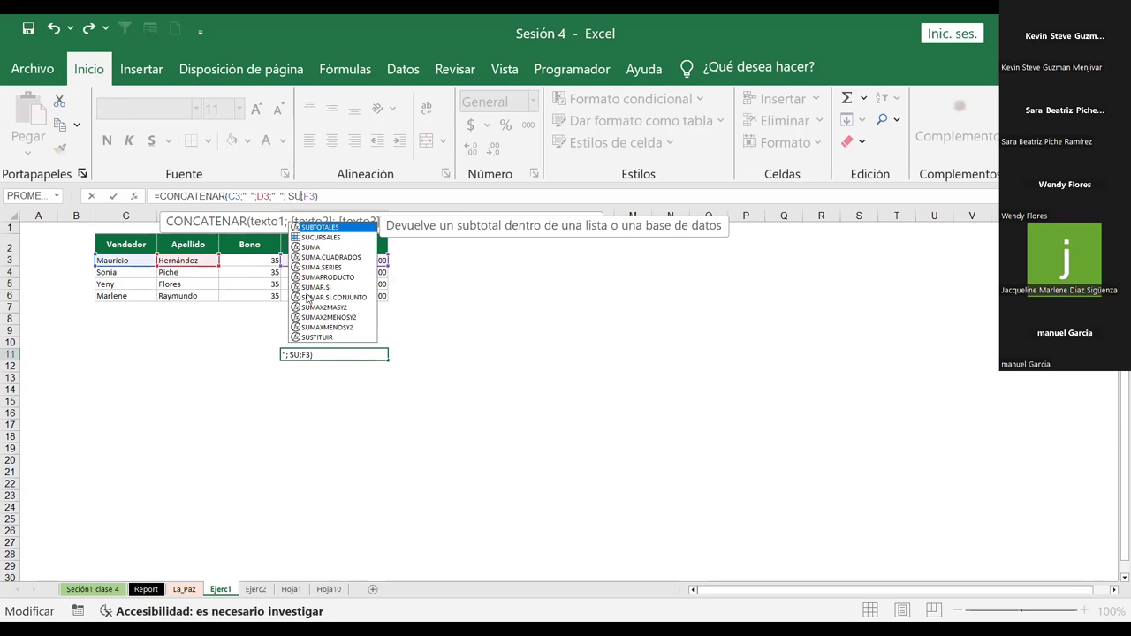
pyautogui.press('BackSpace')
pyautogui.press('BackSpace')
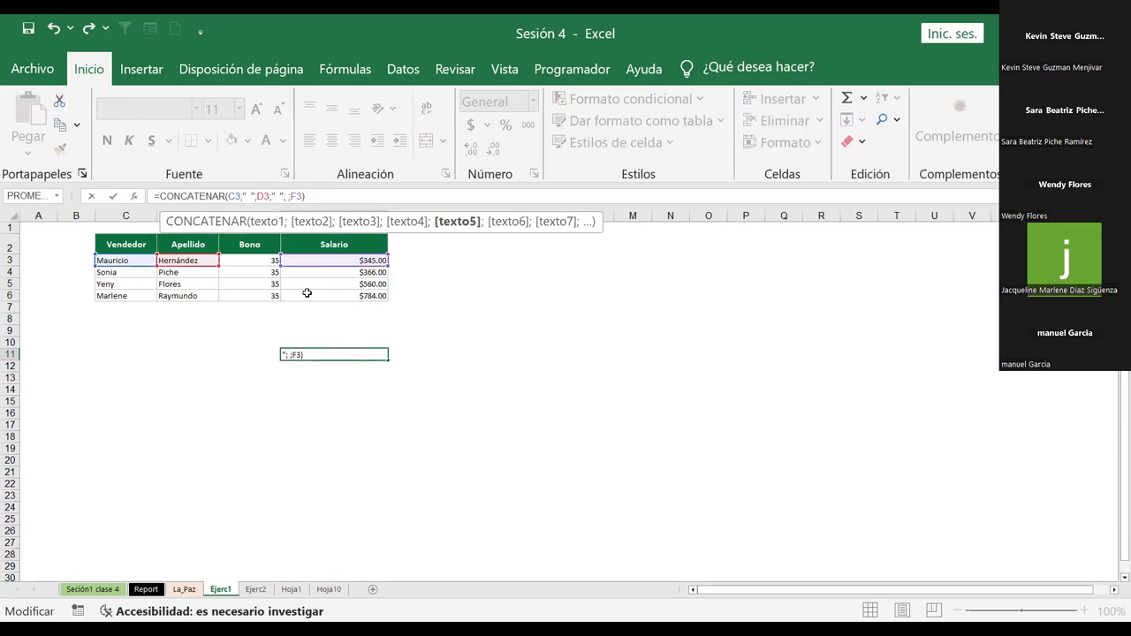
pyautogui.write('su sa')
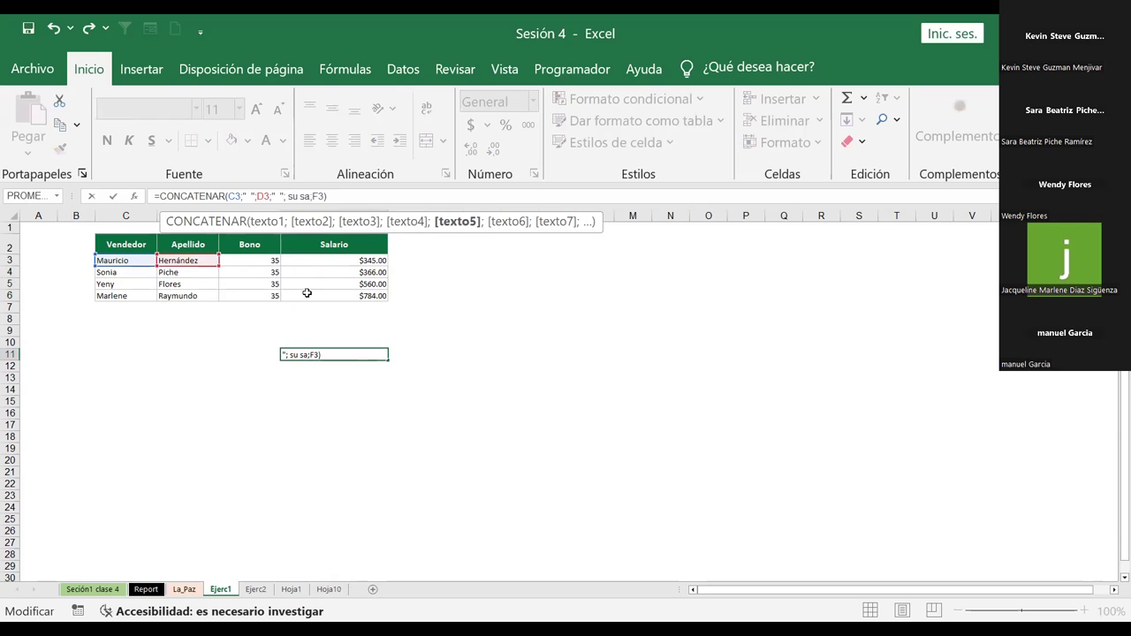
pyautogui.write('lario ')
pyautogui.write('es de')
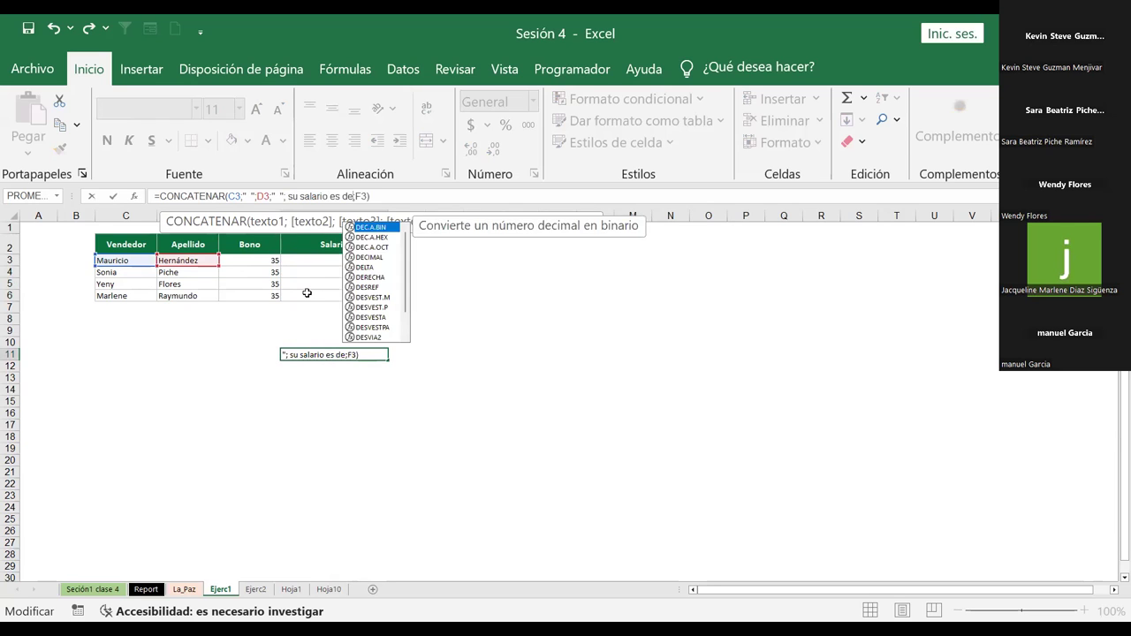
pyautogui.write(':"')
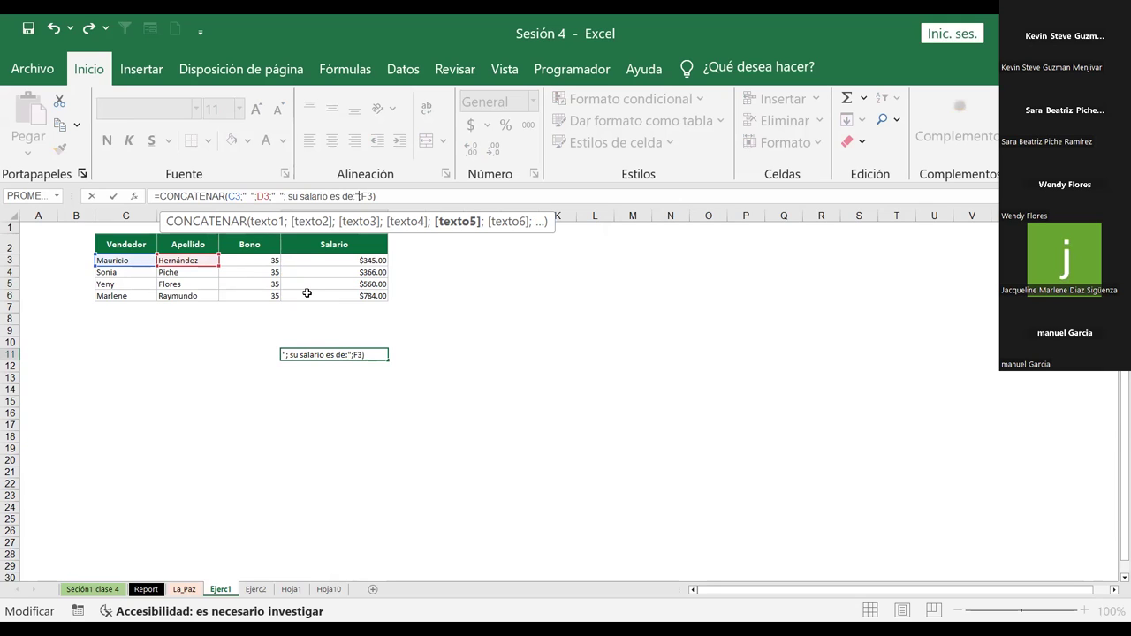
pyautogui.write(';')
pyautogui.write('" ')
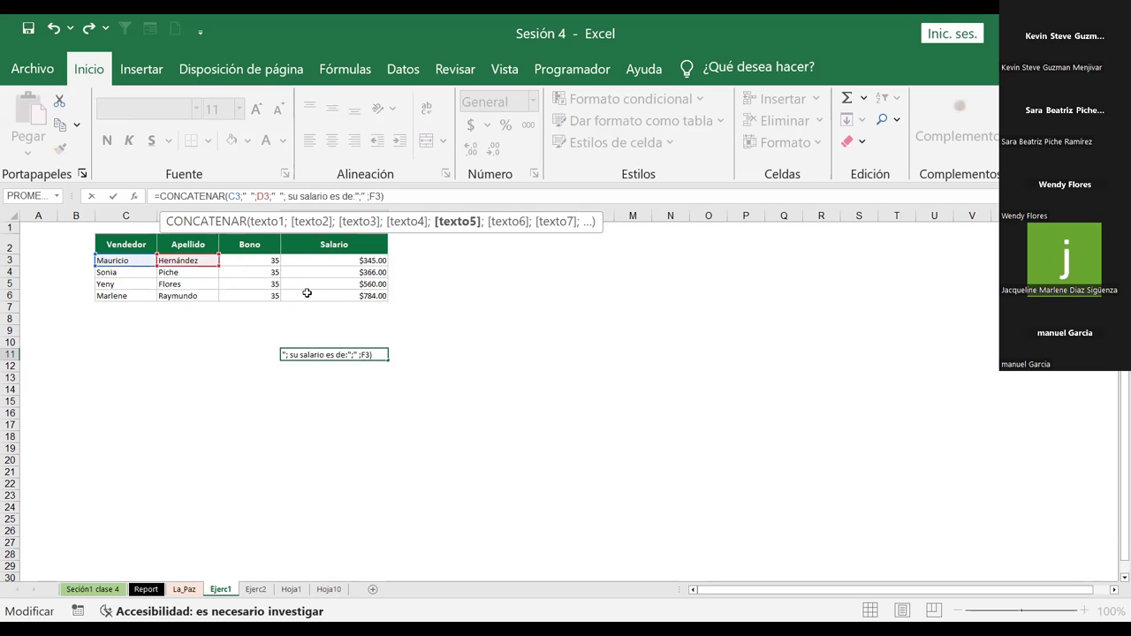
pyautogui.write('"')
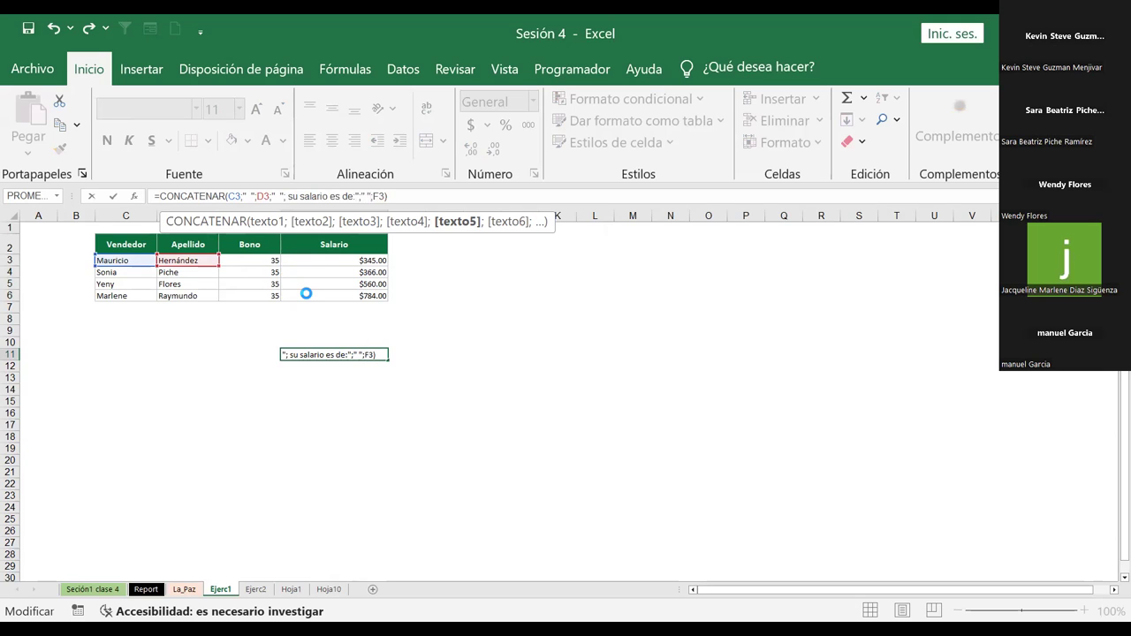
pyautogui.press('Return')
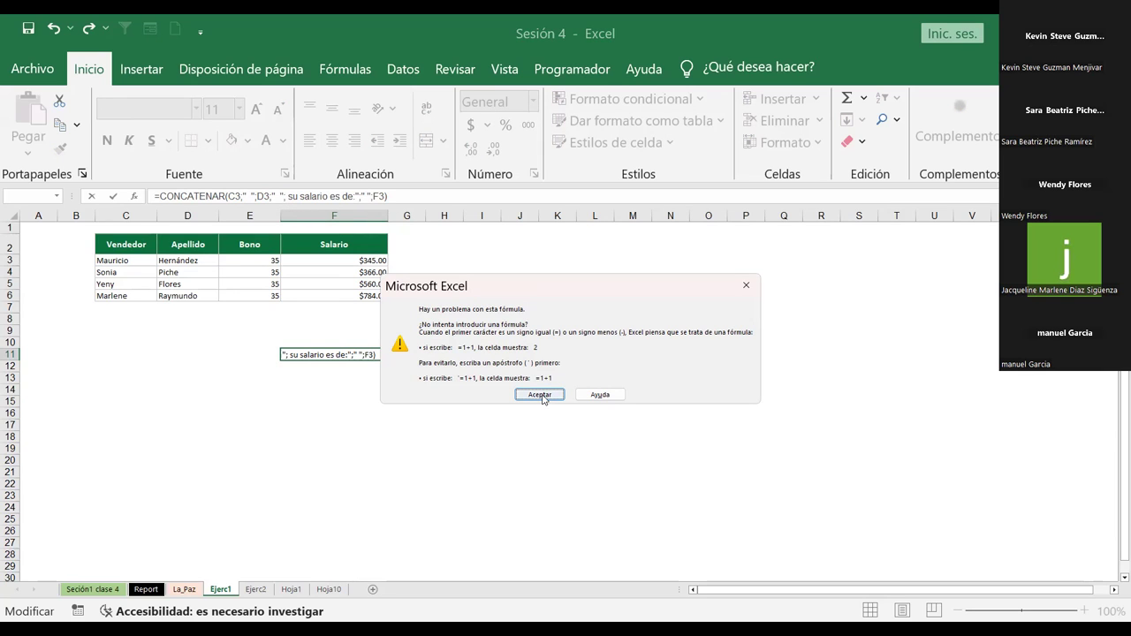
# Dismiss the error and correct the quotes and semicolons around "su salario es de:"
pyautogui.click(541, 395)
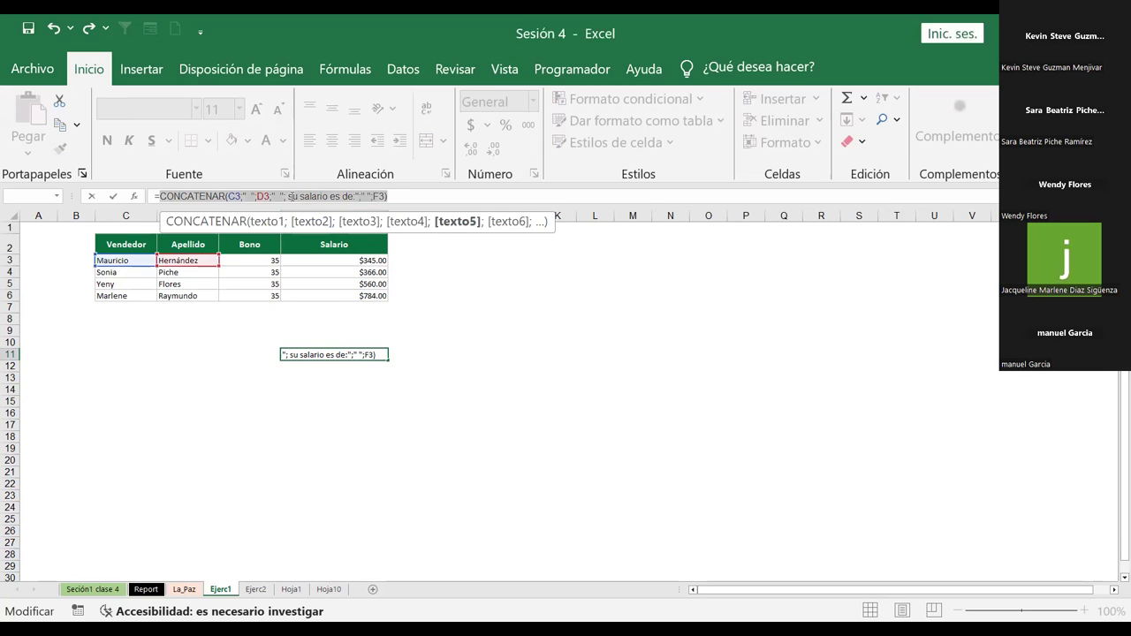
pyautogui.click(290, 196)
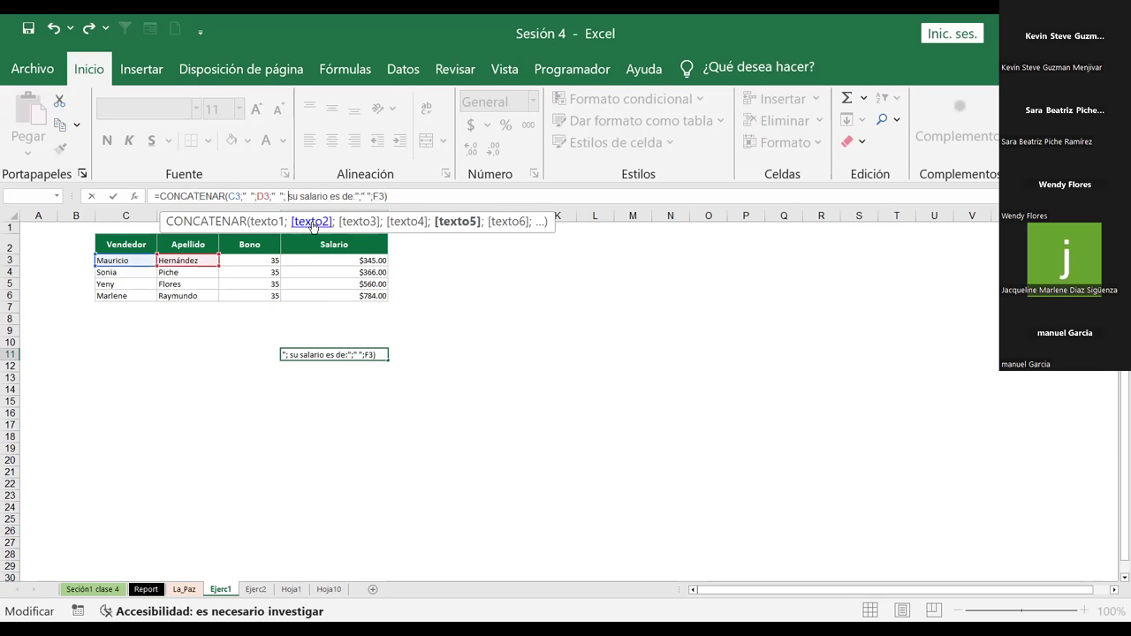
pyautogui.write('" ')
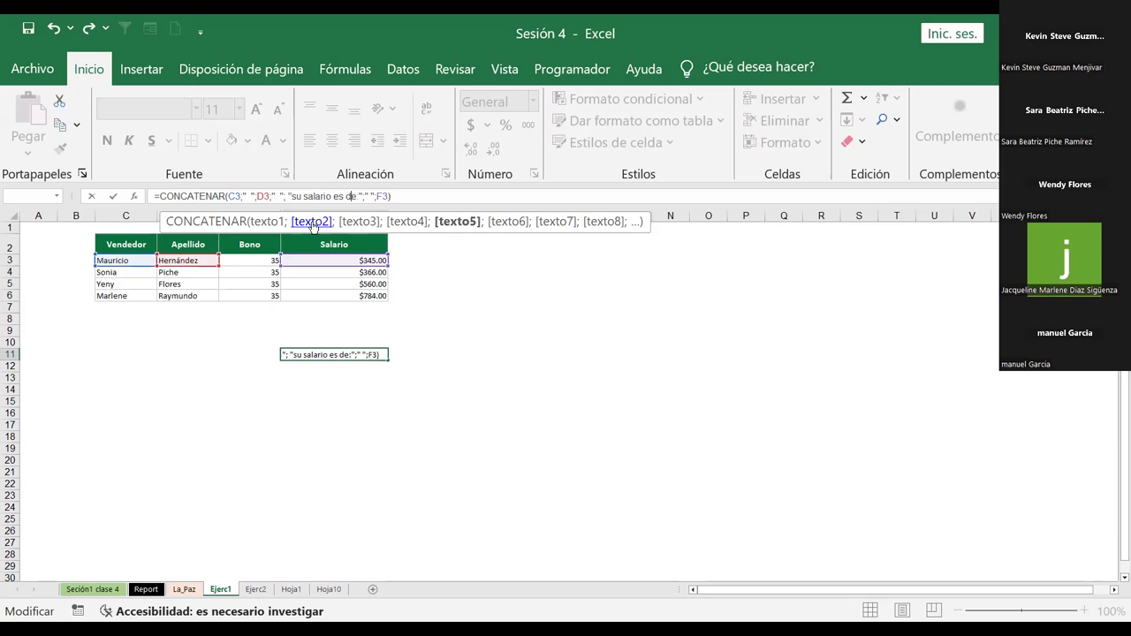
pyautogui.write('"')
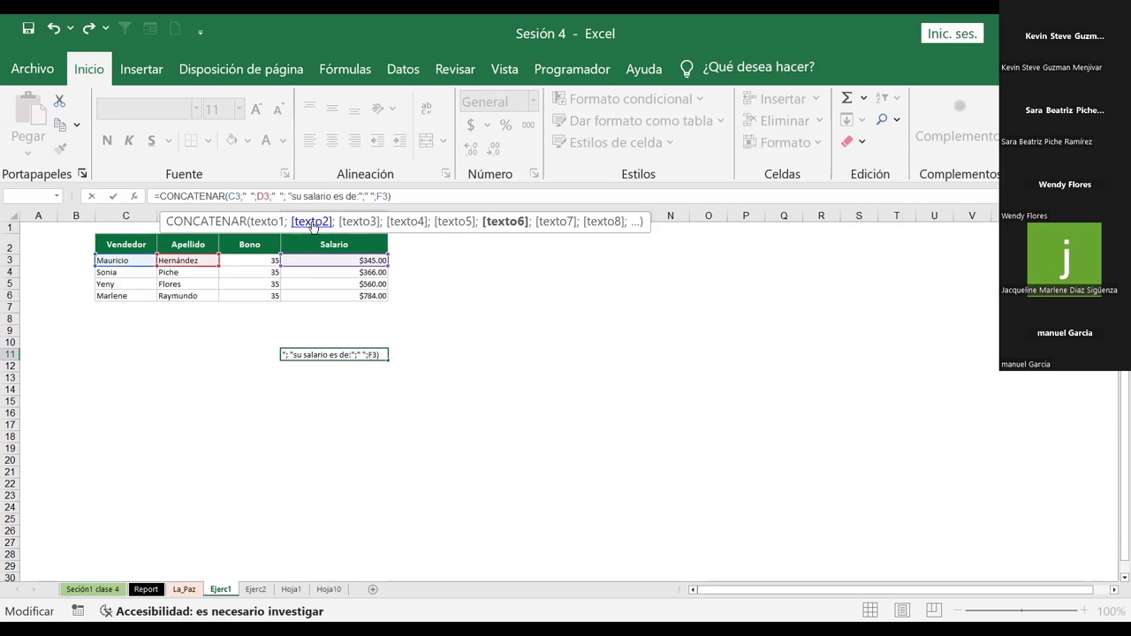
pyautogui.press('BackSpace')
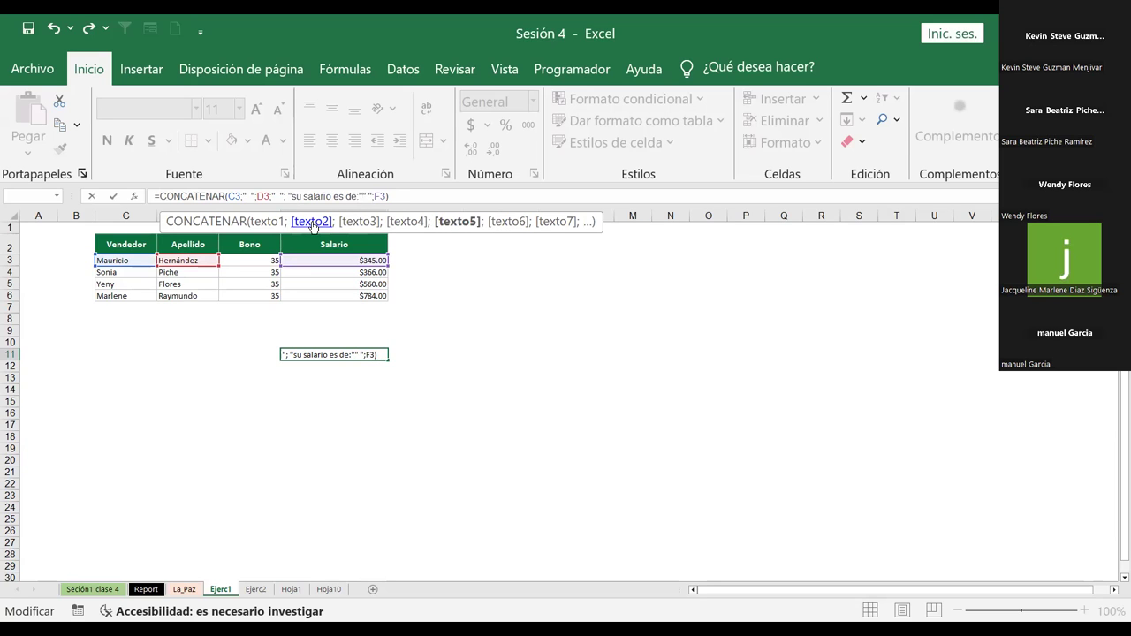
pyautogui.write(';')
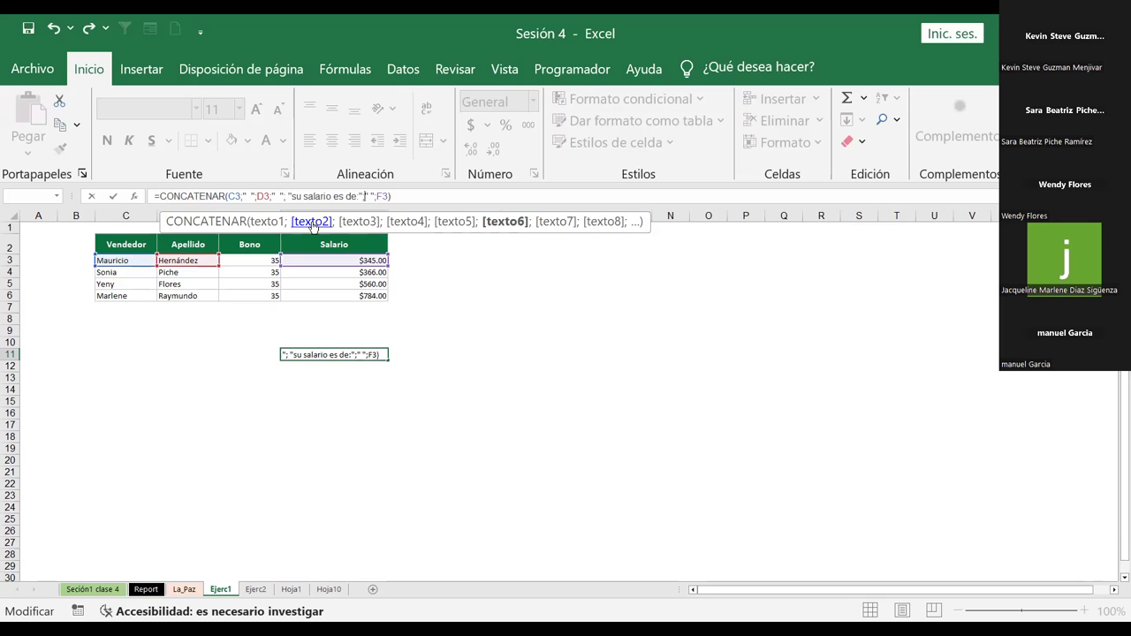
pyautogui.press('BackSpace')
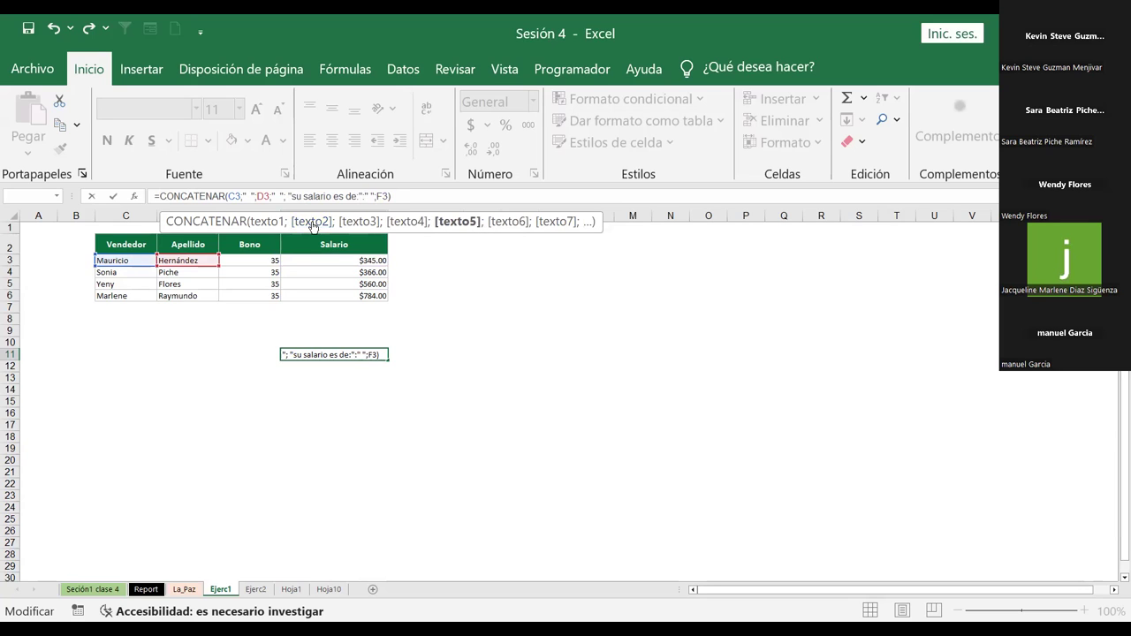
pyautogui.write(';')
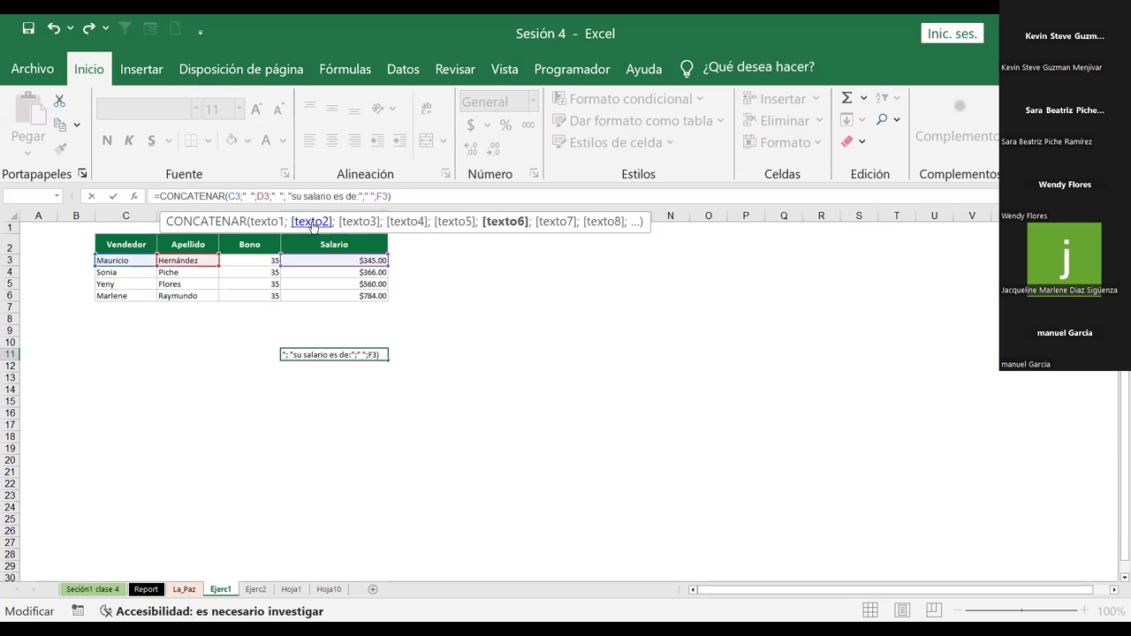
pyautogui.press('BackSpace')
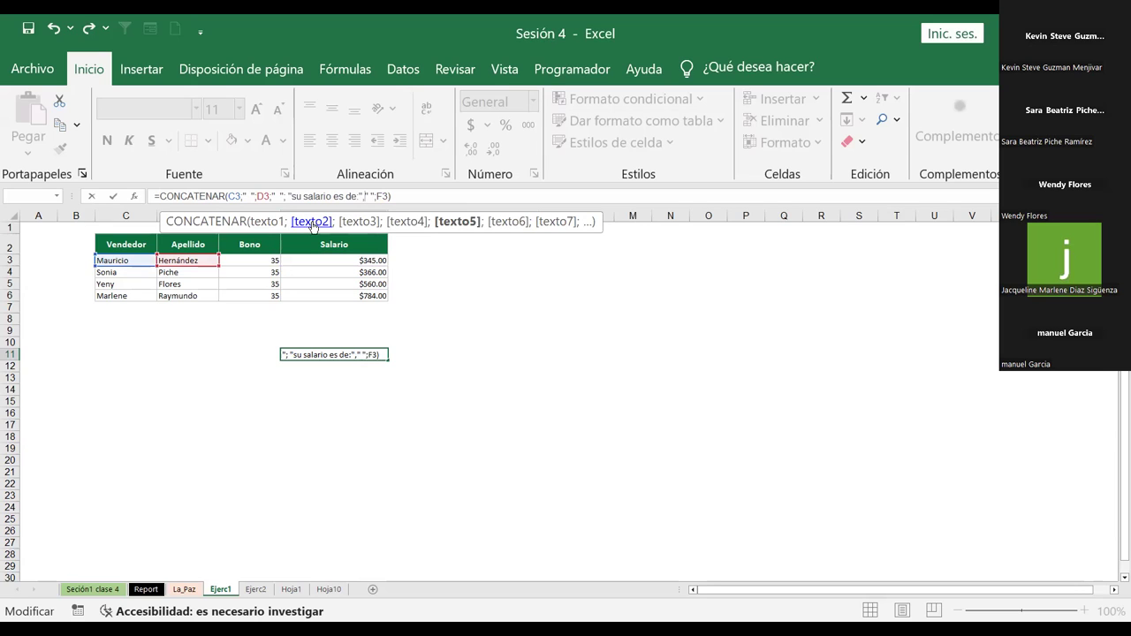
pyautogui.write('"')
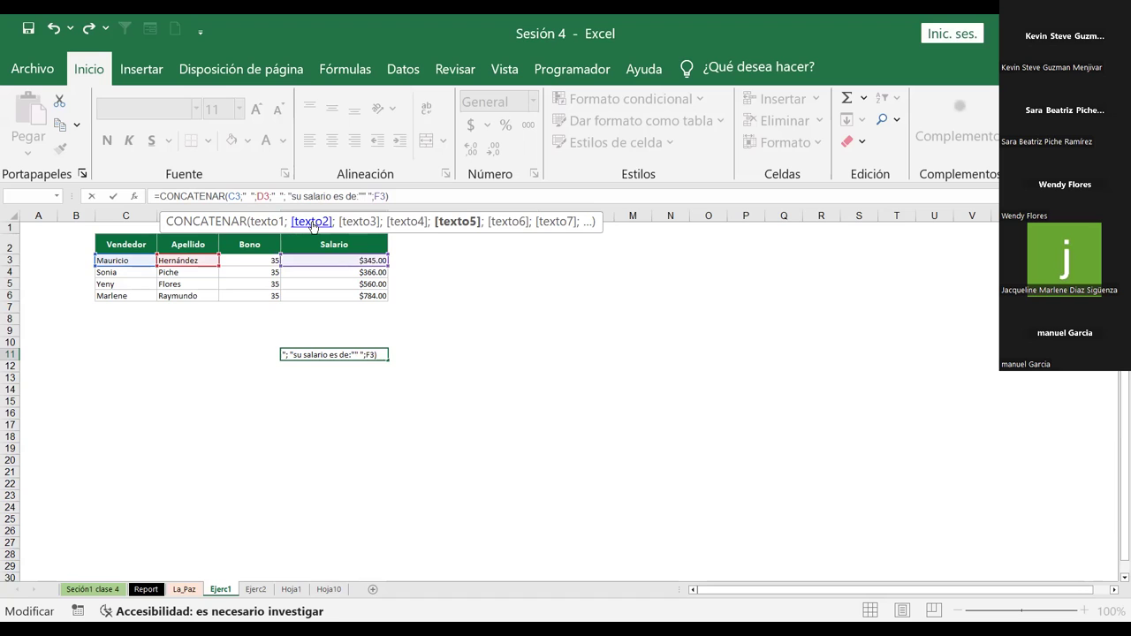
pyautogui.write(';')
pyautogui.press('Return')
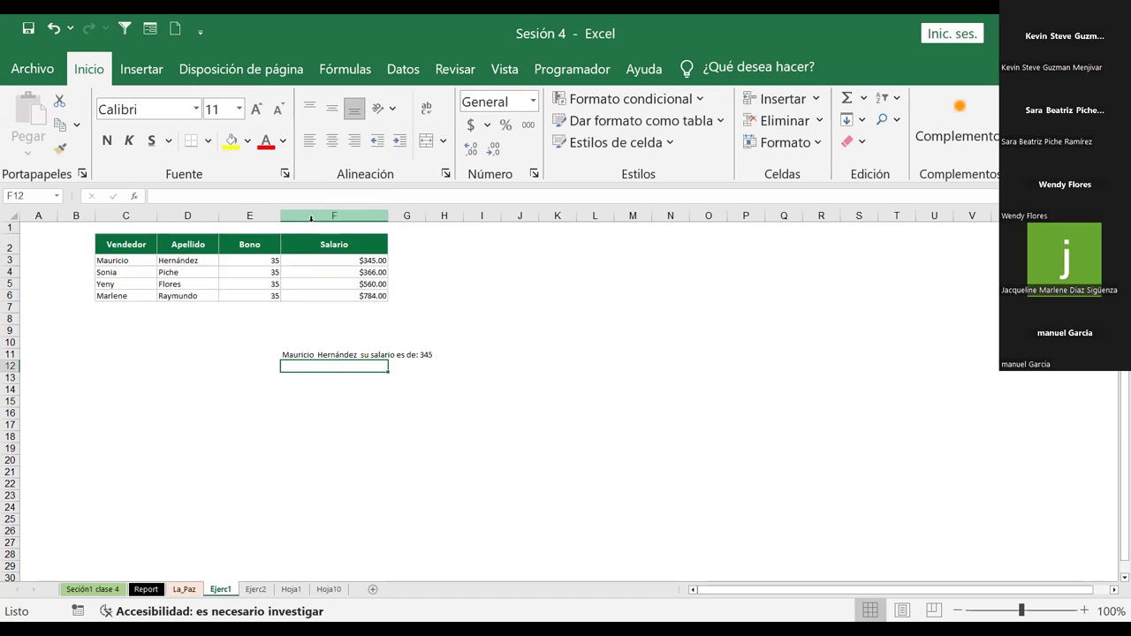
pyautogui.click(382, 402)
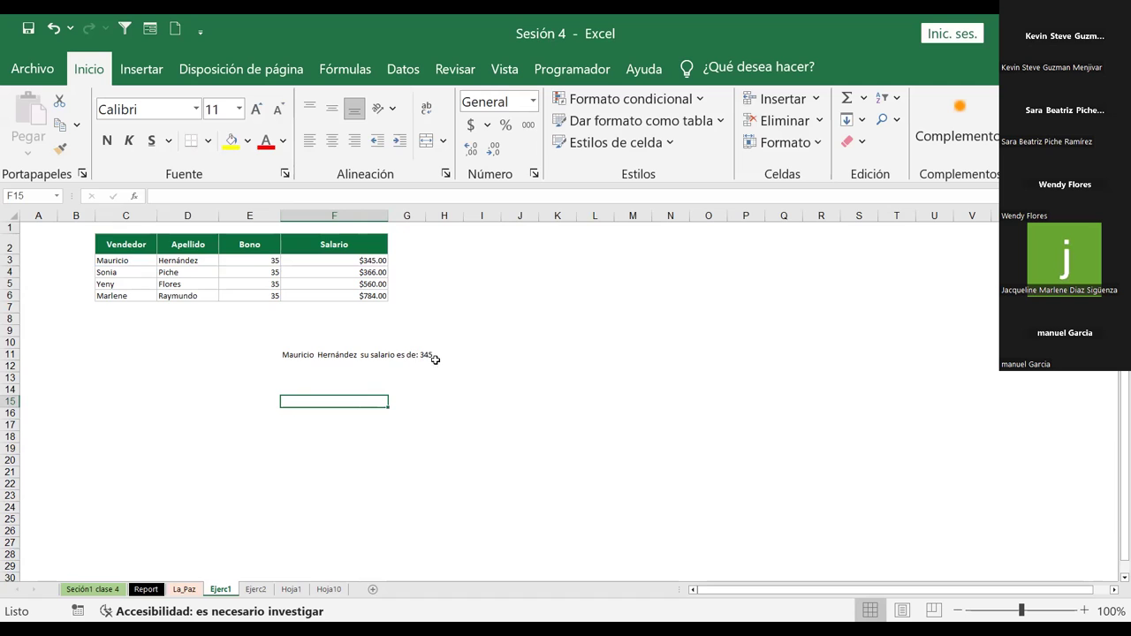
pyautogui.click(421, 354)
pyautogui.click(284, 356)
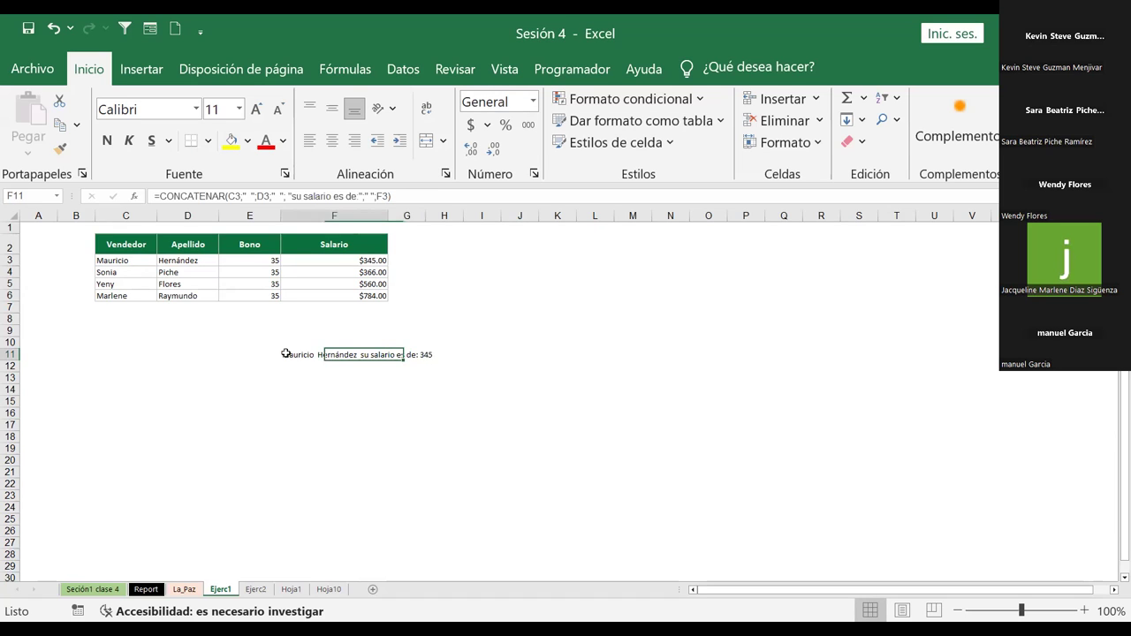
pyautogui.click(363, 261)
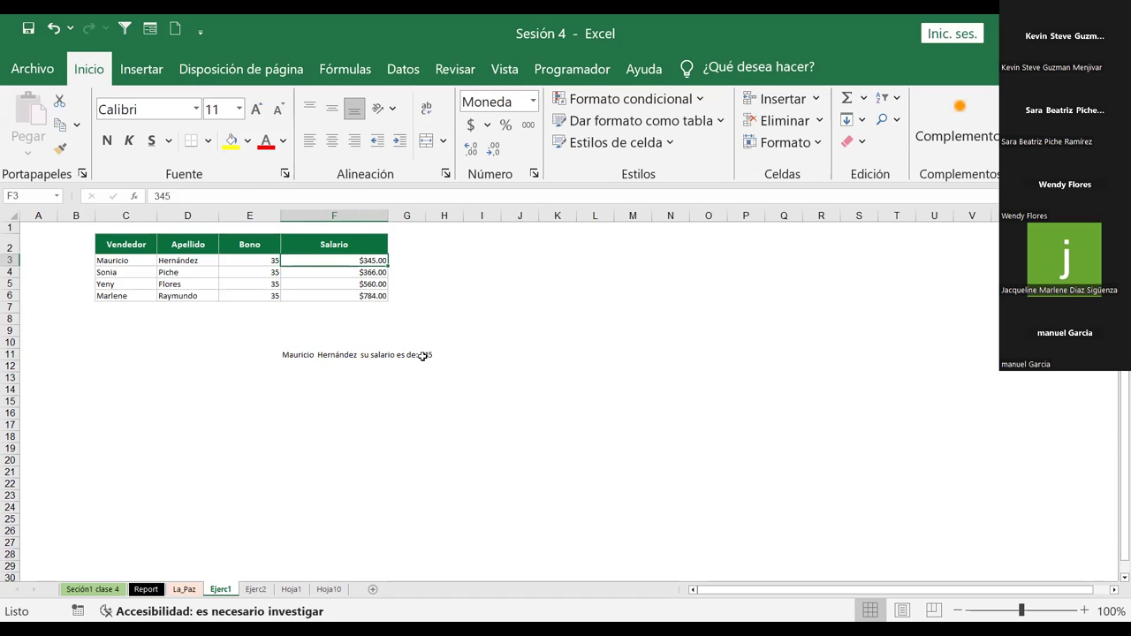
pyautogui.click(289, 356)
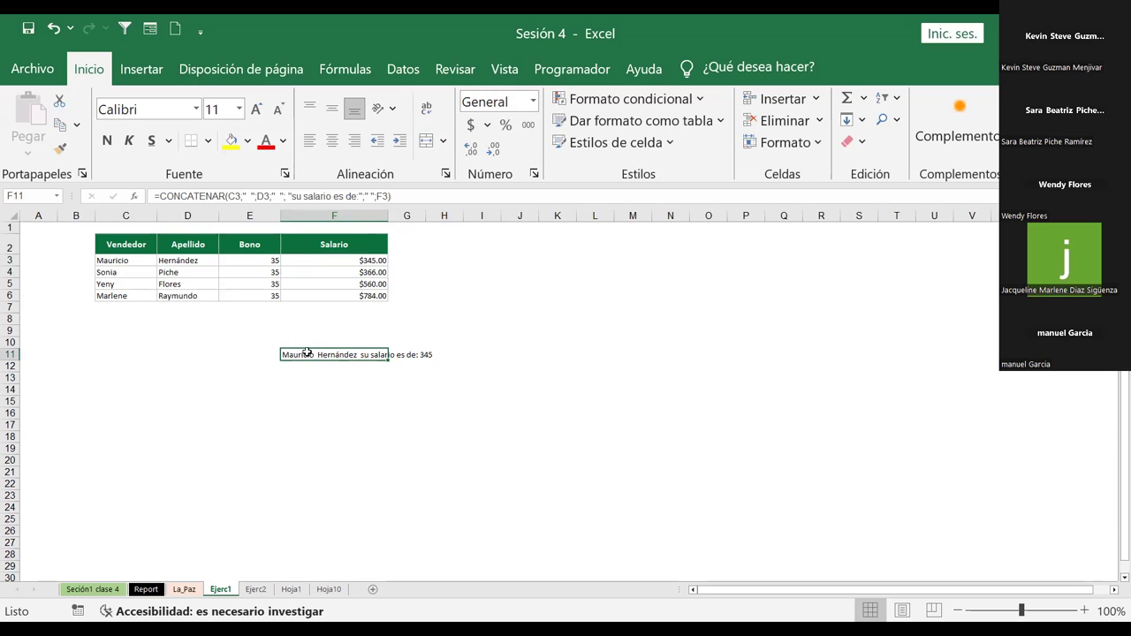
# Paste the F11 sentence formula into I3 and widen column I to fit it
pyautogui.hotkey('ctrl', 'c')
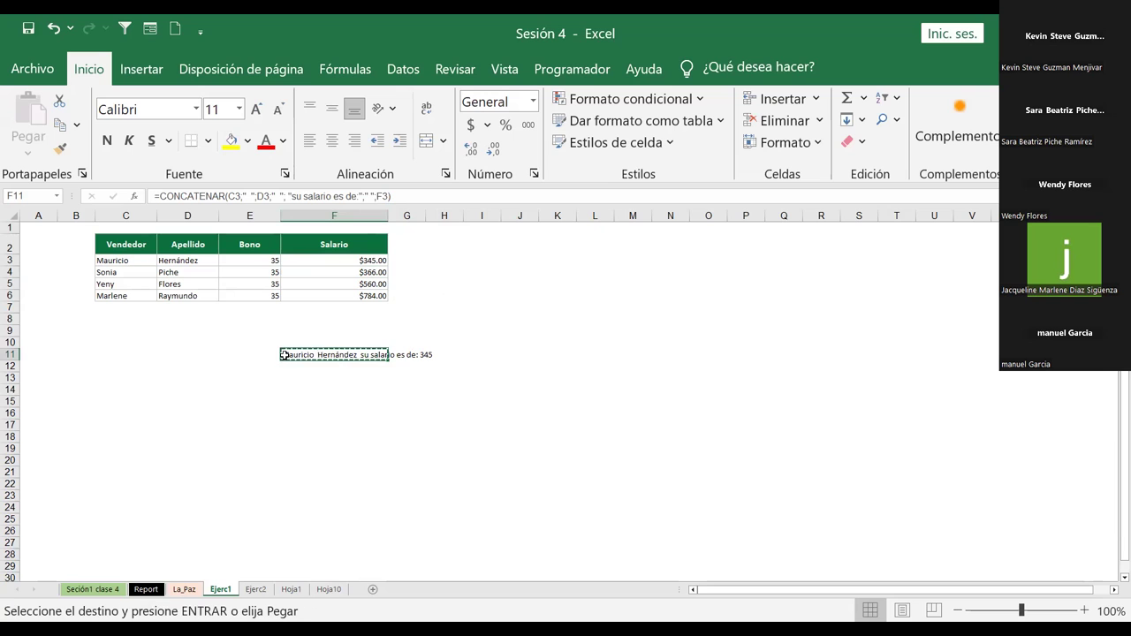
pyautogui.click(472, 262)
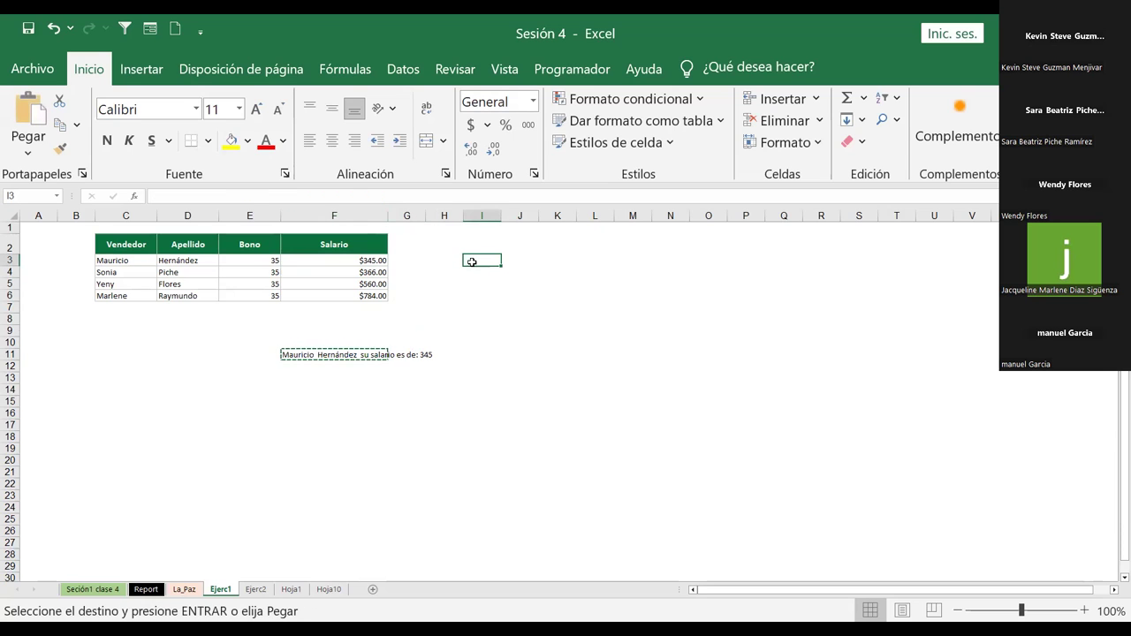
pyautogui.press('Return')
pyautogui.click(521, 329)
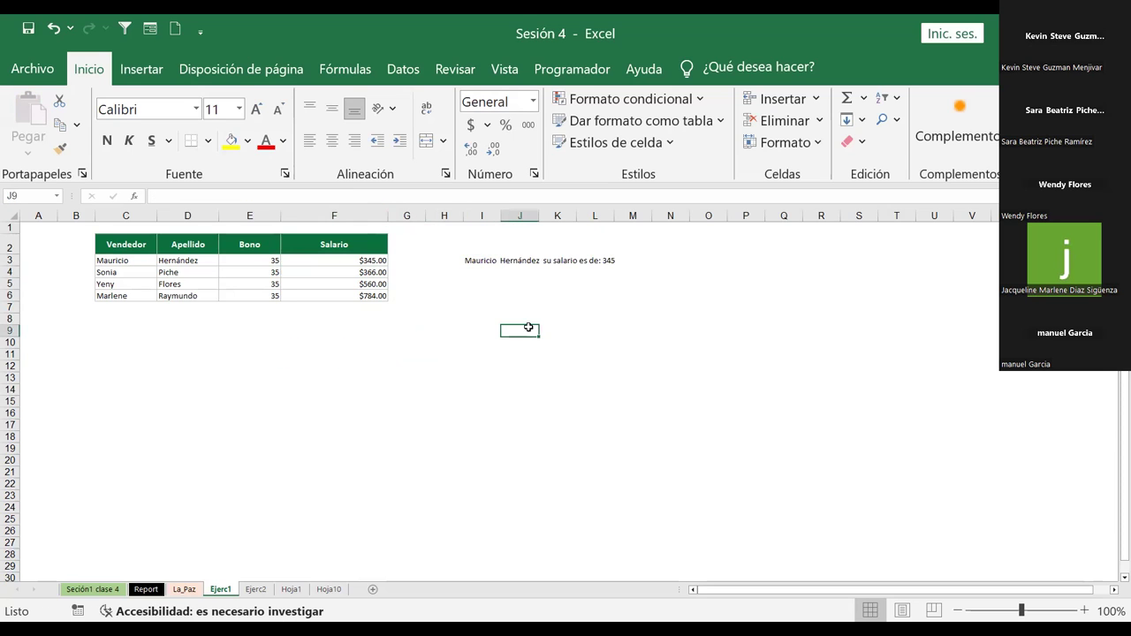
pyautogui.click(484, 260)
pyautogui.moveTo(501, 217)
pyautogui.mouseDown()
pyautogui.moveTo(631, 231)
pyautogui.moveTo(628, 294)
pyautogui.mouseUp()
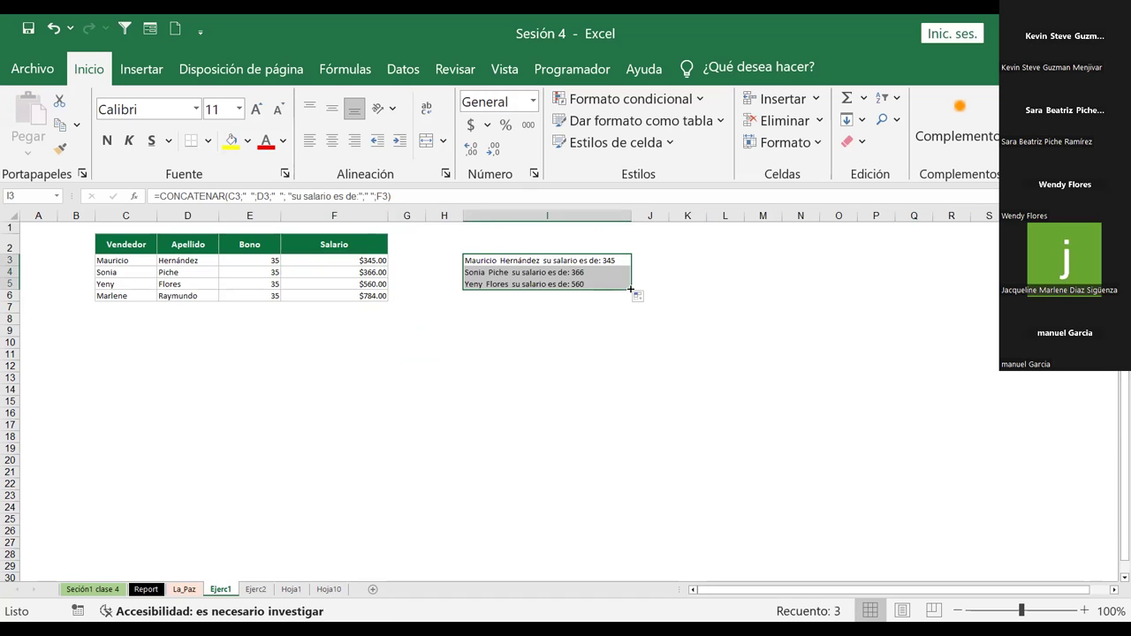
# Fill the sentence formula down to I6 and select I3:I6
pyautogui.moveTo(631, 289); pyautogui.dragTo(630, 300)
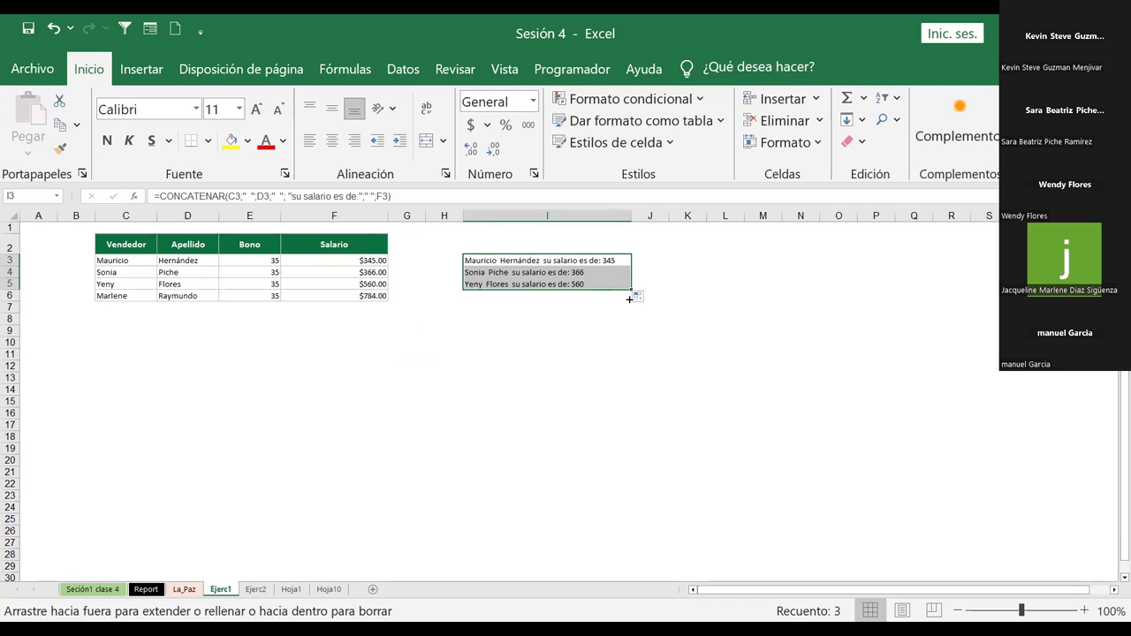
pyautogui.click(729, 283)
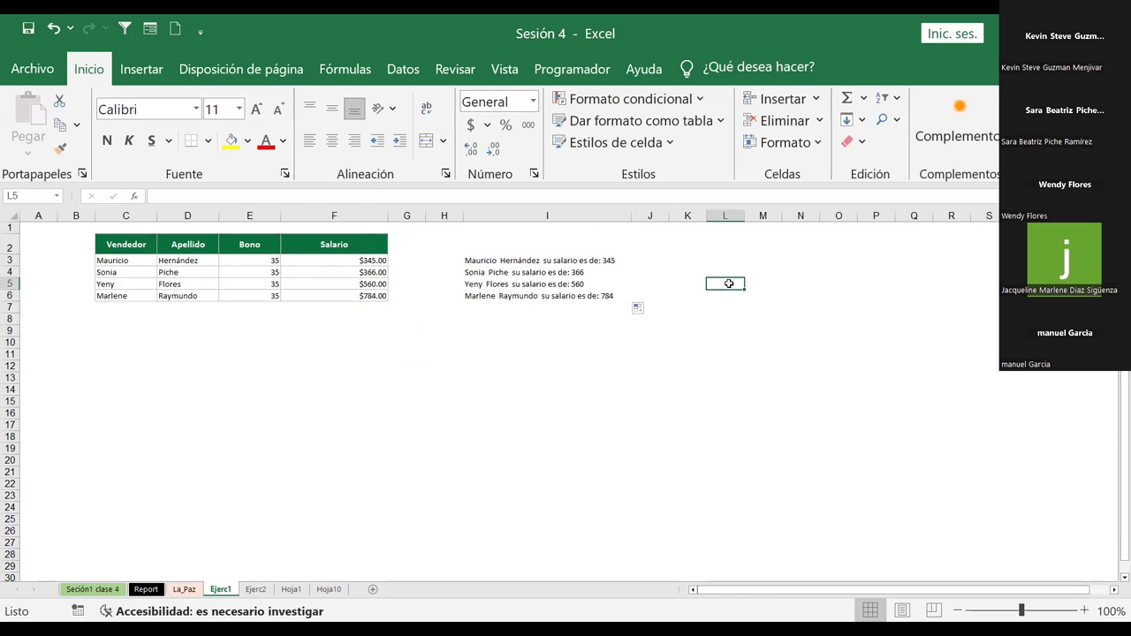
pyautogui.click(492, 271)
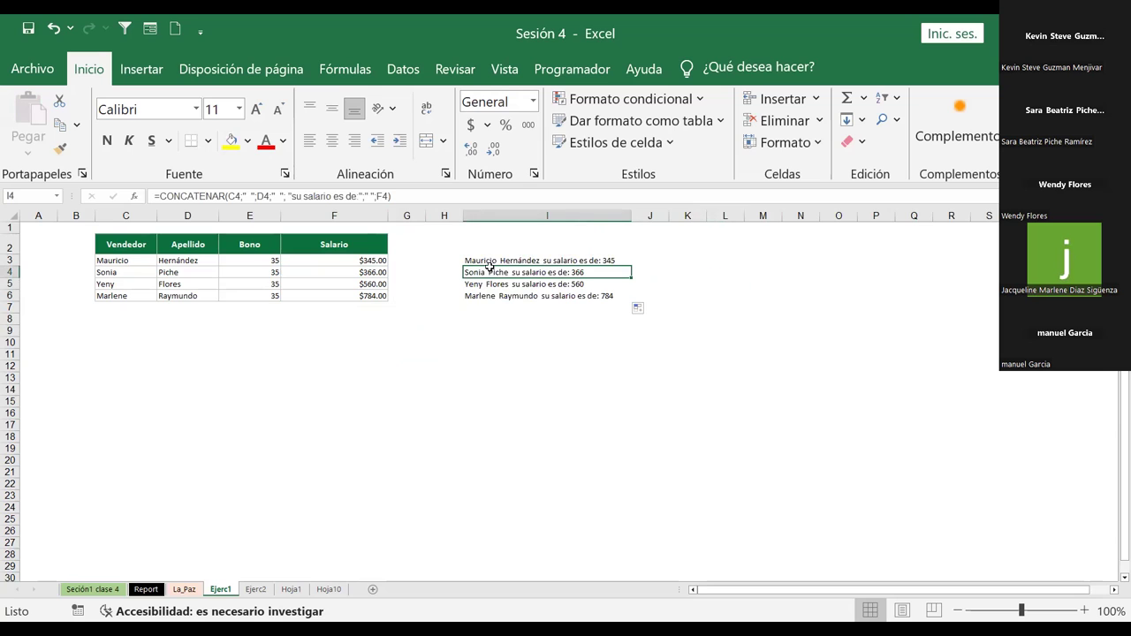
pyautogui.moveTo(489, 260); pyautogui.dragTo(489, 296)
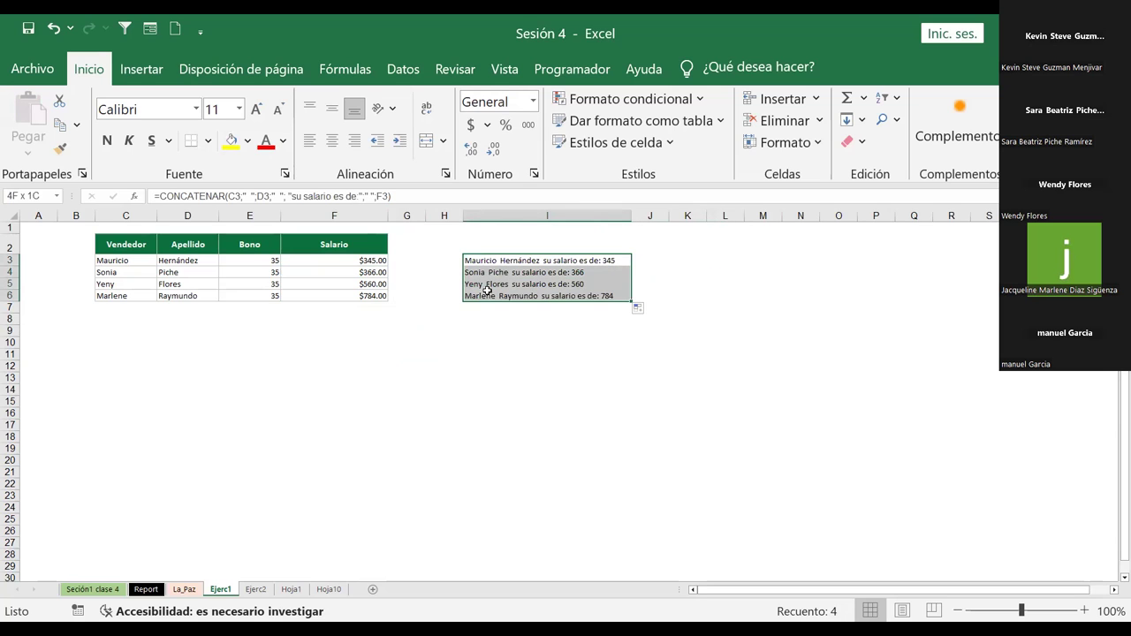
pyautogui.click(206, 146)
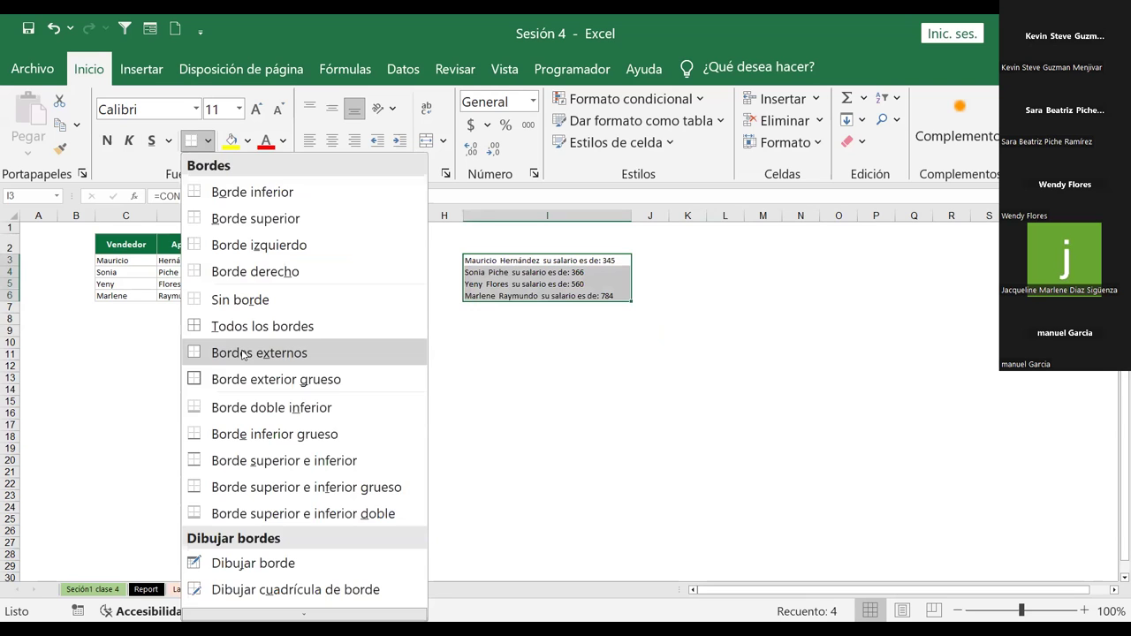
# Put an outside border on I3:I6 and set the sentences in Arial at a larger size
pyautogui.click(243, 354)
pyautogui.click(548, 311)
pyautogui.moveTo(548, 261); pyautogui.dragTo(572, 295)
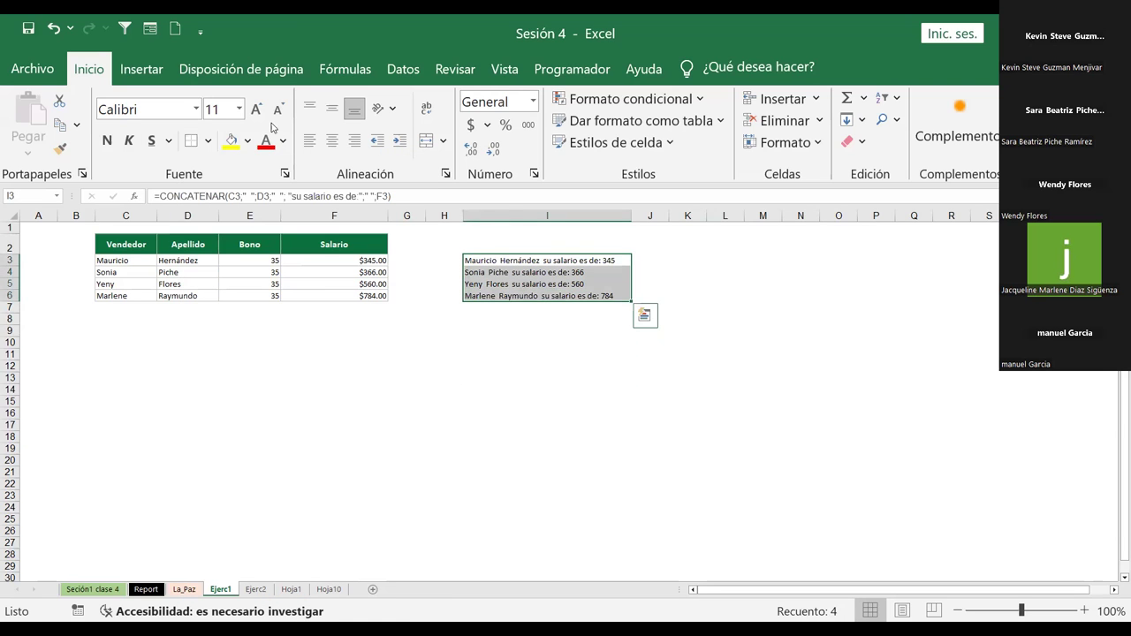
pyautogui.click(196, 109)
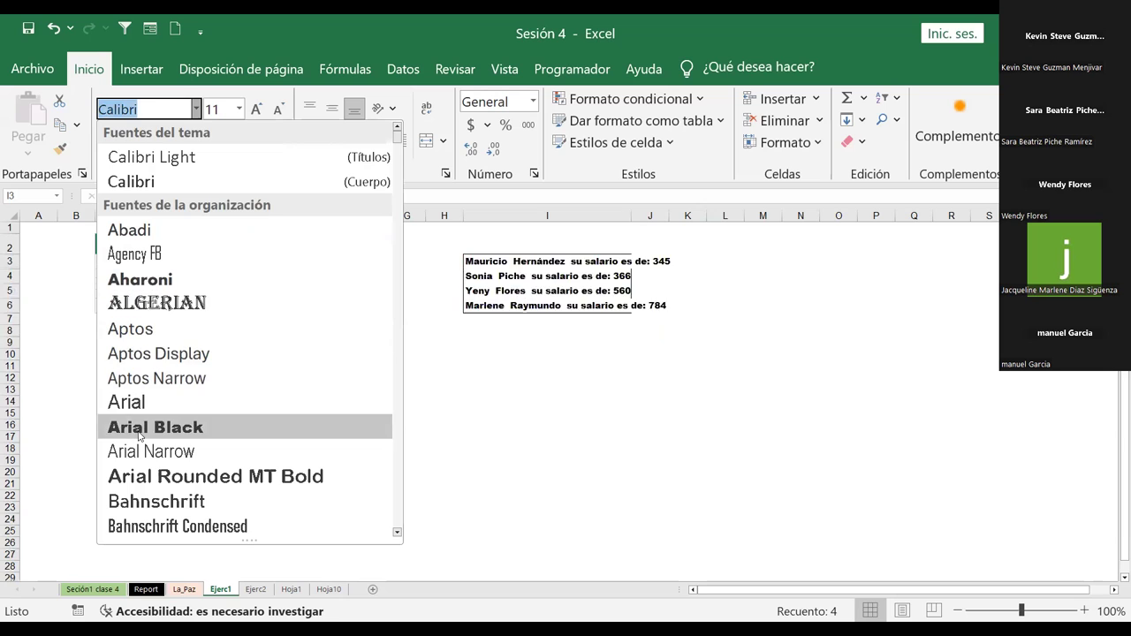
pyautogui.click(128, 402)
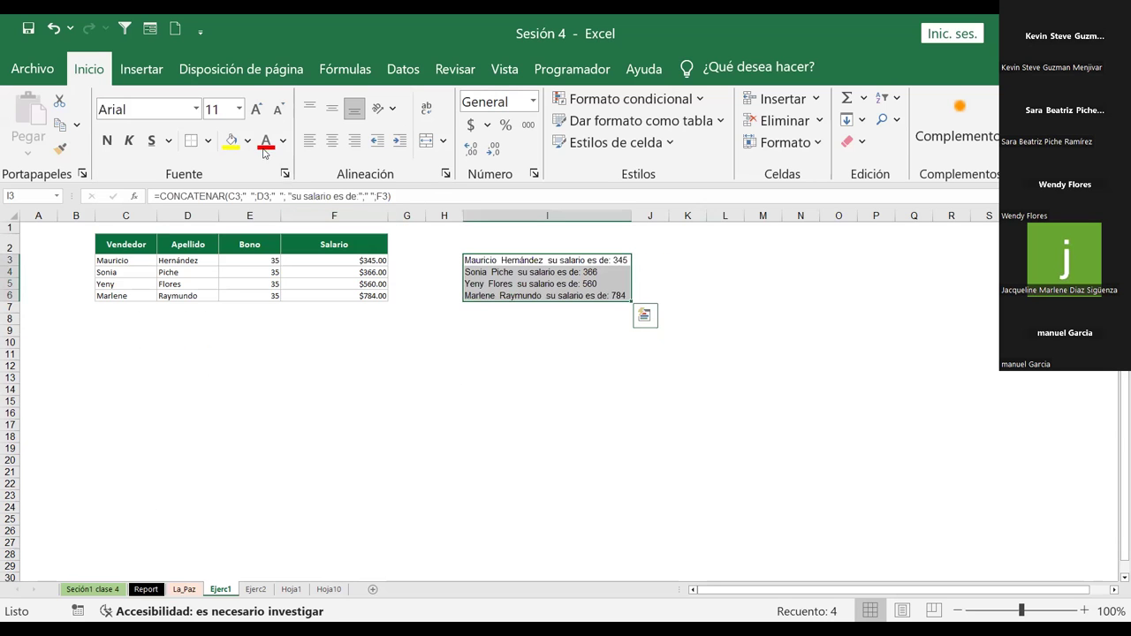
pyautogui.click(257, 109)
# Set the seller table C2:F6 in Arial size 14 and widen column I
pyautogui.click(334, 362)
pyautogui.moveTo(125, 244)
pyautogui.mouseDown()
pyautogui.moveTo(328, 297)
pyautogui.moveTo(328, 307)
pyautogui.mouseUp()
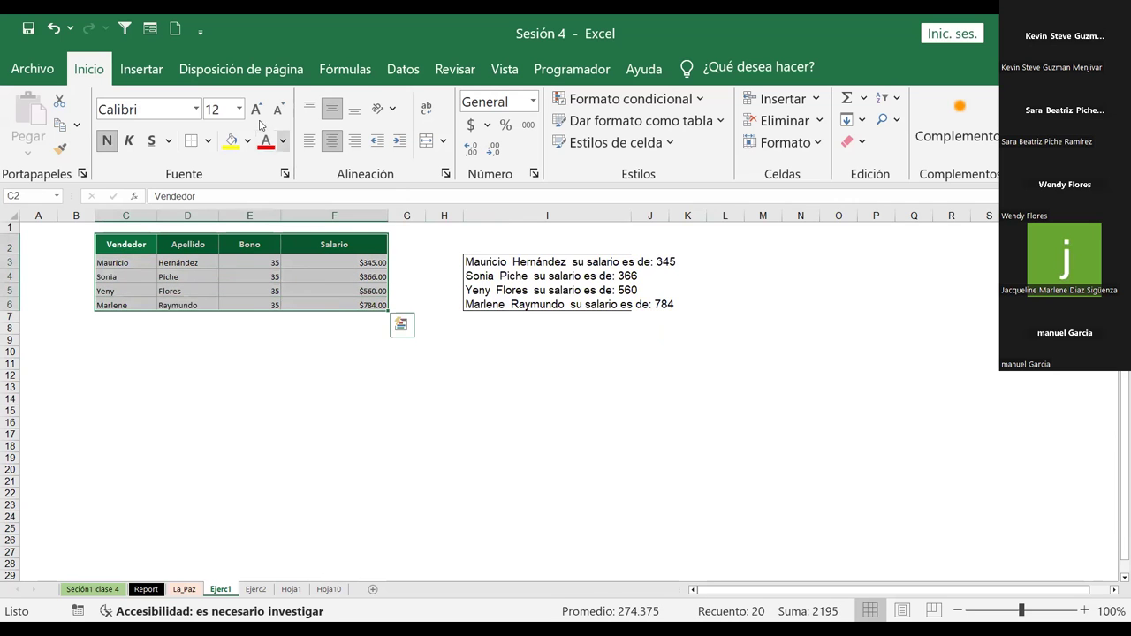
pyautogui.click(197, 109)
pyautogui.click(127, 401)
pyautogui.click(256, 109)
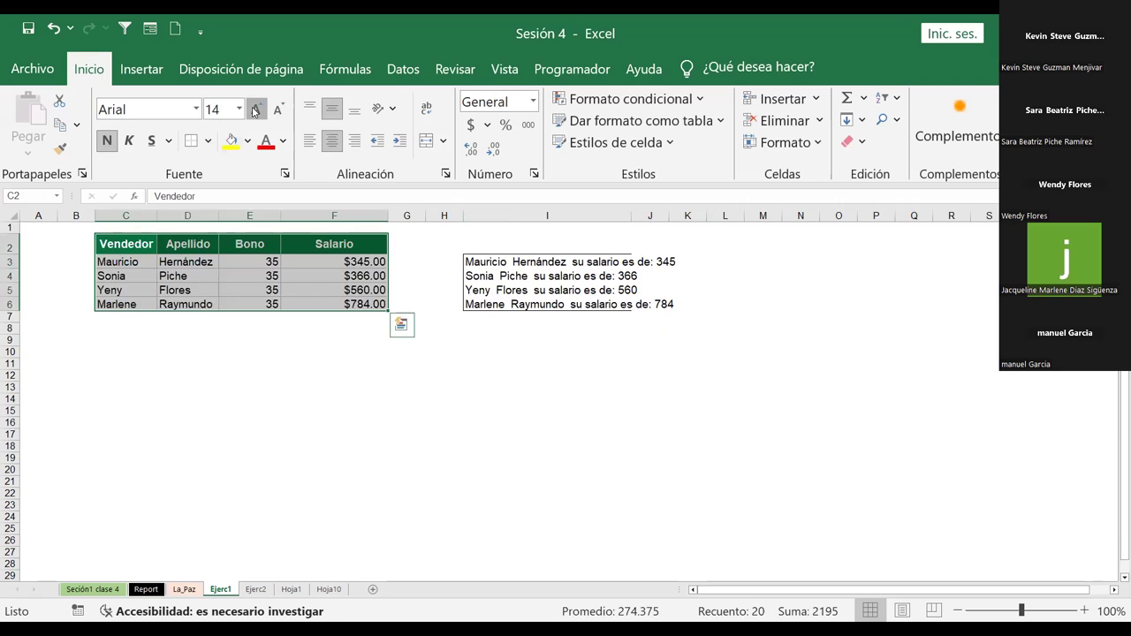
pyautogui.click(334, 381)
pyautogui.moveTo(632, 220); pyautogui.dragTo(711, 245)
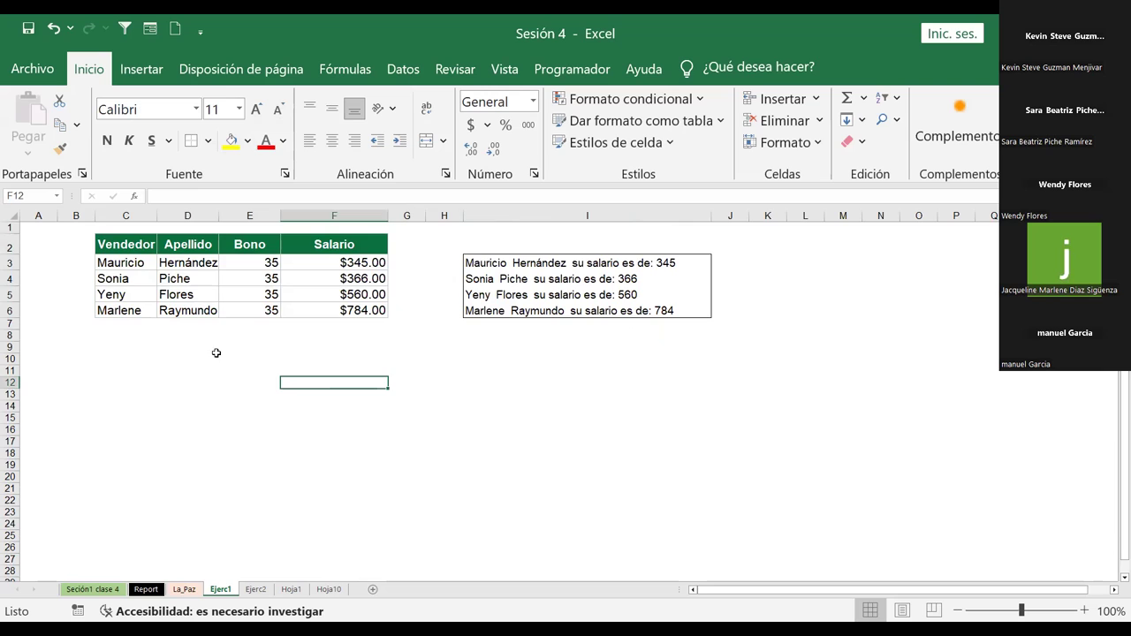
pyautogui.click(189, 346)
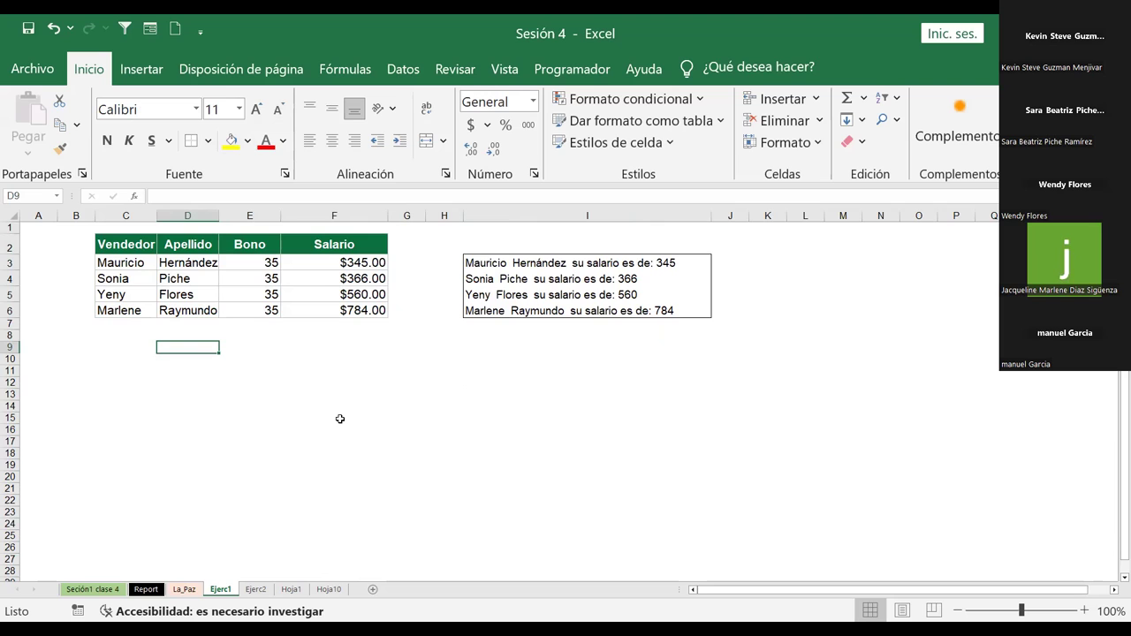
pyautogui.click(473, 262)
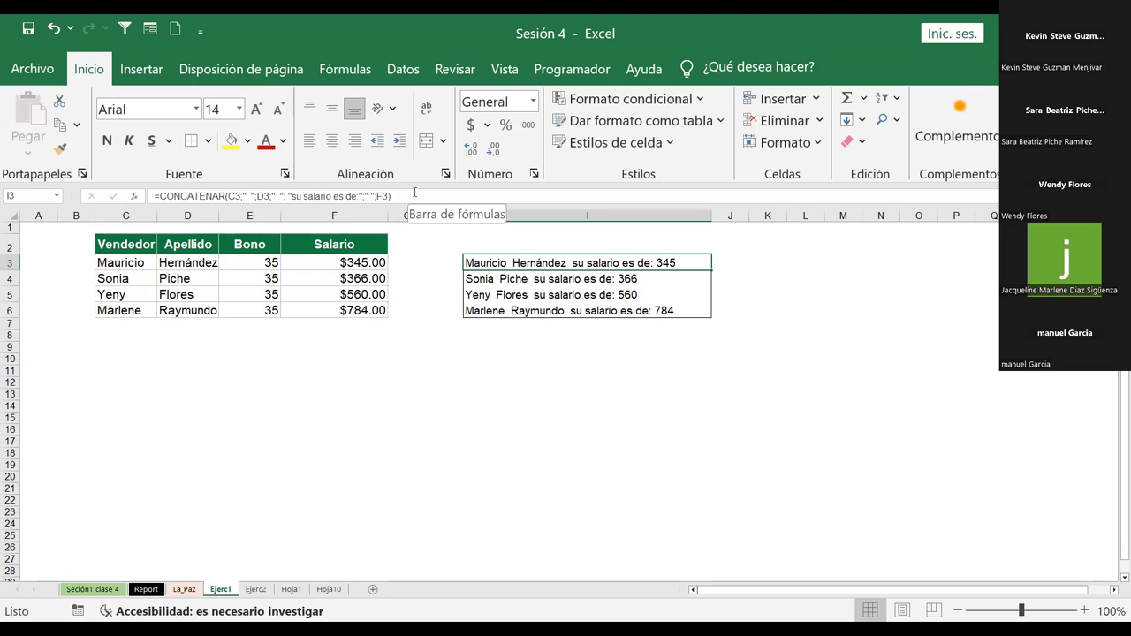
pyautogui.click(495, 216)
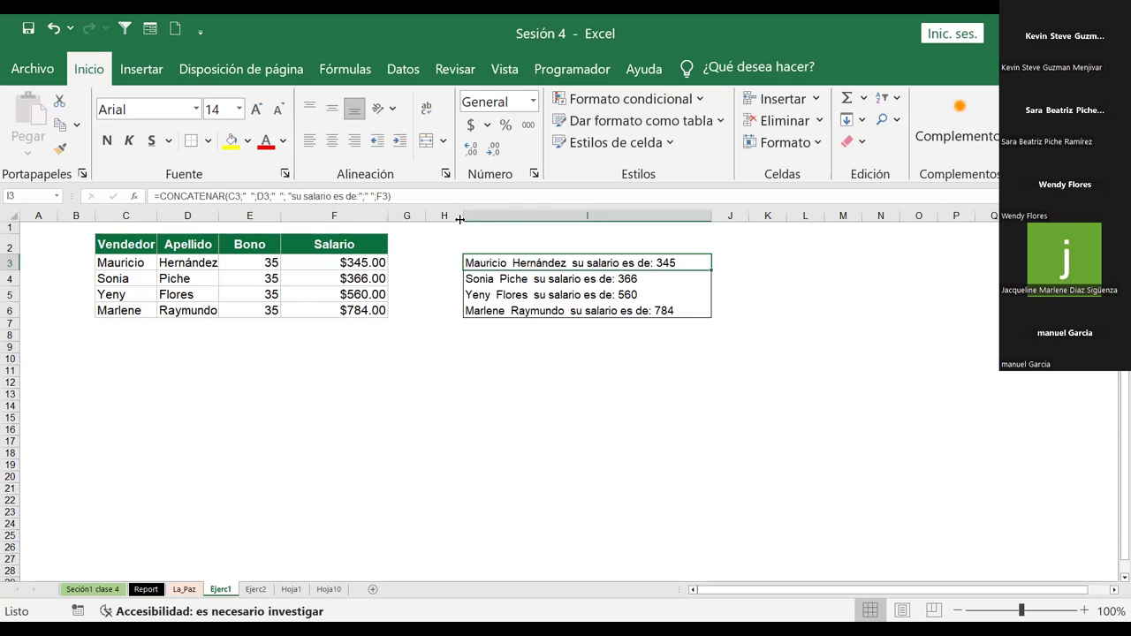
pyautogui.click(544, 337)
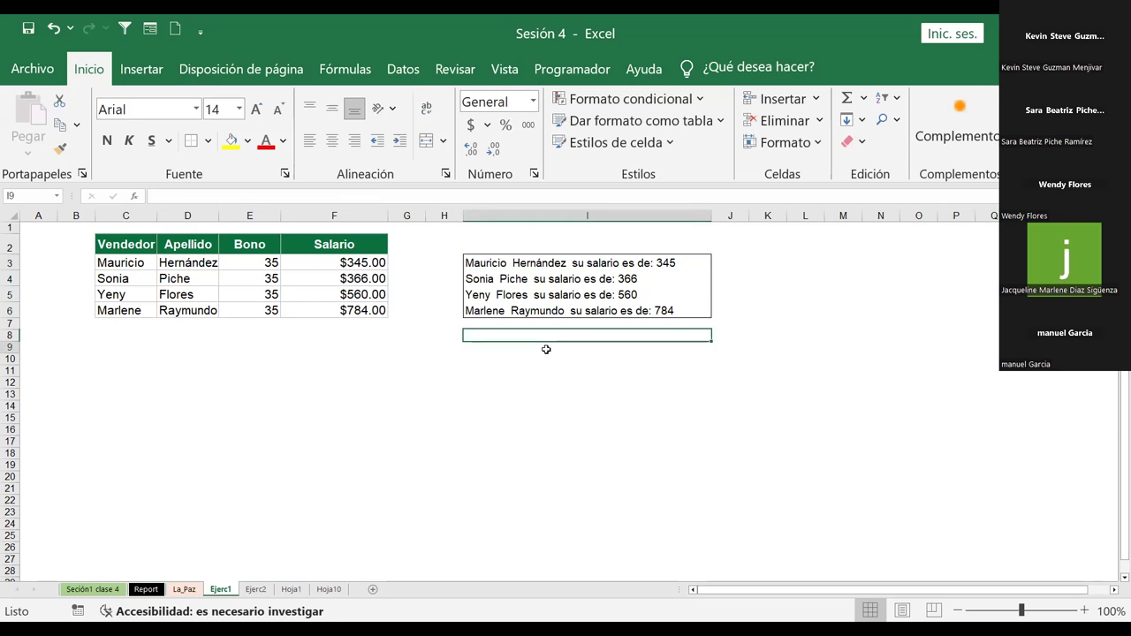
pyautogui.moveTo(469, 262); pyautogui.dragTo(669, 312)
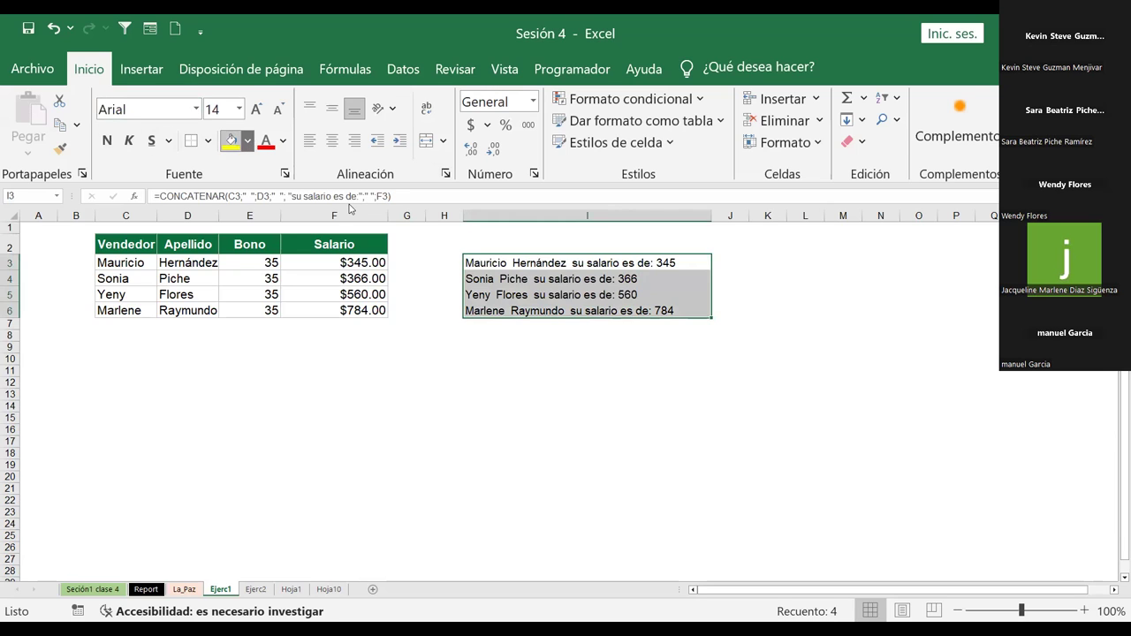
# Apply a light yellow fill from Fill Color to cells I3:I6
pyautogui.click(247, 141)
pyautogui.click(300, 202)
pyautogui.click(493, 359)
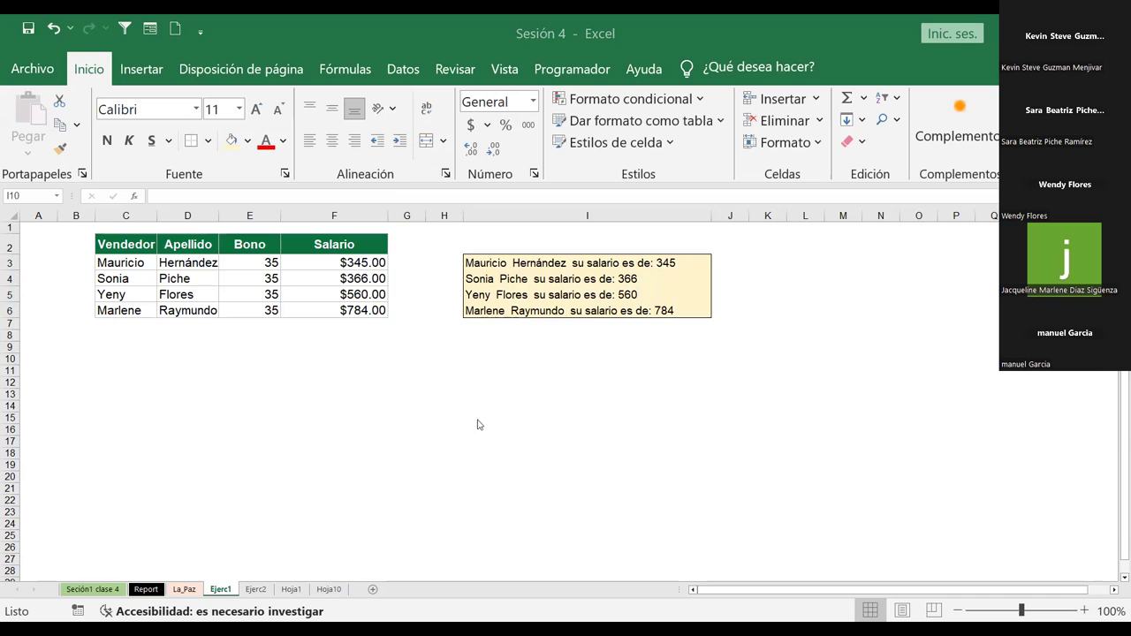
# Switch to the Ejerc2 inventory sheet and select cell H3
pyautogui.click(257, 589)
pyautogui.click(386, 310)
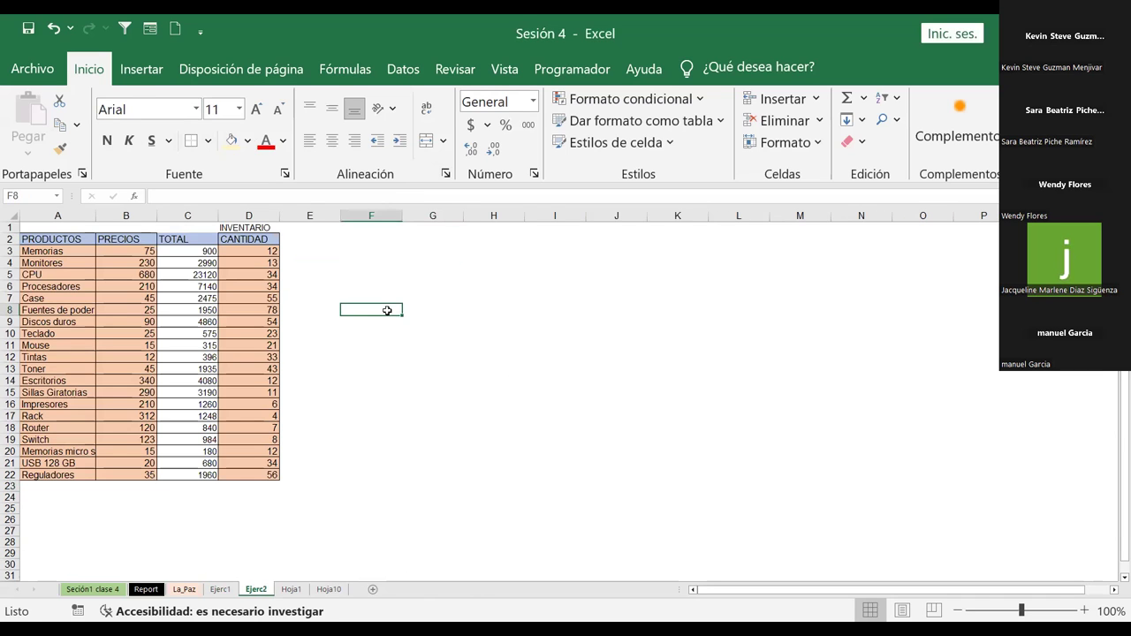
pyautogui.click(463, 242)
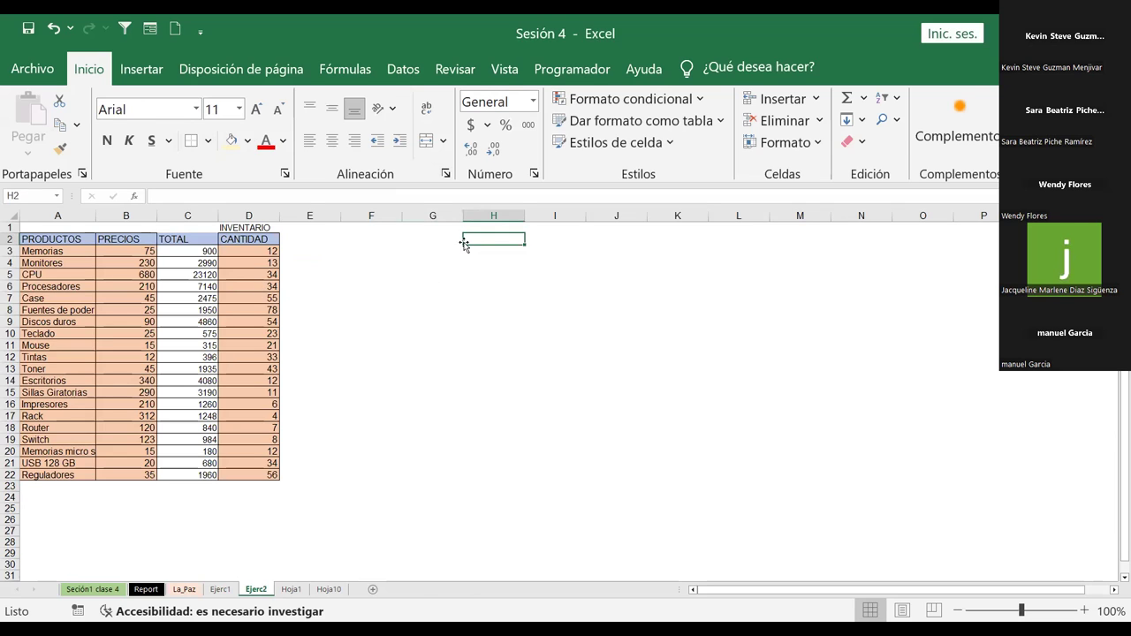
pyautogui.click(477, 250)
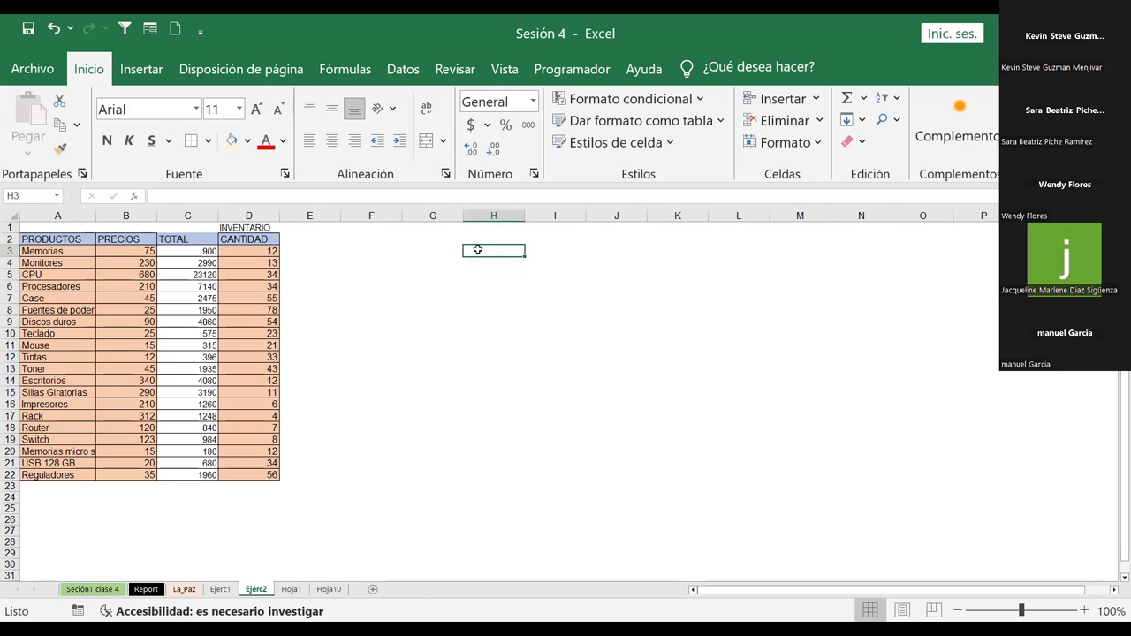
# Begin a formula in H3, then cancel it so H3 stays empty
pyautogui.write('=')
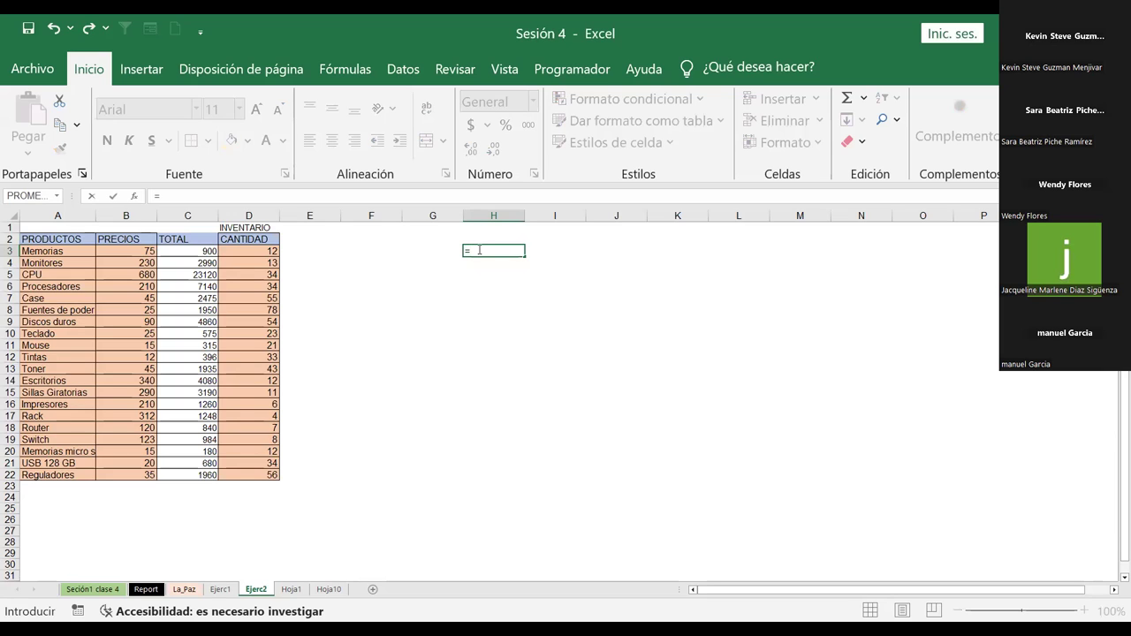
pyautogui.press('BackSpace')
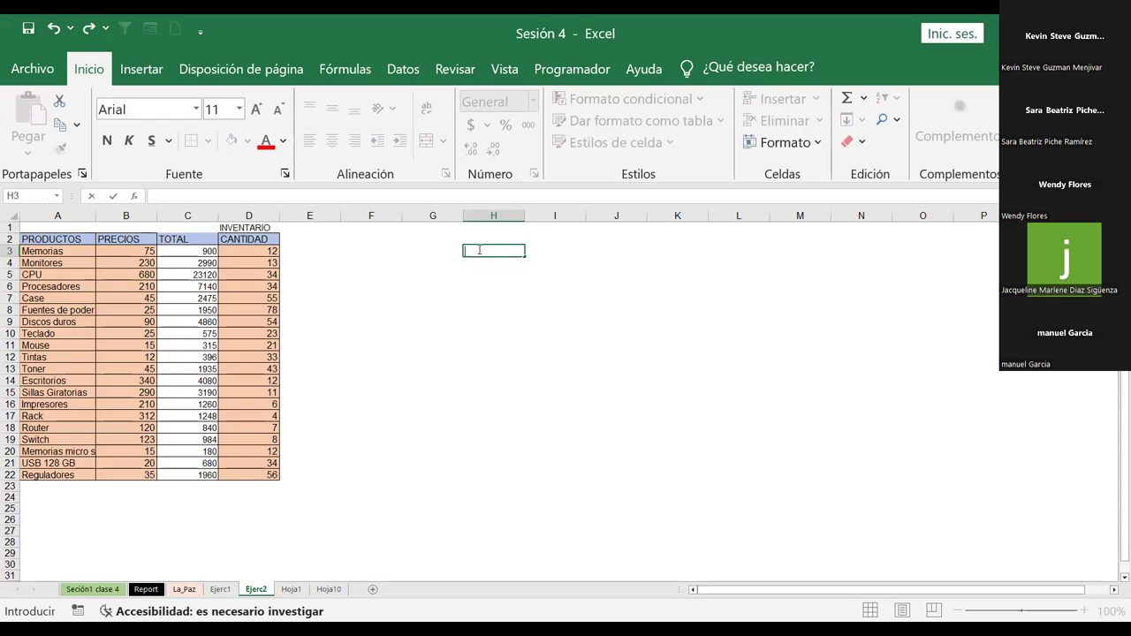
pyautogui.press('Return')
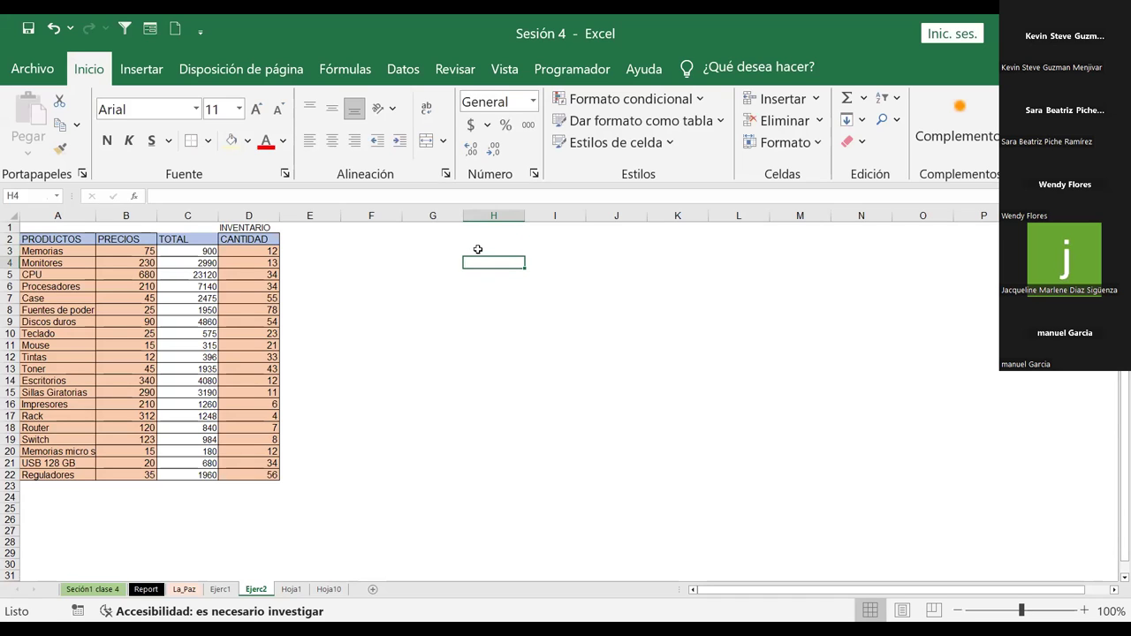
pyautogui.press('Up')
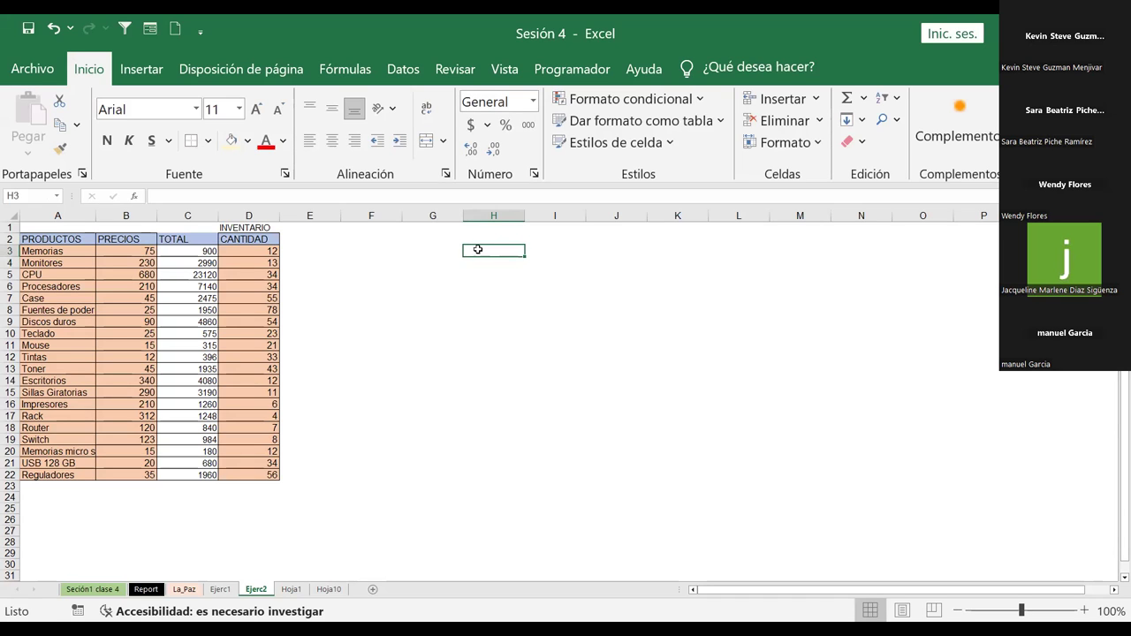
pyautogui.press('Left')
pyautogui.press('Left')
pyautogui.press('Left')
pyautogui.press('Left')
pyautogui.press('Left')
pyautogui.press('Left')
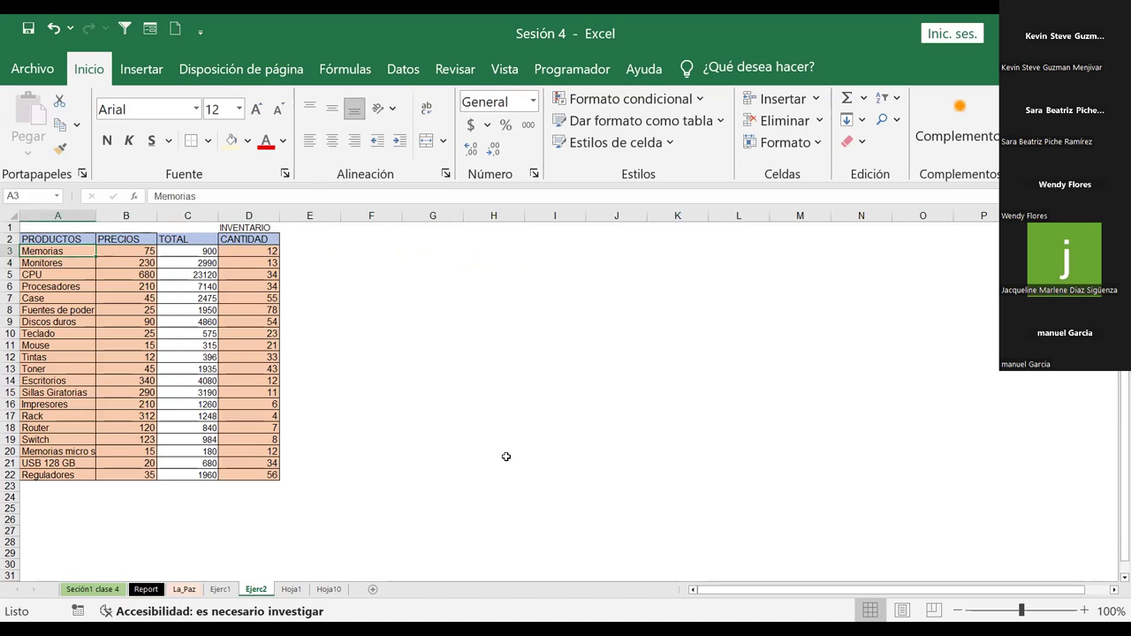
pyautogui.moveTo(67, 235)
pyautogui.mouseDown()
pyautogui.moveTo(69, 249)
pyautogui.moveTo(276, 266)
pyautogui.mouseUp()
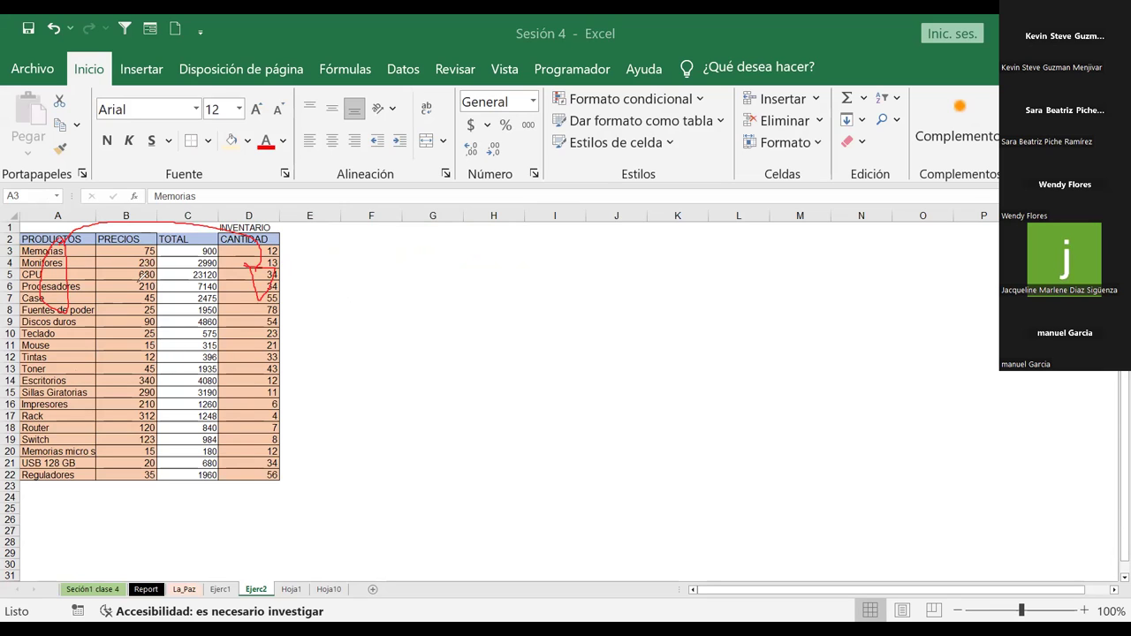
pyautogui.moveTo(133, 311)
pyautogui.mouseDown()
pyautogui.moveTo(139, 326)
pyautogui.moveTo(212, 284)
pyautogui.moveTo(252, 334)
pyautogui.mouseUp()
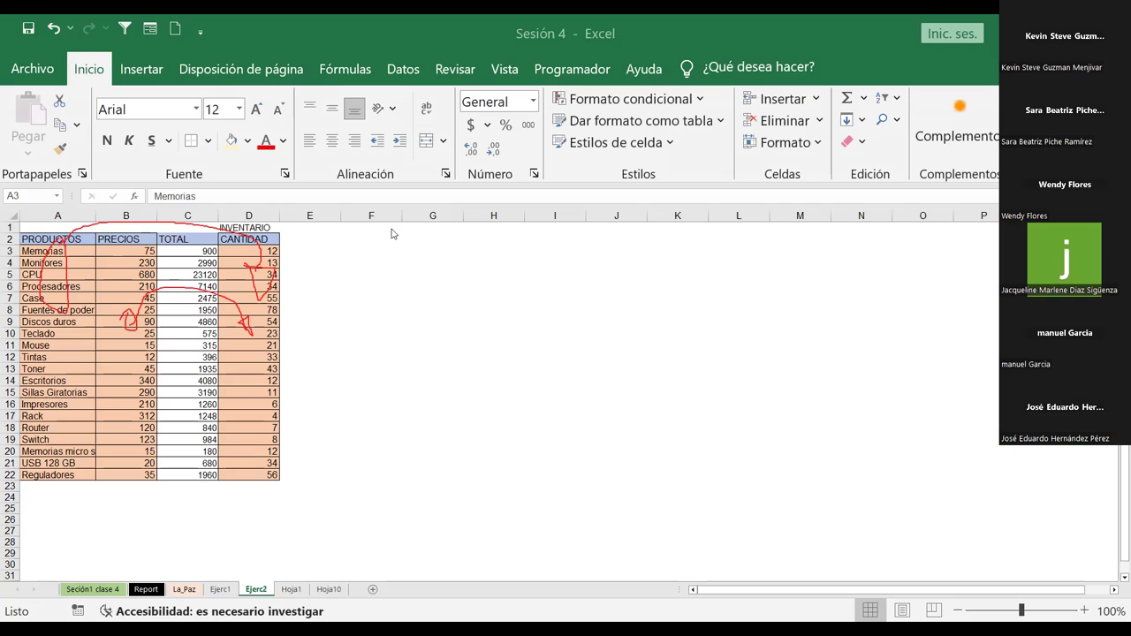
pyautogui.click(373, 277)
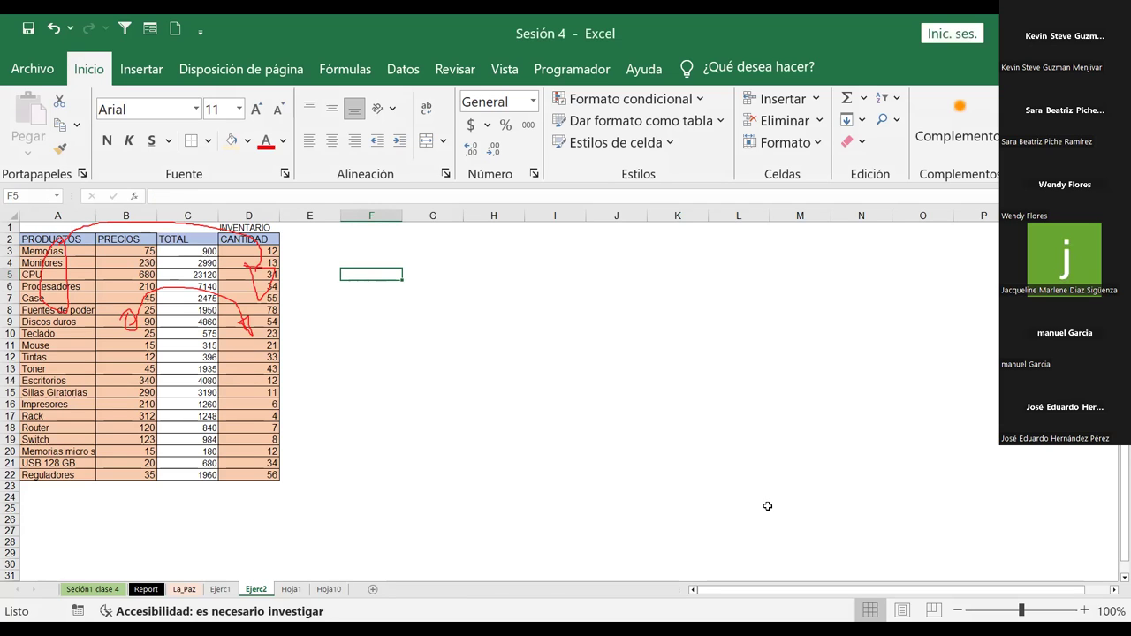
pyautogui.click(410, 336)
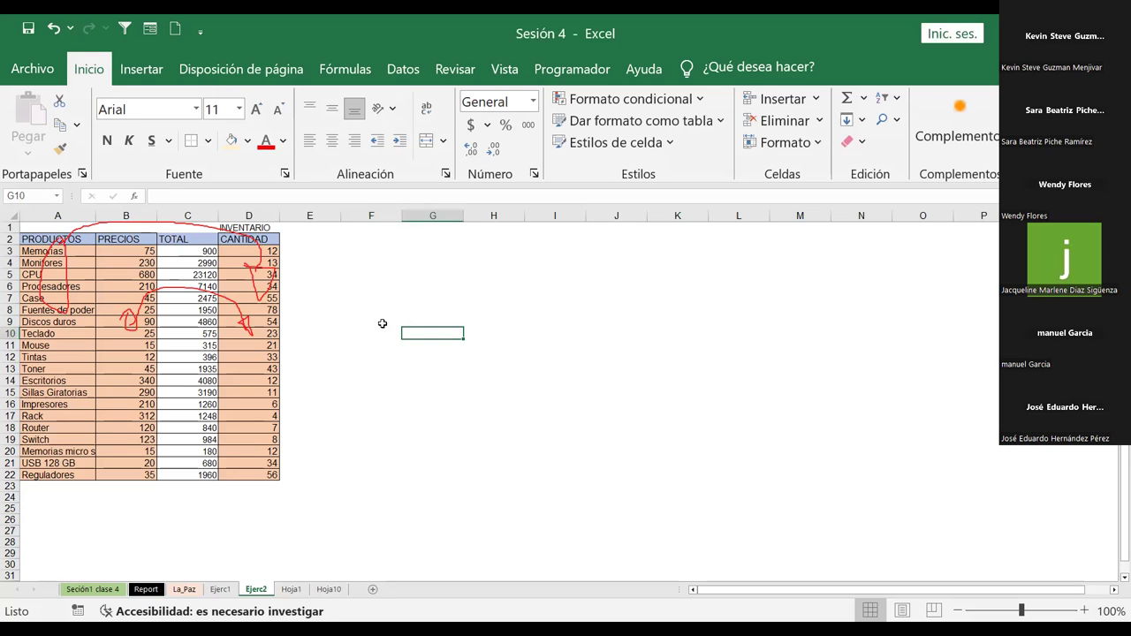
# Glance at the Hoja1 and Hoja10 sheets, then return to Ejerc1
pyautogui.click(299, 591)
pyautogui.click(329, 590)
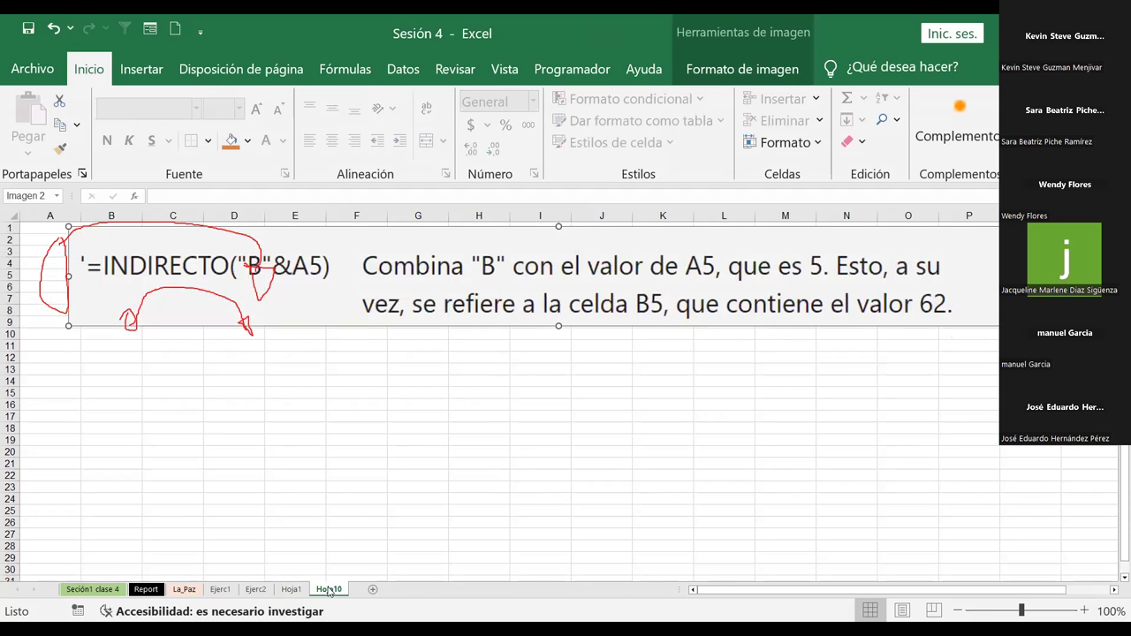
pyautogui.click(215, 590)
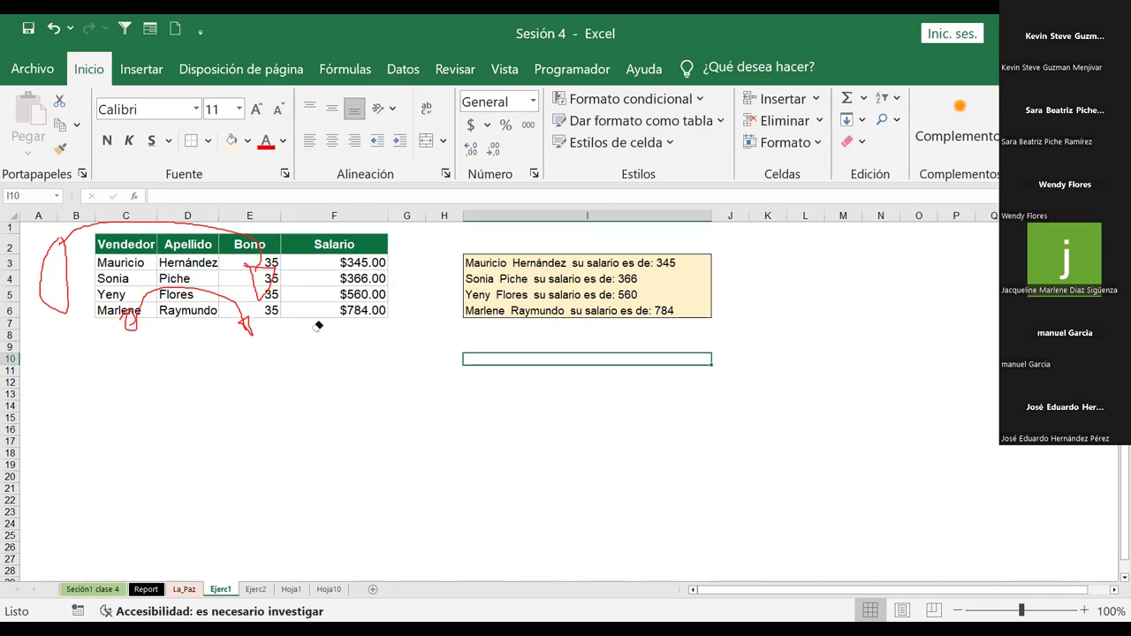
# Insert an empty column F between Bono and Salario, shifting salaries to column G
pyautogui.press('Escape')
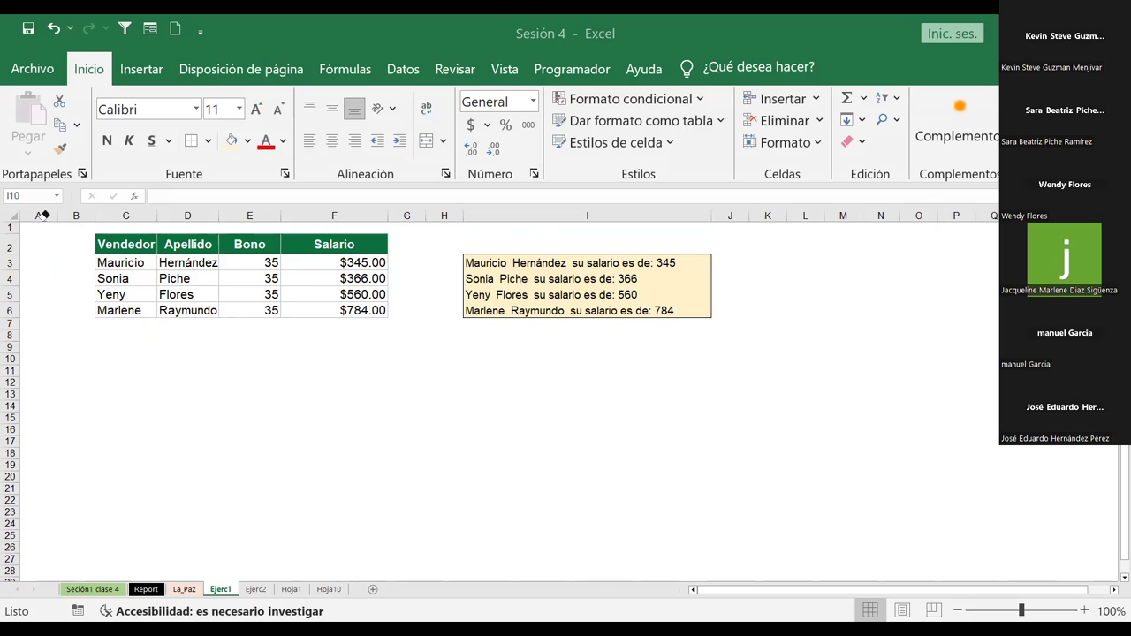
pyautogui.rightClick(315, 213)
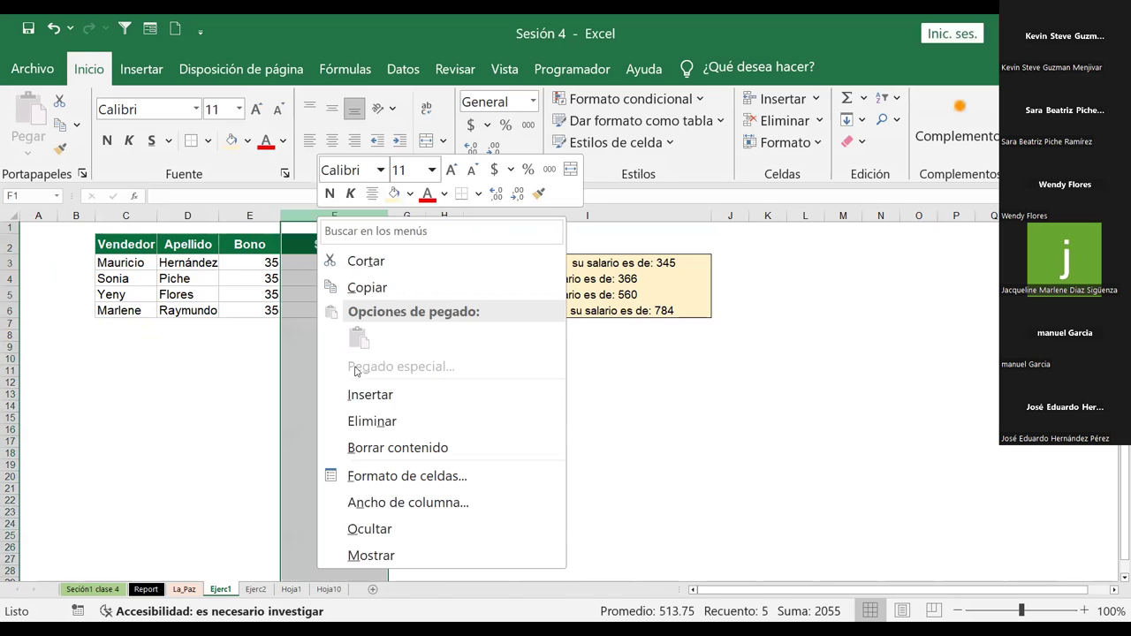
pyautogui.click(369, 395)
pyautogui.click(320, 245)
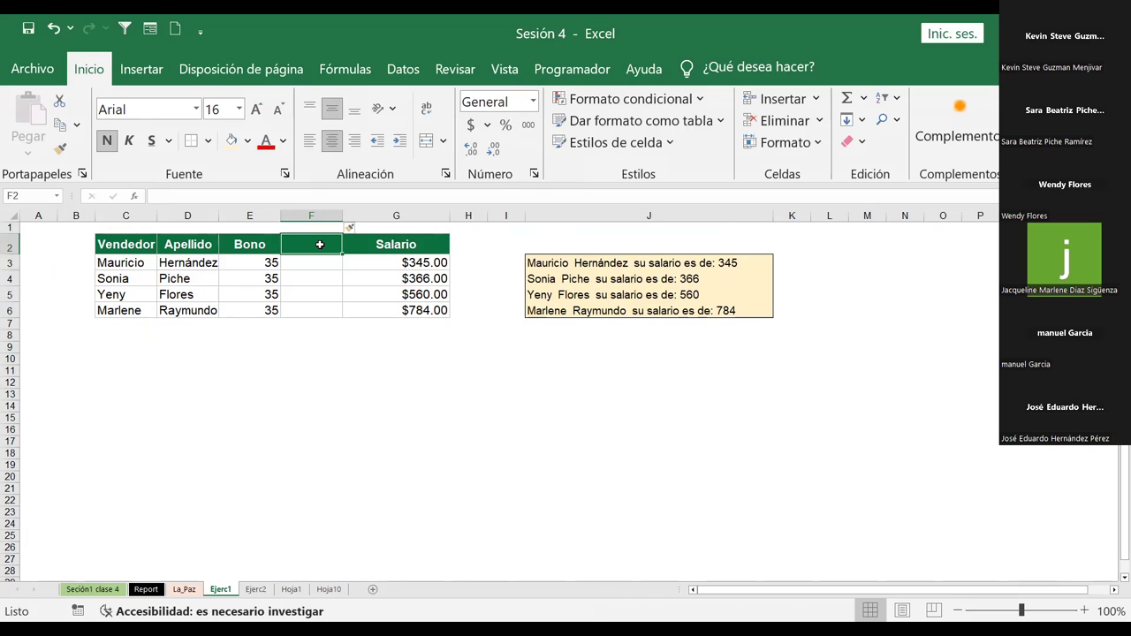
# Add the Correo header in F2 and enter each of the four sellers' e-mail addresses in F3:F6
pyautogui.write('Correo')
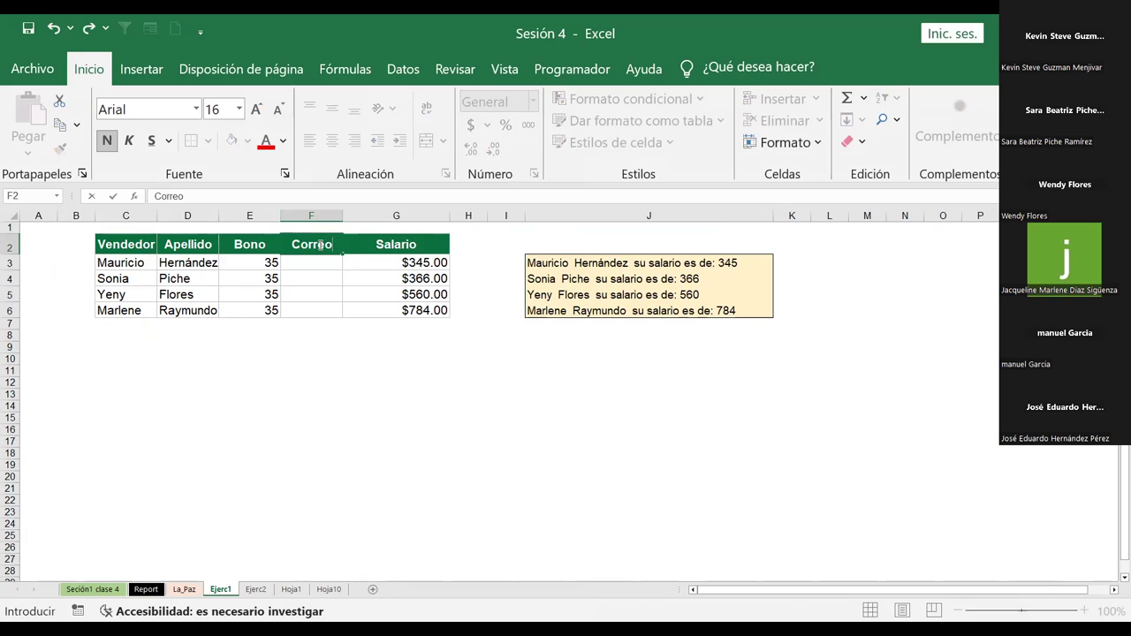
pyautogui.press('Return')
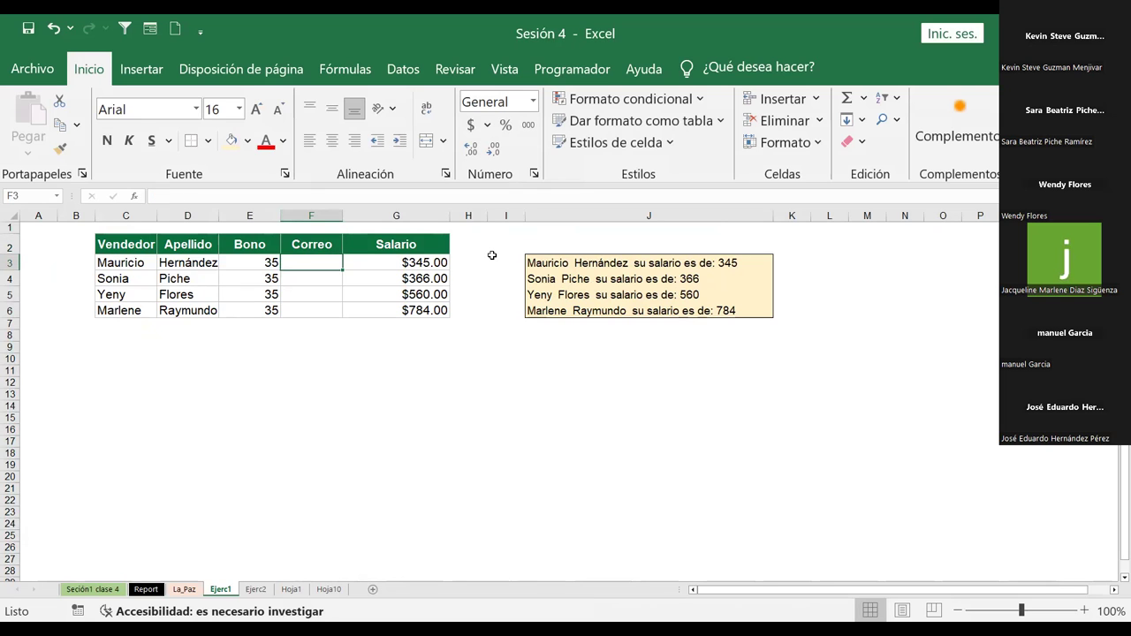
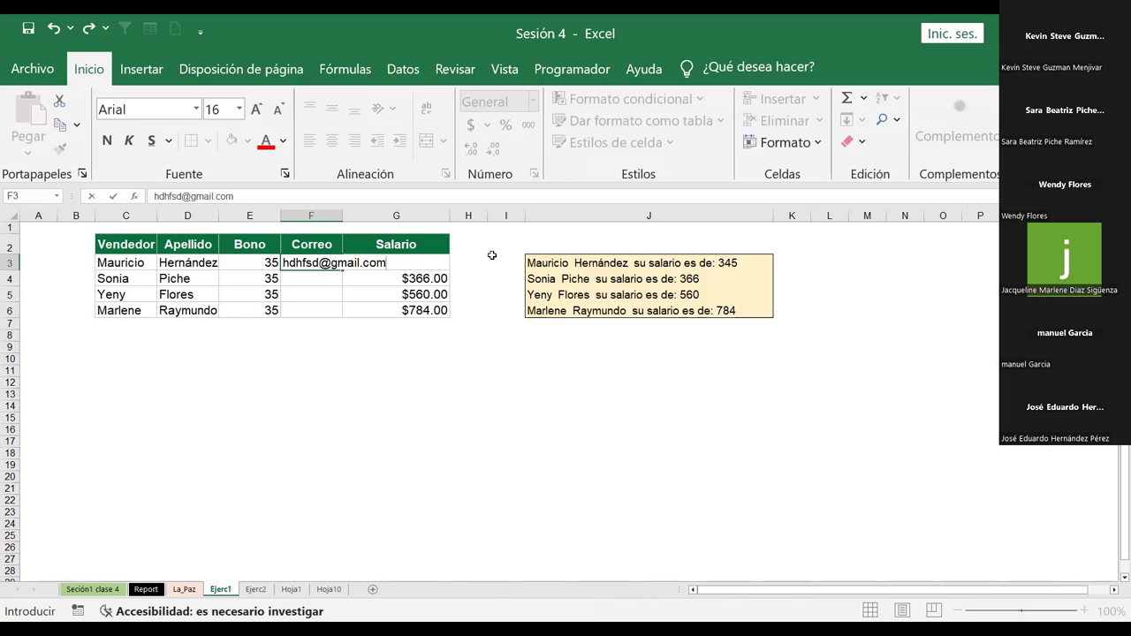
pyautogui.press('Return')
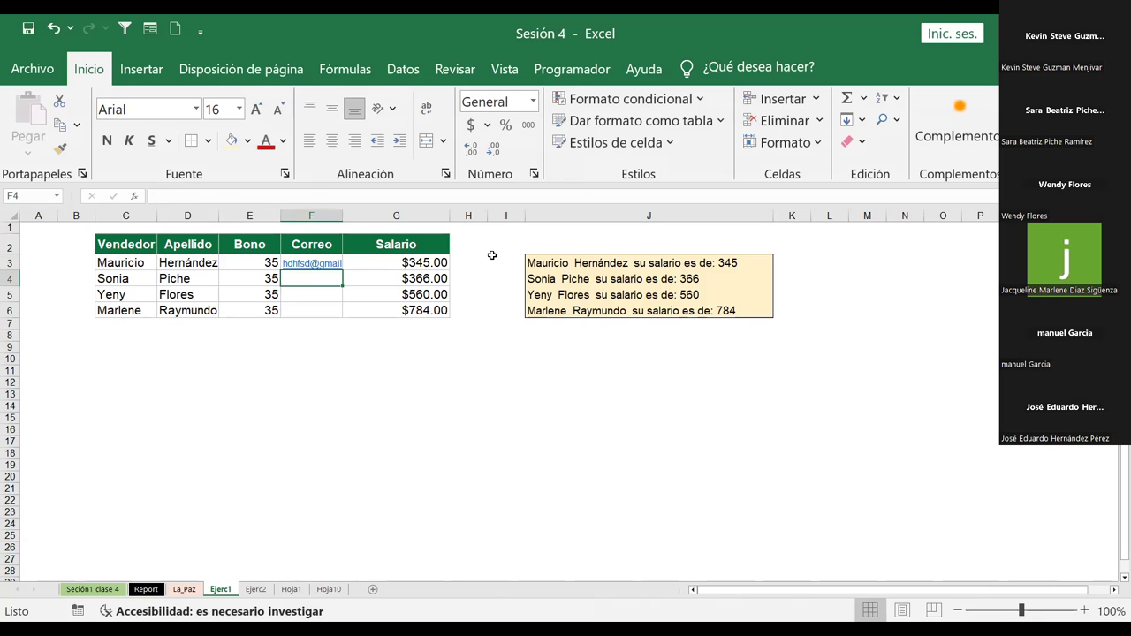
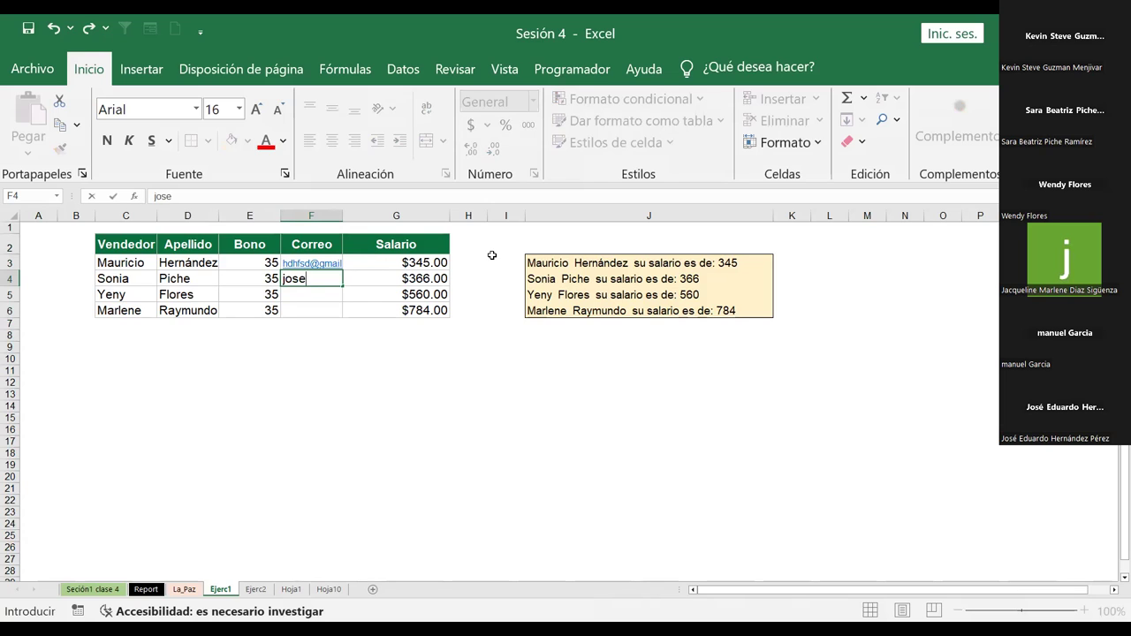
pyautogui.press('Return')
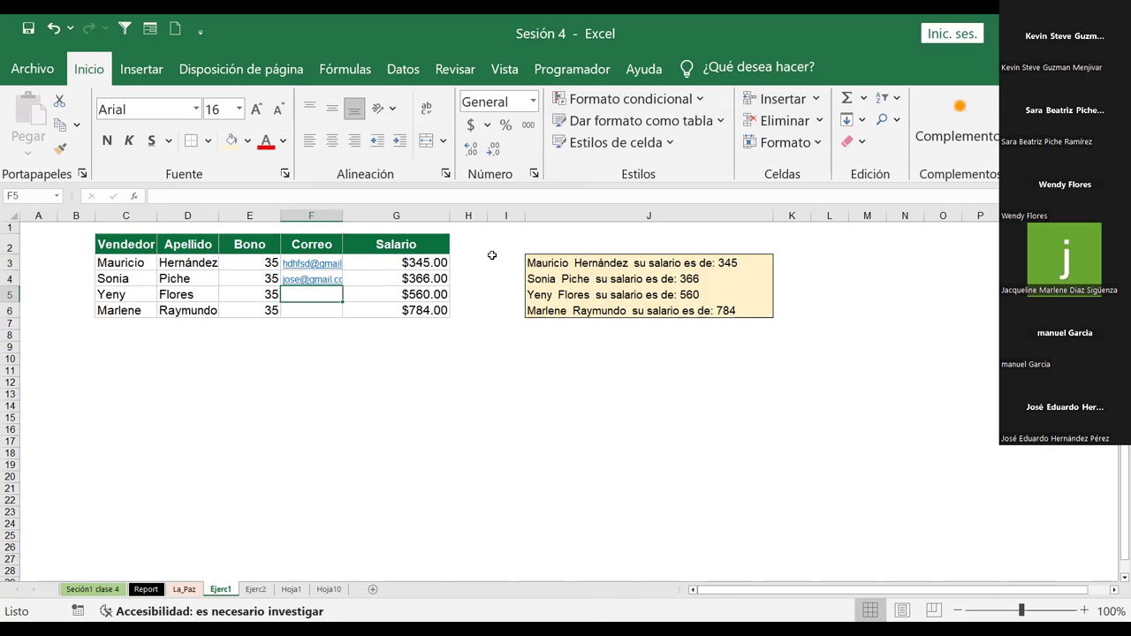
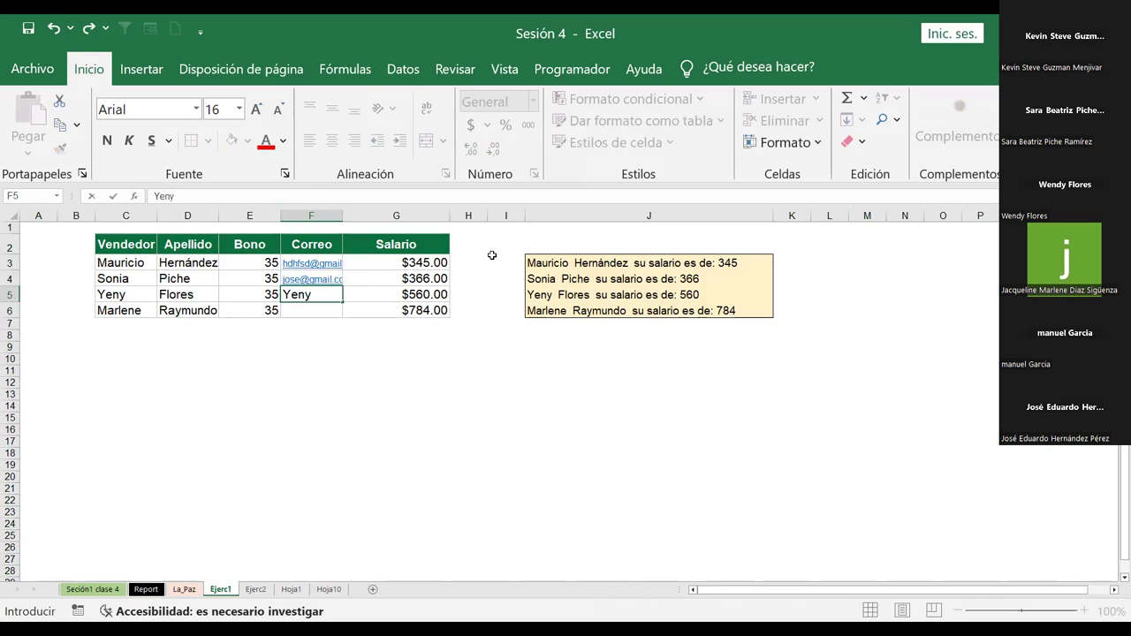
pyautogui.press('Return')
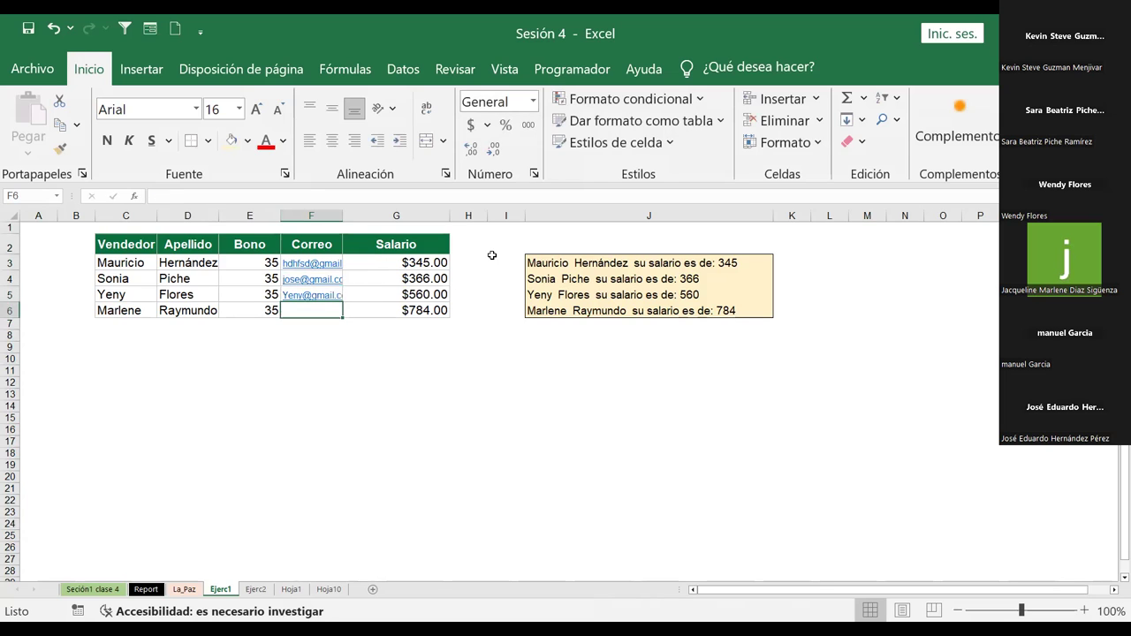
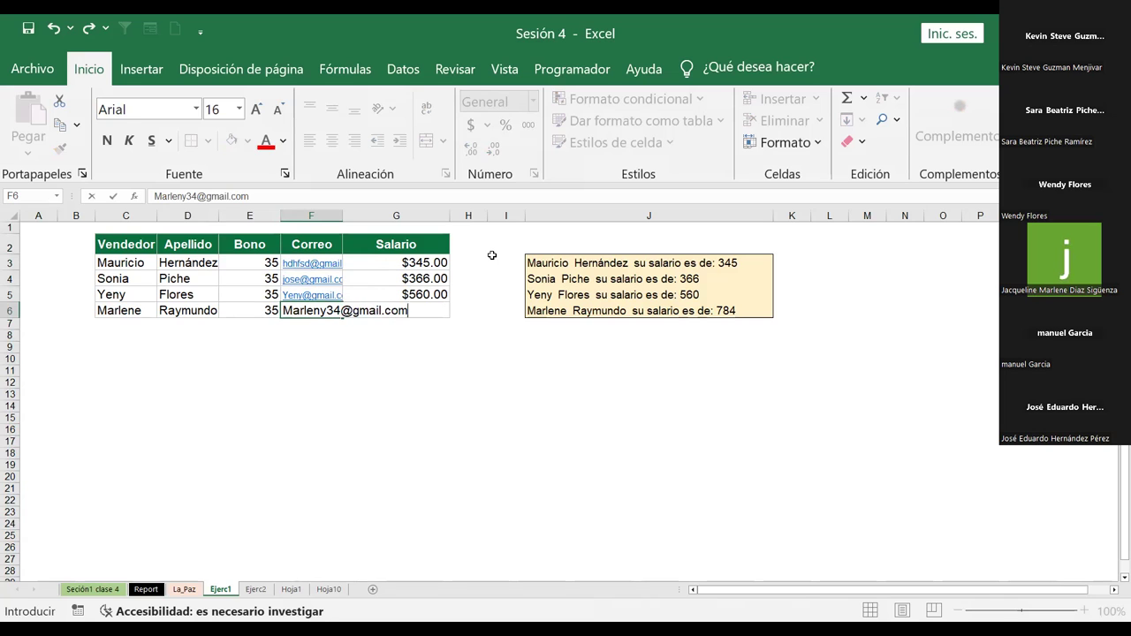
pyautogui.press('Return')
# Widen column F and enter the label 'Concatenar nombre y salario' in F11
pyautogui.moveTo(343, 221); pyautogui.dragTo(379, 219)
pyautogui.click(462, 357)
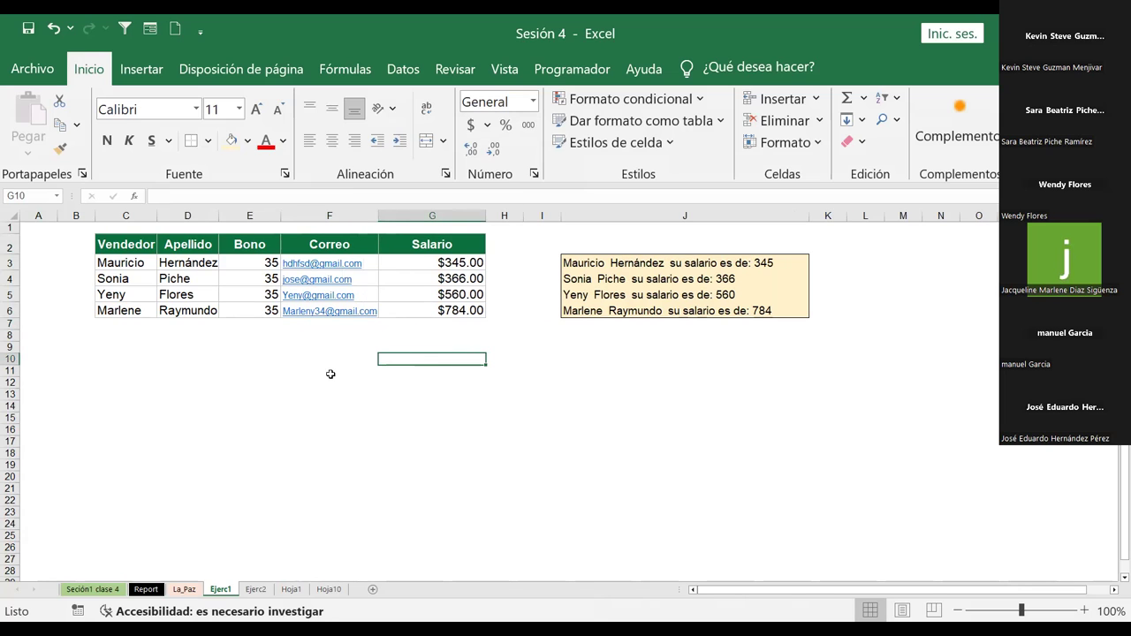
pyautogui.click(287, 377)
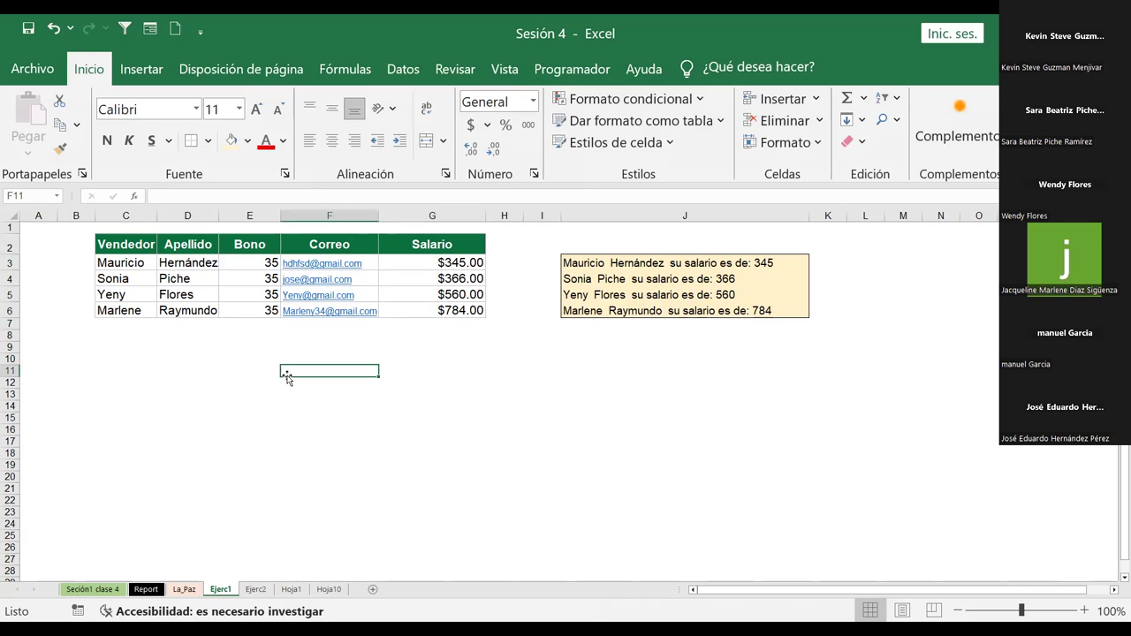
pyautogui.write('C')
pyautogui.press('BackSpace')
pyautogui.write('Concan')
pyautogui.press('BackSpace')
pyautogui.write('t')
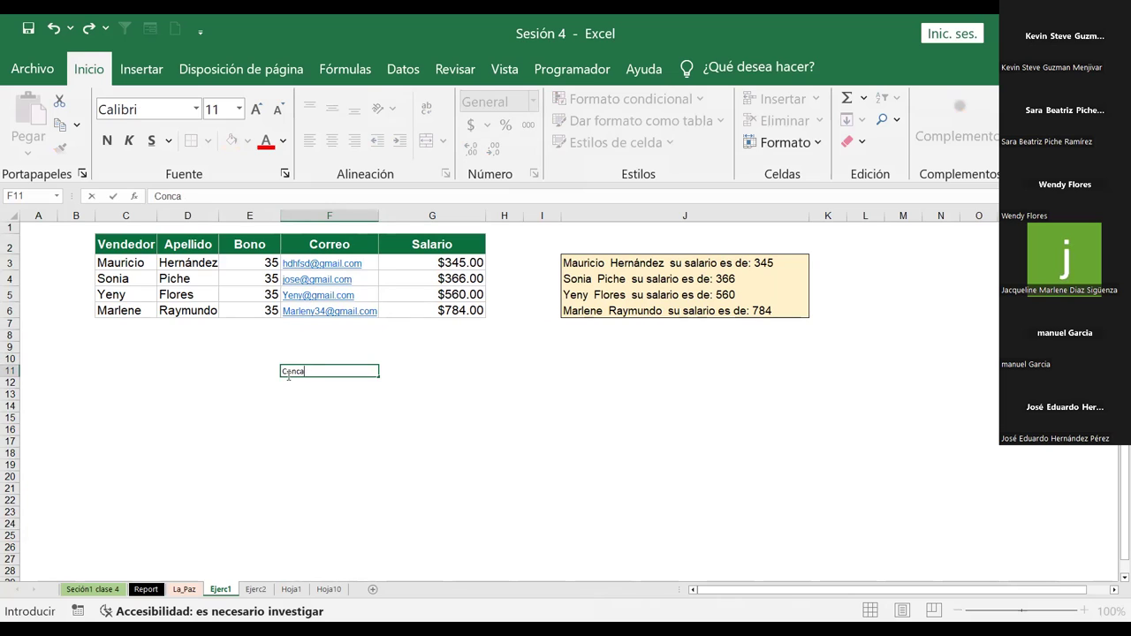
pyautogui.write('enar nombre y salario')
pyautogui.press('Return')
pyautogui.press('Return')
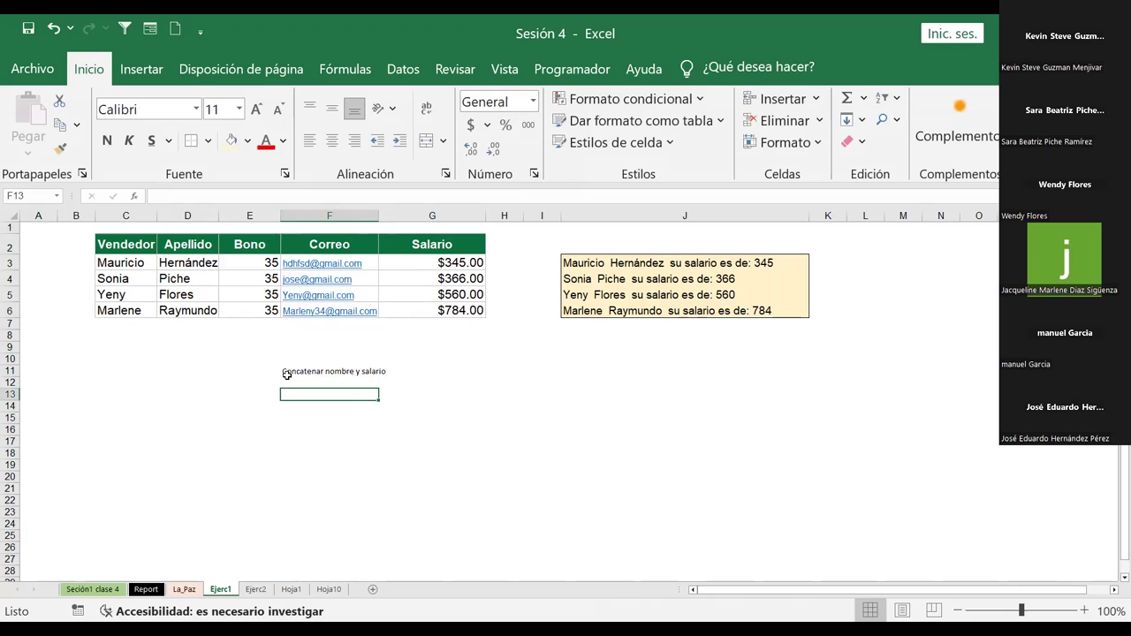
# Enter the label 'Concatenar Vendedor y bono' below the first label
pyautogui.write('Concatenar ')
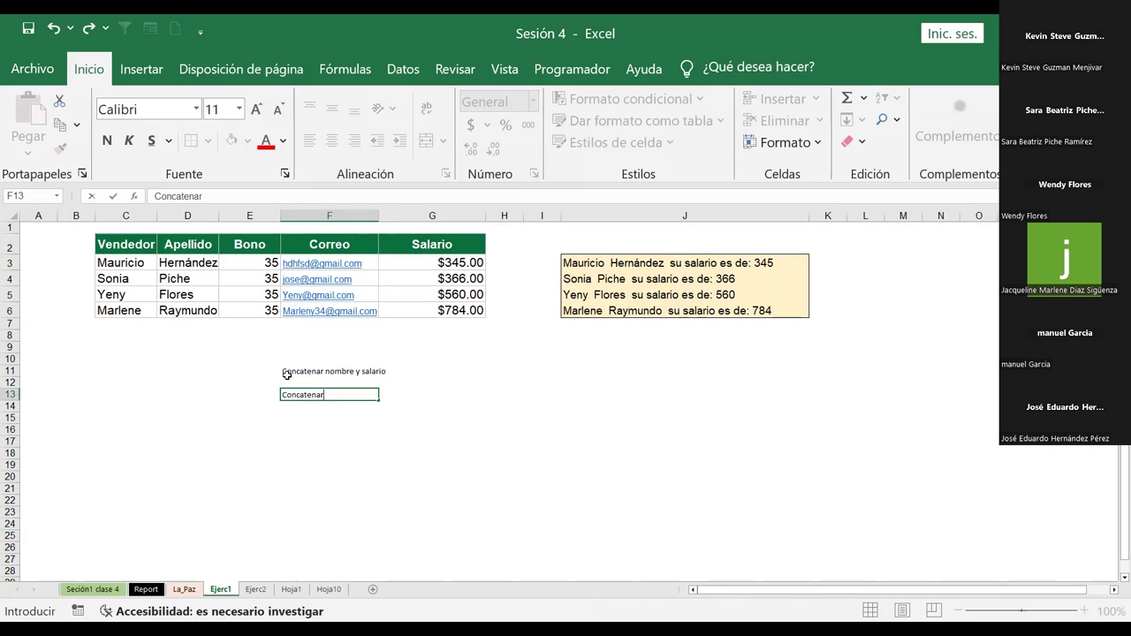
pyautogui.write('Vendedor')
pyautogui.write(' y Bono')
pyautogui.press('BackSpace')
pyautogui.press('BackSpace')
pyautogui.press('BackSpace')
pyautogui.press('BackSpace')
pyautogui.write('bono')
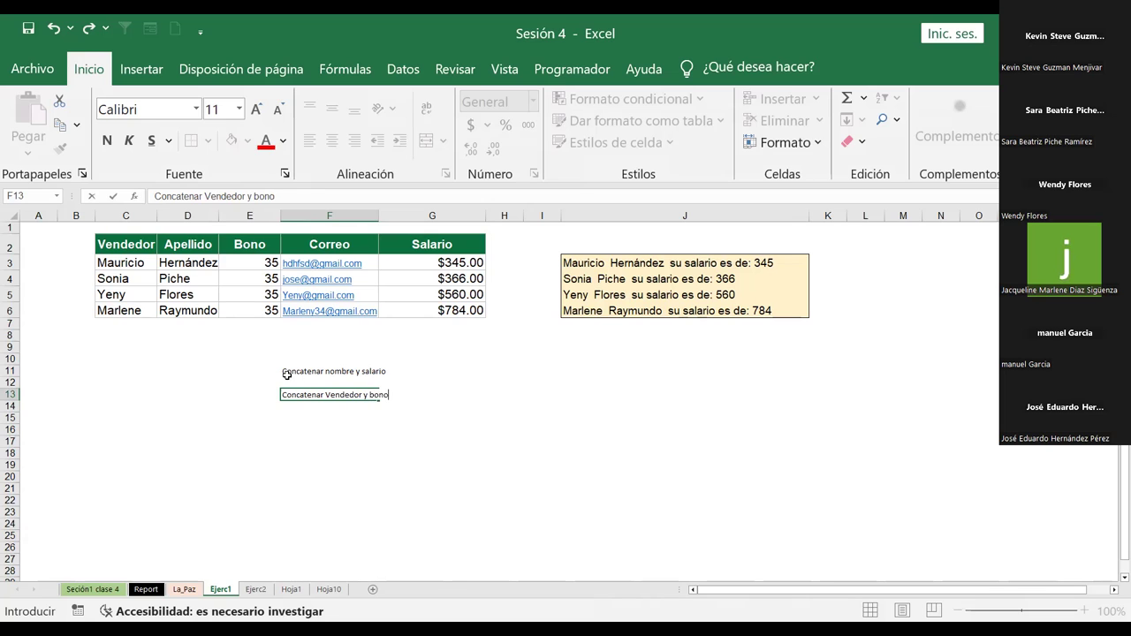
pyautogui.press('Return')
pyautogui.click(433, 366)
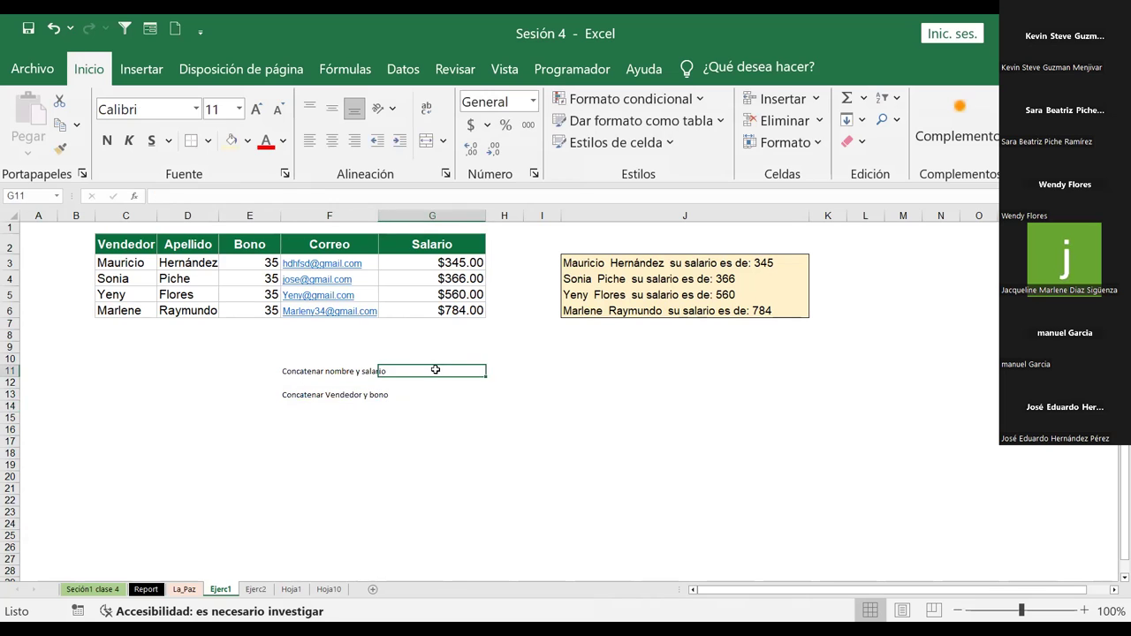
pyautogui.click(497, 370)
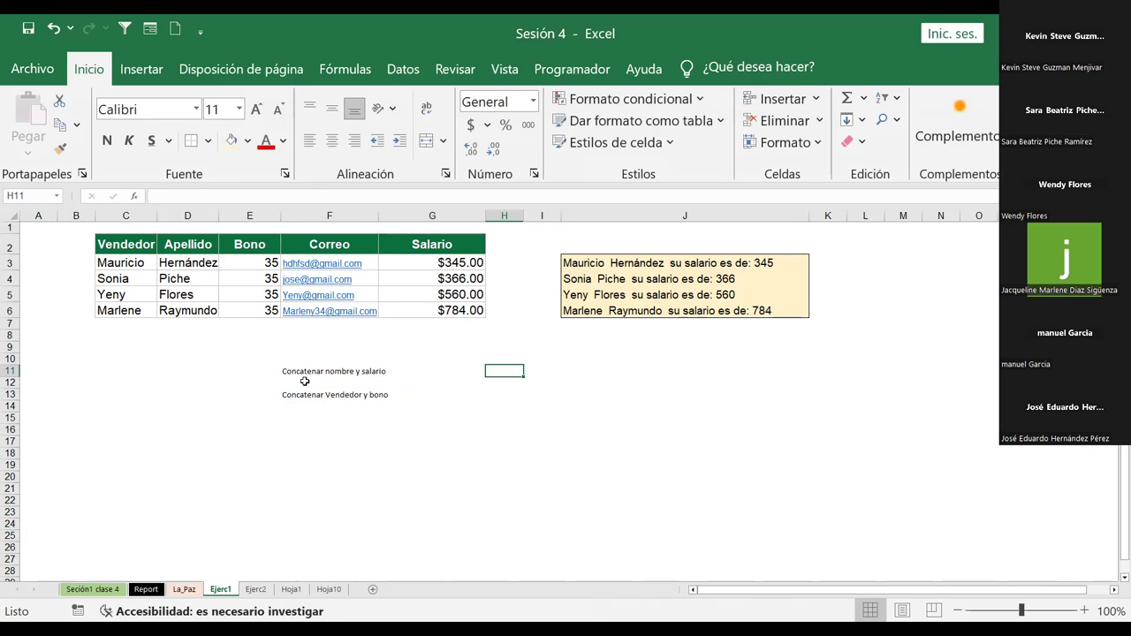
# Start =CONCATENAR( in H11 and bring up its Function Arguments dialog
pyautogui.click(477, 369)
pyautogui.click(519, 372)
pyautogui.write('=')
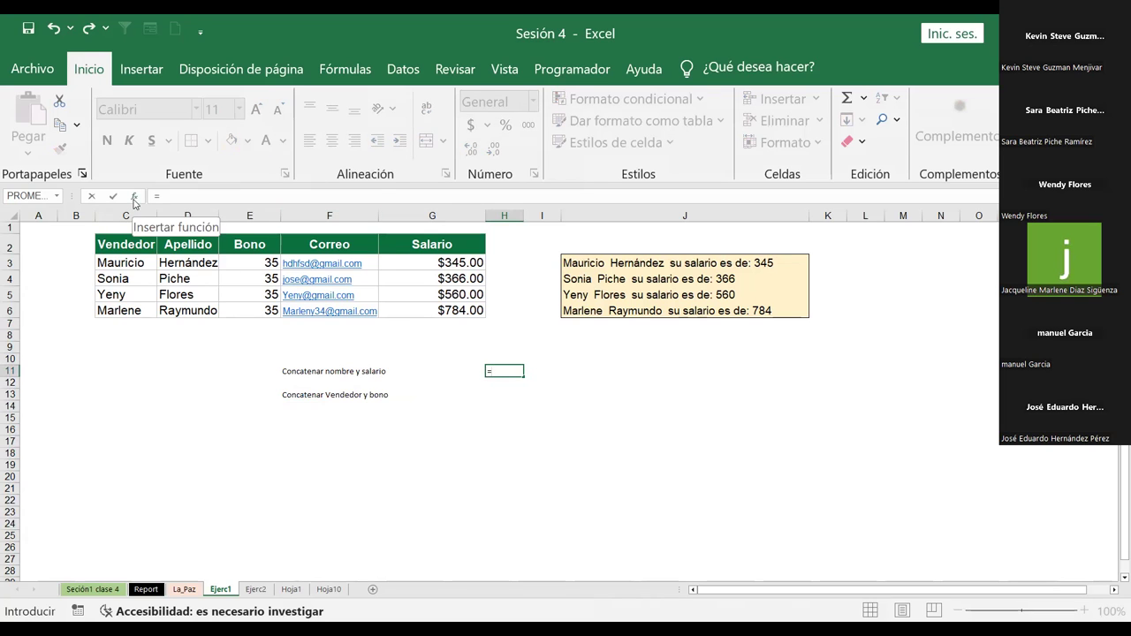
pyautogui.write('con')
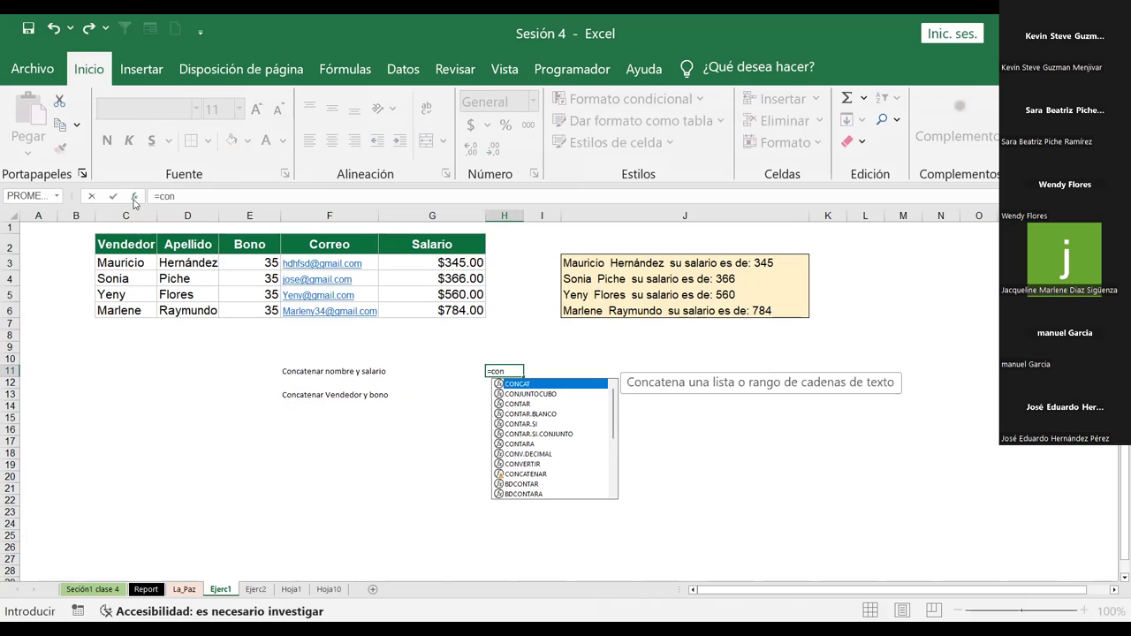
pyautogui.press('BackSpace')
pyautogui.press('BackSpace')
pyautogui.press('BackSpace')
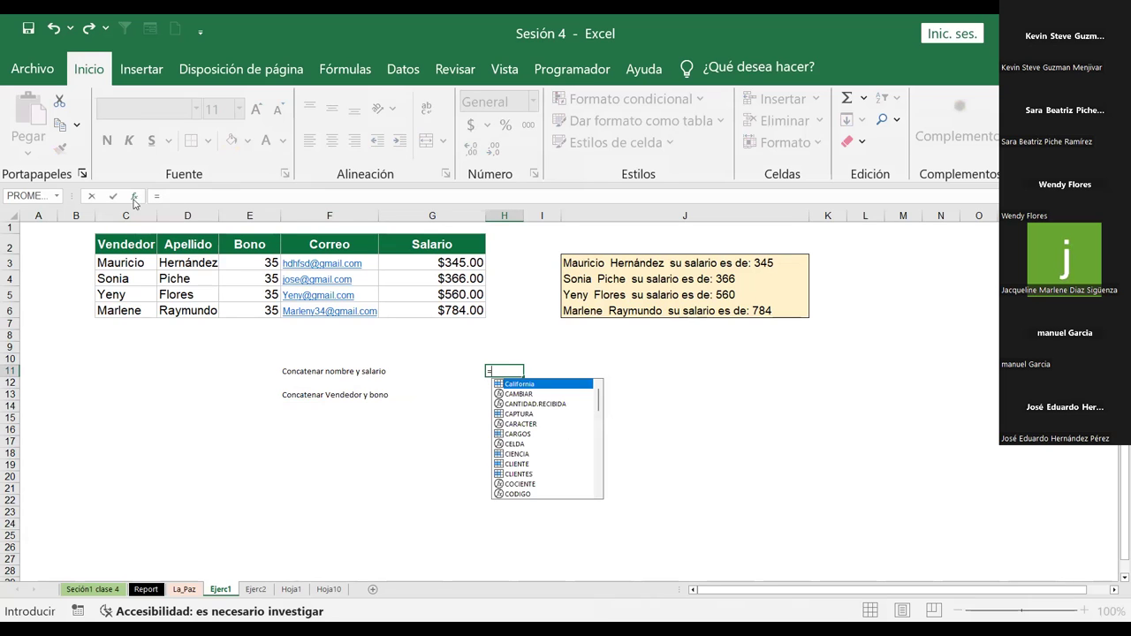
pyautogui.write('CONCATENAR')
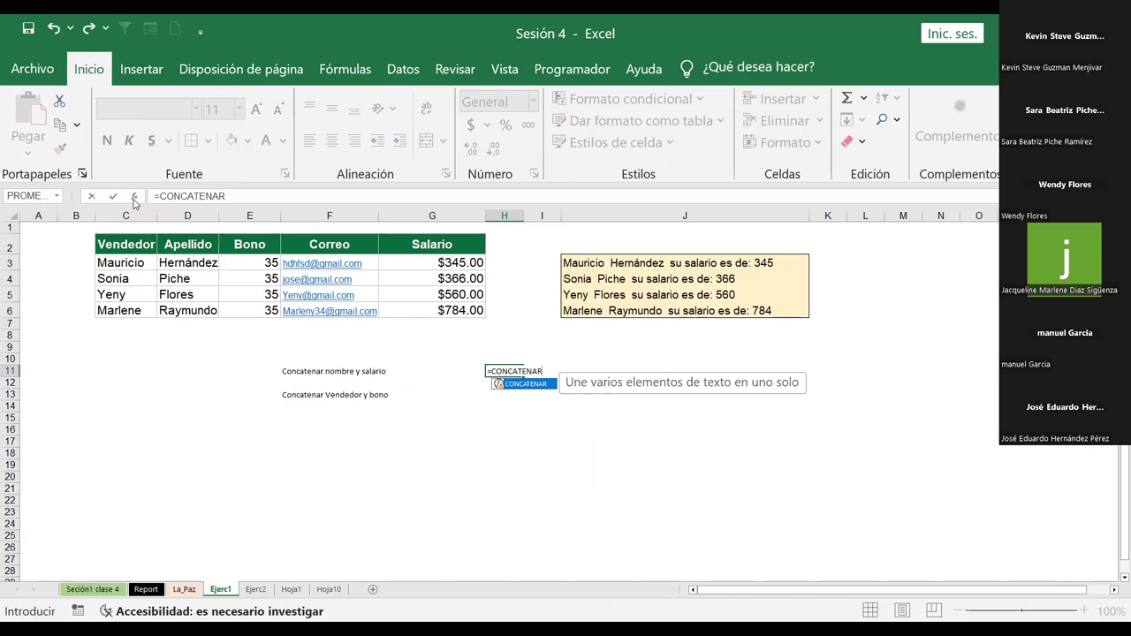
pyautogui.write('(')
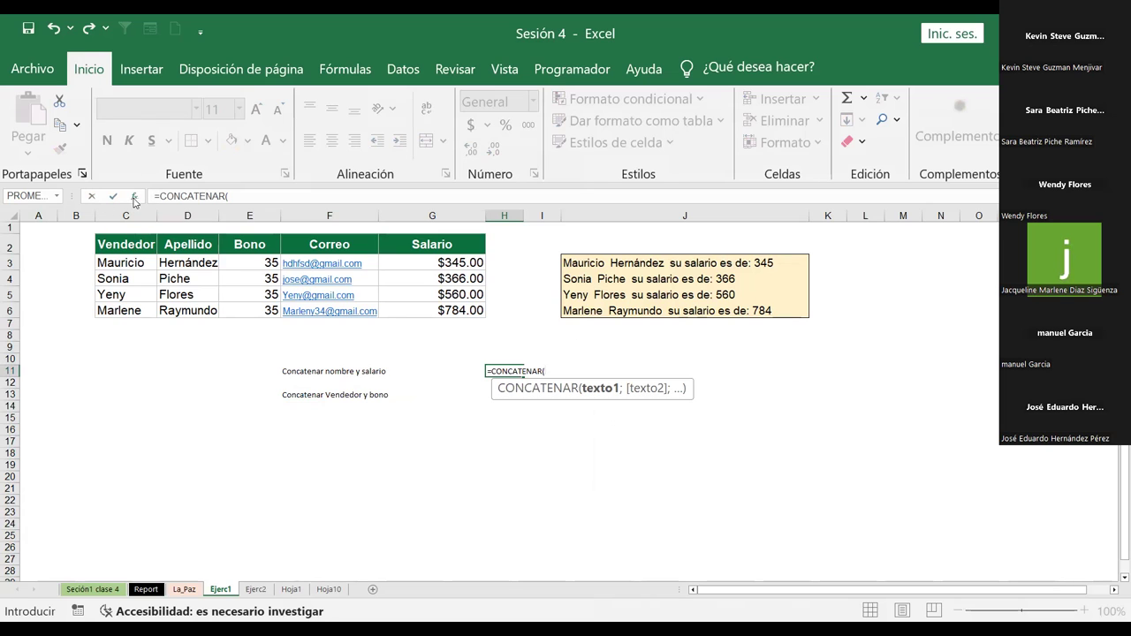
pyautogui.click(134, 196)
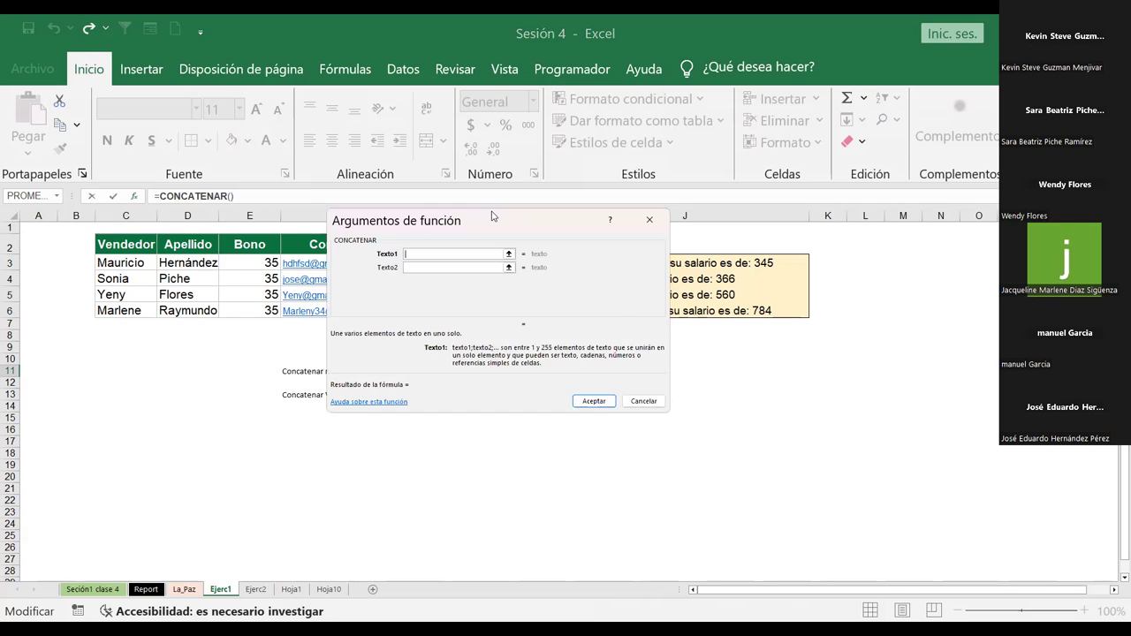
# Pick C3 and G3 as the text arguments of the H11 CONCATENAR formula
pyautogui.moveTo(493, 217); pyautogui.dragTo(615, 331)
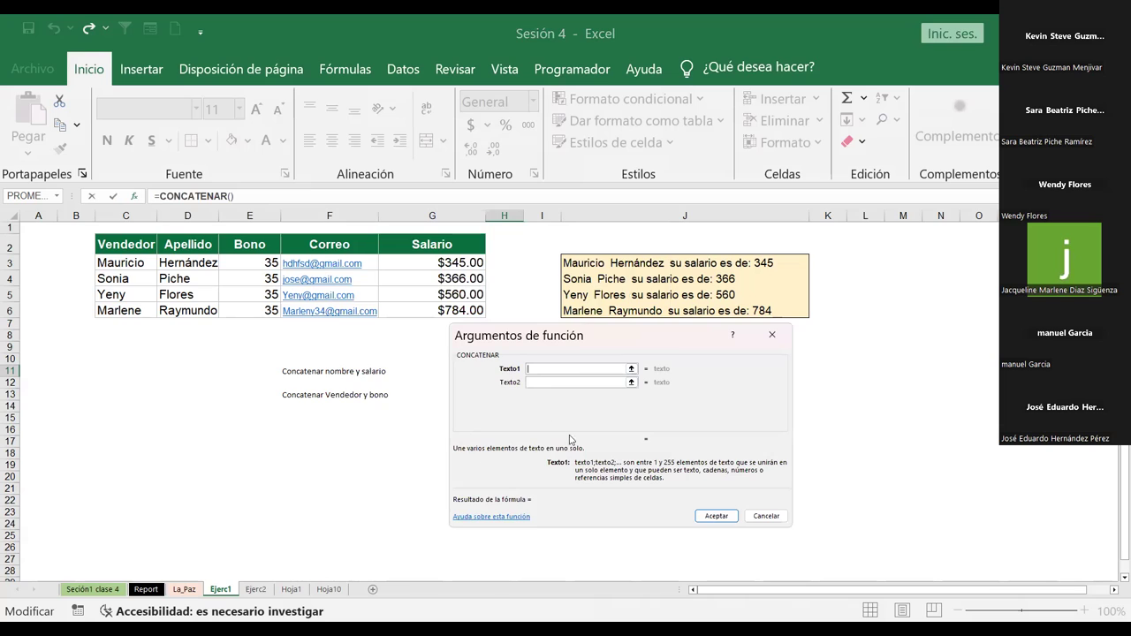
pyautogui.click(631, 370)
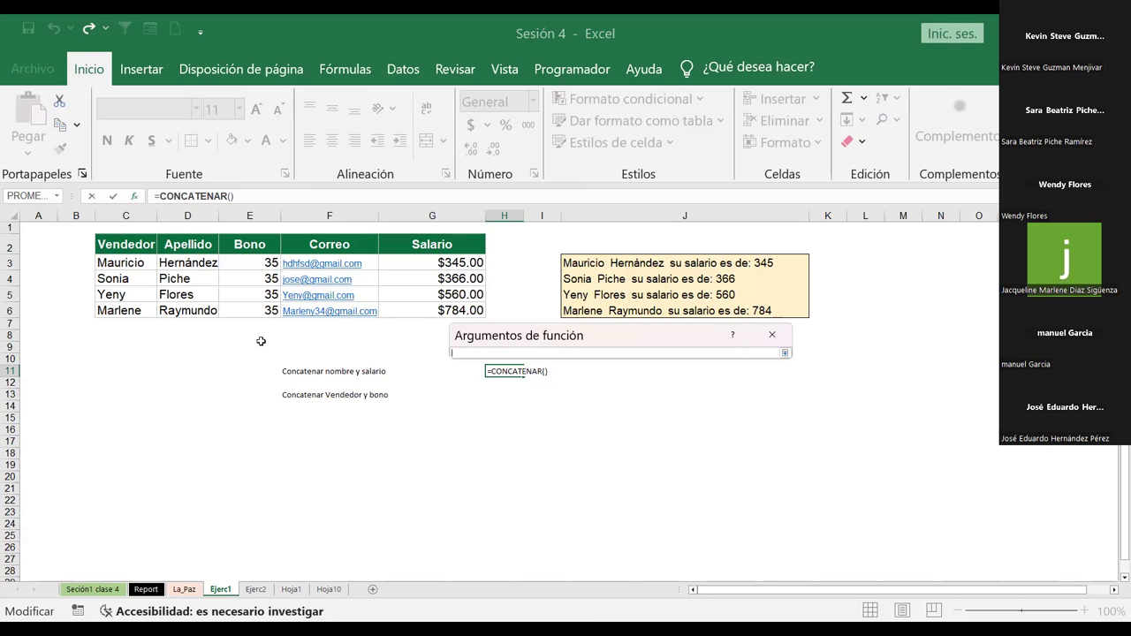
pyautogui.click(112, 262)
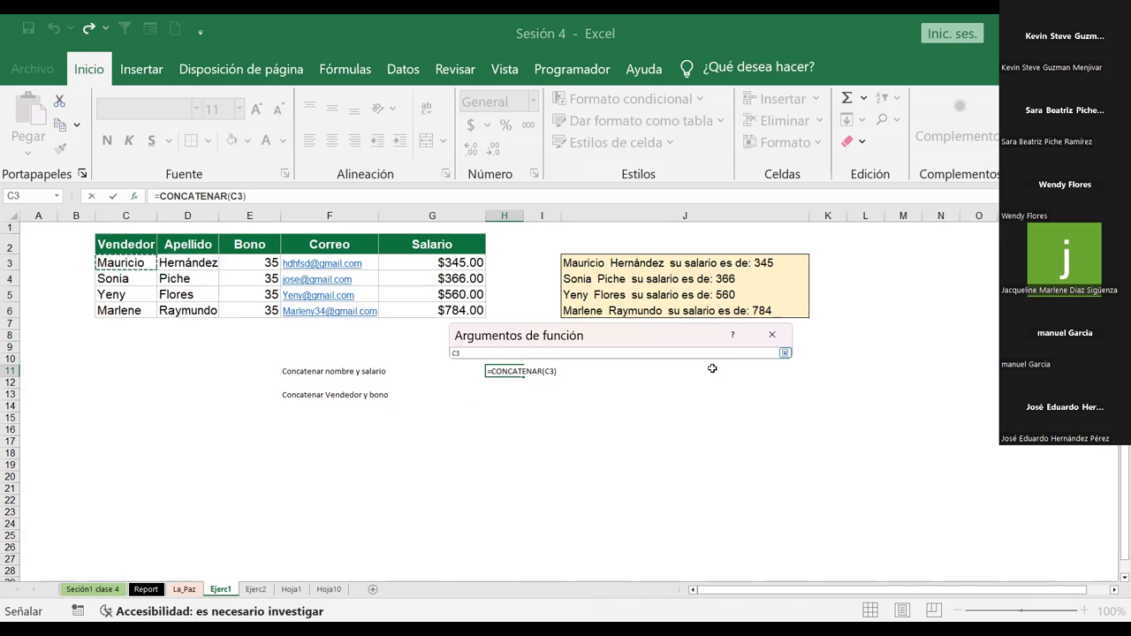
pyautogui.click(784, 353)
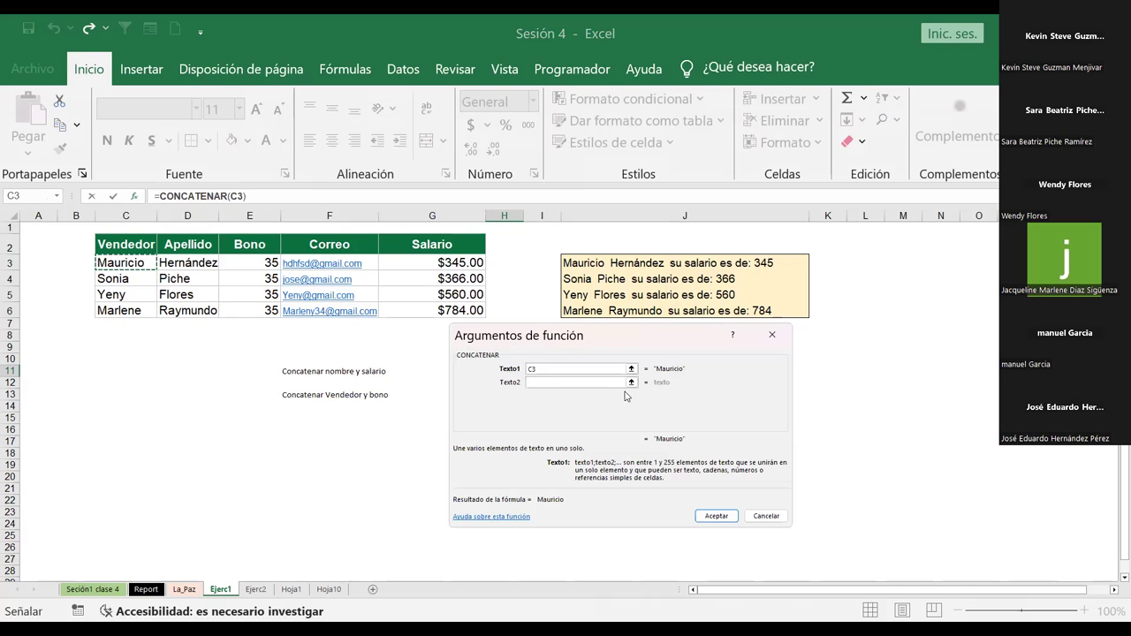
pyautogui.click(631, 381)
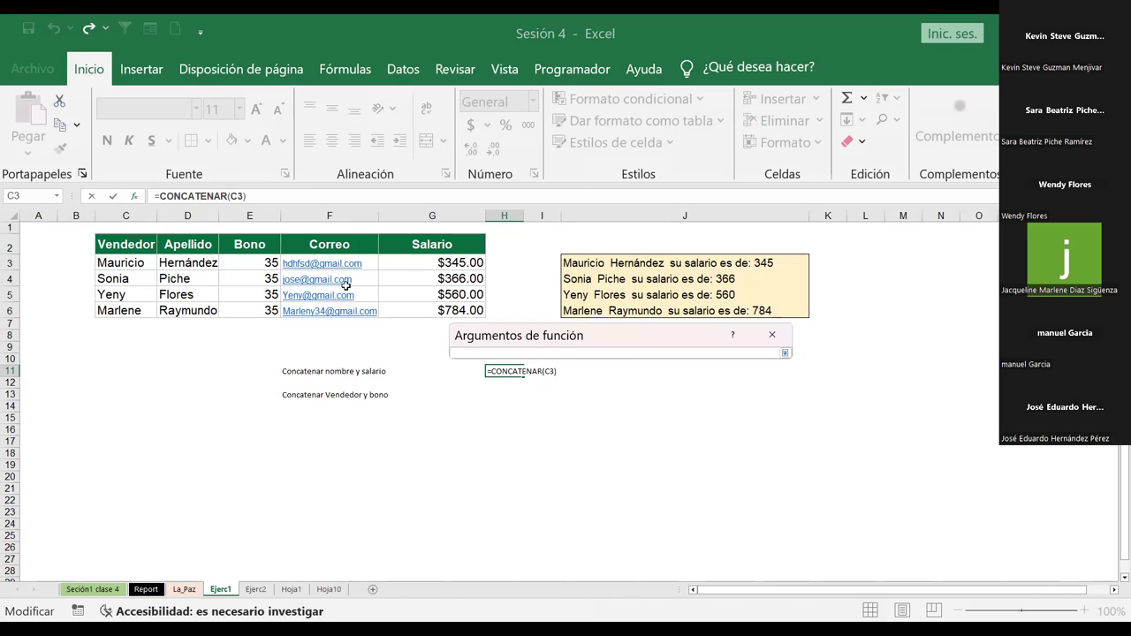
pyautogui.click(421, 263)
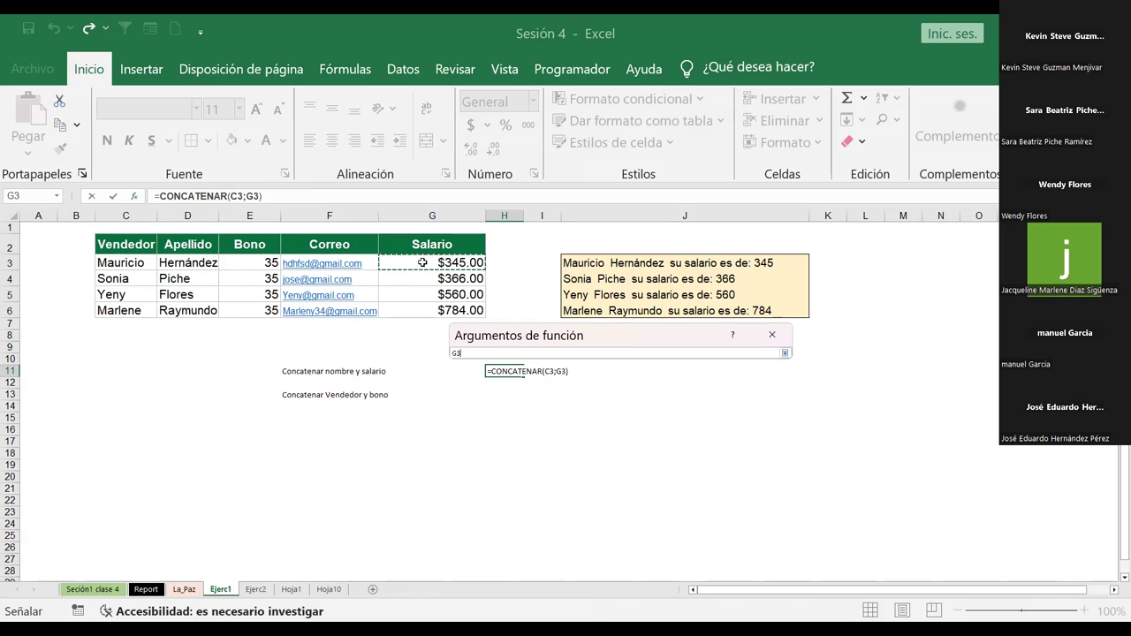
pyautogui.click(784, 353)
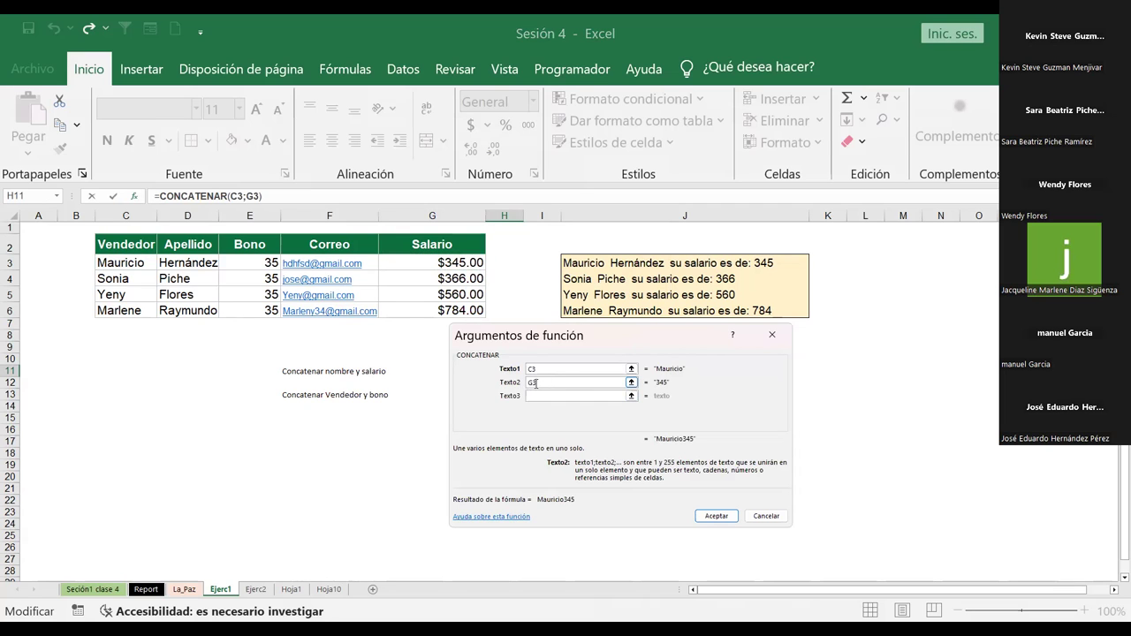
# Move the G3 reference from Texto2 to Texto3 and accept the formula
pyautogui.doubleClick(531, 383)
pyautogui.hotkey('ctrl', 'x')
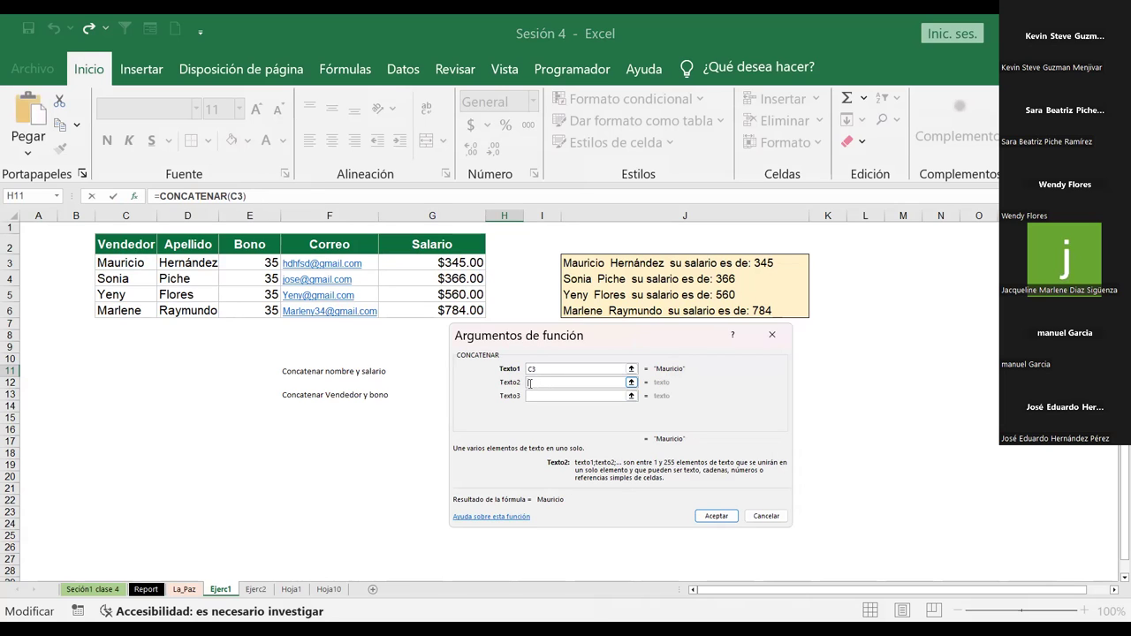
pyautogui.click(543, 397)
pyautogui.hotkey('ctrl', 'v')
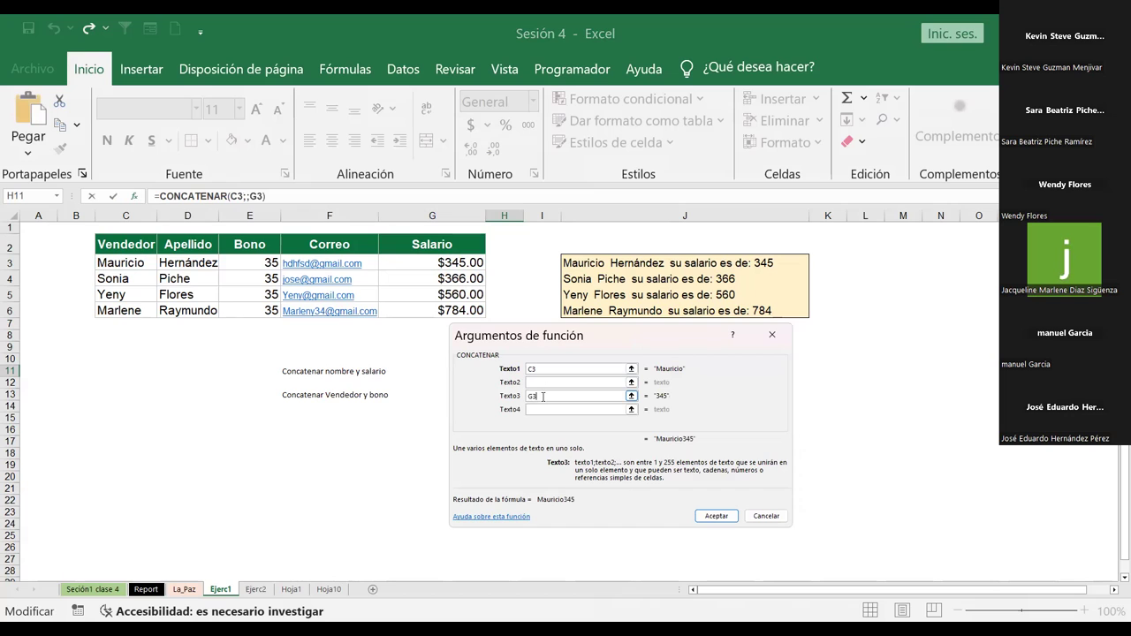
pyautogui.click(715, 517)
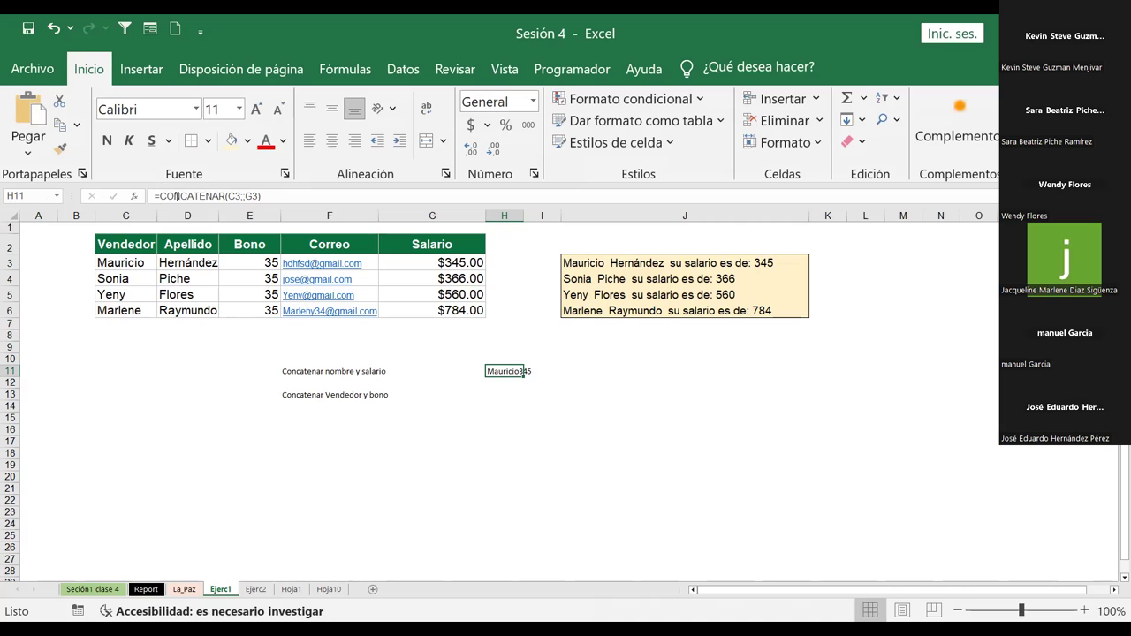
# Add a space " " as Texto2 in the H11 CONCATENAR formula
pyautogui.click(134, 198)
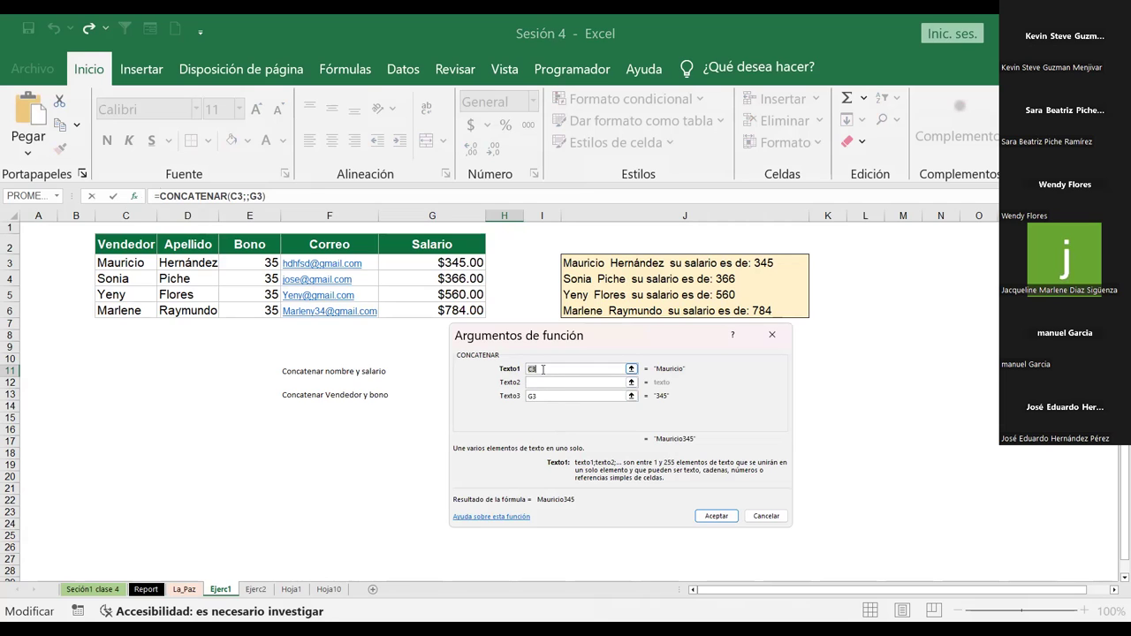
pyautogui.click(545, 369)
pyautogui.click(548, 396)
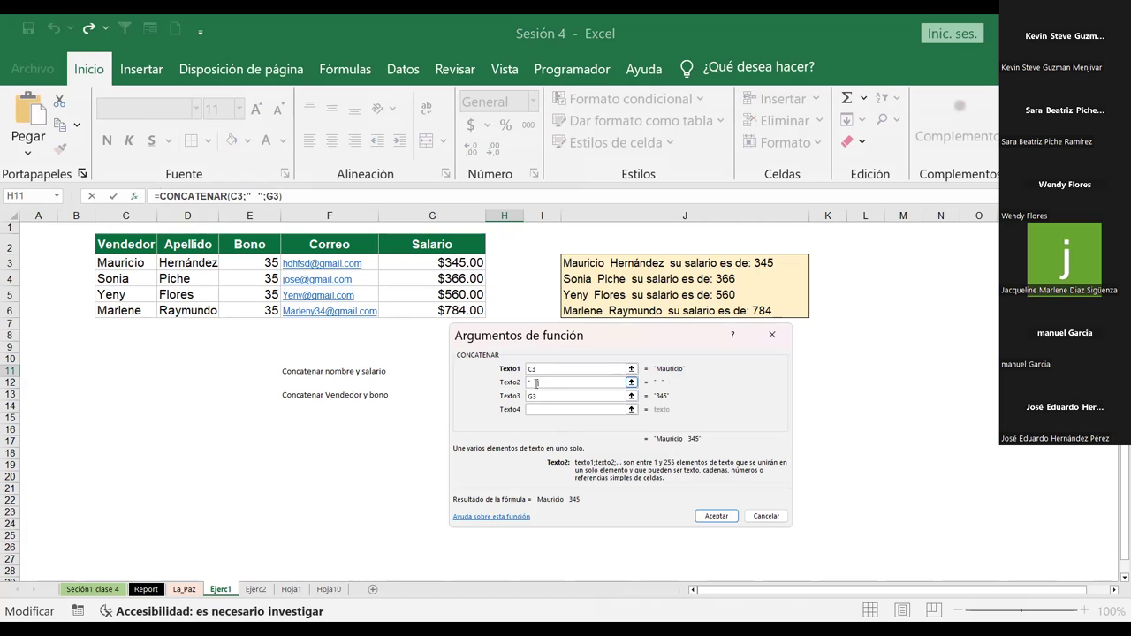
pyautogui.click(722, 517)
pyautogui.click(557, 419)
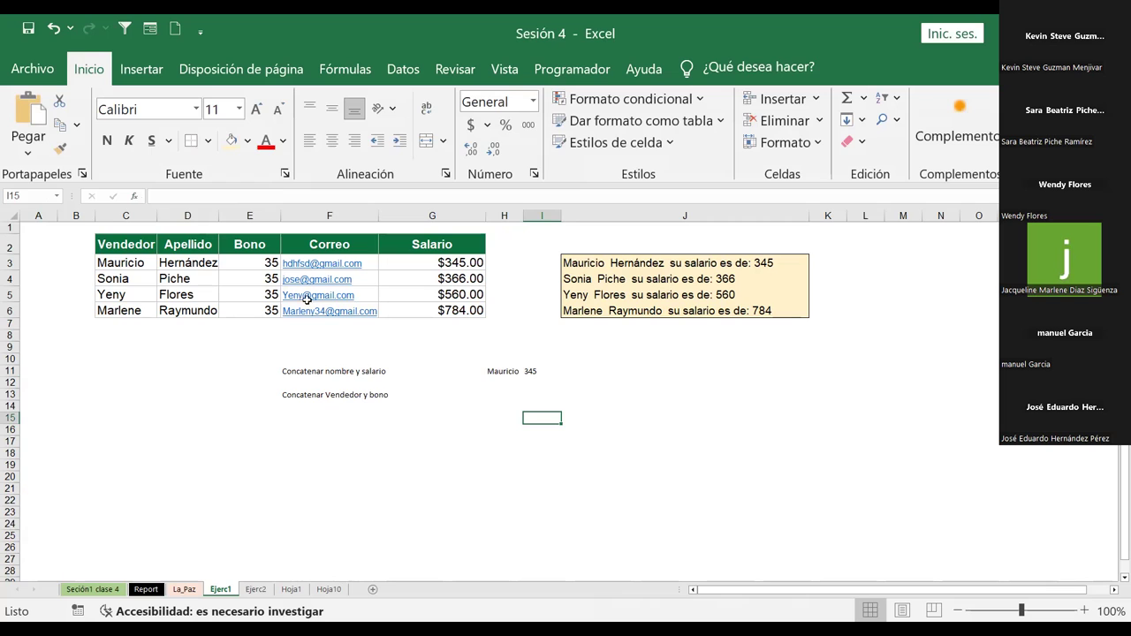
# Widen column H and fill the H11 formula down through H14
pyautogui.click(286, 396)
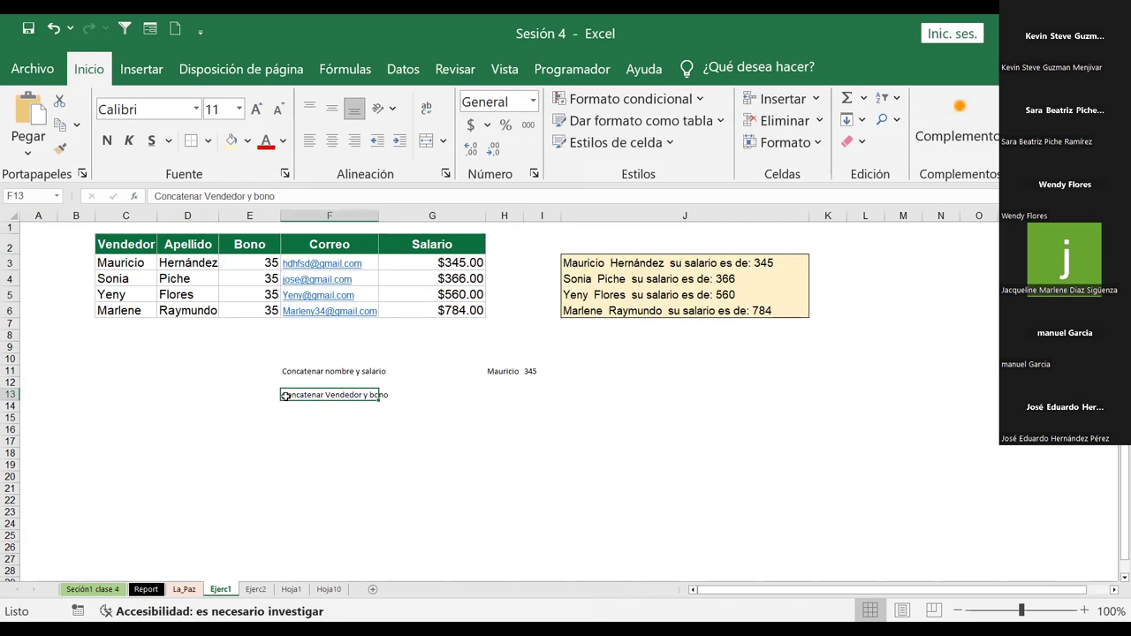
pyautogui.click(433, 360)
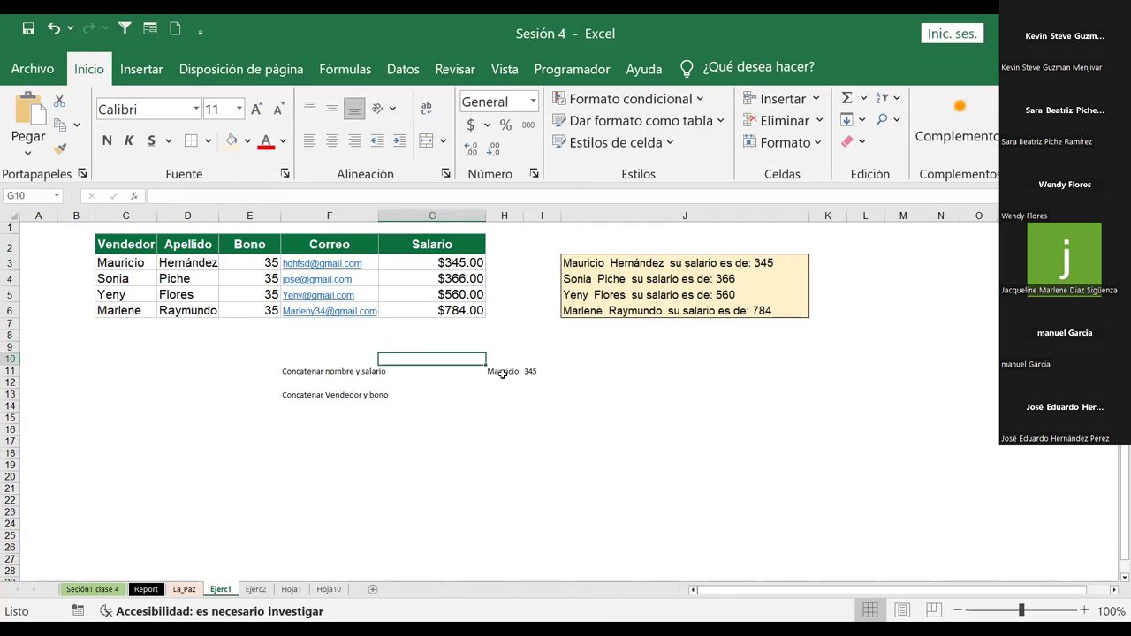
pyautogui.click(503, 372)
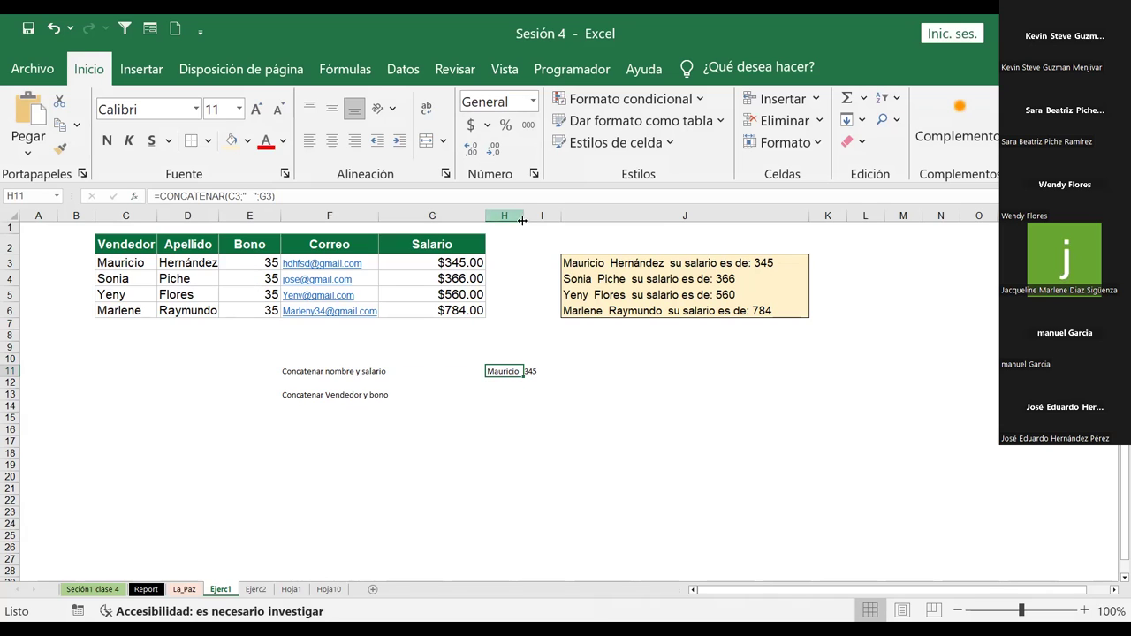
pyautogui.moveTo(523, 221); pyautogui.dragTo(545, 262)
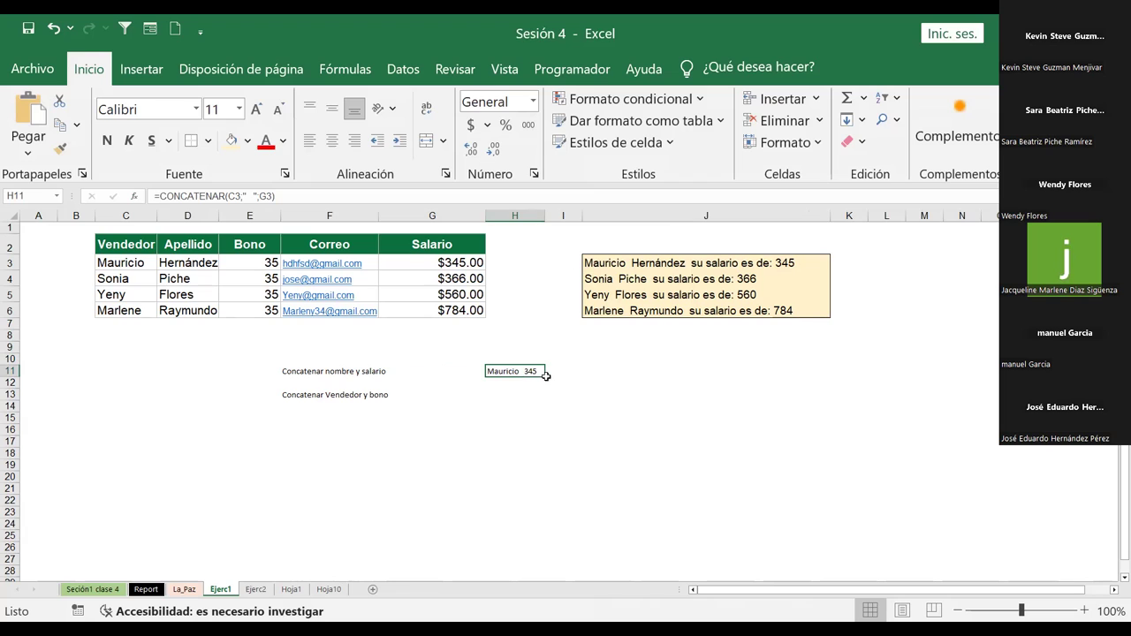
pyautogui.moveTo(544, 377); pyautogui.dragTo(548, 411)
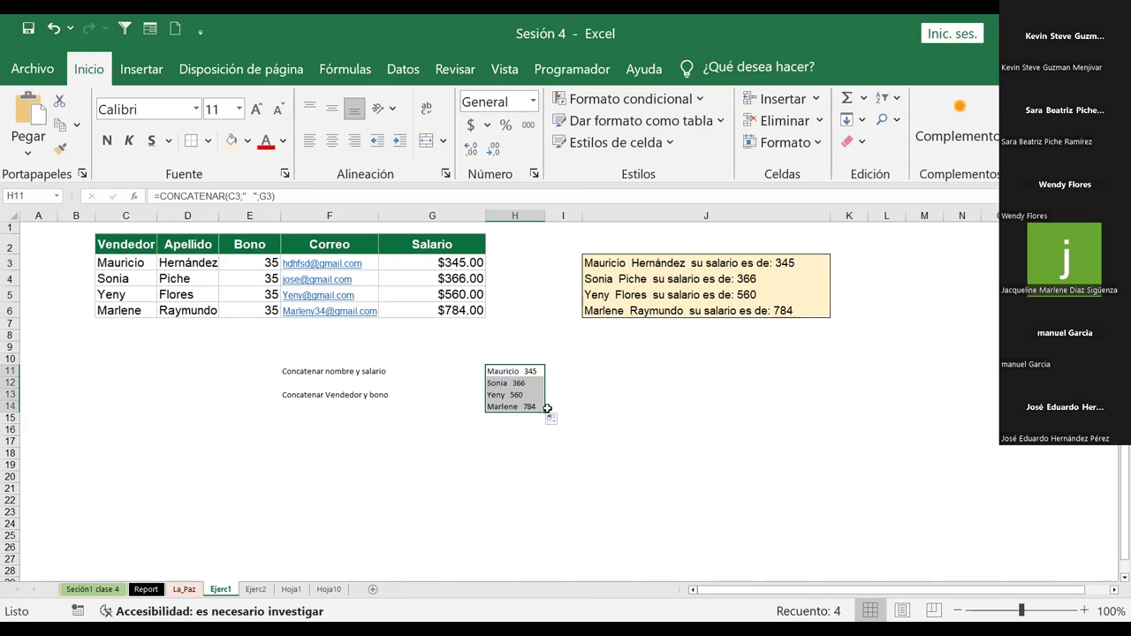
pyautogui.moveTo(618, 395); pyautogui.dragTo(618, 388)
pyautogui.click(614, 357)
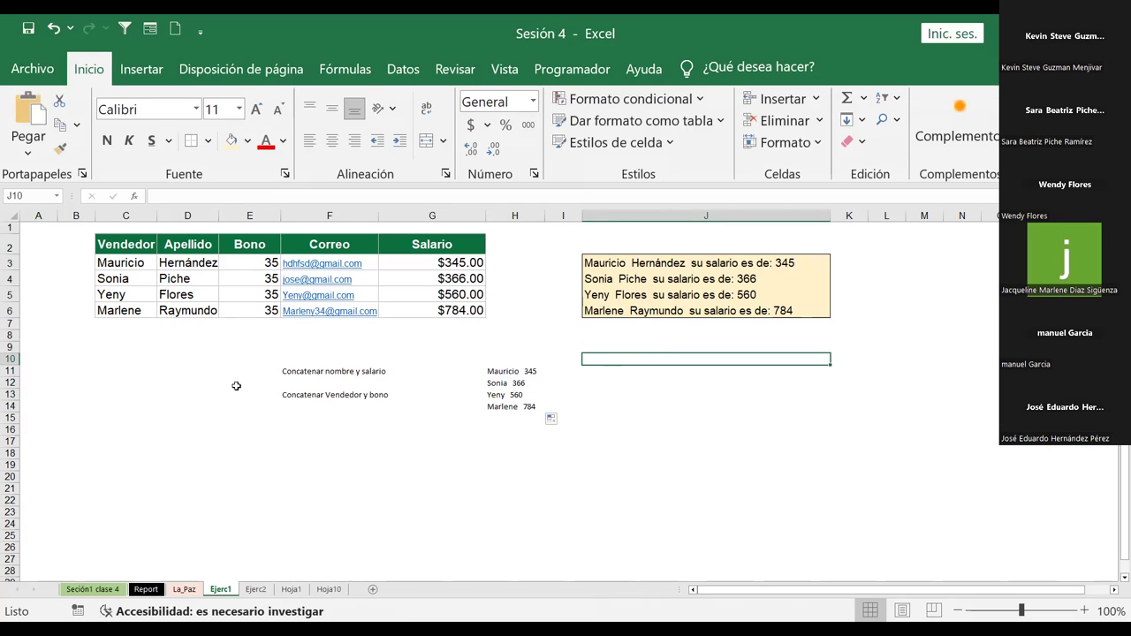
# Type =CONCATENAR( into D12 and bring up its argument form
pyautogui.click(178, 379)
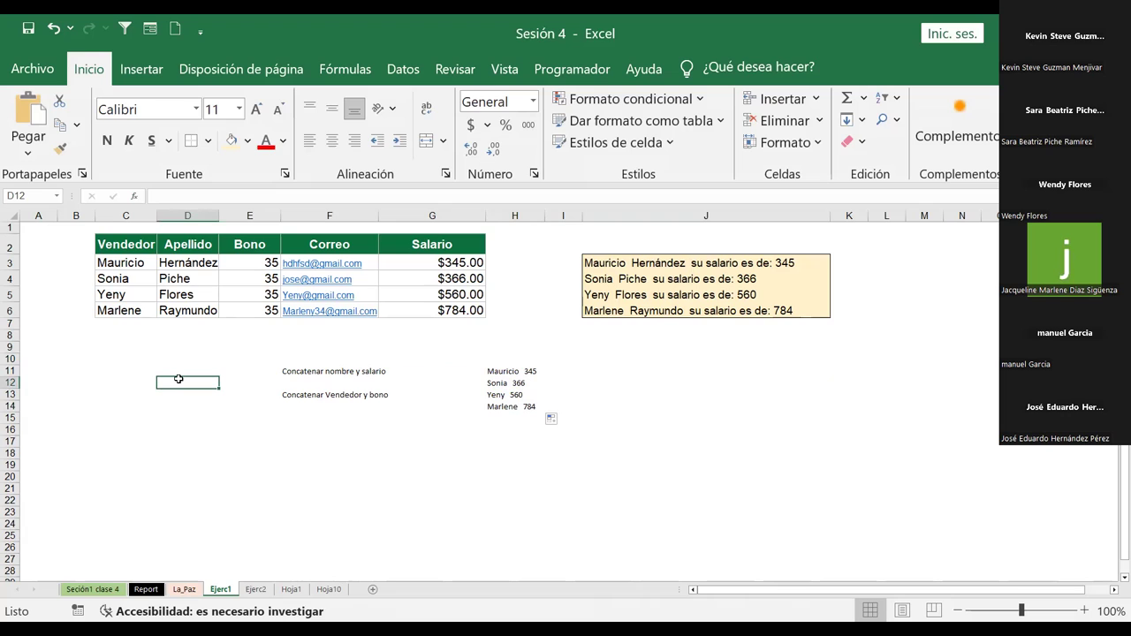
pyautogui.write('?')
pyautogui.press('BackSpace')
pyautogui.write('=')
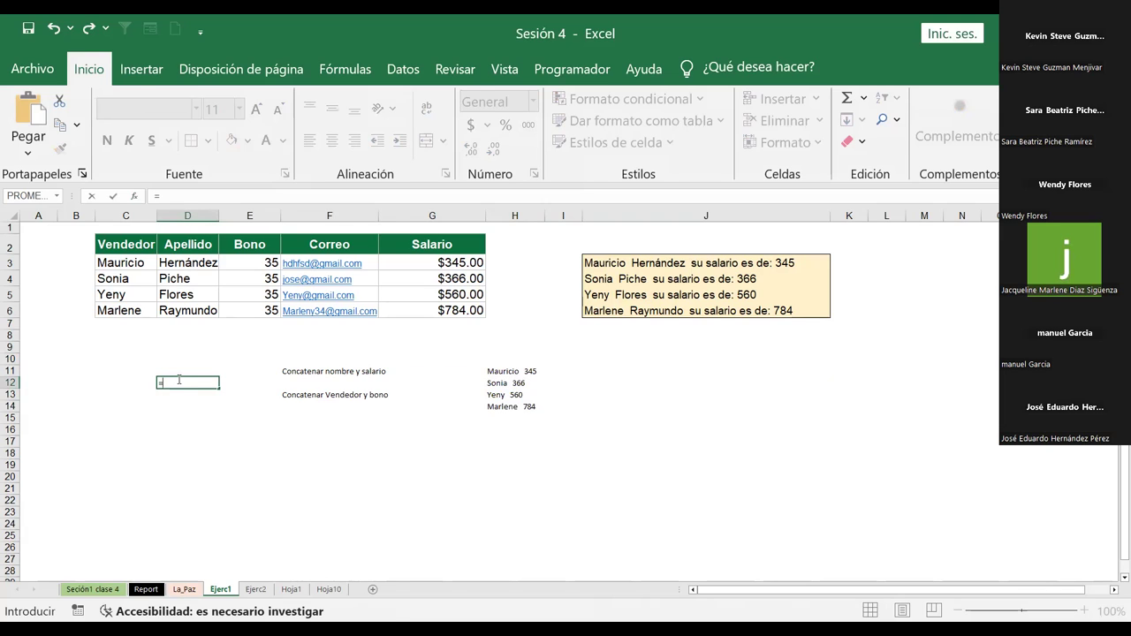
pyautogui.write('c')
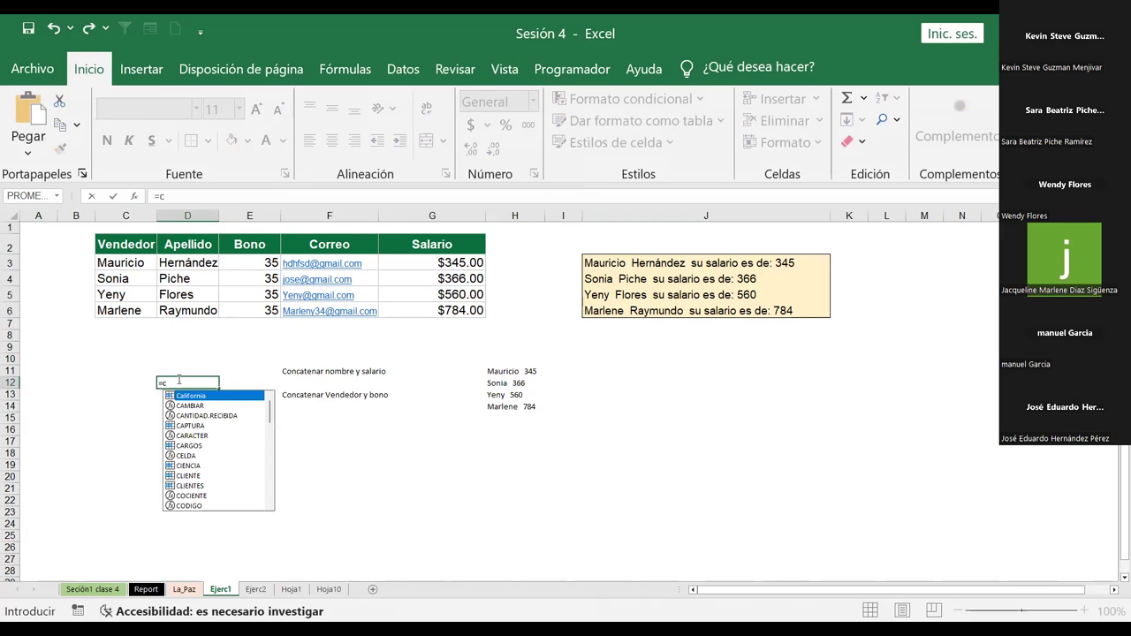
pyautogui.write('ONCATENAR')
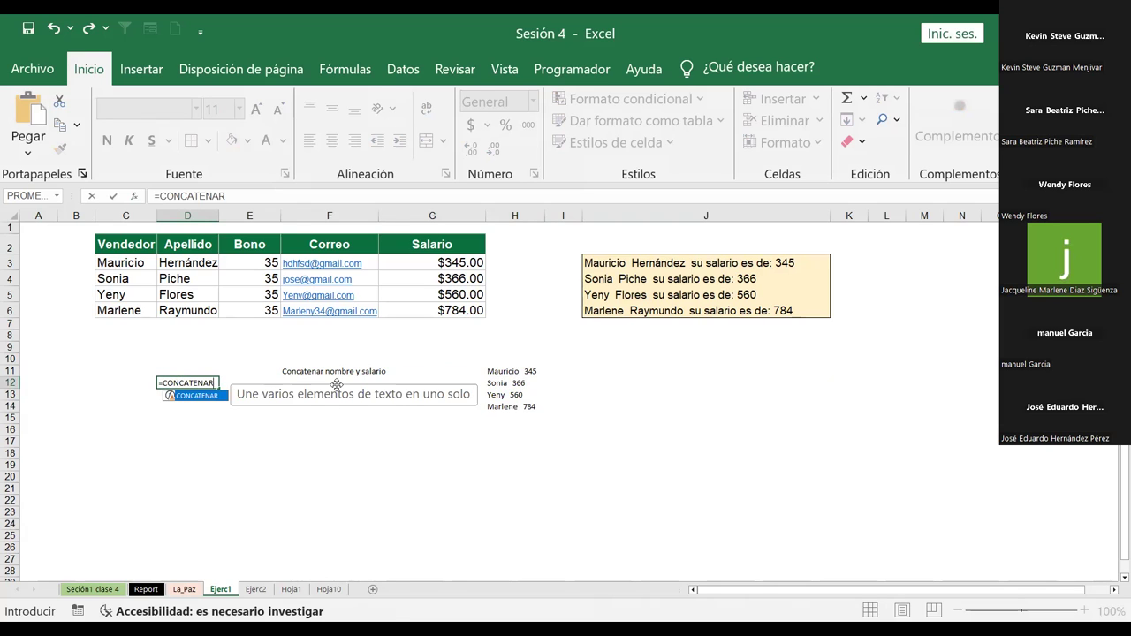
pyautogui.write(')')
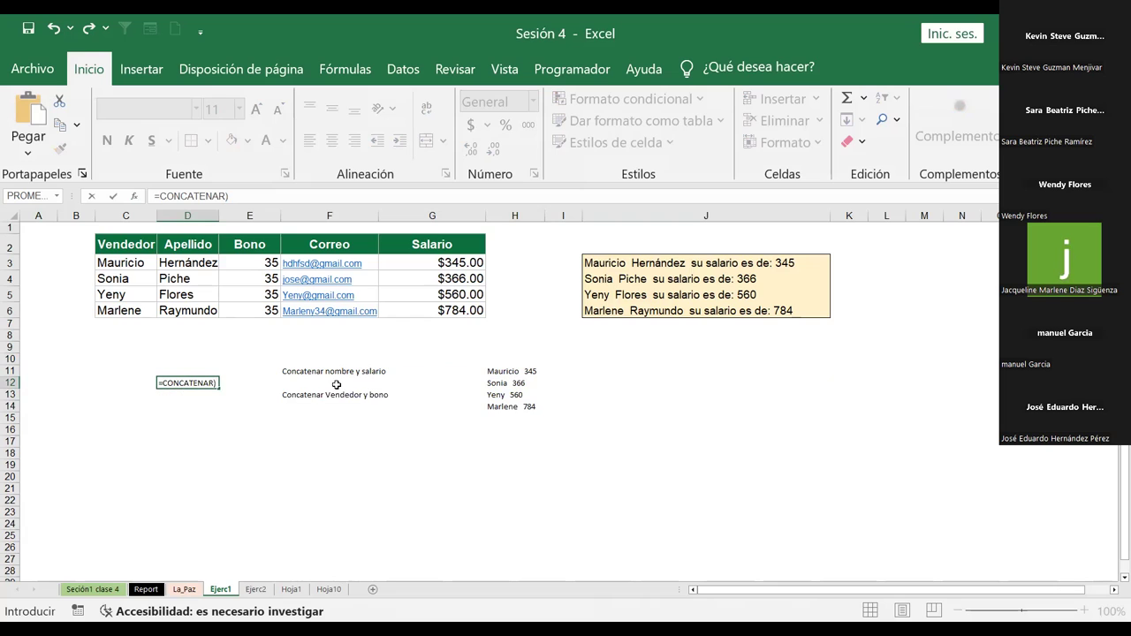
pyautogui.press('BackSpace')
pyautogui.write('(')
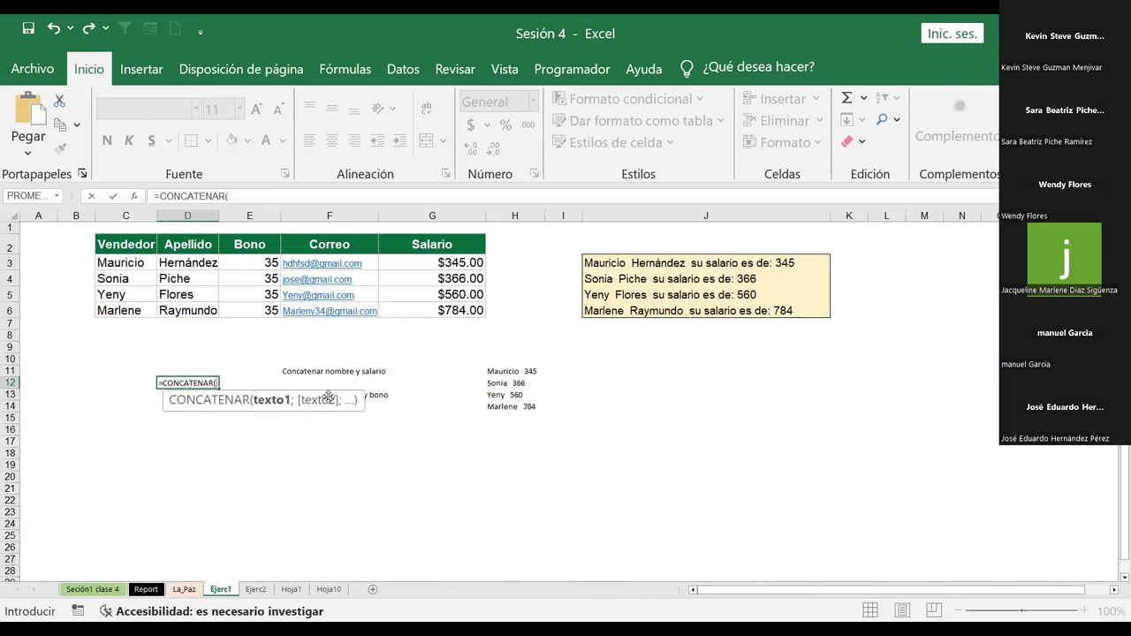
pyautogui.click(137, 197)
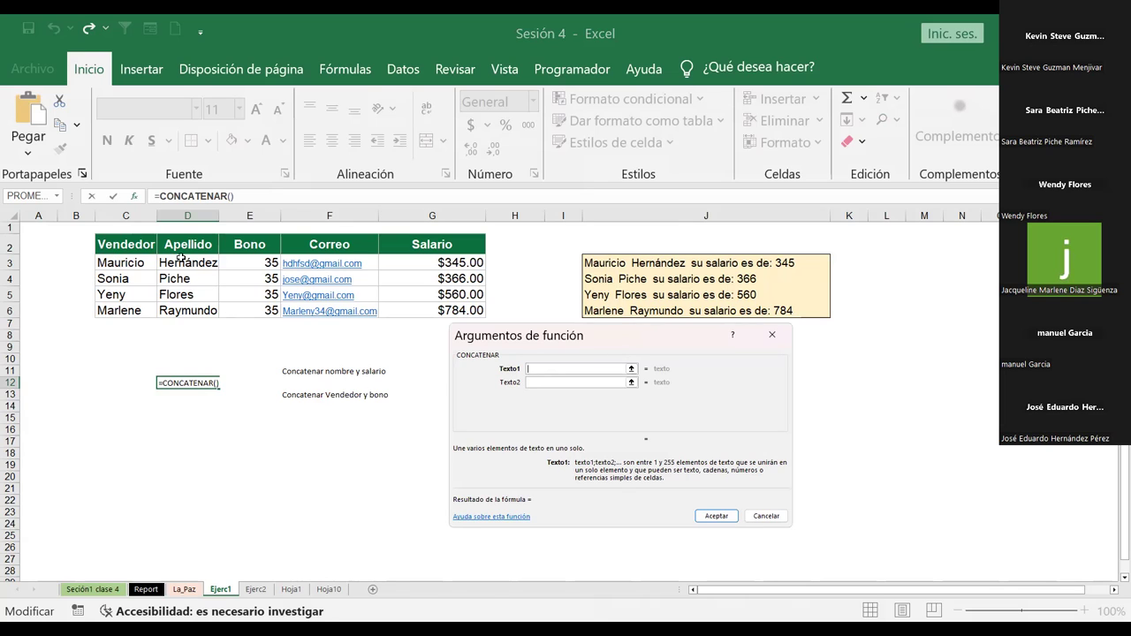
# Set D12's CONCATENAR arguments to D3, " " and E3 and confirm
pyautogui.click(181, 263)
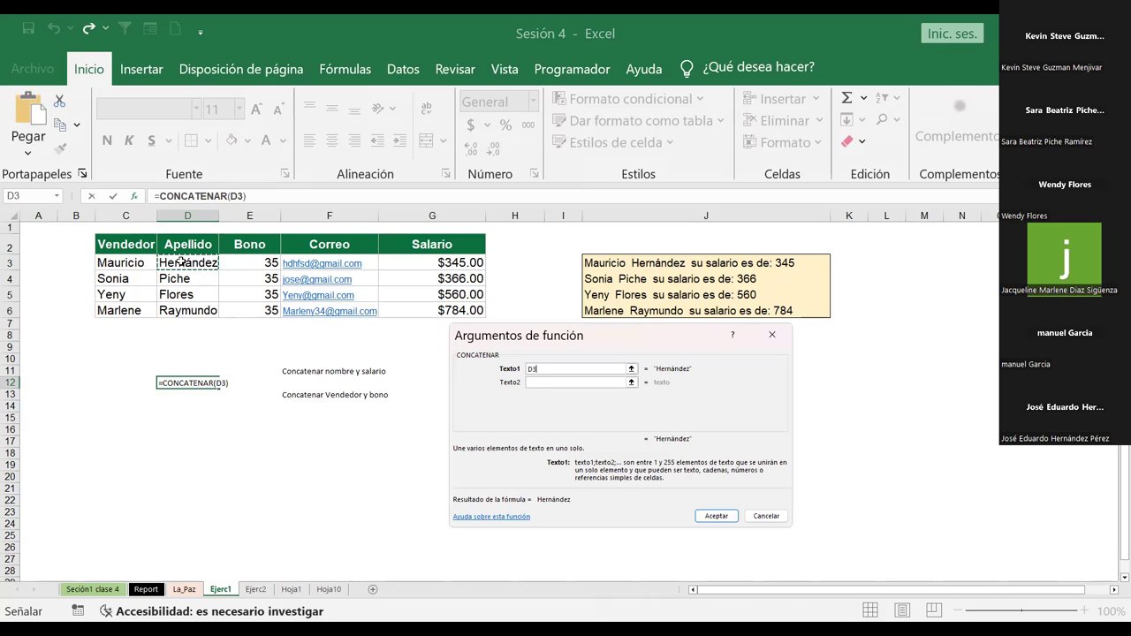
pyautogui.click(541, 382)
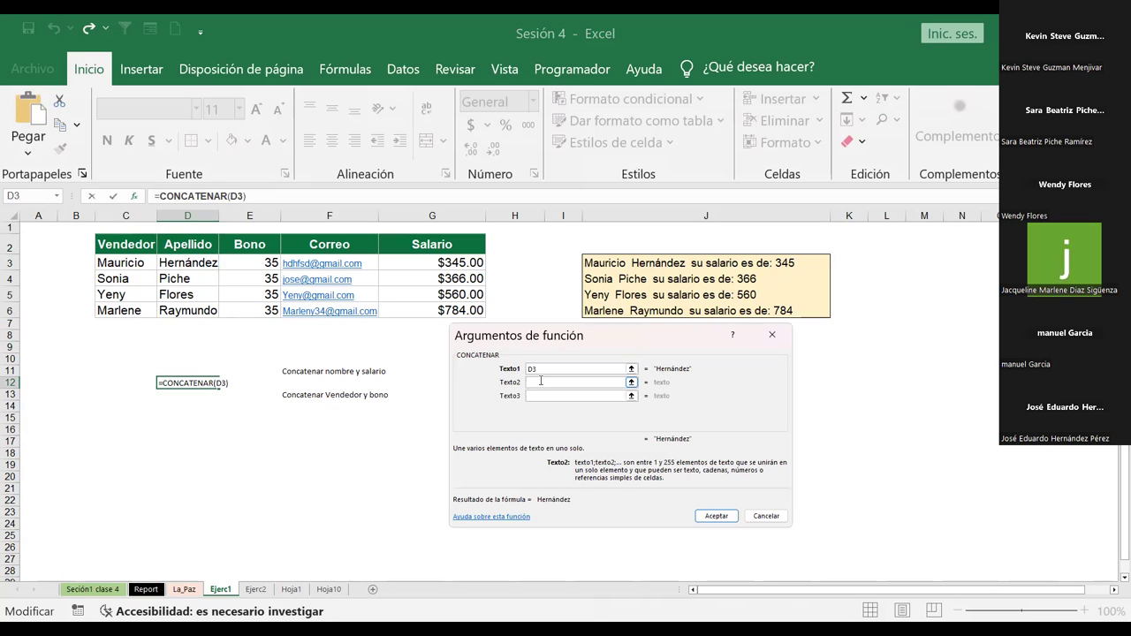
pyautogui.write('"')
pyautogui.write(' "')
pyautogui.click(552, 396)
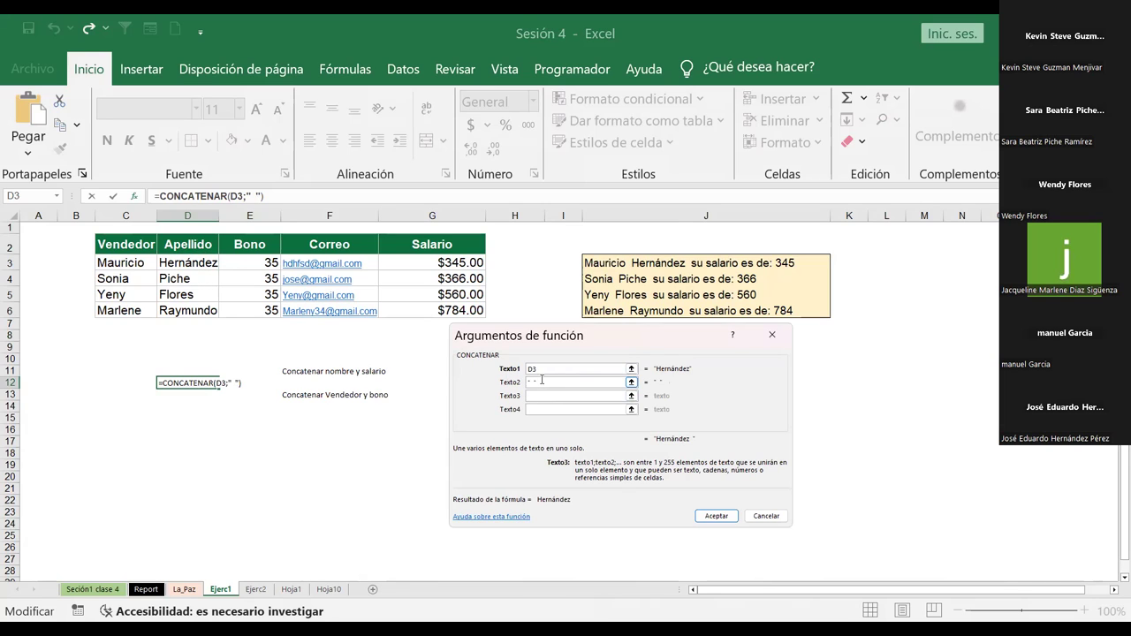
pyautogui.write('E3')
pyautogui.click(720, 517)
# Fill the D12 formula down to D15 and review the results in H11:H14
pyautogui.moveTo(219, 387); pyautogui.dragTo(219, 422)
pyautogui.click(327, 431)
pyautogui.click(527, 395)
pyautogui.click(516, 382)
pyautogui.click(511, 371)
pyautogui.click(521, 409)
pyautogui.moveTo(546, 409); pyautogui.dragTo(546, 423)
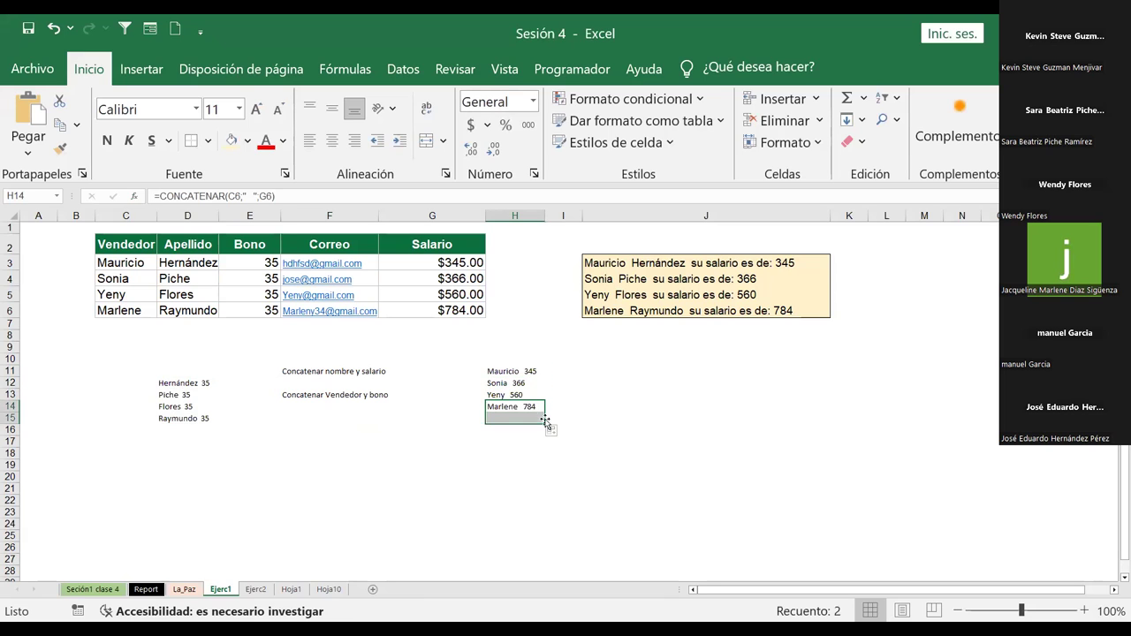
pyautogui.click(585, 407)
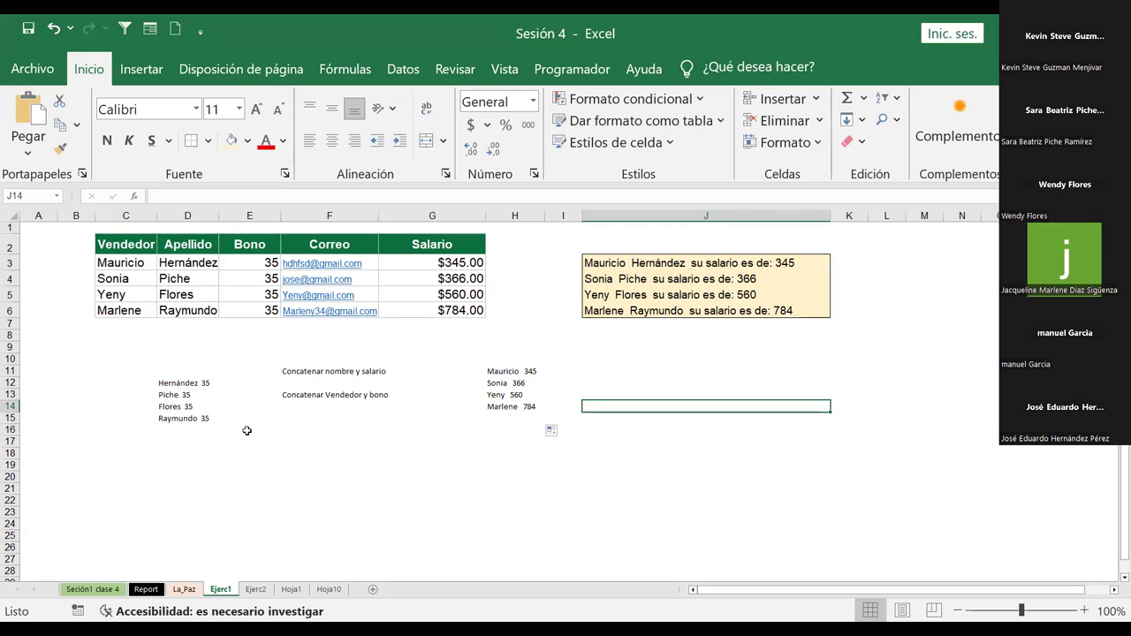
pyautogui.moveTo(168, 385); pyautogui.dragTo(170, 419)
pyautogui.click(190, 144)
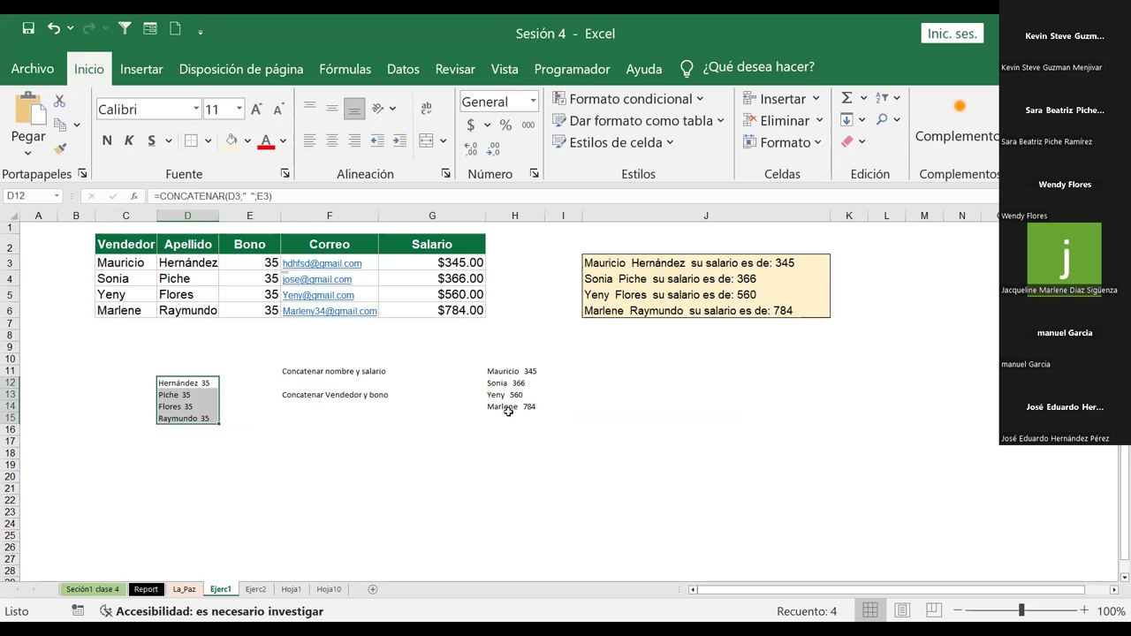
pyautogui.moveTo(511, 372); pyautogui.dragTo(513, 407)
pyautogui.click(191, 142)
pyautogui.click(585, 380)
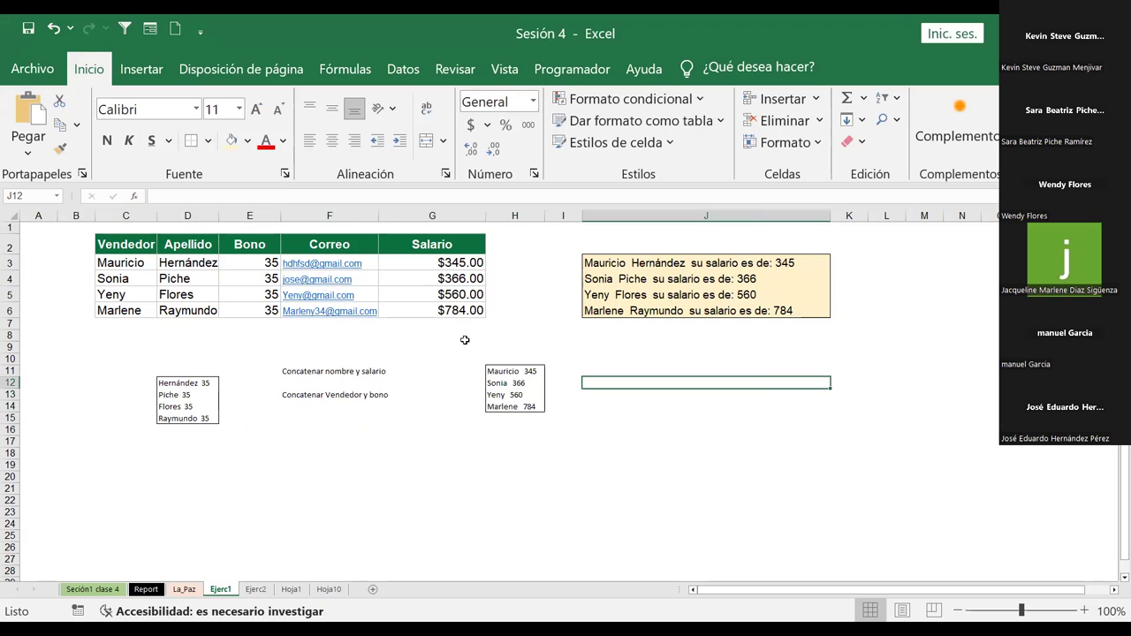
pyautogui.click(187, 396)
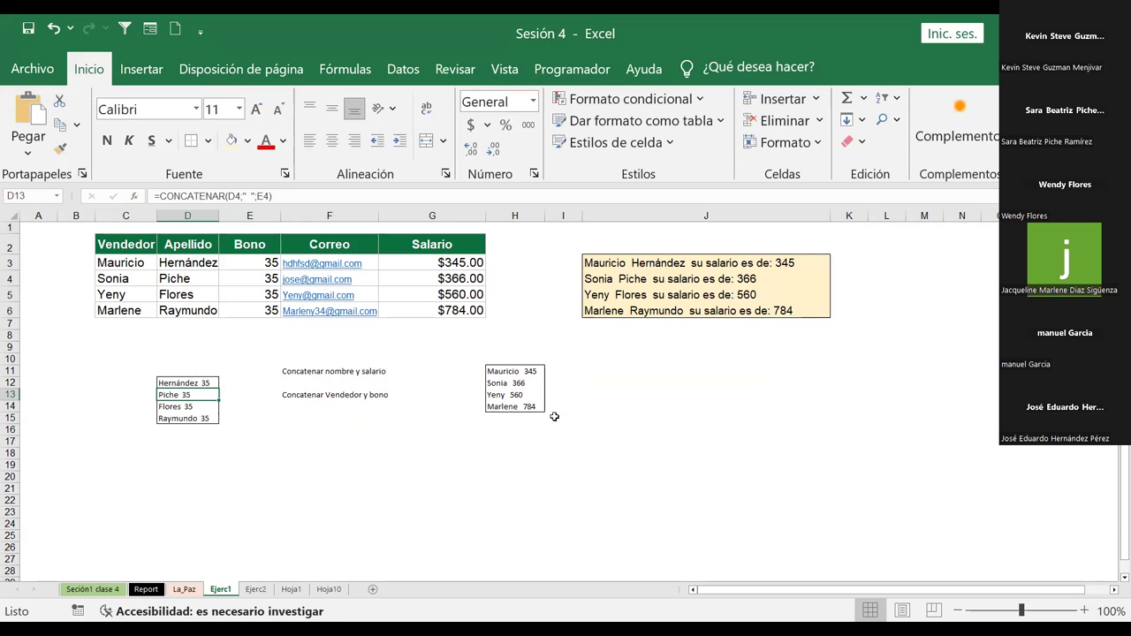
pyautogui.click(684, 384)
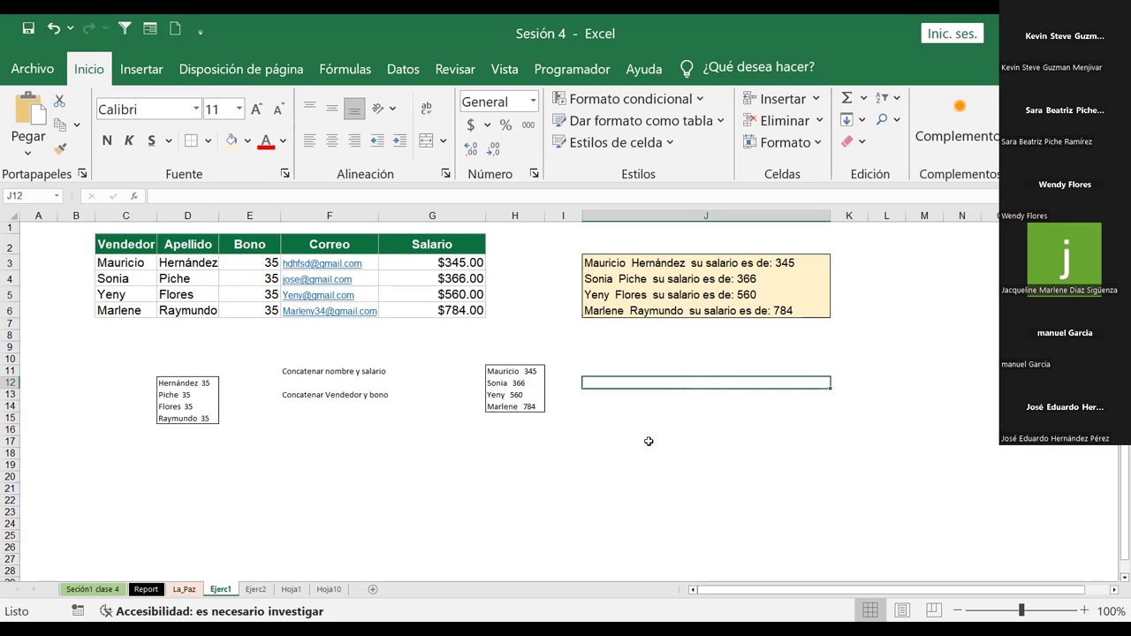
pyautogui.click(182, 387)
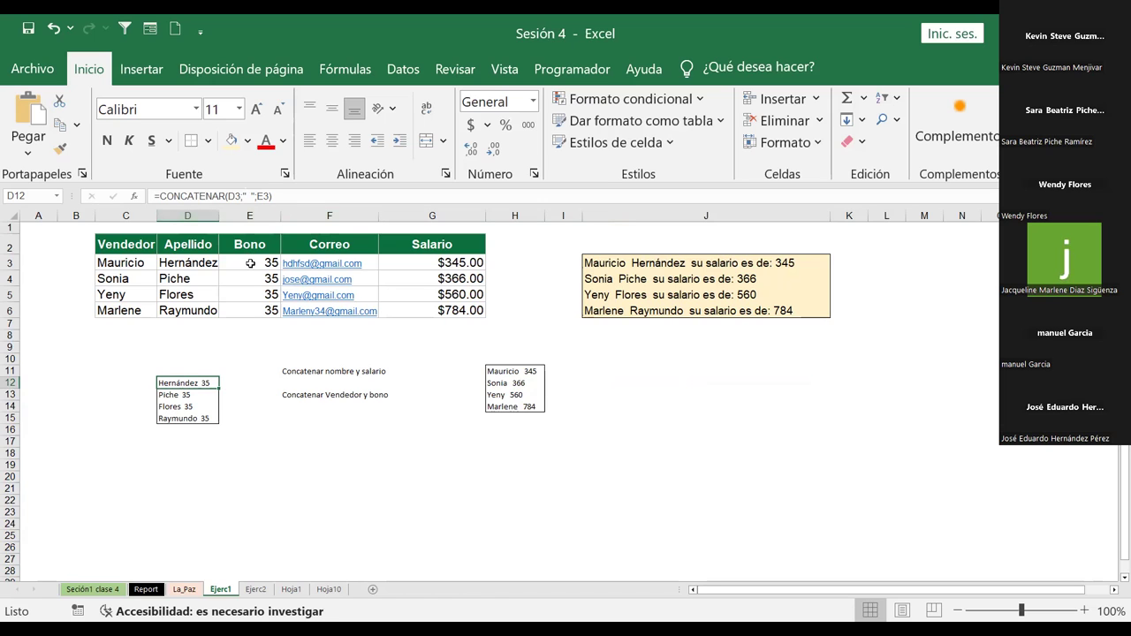
# Insert the text 'EL BONO DE ESTE MES ES:' into D12's CONCATENAR formula, triggering a formula error
pyautogui.click(243, 195)
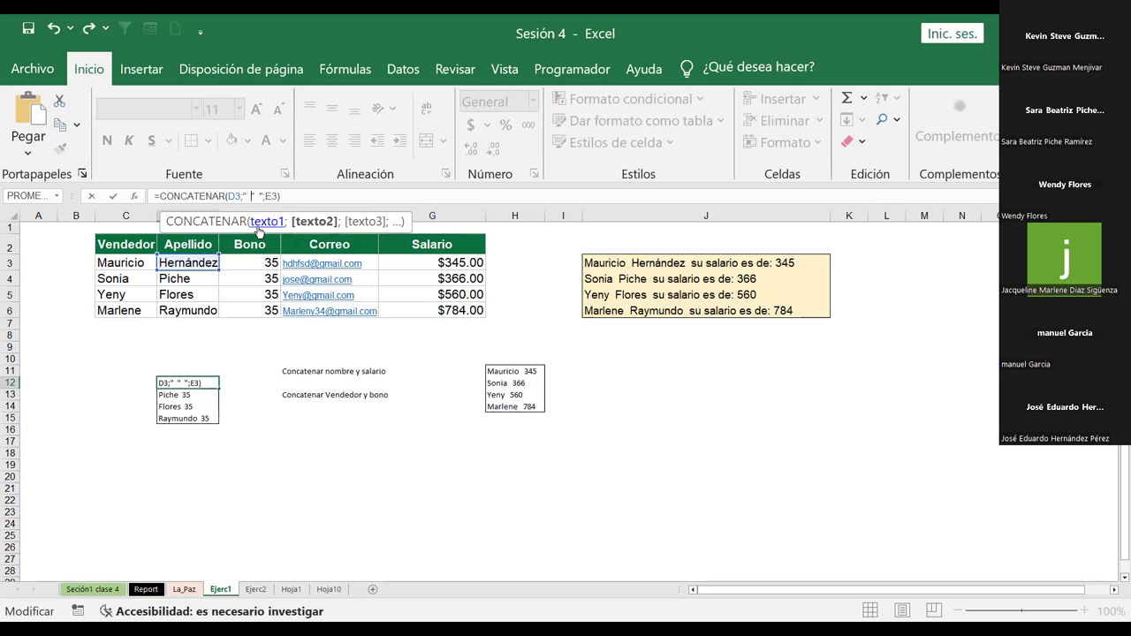
pyautogui.write('"')
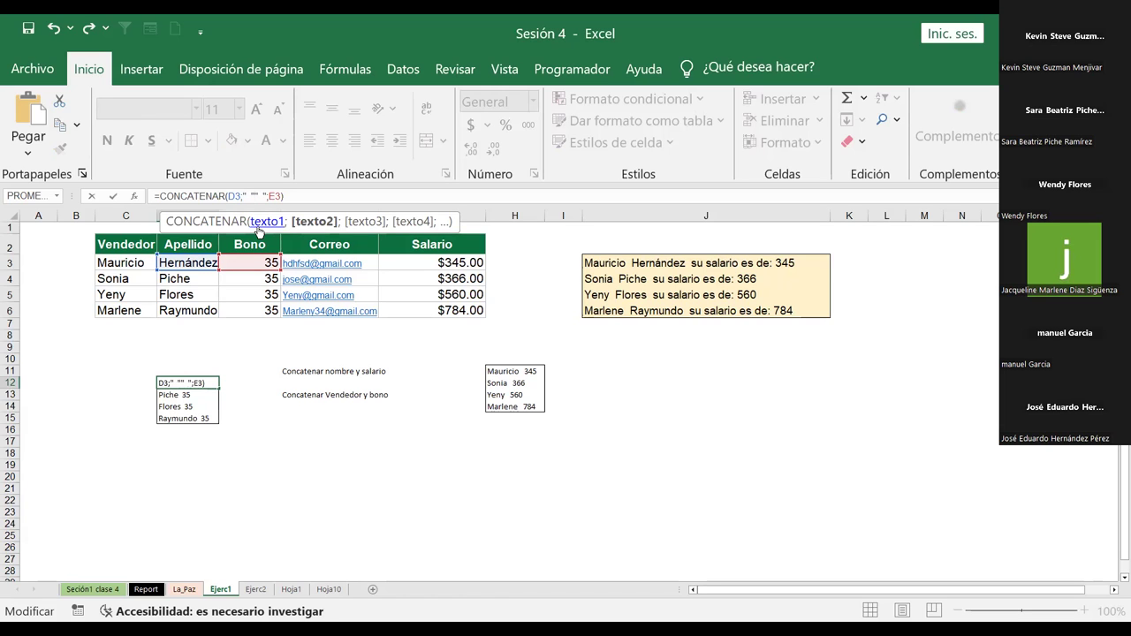
pyautogui.write(';')
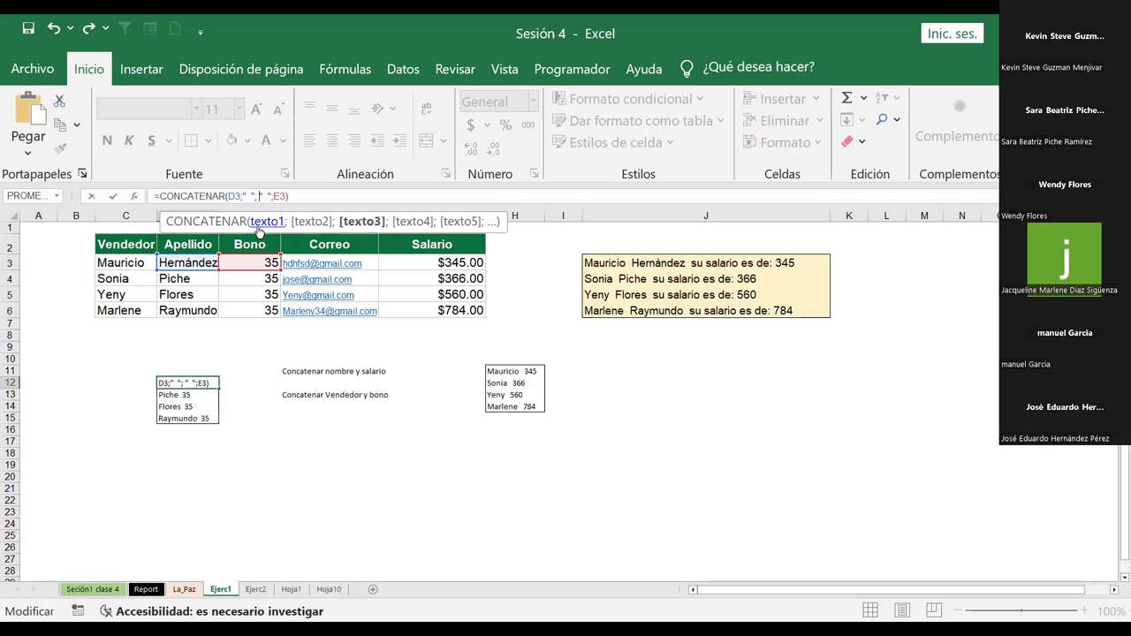
pyautogui.write(' EL BONO')
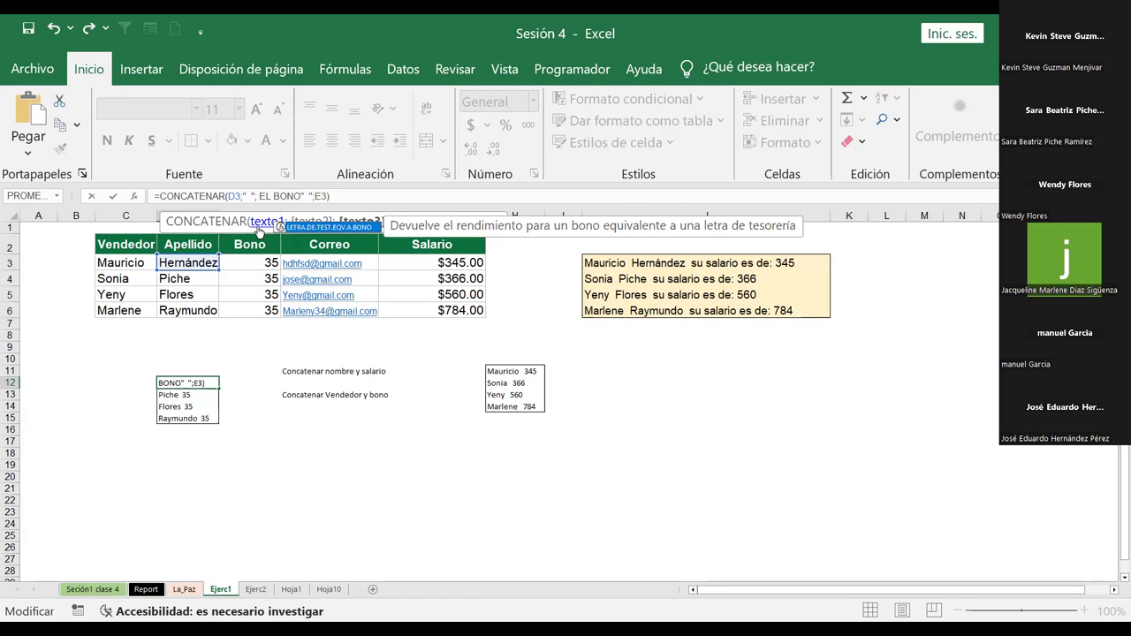
pyautogui.write('"')
pyautogui.write(' DE ESTE MES ES')
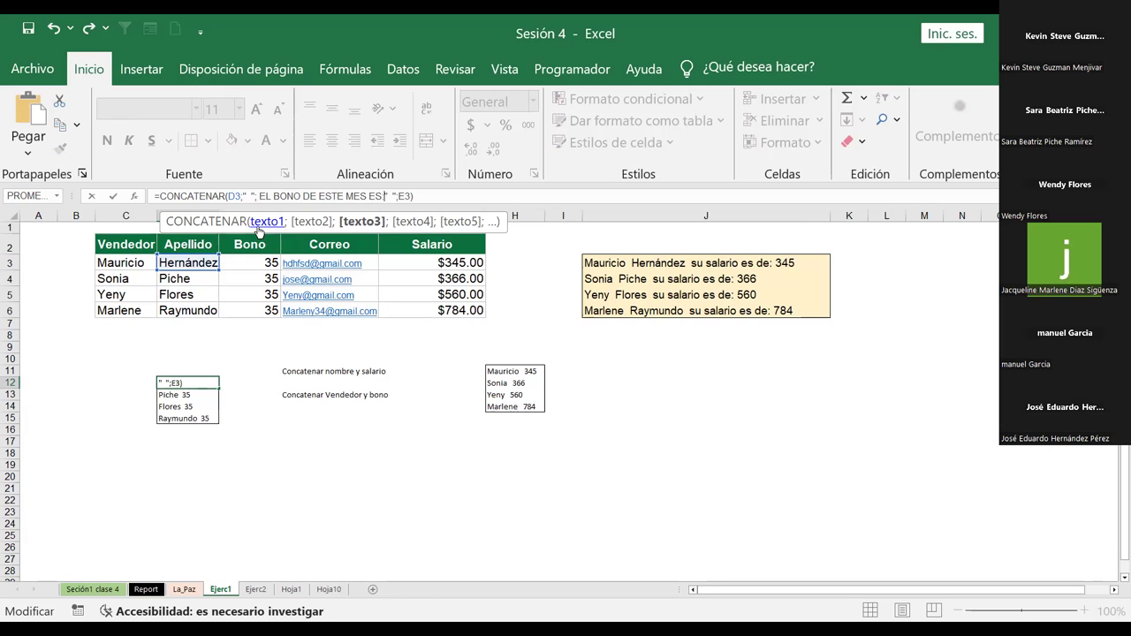
pyautogui.write(';')
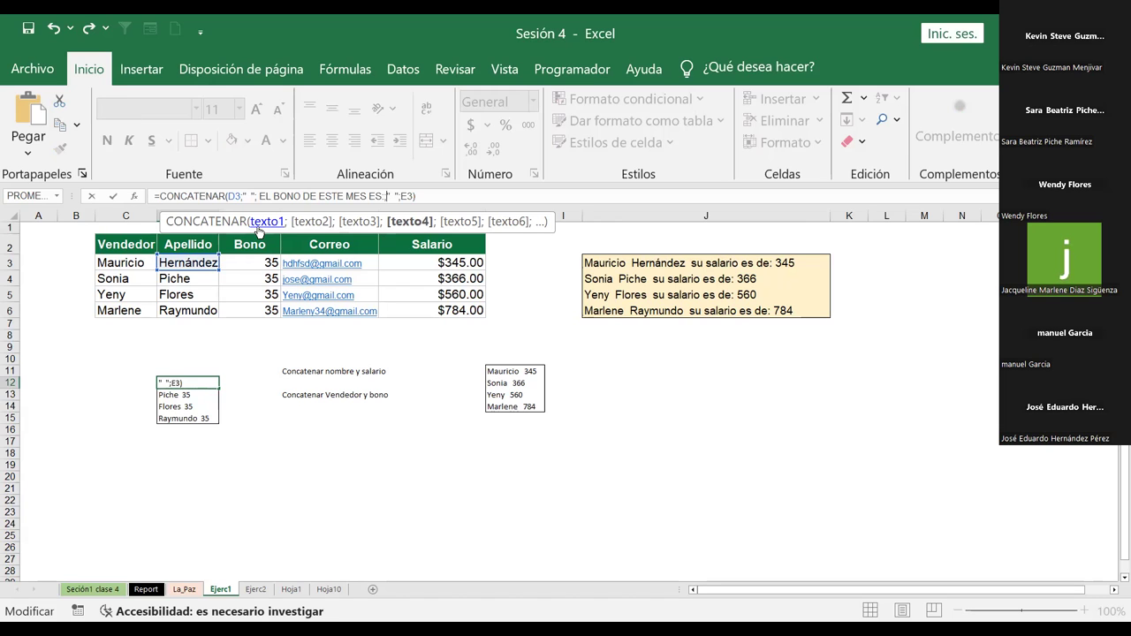
pyautogui.press('Return')
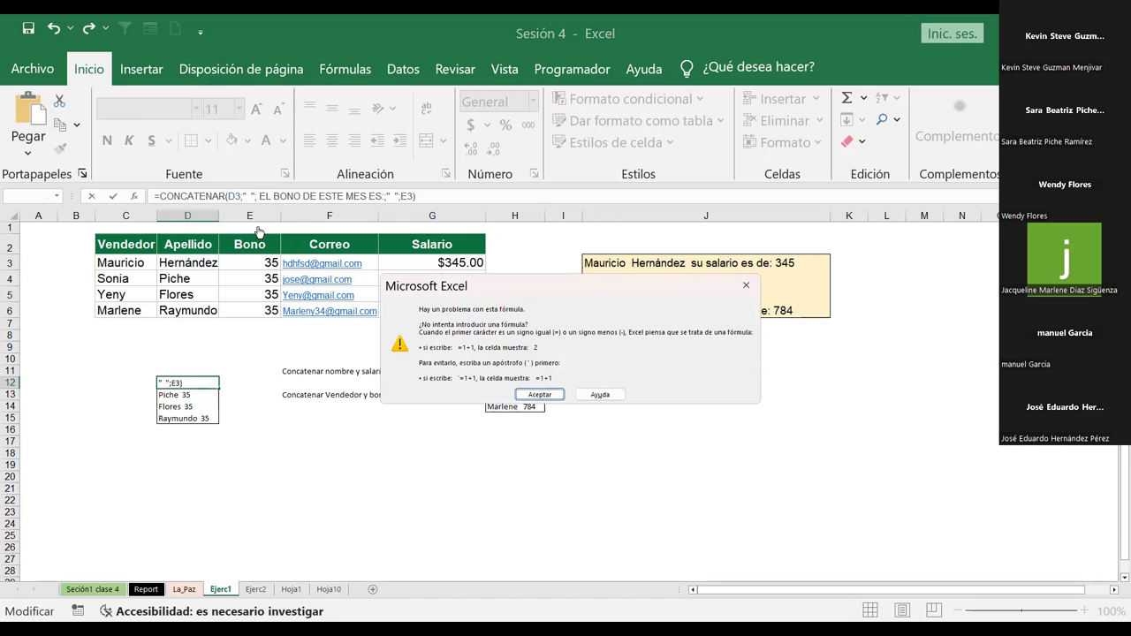
# Add the missing quote to D12's formula and accept Excel's suggested correction
pyautogui.press('Return')
pyautogui.write(';')
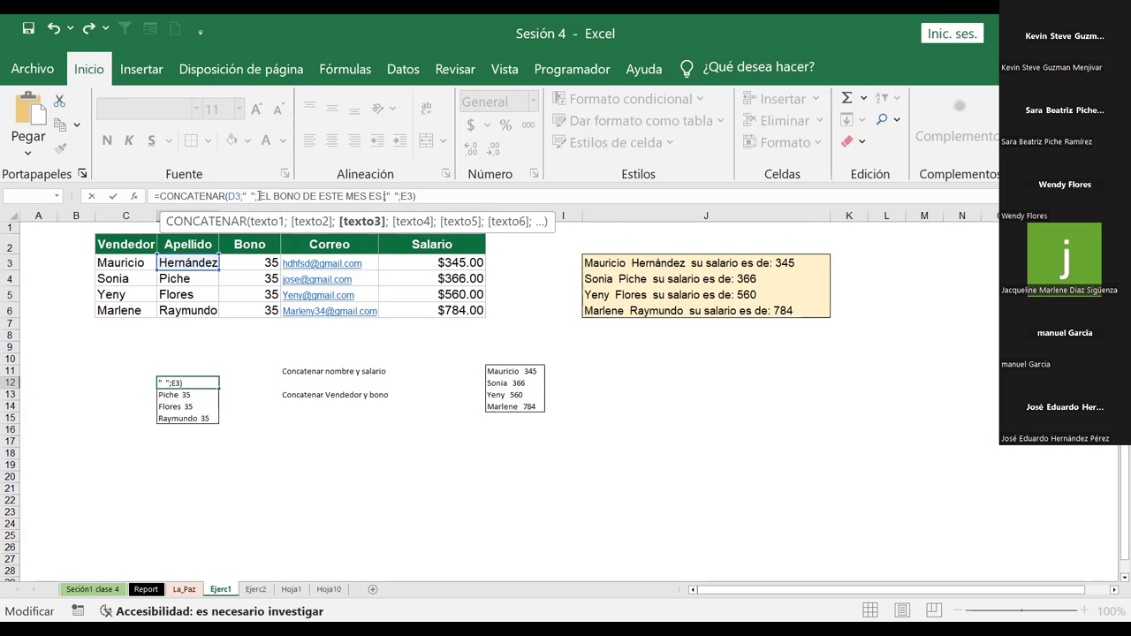
pyautogui.click(259, 196)
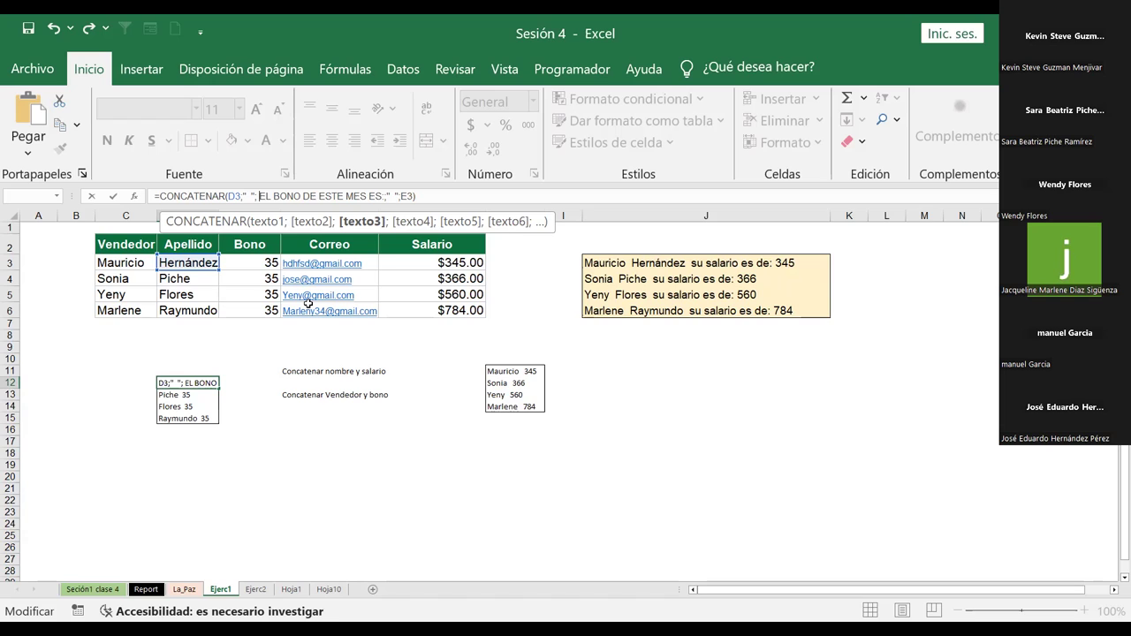
pyautogui.write('"')
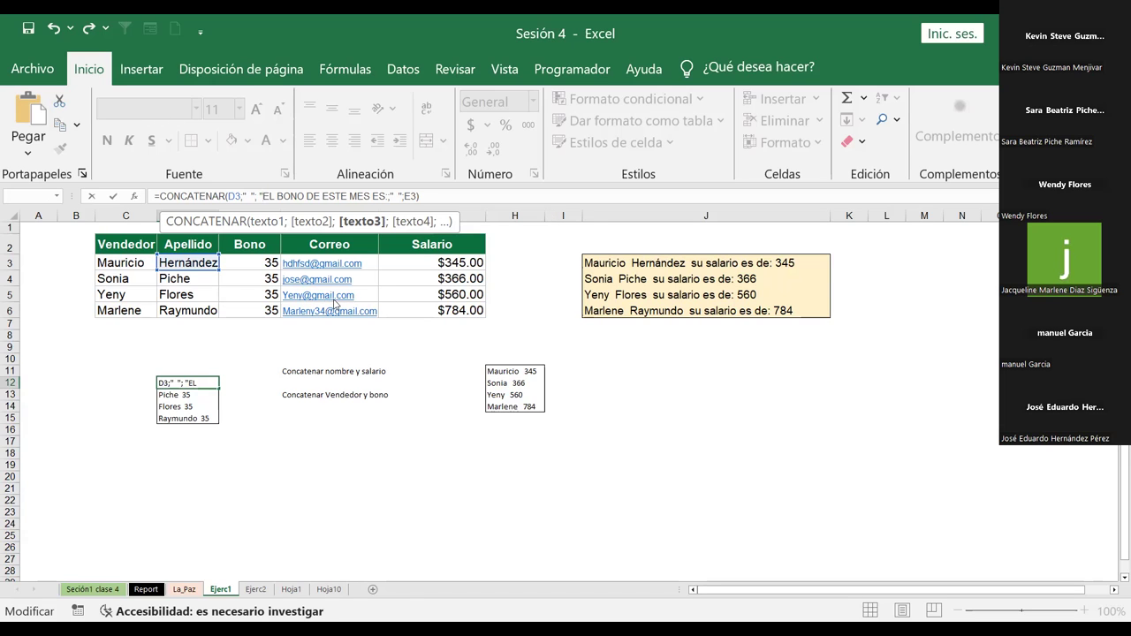
pyautogui.press('Return')
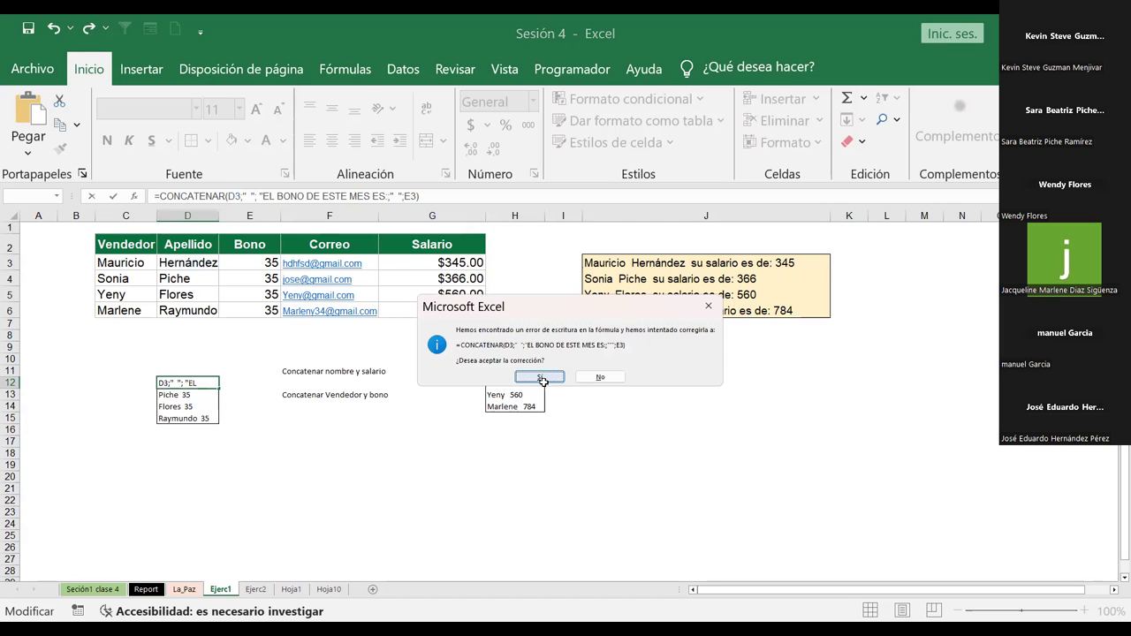
pyautogui.click(540, 377)
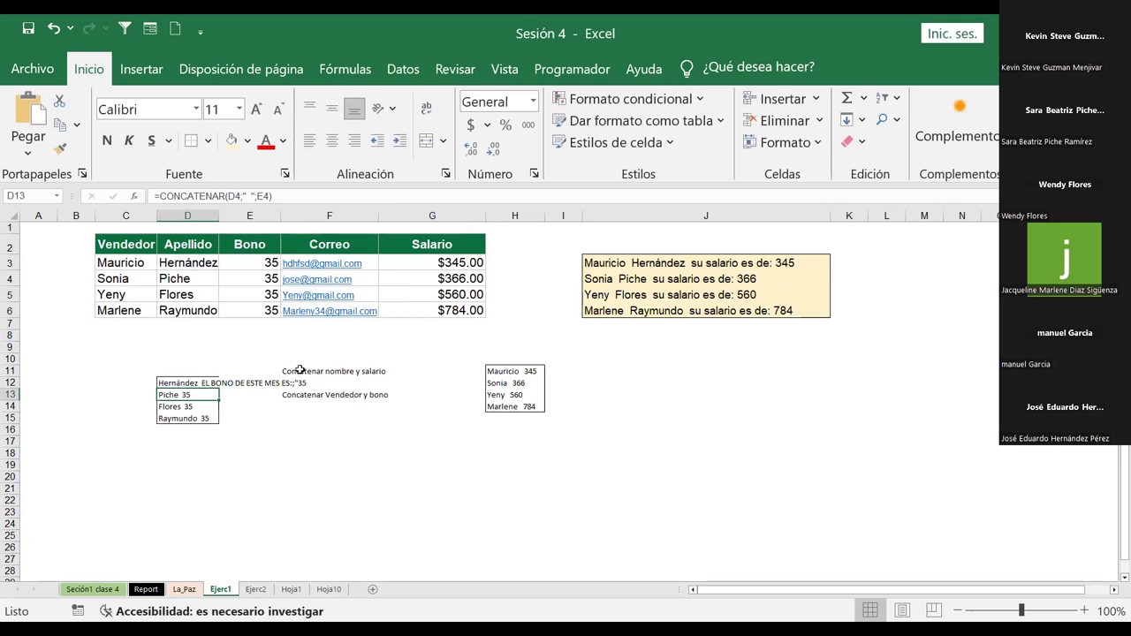
# Delete the two Concatenar labels in F11 and F13
pyautogui.click(301, 371)
pyautogui.press('Delete')
pyautogui.click(301, 394)
pyautogui.press('Delete')
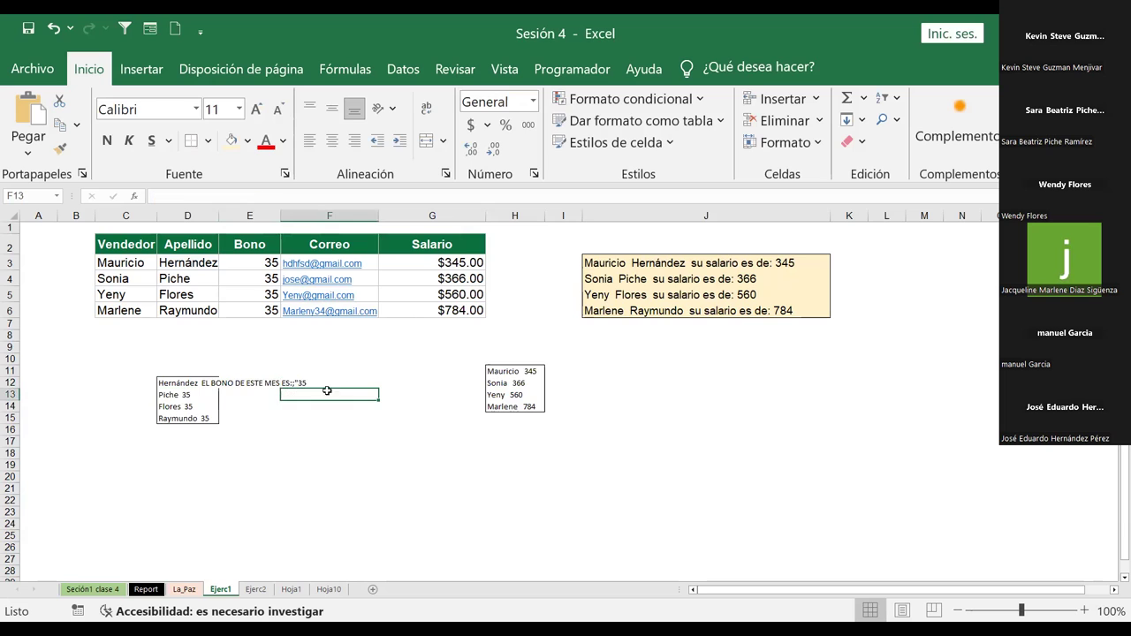
# Apply a Bordes externos outline around D12:F15
pyautogui.moveTo(167, 382)
pyautogui.mouseDown()
pyautogui.moveTo(301, 411)
pyautogui.moveTo(292, 419)
pyautogui.mouseUp()
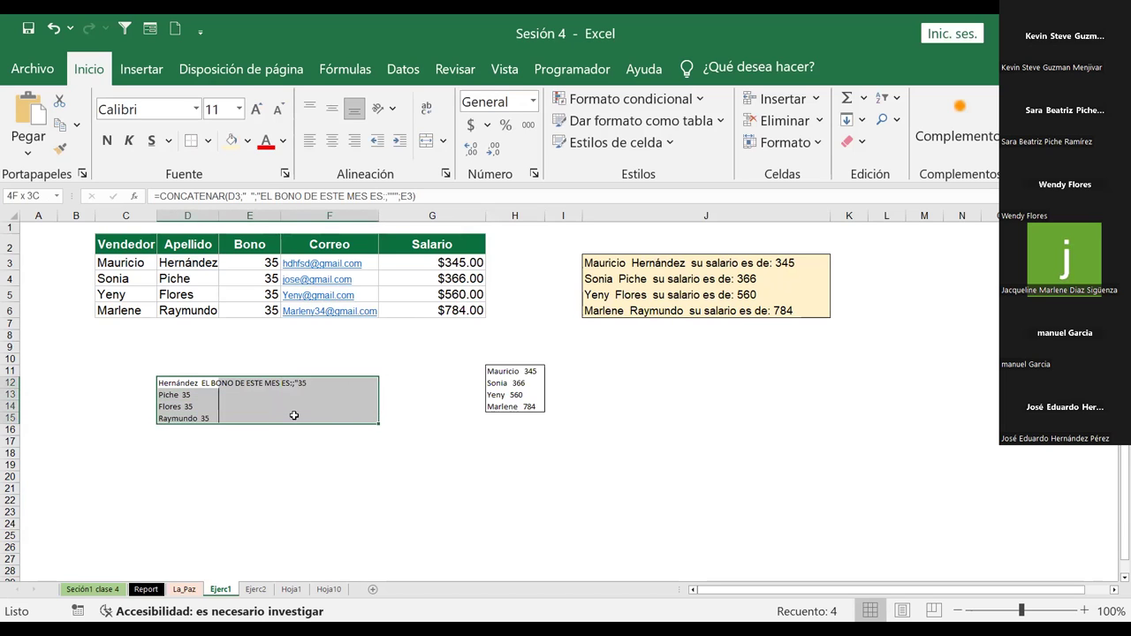
pyautogui.click(206, 141)
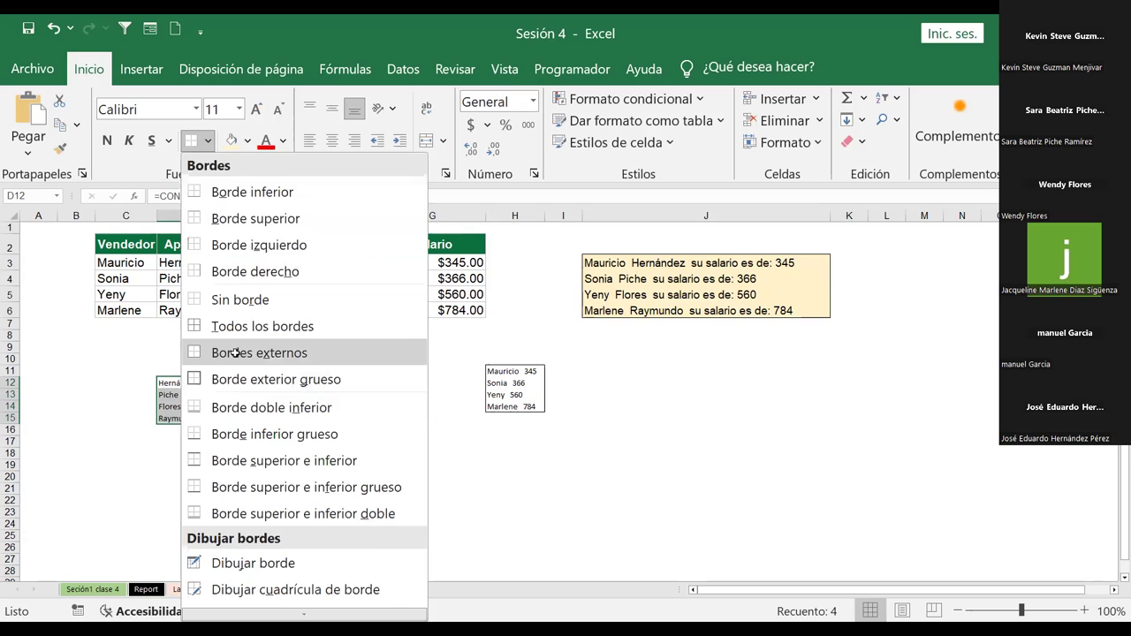
pyautogui.click(373, 354)
pyautogui.click(374, 359)
pyautogui.click(168, 383)
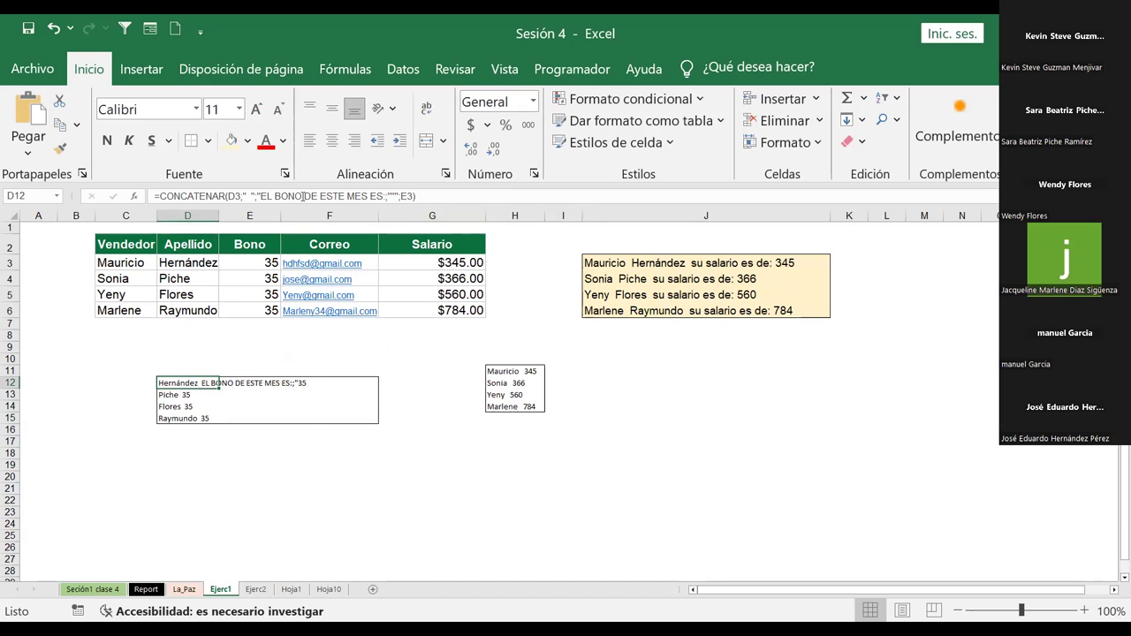
# Close the string in D12's formula so it reads 'Hernández EL BONO DE ESTE MES ES: 35'
pyautogui.click(387, 195)
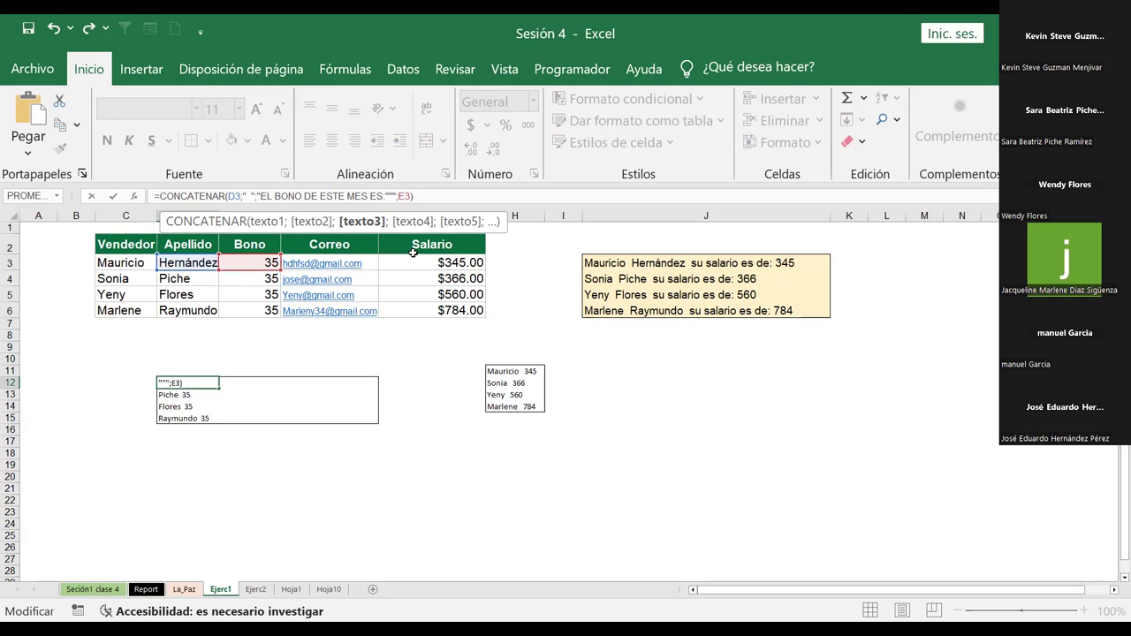
pyautogui.write('";')
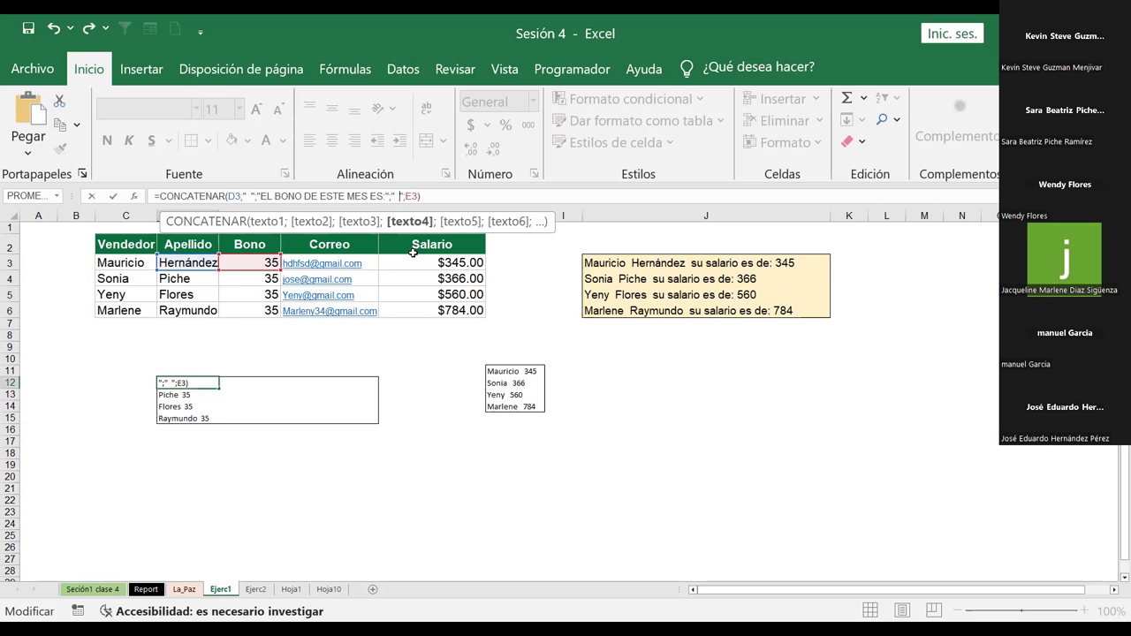
pyautogui.press('Return')
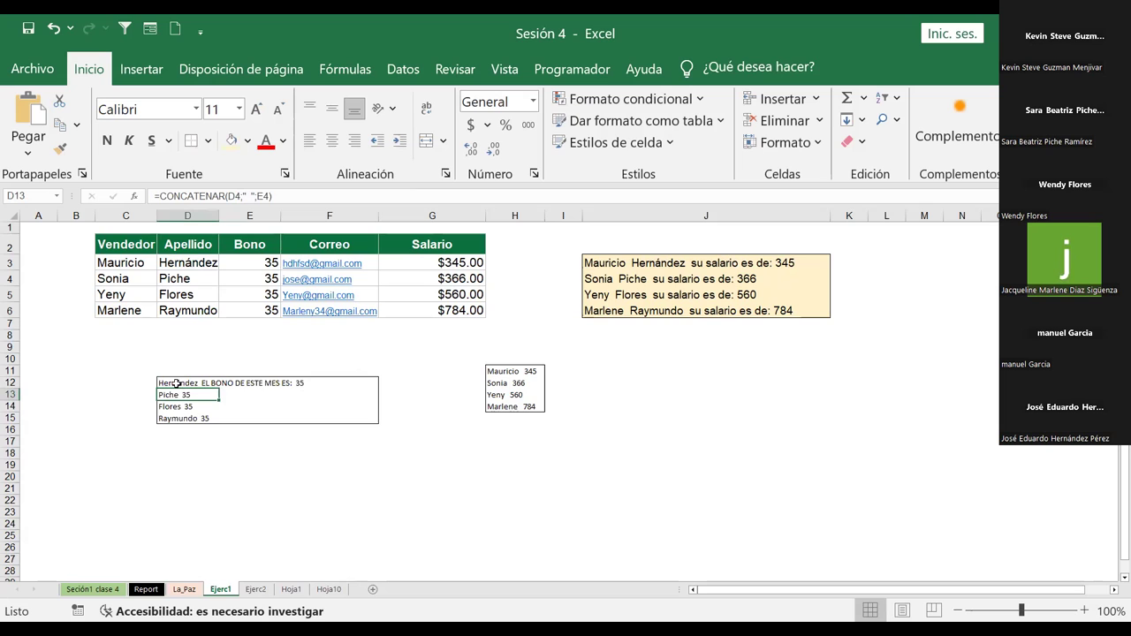
pyautogui.click(177, 383)
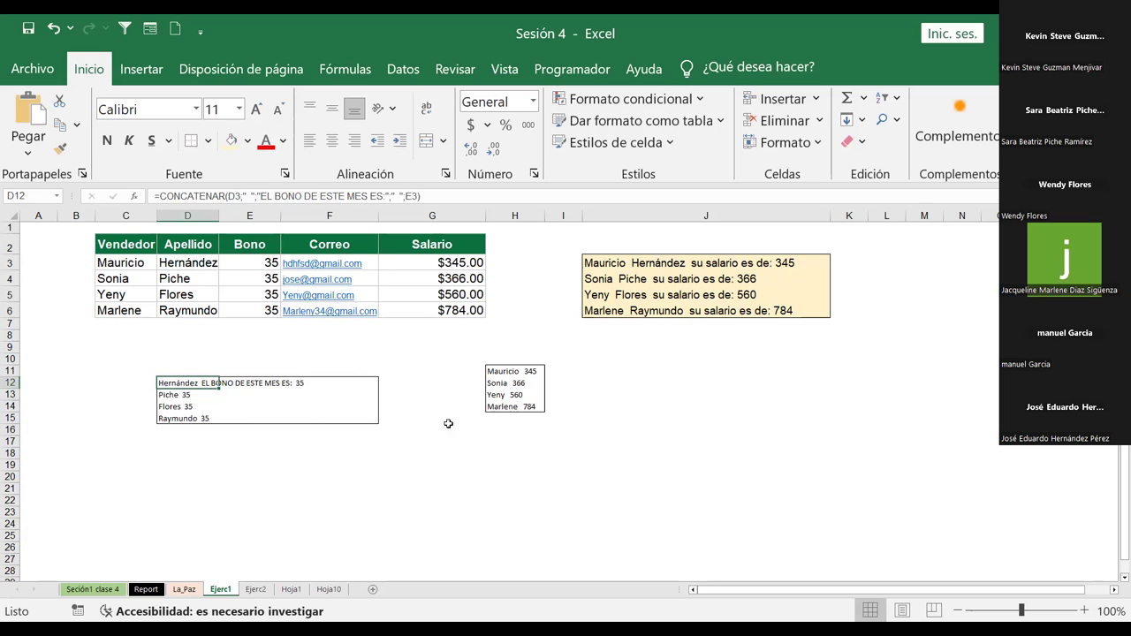
# Give D12:F12 a yellow fill and a larger font, then go to the La_Paz sheet
pyautogui.click(669, 370)
pyautogui.click(181, 382)
pyautogui.moveTo(173, 384); pyautogui.dragTo(323, 386)
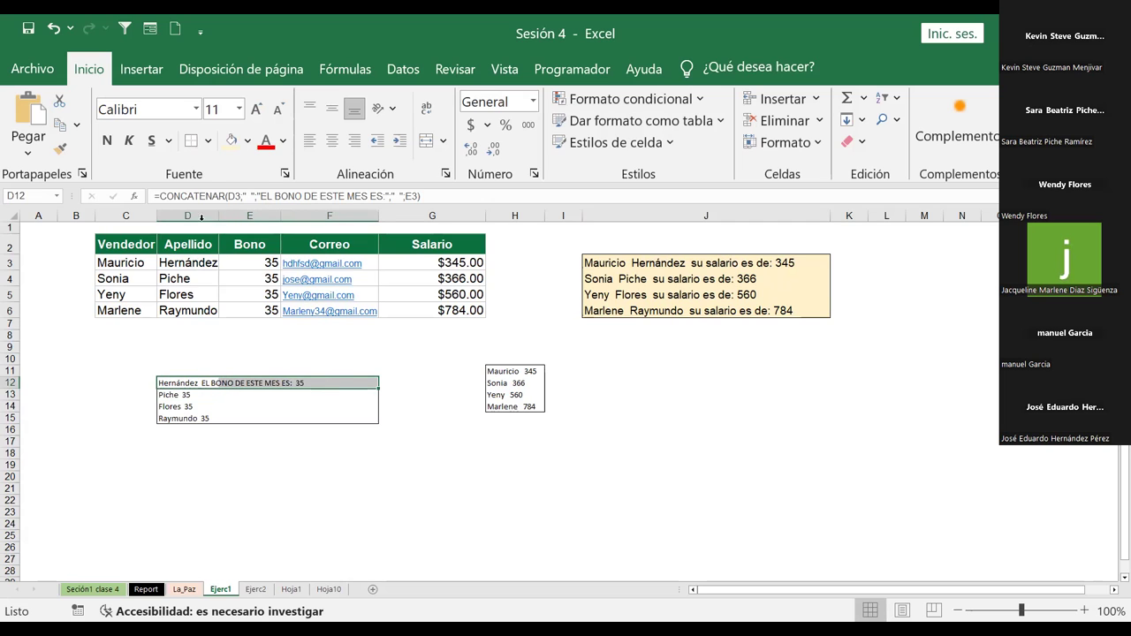
pyautogui.click(231, 140)
pyautogui.click(257, 110)
pyautogui.click(437, 379)
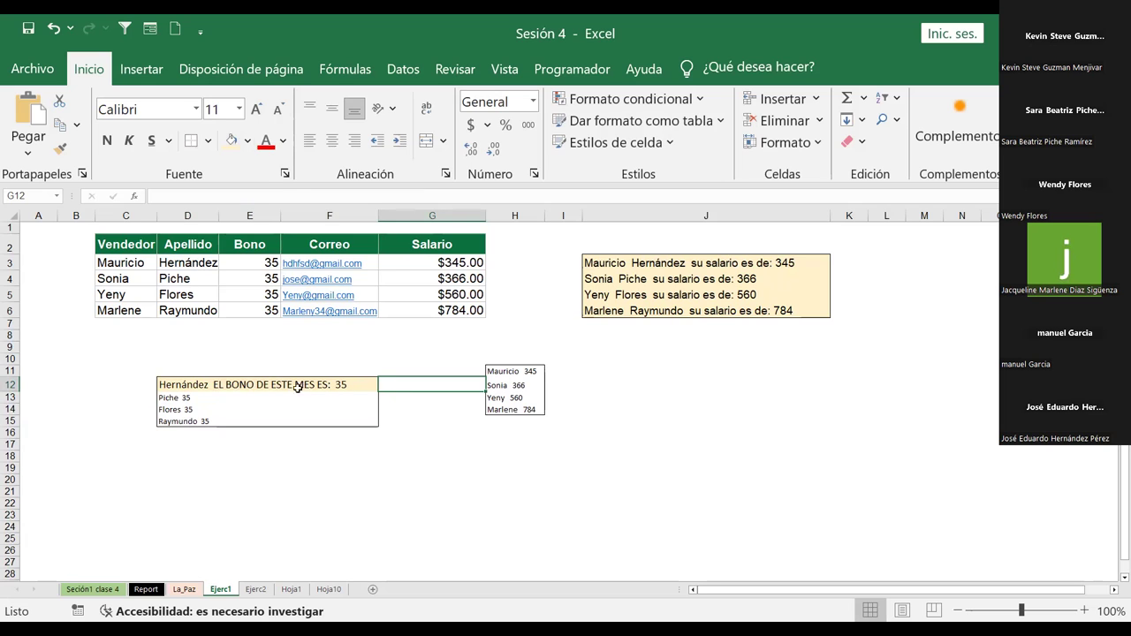
pyautogui.click(357, 343)
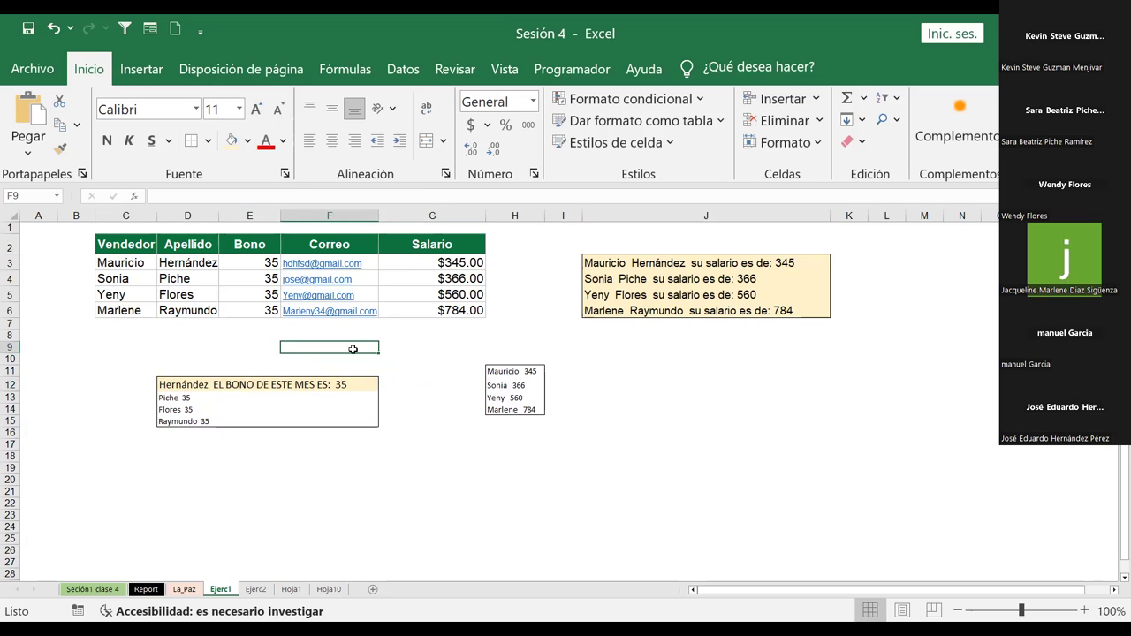
pyautogui.click(194, 592)
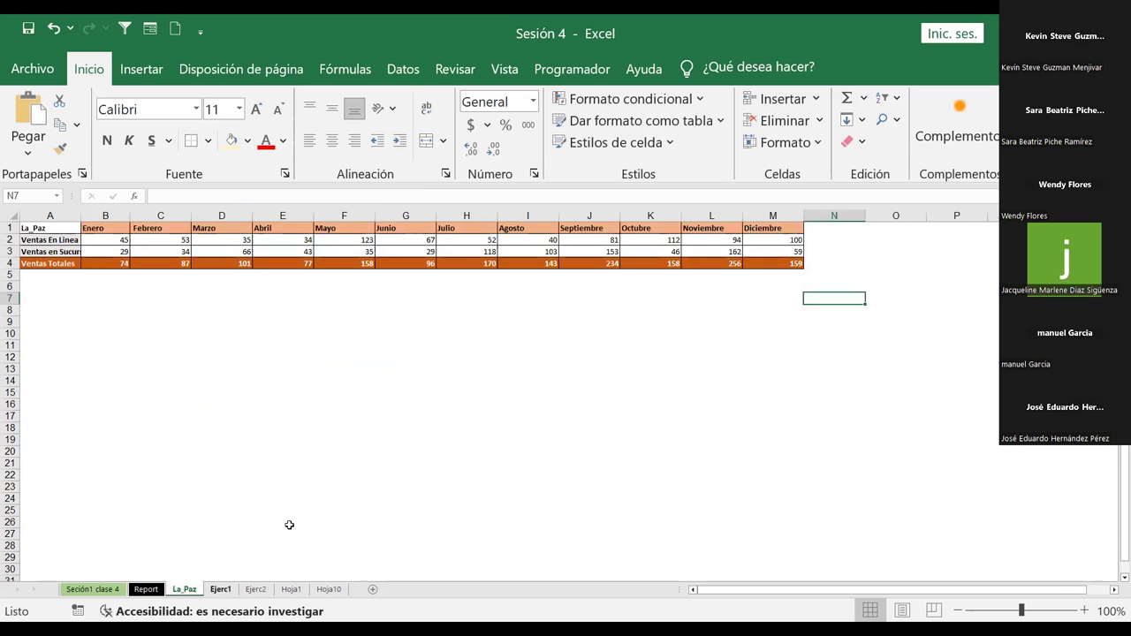
# Inspect La_Paz's Junio through Diciembre online and branch sales values and the July total
pyautogui.click(303, 370)
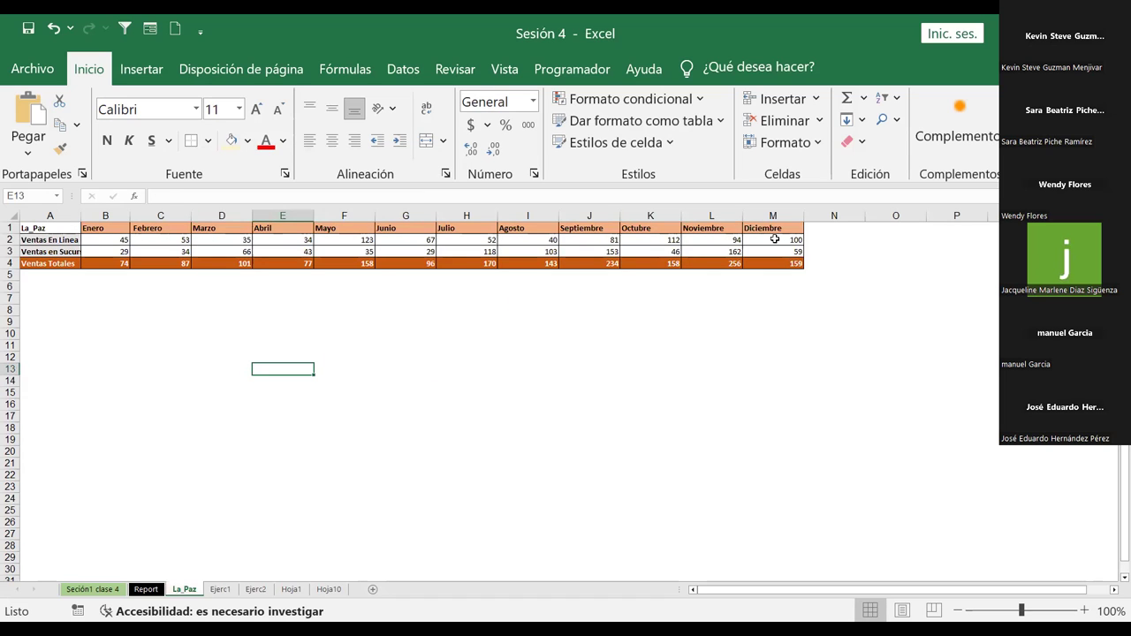
pyautogui.click(772, 239)
pyautogui.click(458, 251)
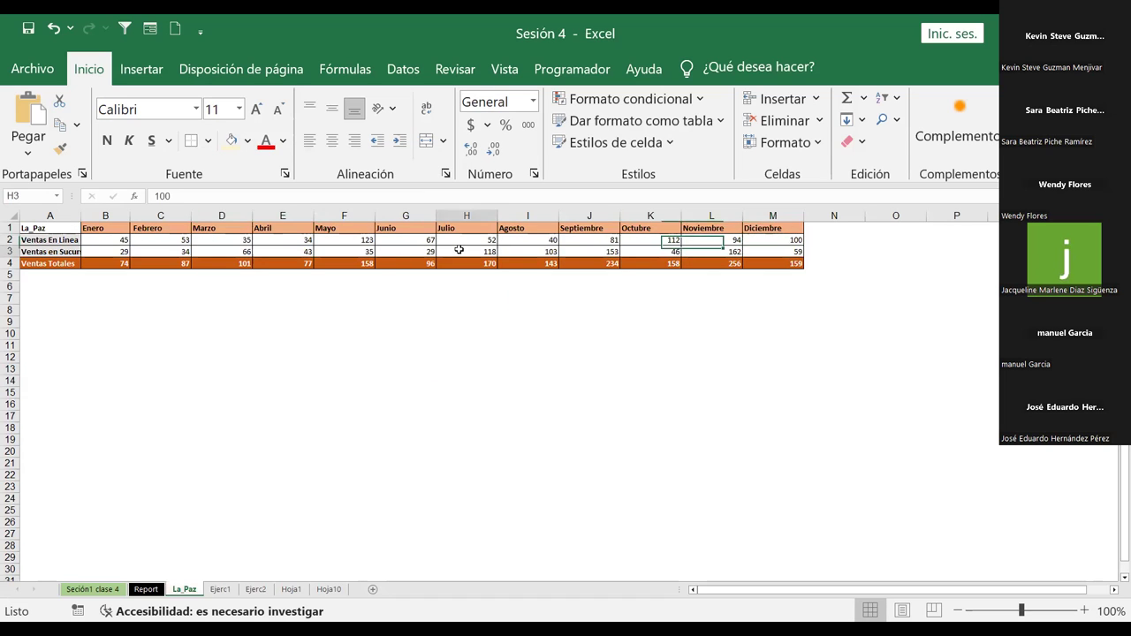
pyautogui.click(471, 265)
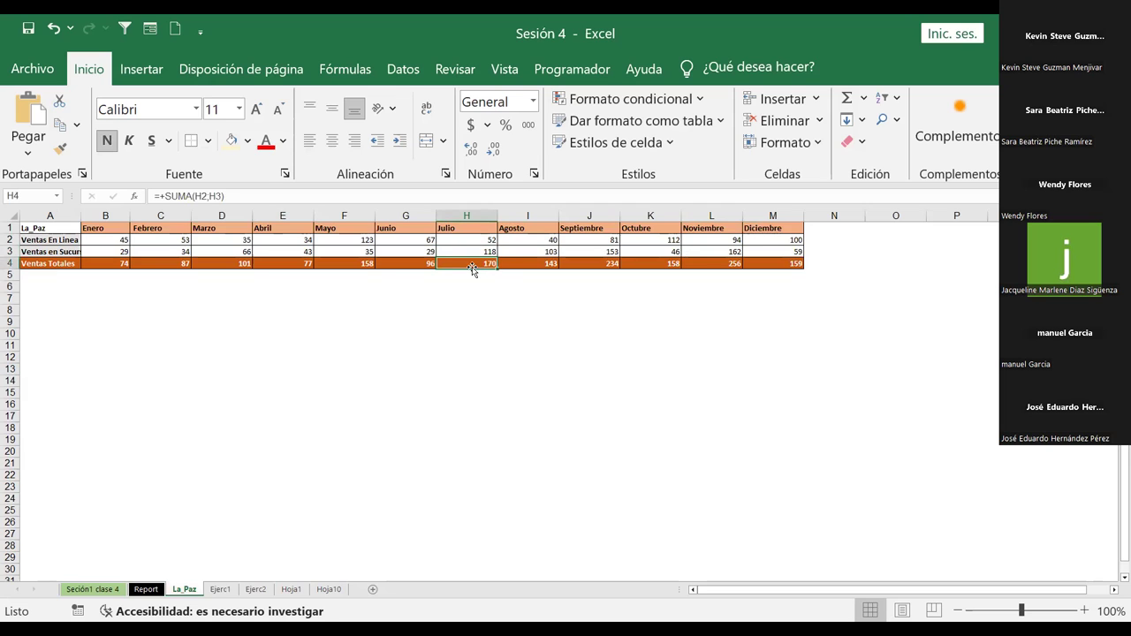
pyautogui.click(387, 251)
pyautogui.click(389, 240)
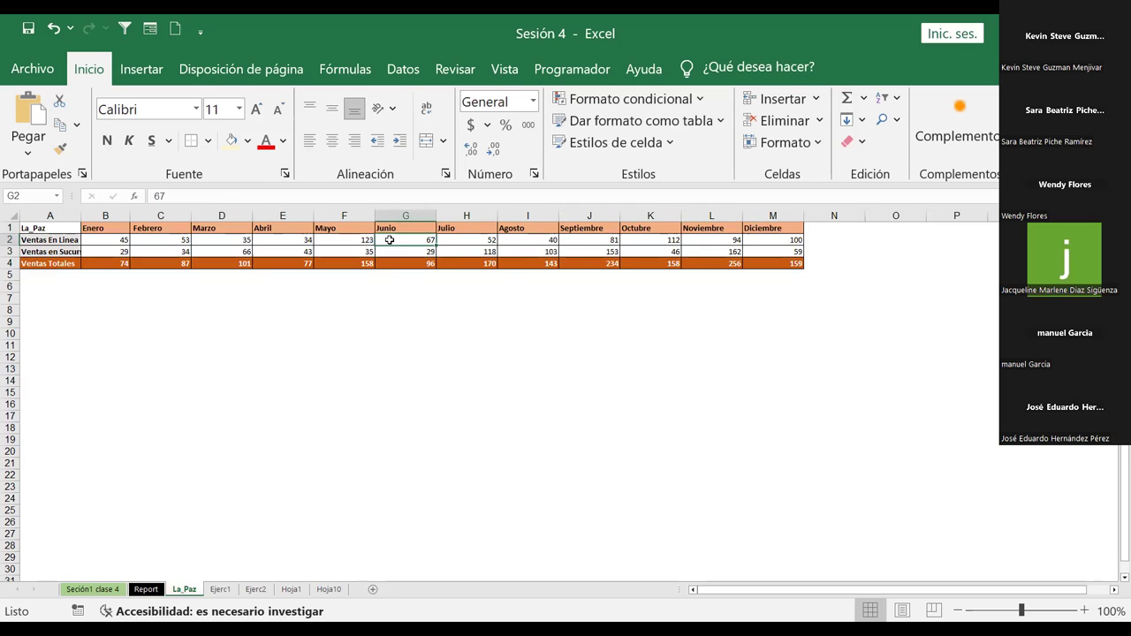
pyautogui.click(460, 239)
pyautogui.click(509, 241)
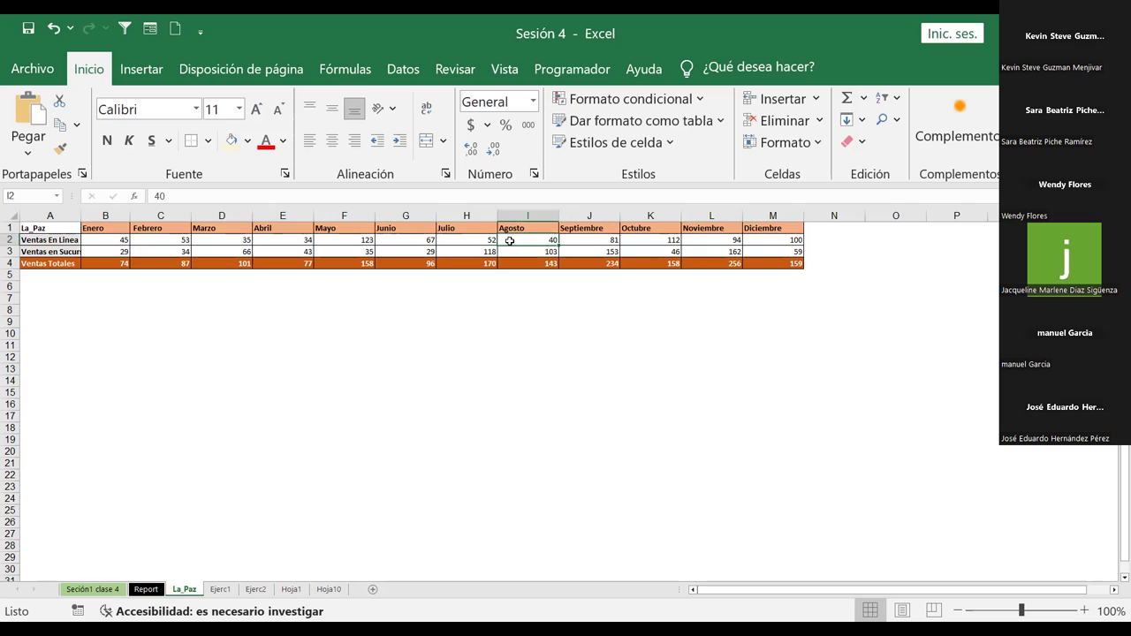
pyautogui.click(595, 242)
pyautogui.click(596, 252)
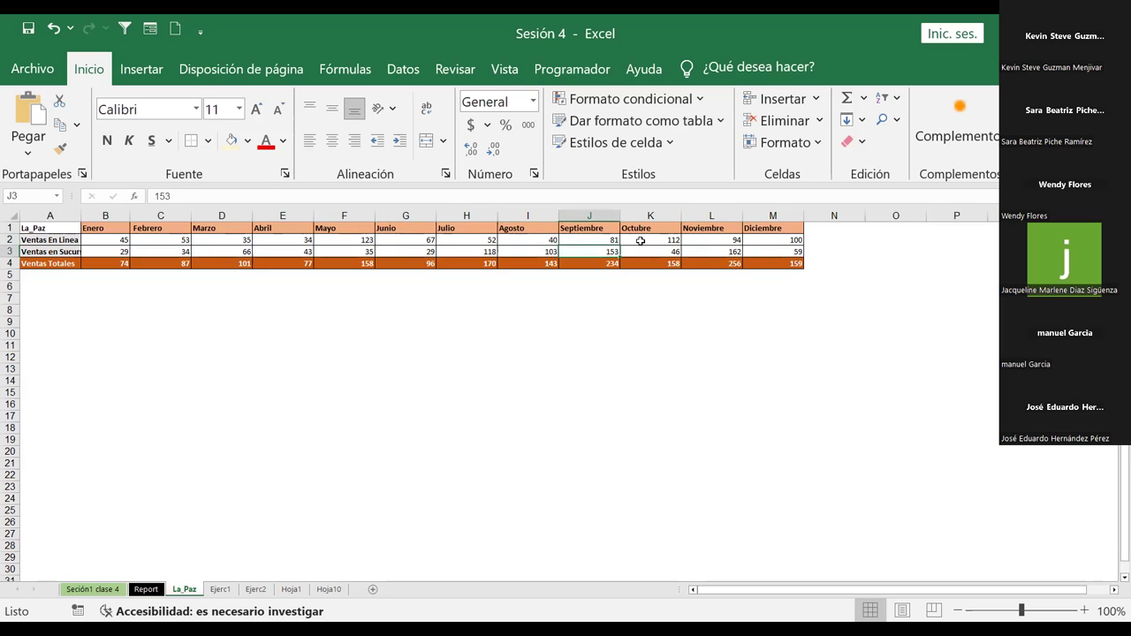
pyautogui.click(643, 241)
pyautogui.click(644, 252)
pyautogui.click(698, 240)
pyautogui.click(707, 252)
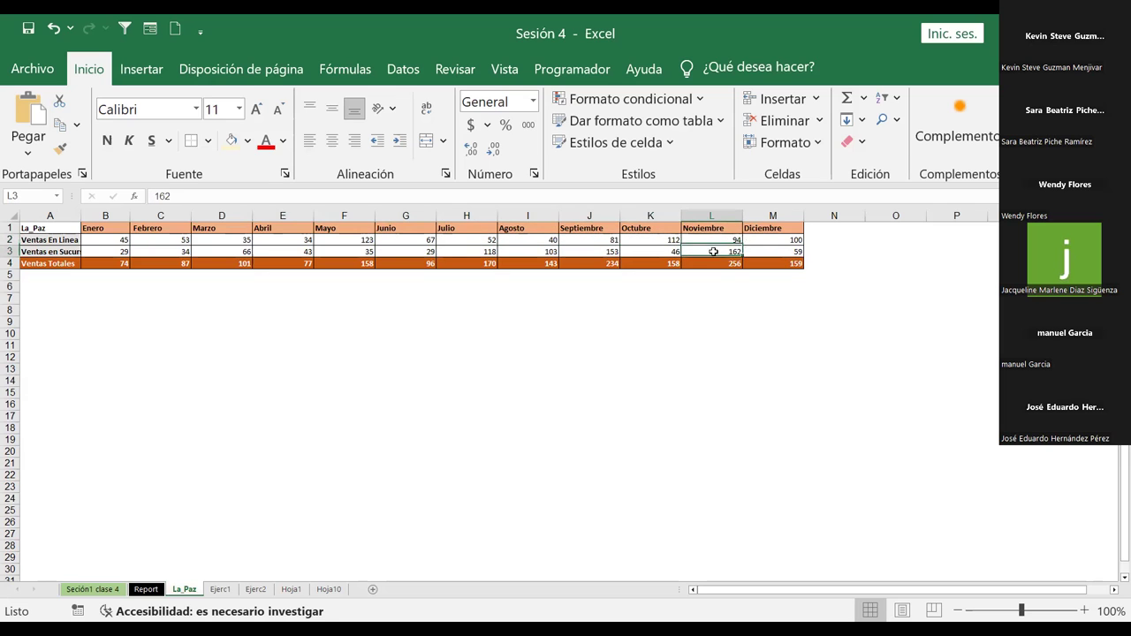
pyautogui.click(765, 240)
pyautogui.click(765, 252)
# Recheck the Febrero through Octubre branch sales values, then return to the Report sheet
pyautogui.click(654, 252)
pyautogui.click(590, 251)
pyautogui.click(469, 252)
pyautogui.click(407, 252)
pyautogui.click(301, 252)
pyautogui.click(190, 252)
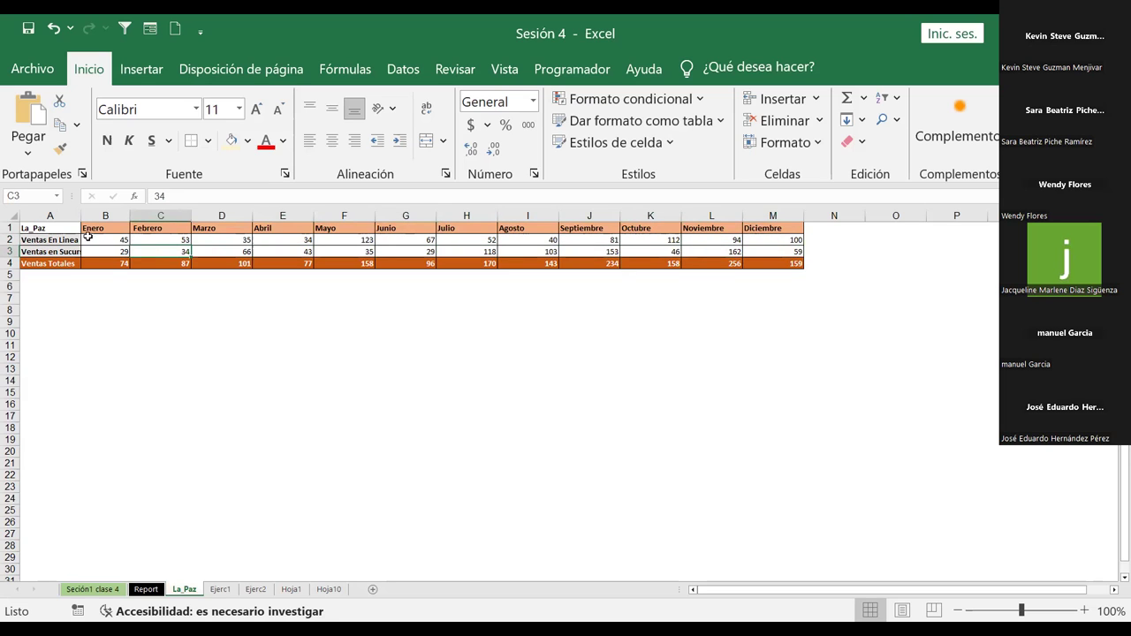
pyautogui.click(154, 590)
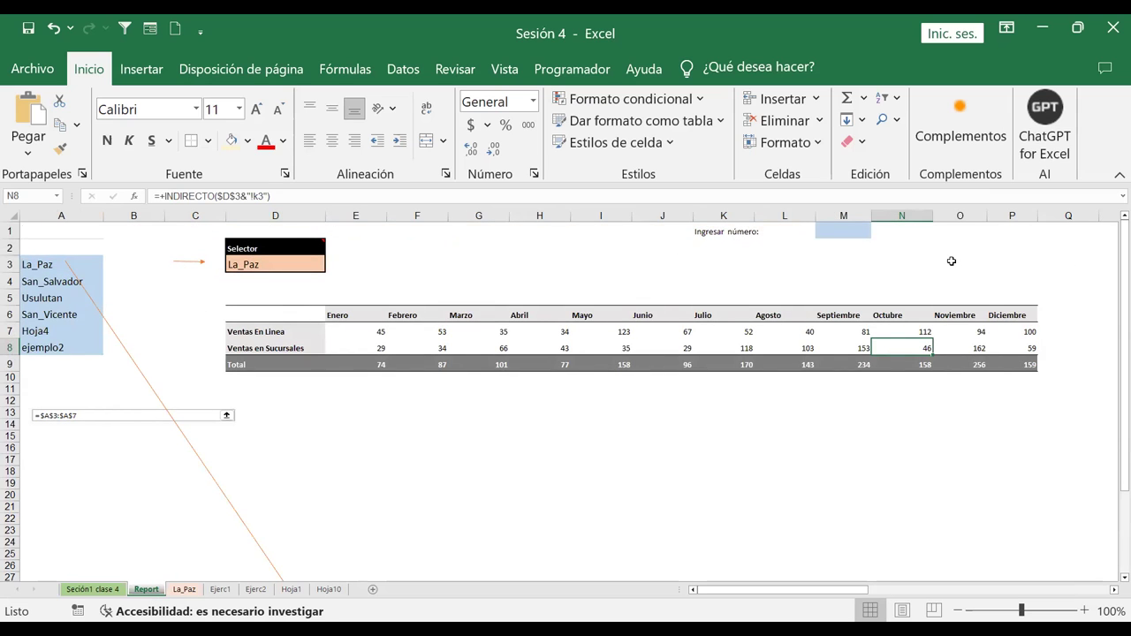
# Read the INDIRECTO formulas in the Report's branch-sales cells from Marzo through Diciembre
pyautogui.click(513, 348)
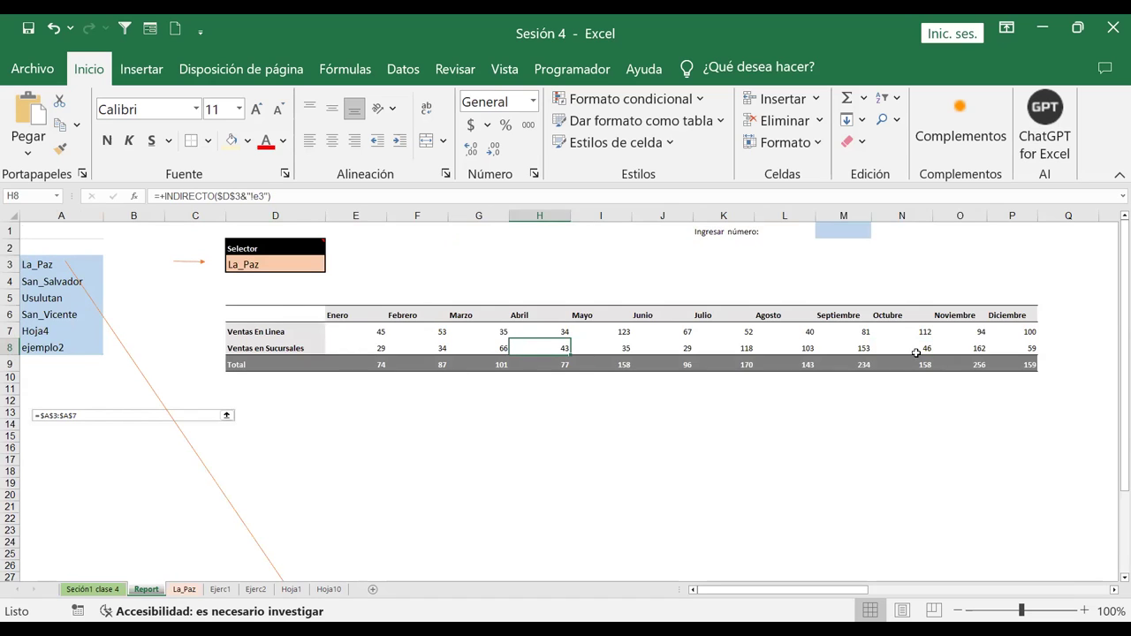
pyautogui.click(1021, 350)
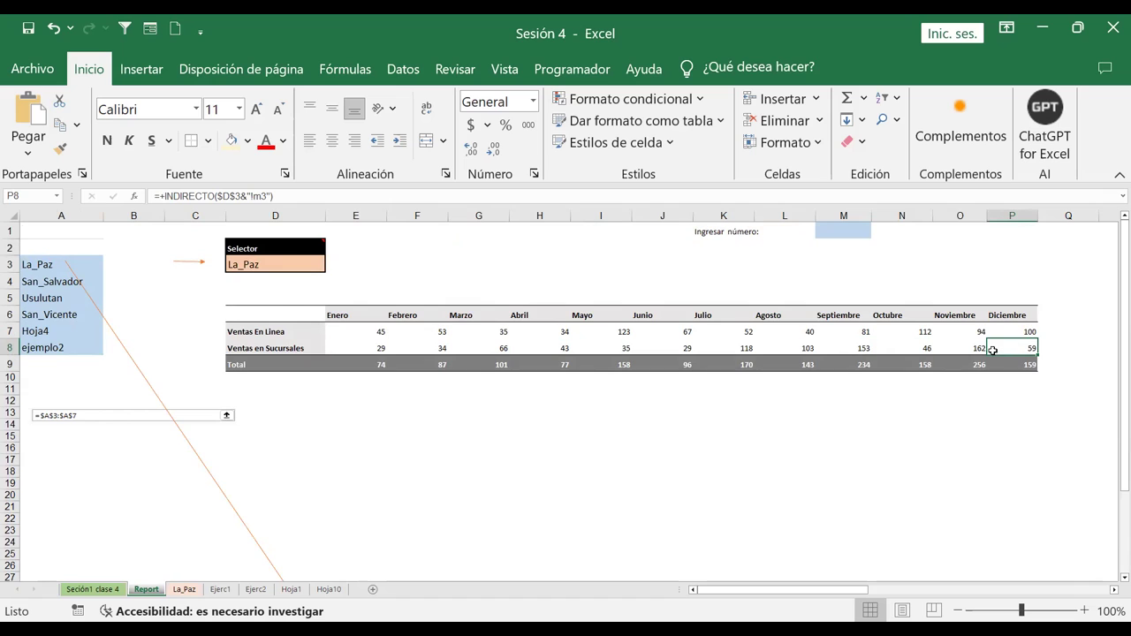
pyautogui.click(970, 348)
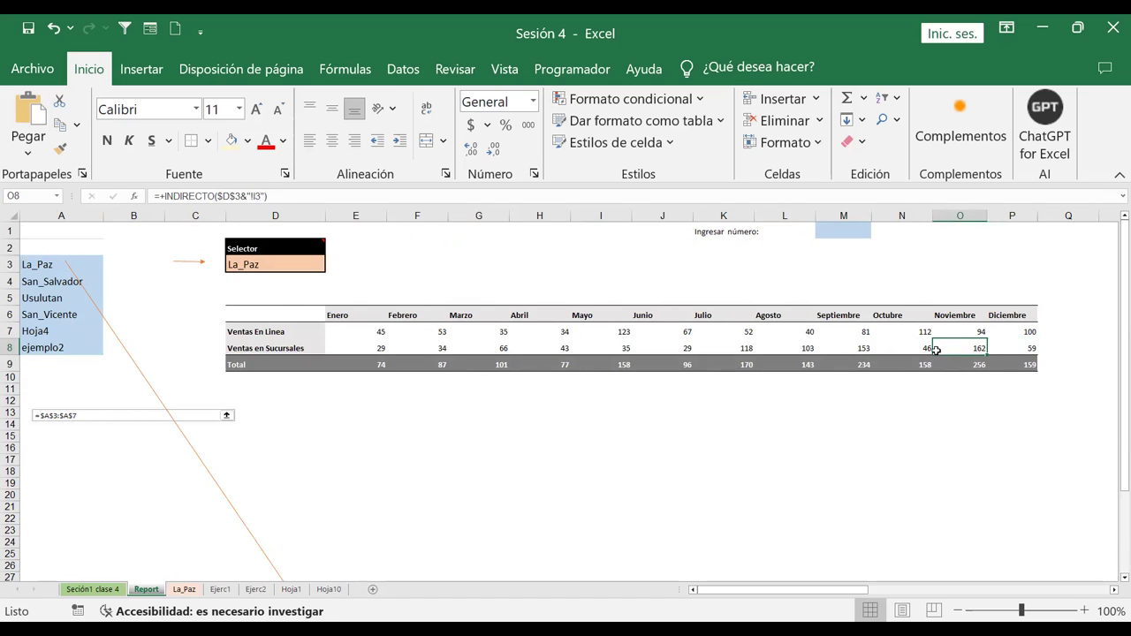
pyautogui.click(920, 350)
pyautogui.moveTo(805, 347); pyautogui.dragTo(844, 348)
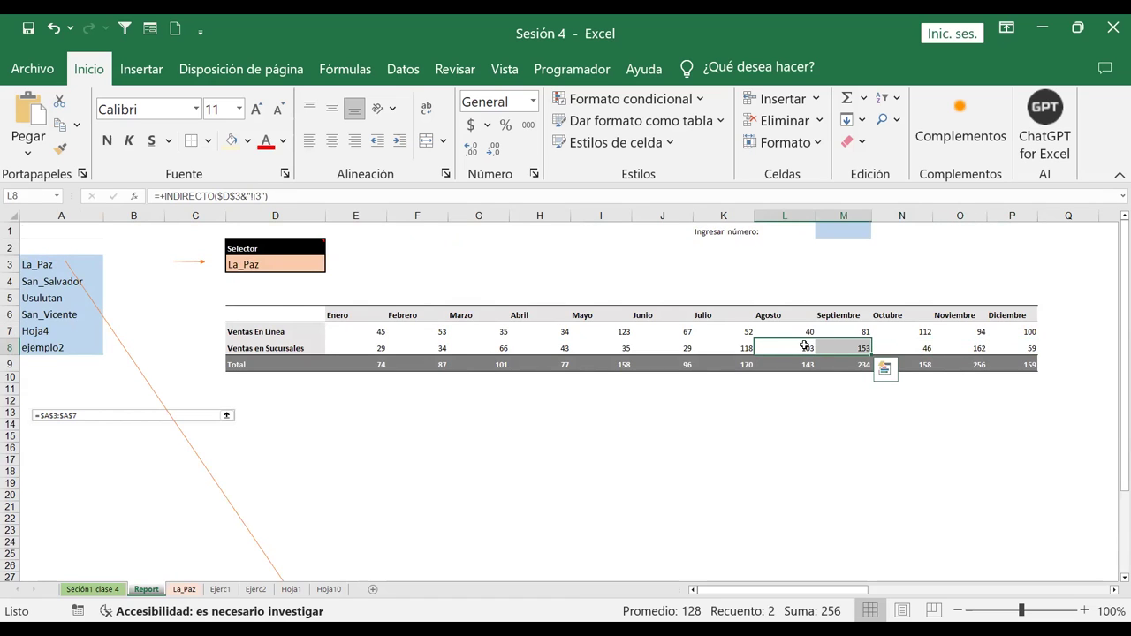
pyautogui.click(696, 352)
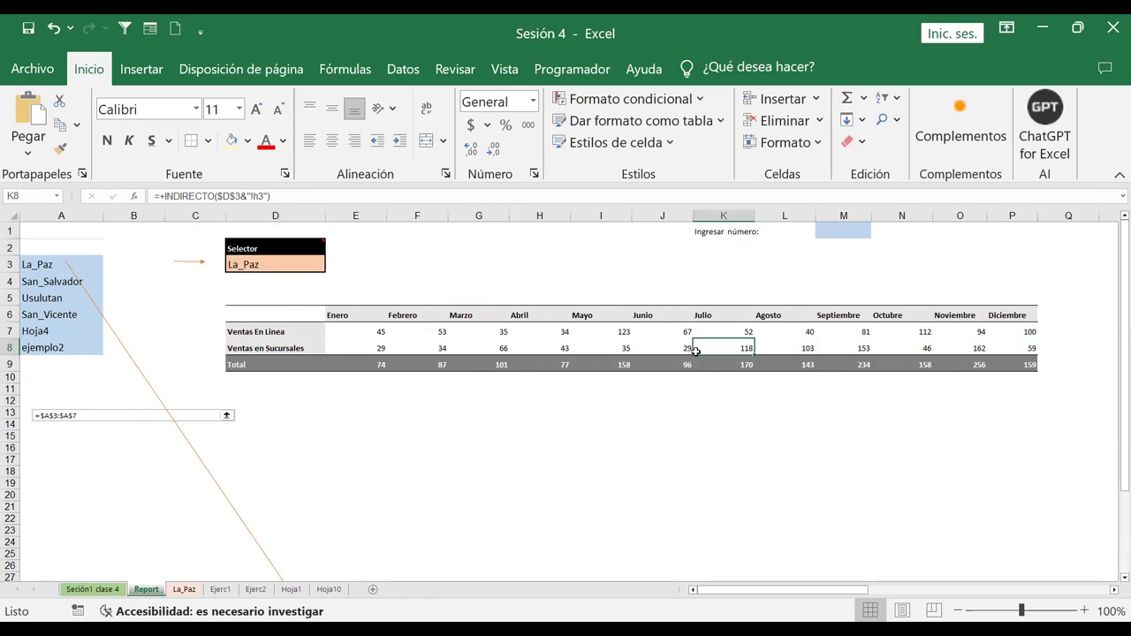
pyautogui.click(509, 352)
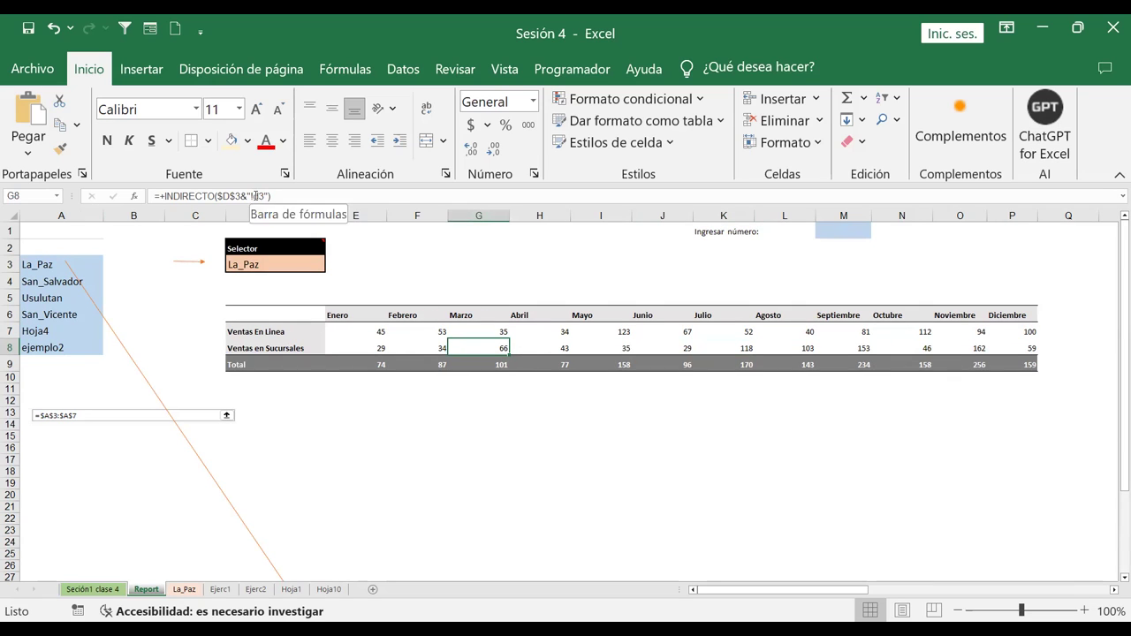
# Compare La_Paz's Marzo online and branch values in D2 and D3 against the Report sheet
pyautogui.click(183, 589)
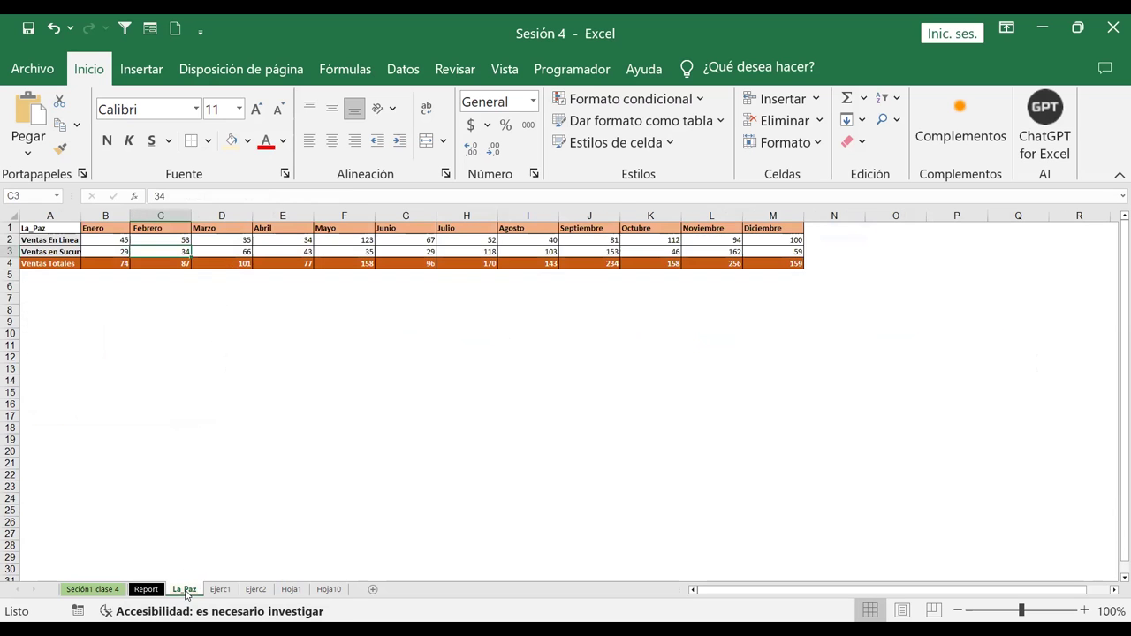
pyautogui.click(235, 241)
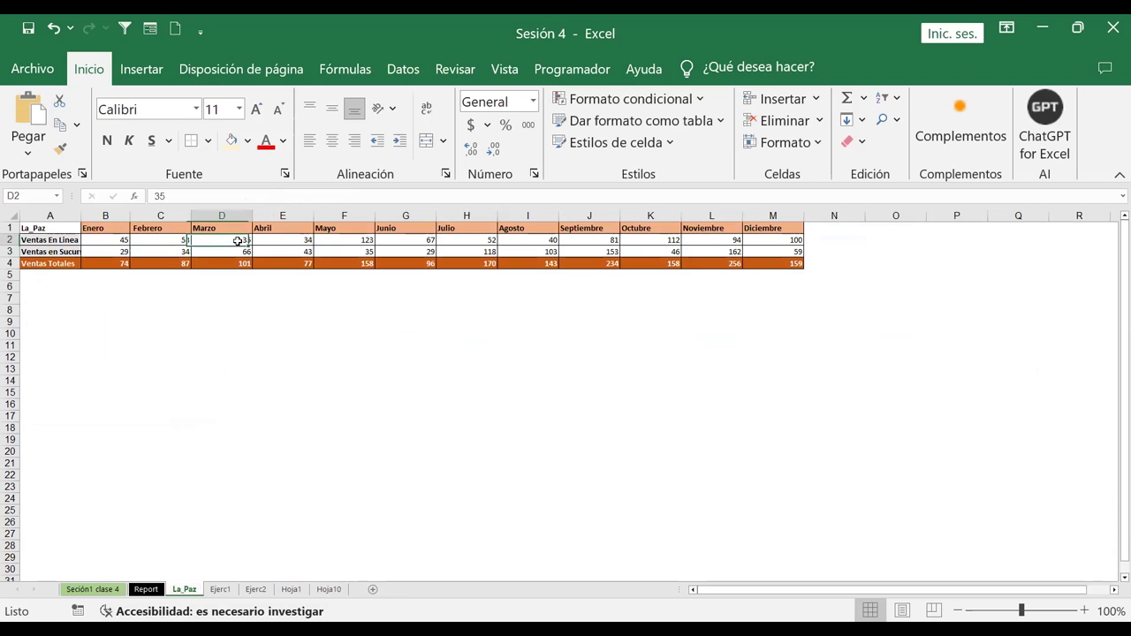
pyautogui.click(146, 589)
pyautogui.click(183, 589)
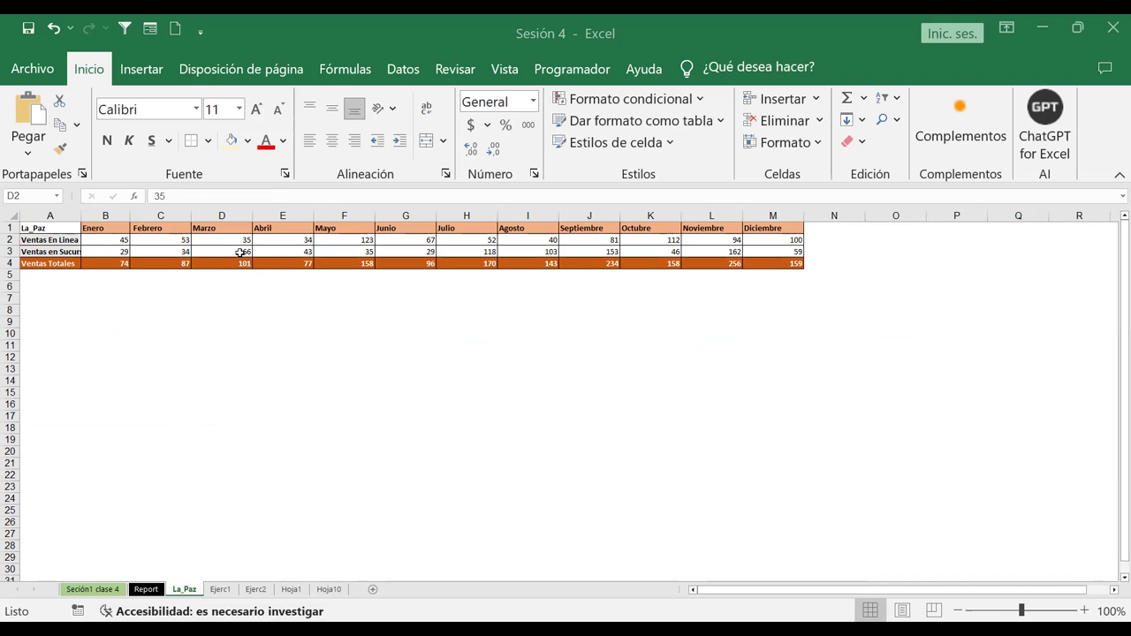
pyautogui.click(243, 252)
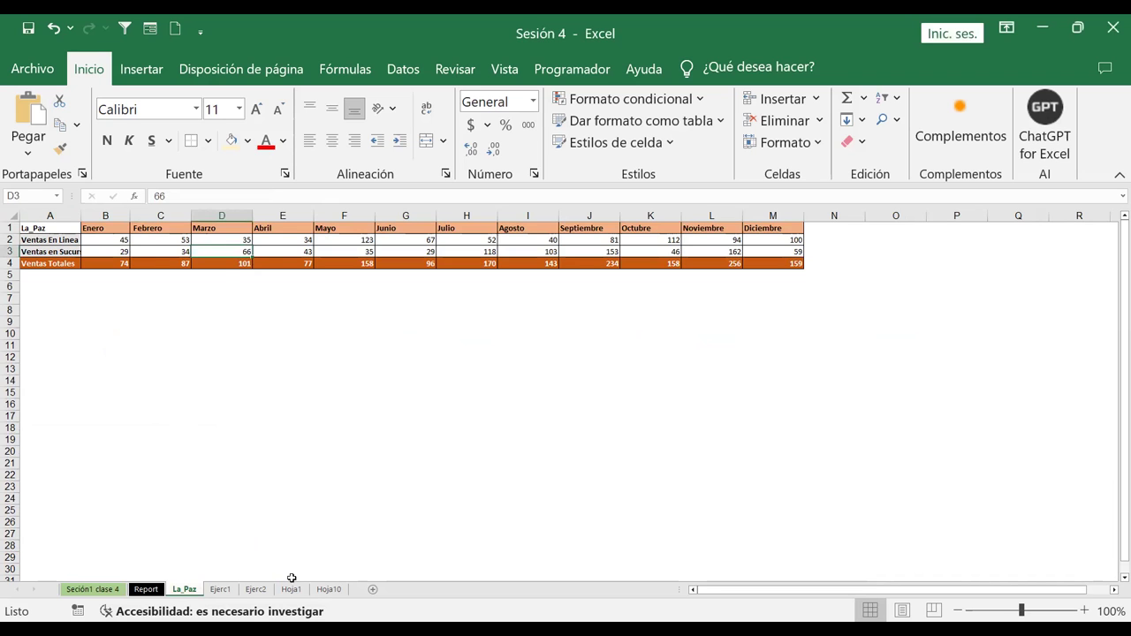
pyautogui.click(150, 590)
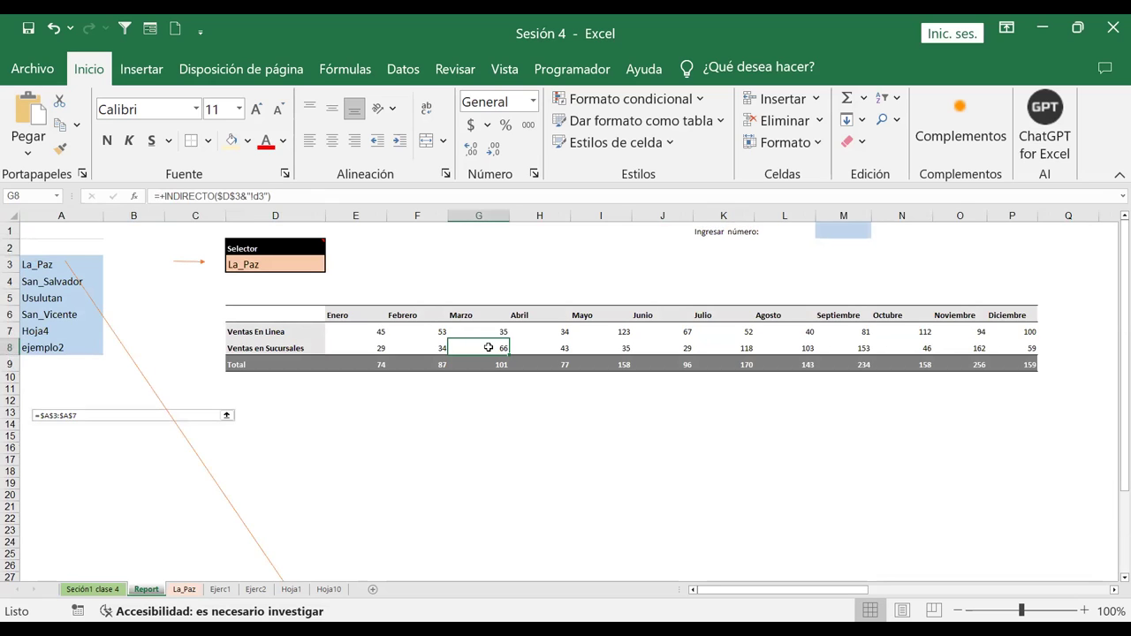
# Copy G8's Marzo branch-sales INDIRECTO formula and paste it into J10 on Ejerc1
pyautogui.hotkey('ctrl', 'c')
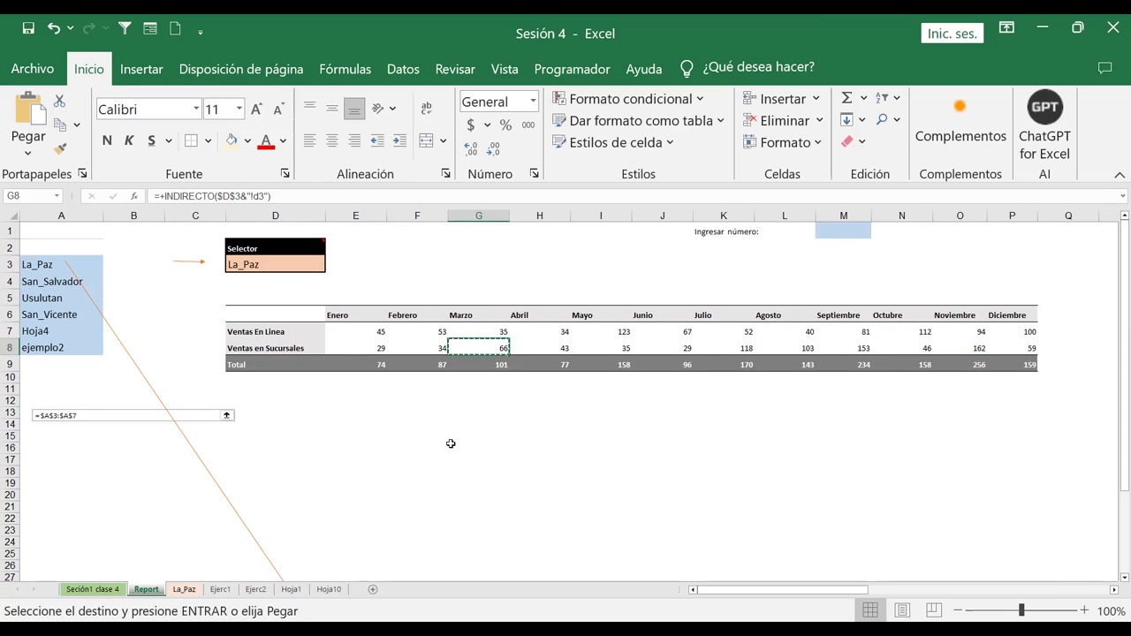
pyautogui.click(327, 590)
pyautogui.click(285, 591)
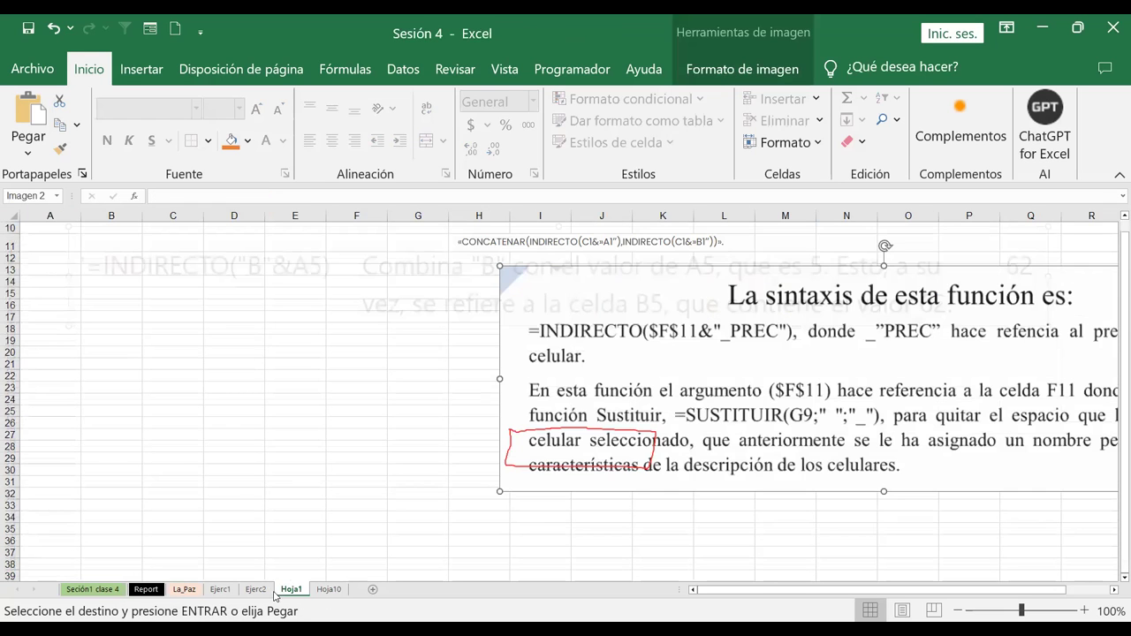
pyautogui.click(253, 590)
pyautogui.click(220, 590)
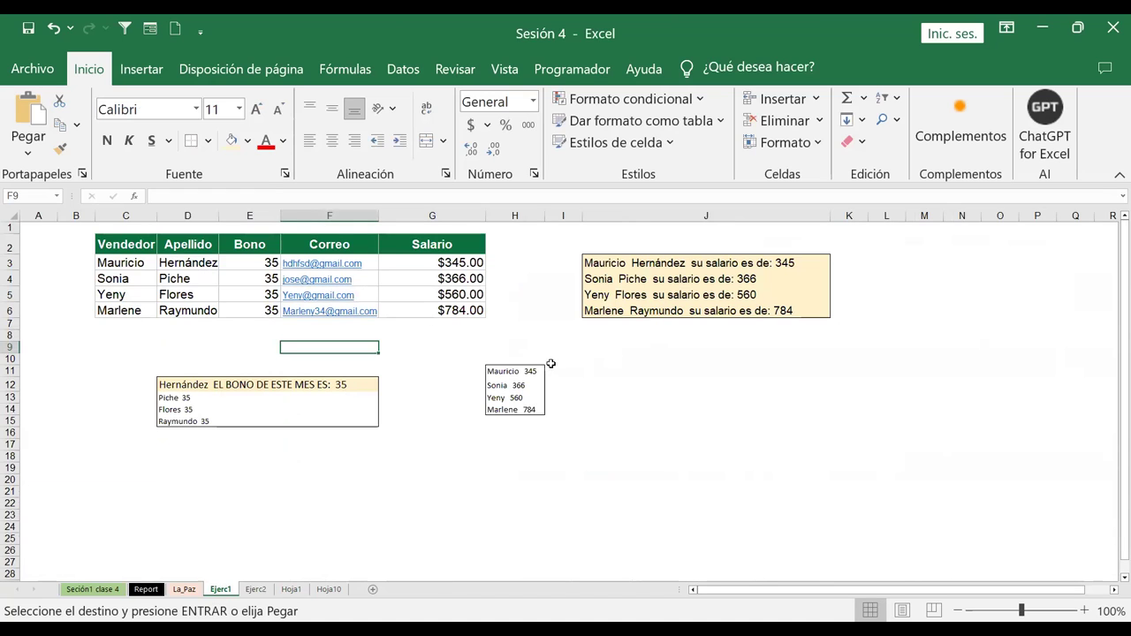
pyautogui.click(623, 365)
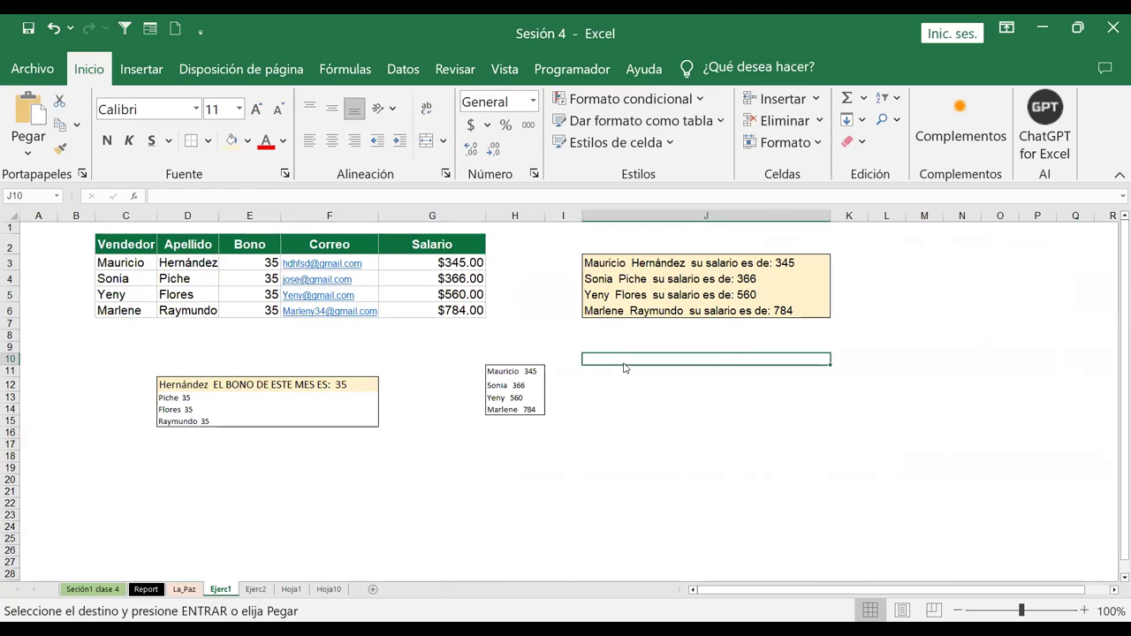
pyautogui.hotkey('ctrl', 'v')
# Dismiss the security warning and make J10's INDIRECTO formula plain text with a leading apostrophe
pyautogui.click(648, 417)
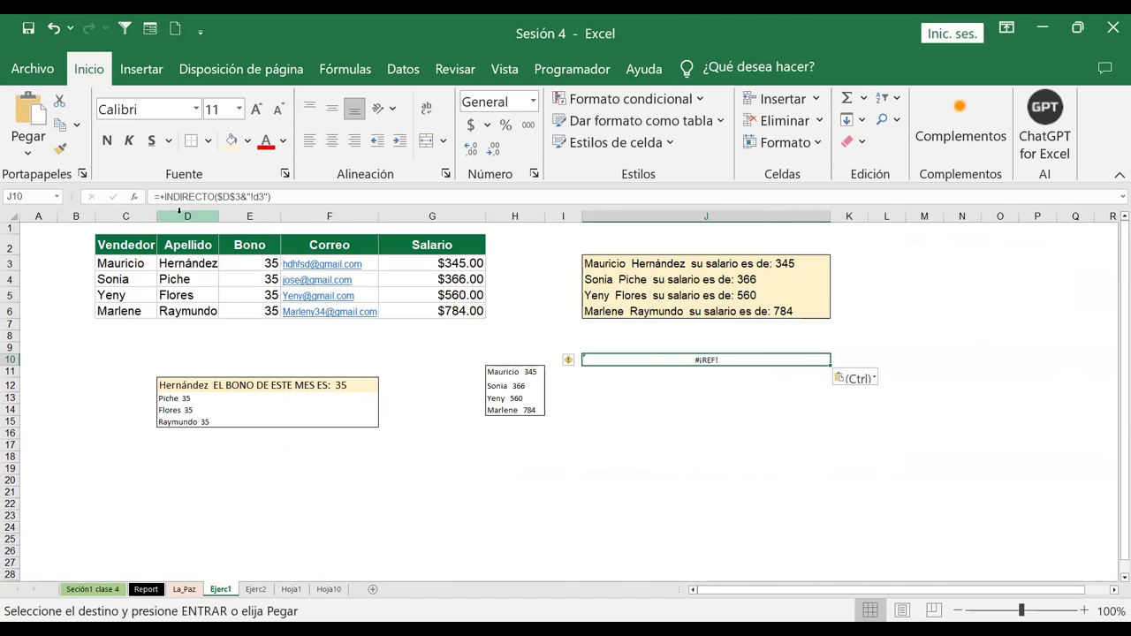
pyautogui.click(167, 198)
pyautogui.press('BackSpace')
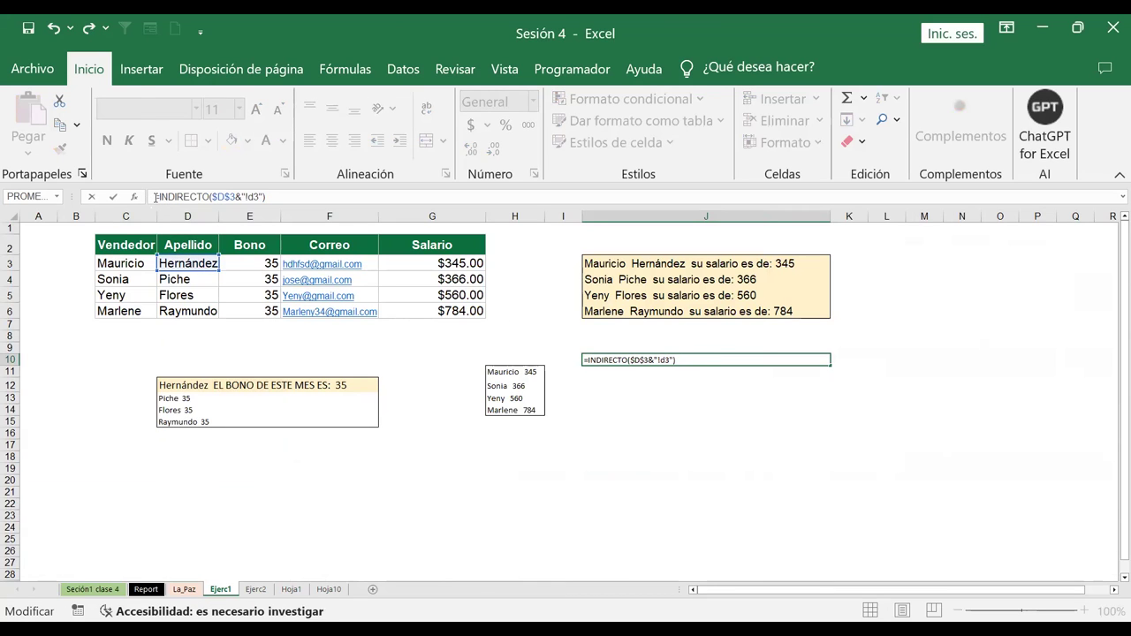
pyautogui.write('+')
pyautogui.press('BackSpace')
pyautogui.write("'")
pyautogui.press('Return')
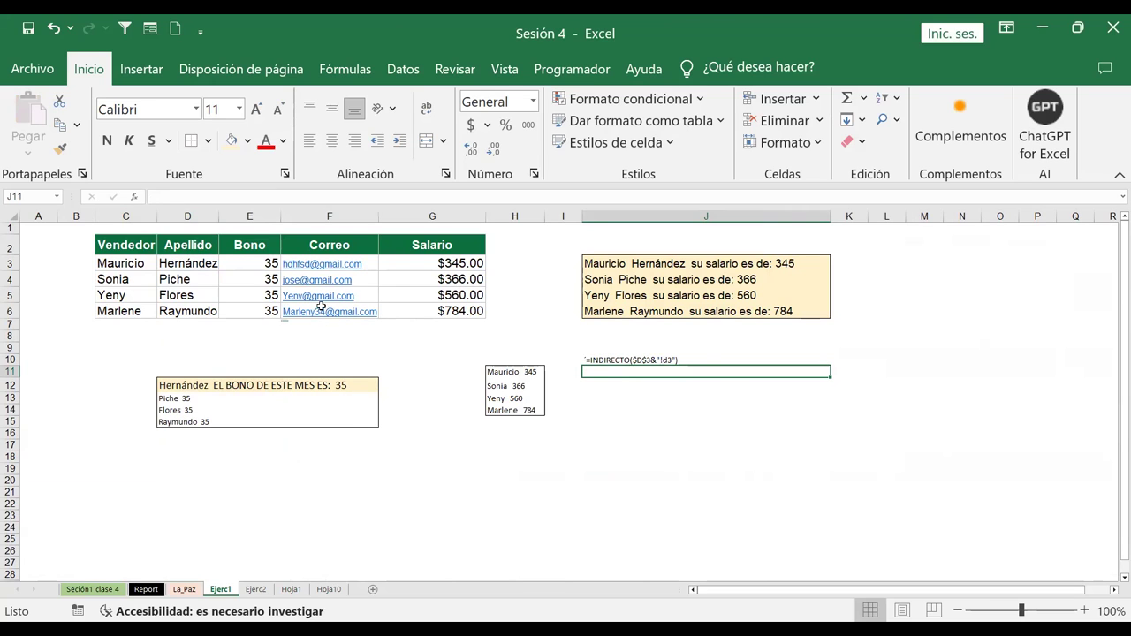
pyautogui.click(256, 385)
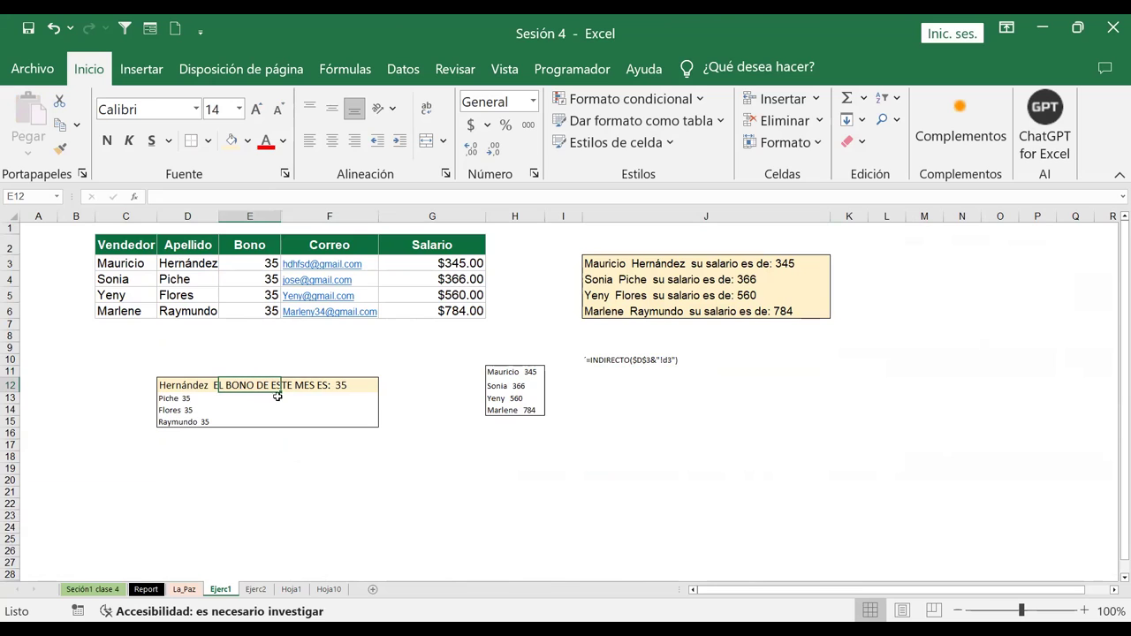
# Copy D12's CONCATENAR formula and try entering it as text in J12
pyautogui.click(177, 386)
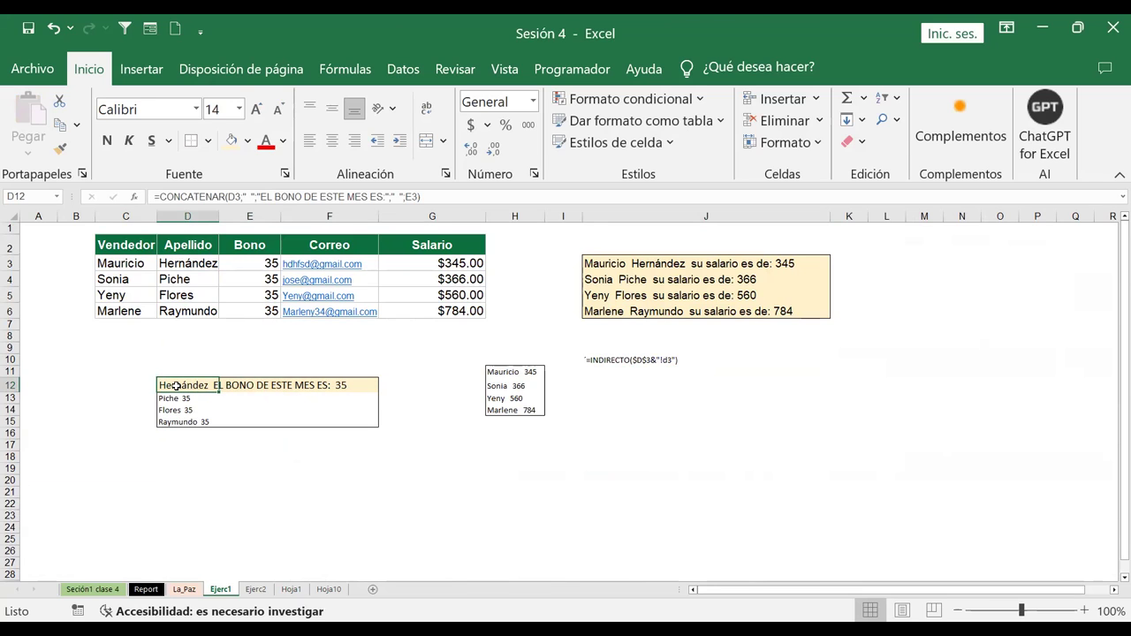
pyautogui.hotkey('ctrl', 'c')
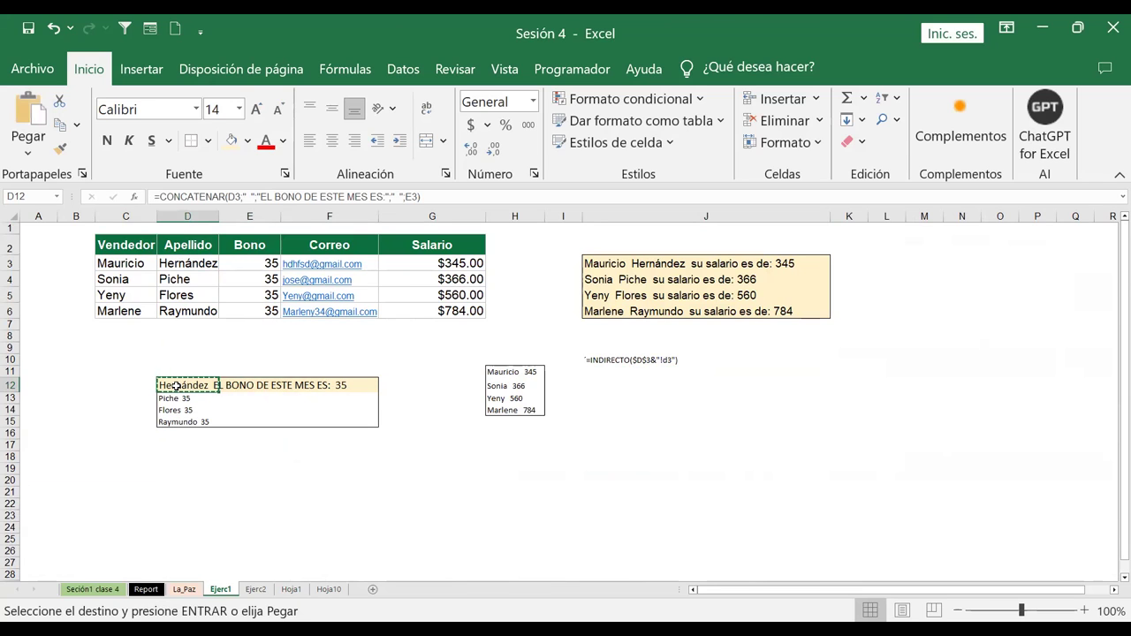
pyautogui.click(597, 382)
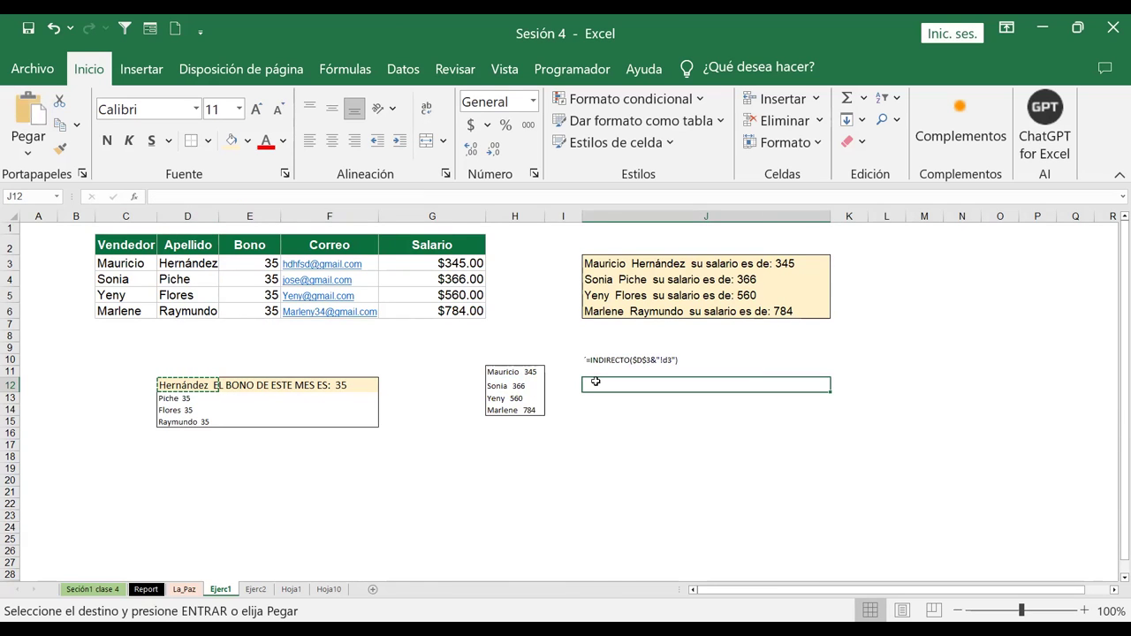
pyautogui.doubleClick(597, 382)
pyautogui.write("'")
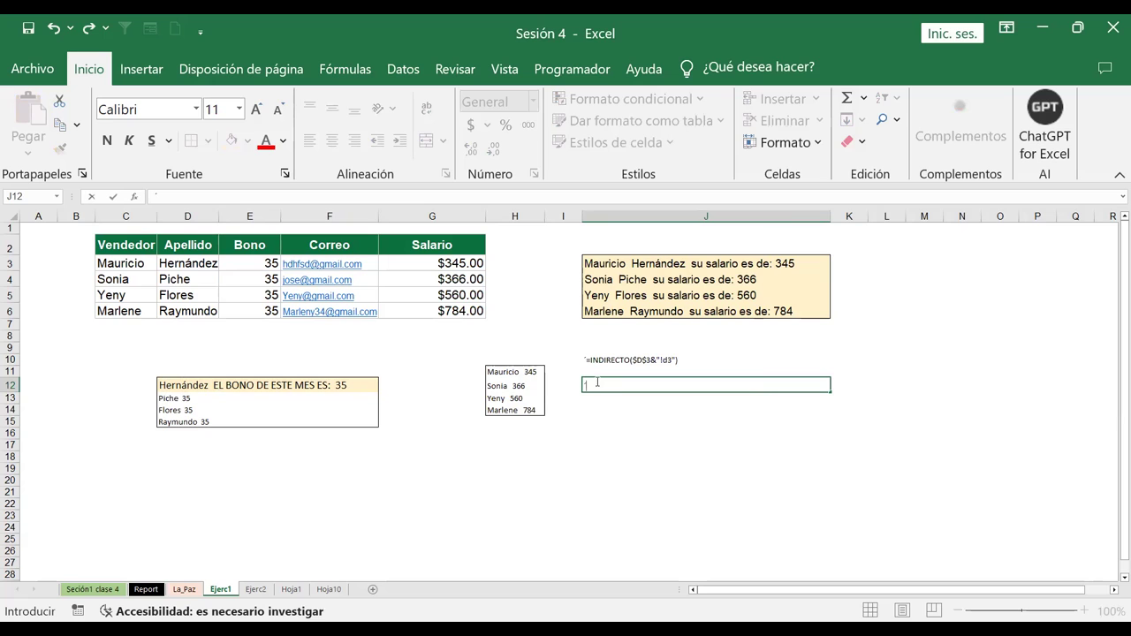
pyautogui.click(701, 437)
pyautogui.click(617, 389)
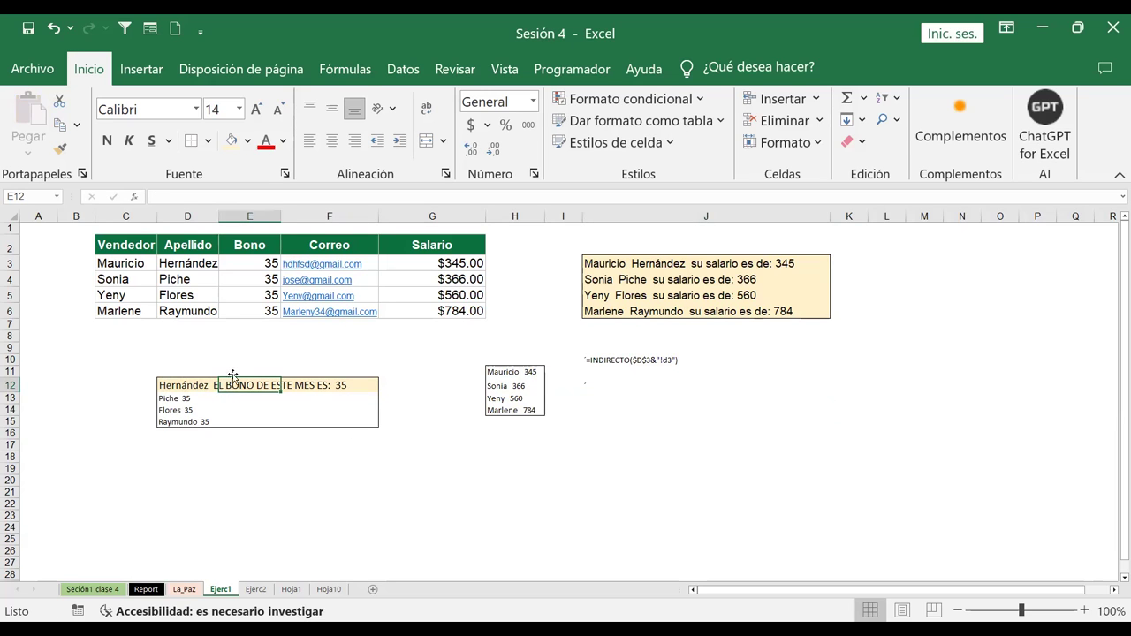
# Copy D12's formula text from the formula bar and paste it back so D12 shows it as text
pyautogui.click(168, 385)
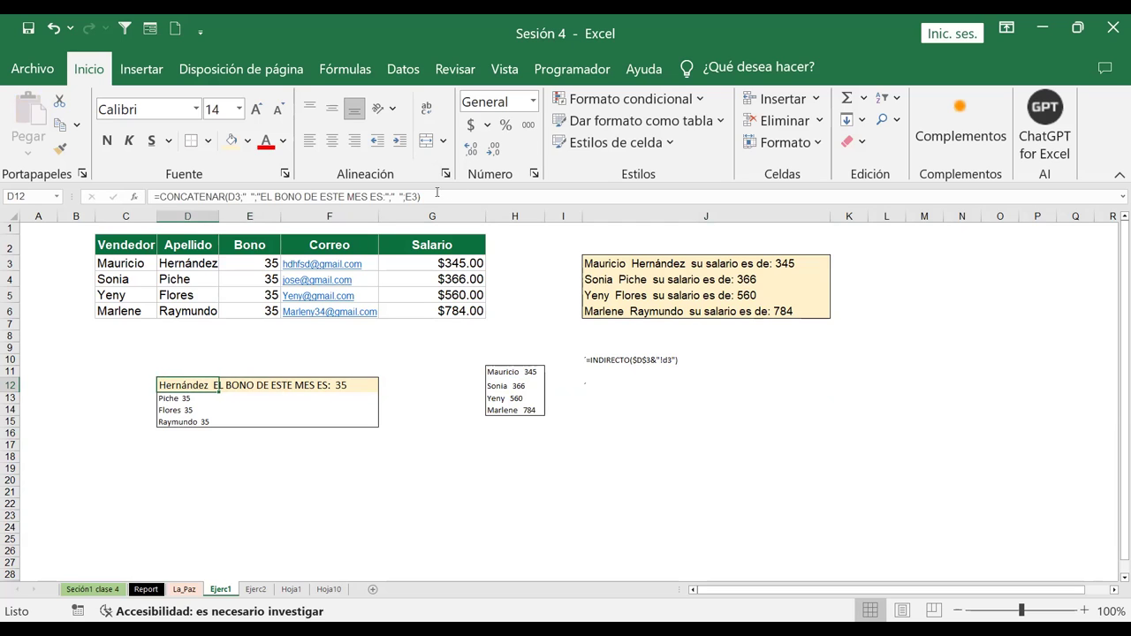
pyautogui.moveTo(433, 196); pyautogui.dragTo(196, 192)
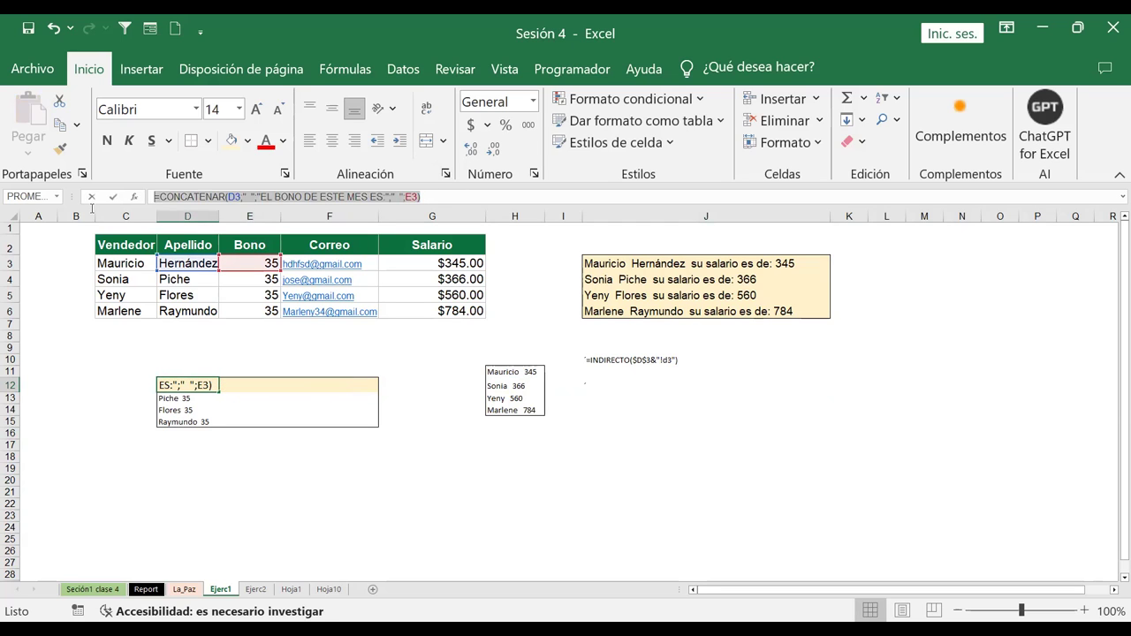
pyautogui.rightClick(197, 195)
pyautogui.click(612, 371)
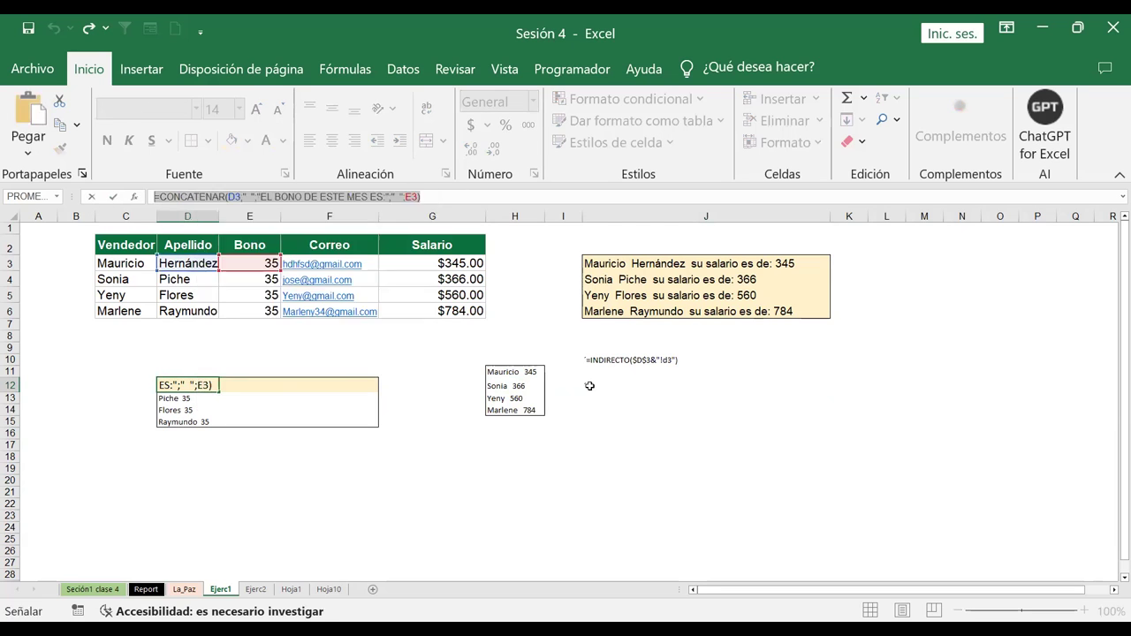
pyautogui.click(587, 385)
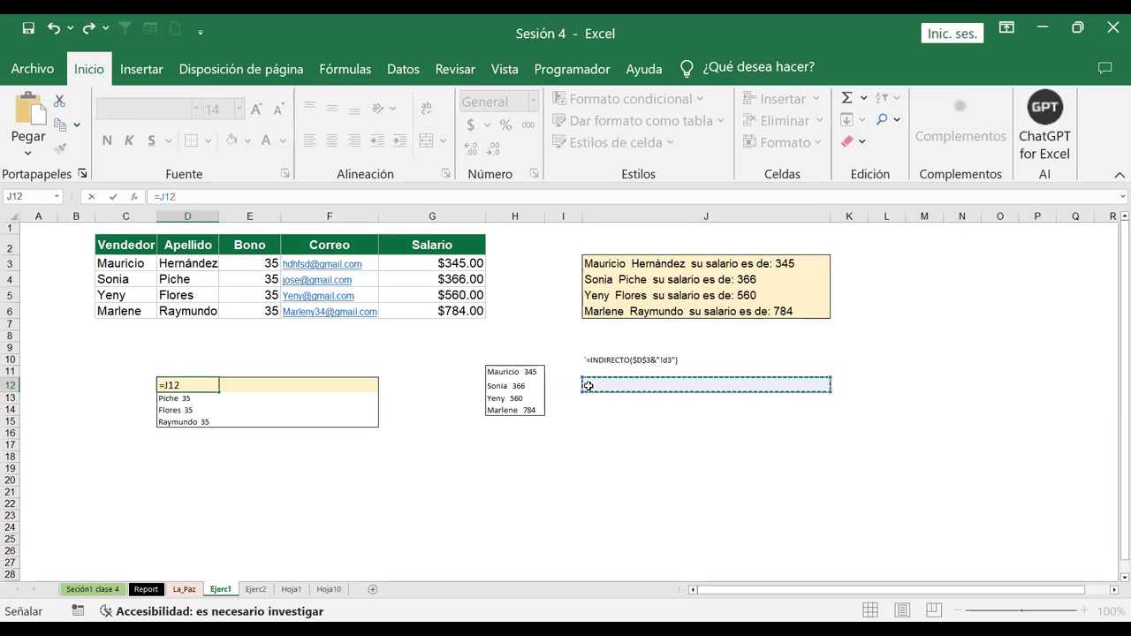
pyautogui.click(206, 197)
pyautogui.press('BackSpace')
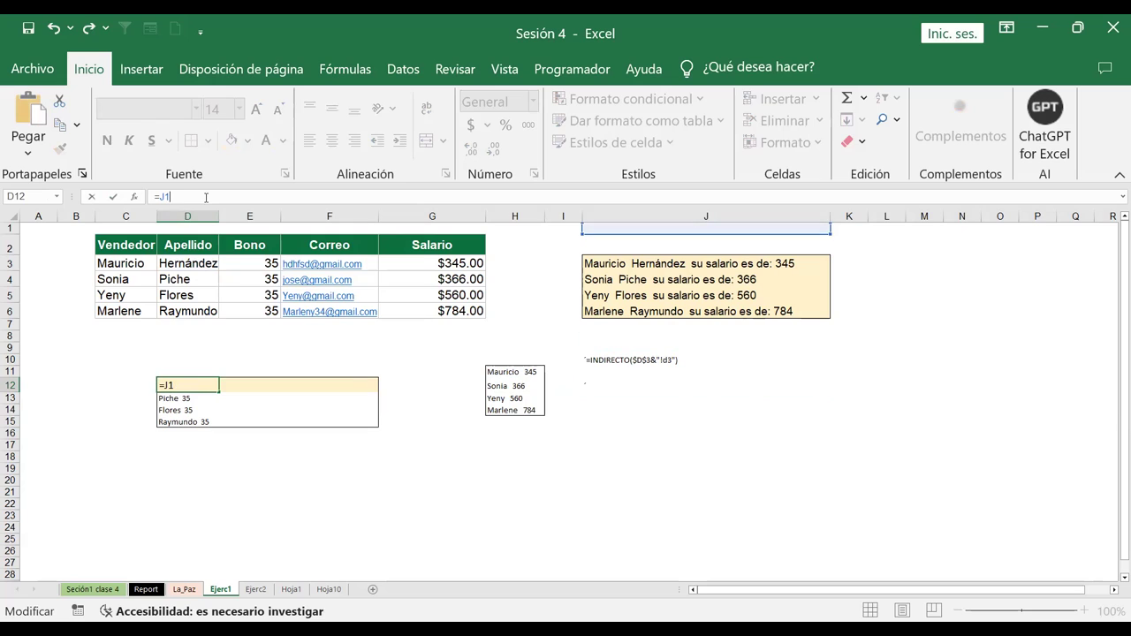
pyautogui.press('BackSpace')
pyautogui.press('BackSpace')
pyautogui.press('BackSpace')
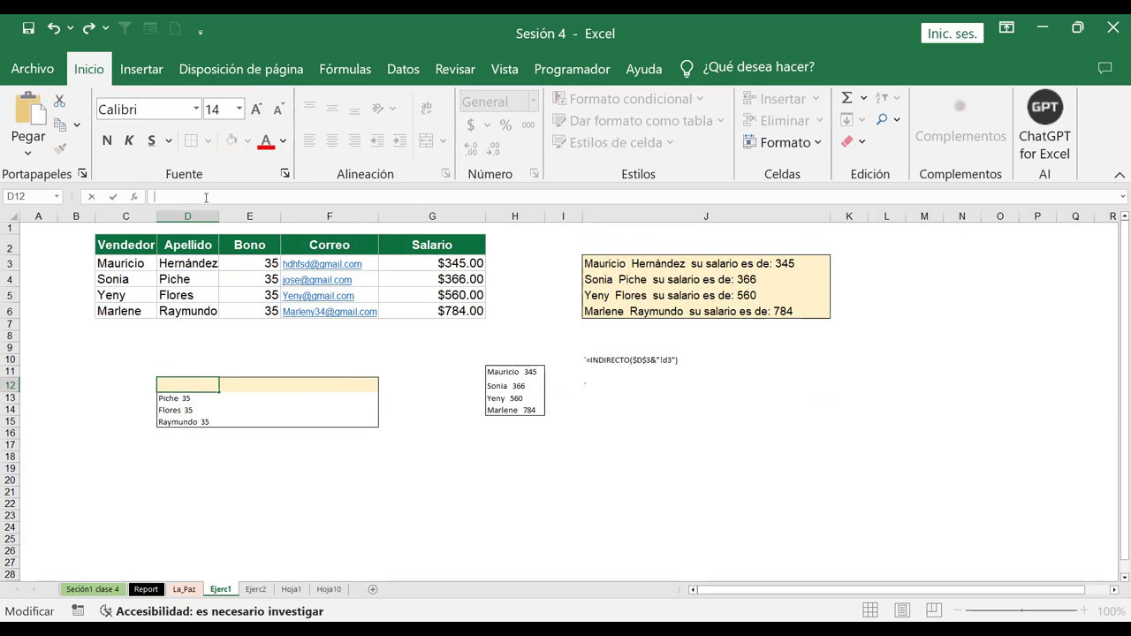
pyautogui.write("'=")
pyautogui.hotkey('ctrl', 'v')
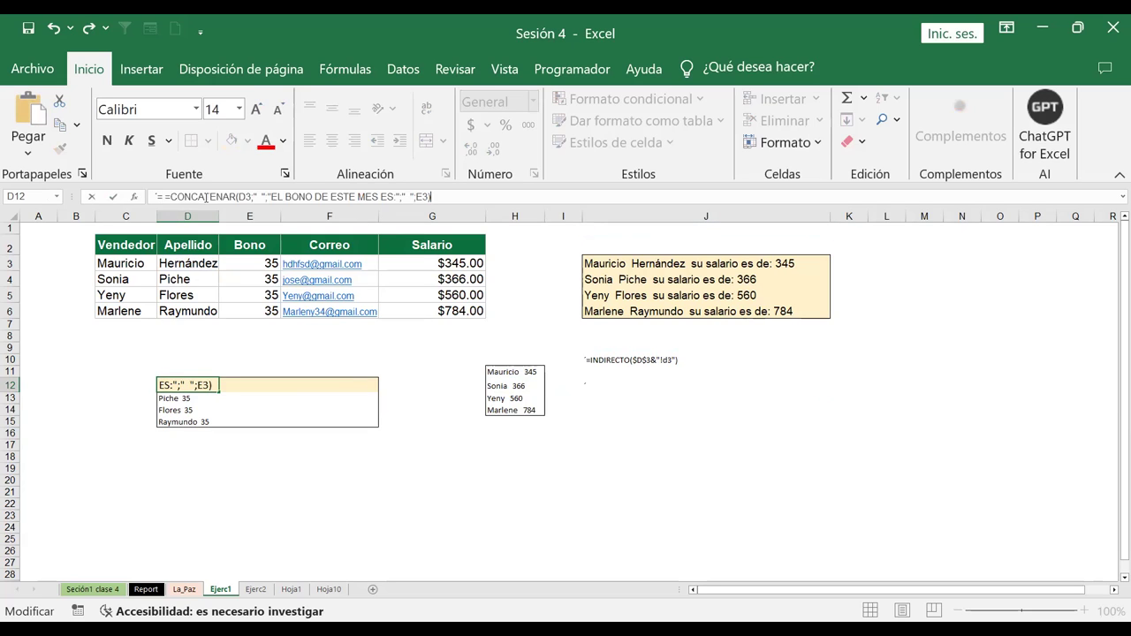
pyautogui.press('Return')
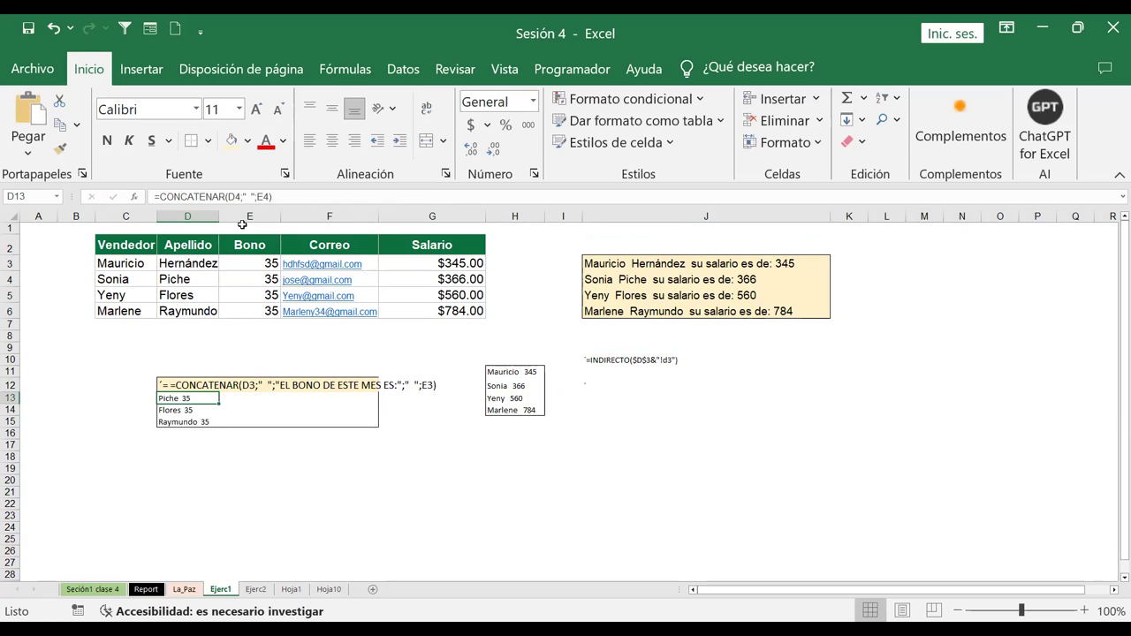
pyautogui.click(193, 386)
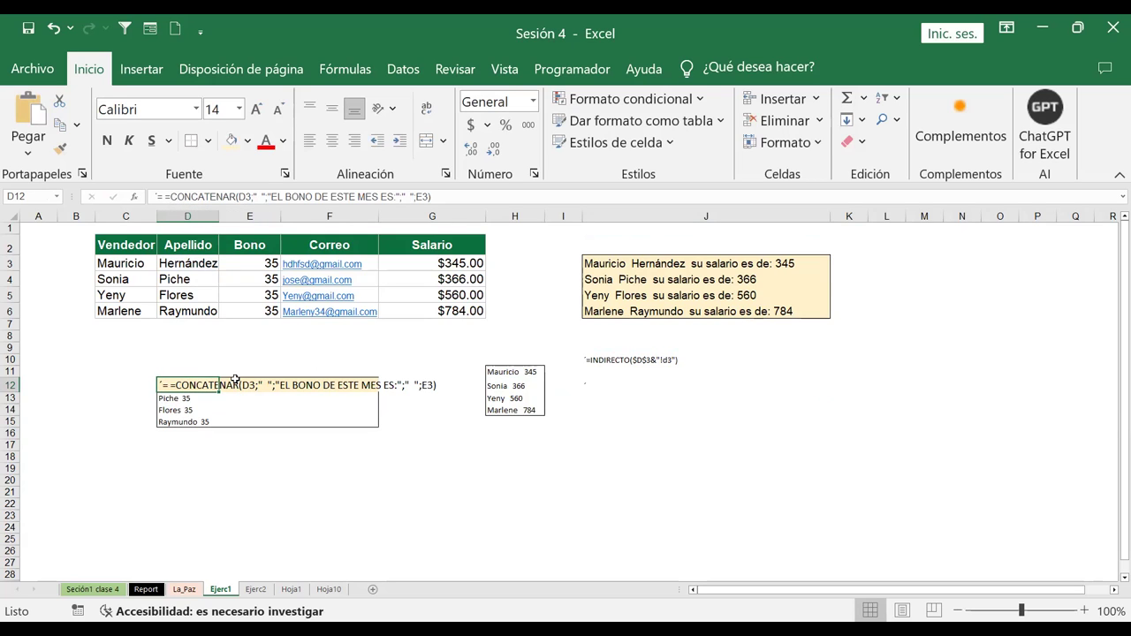
# Delete the duplicated equals sign from D12's CONCATENAR formula text
pyautogui.click(172, 197)
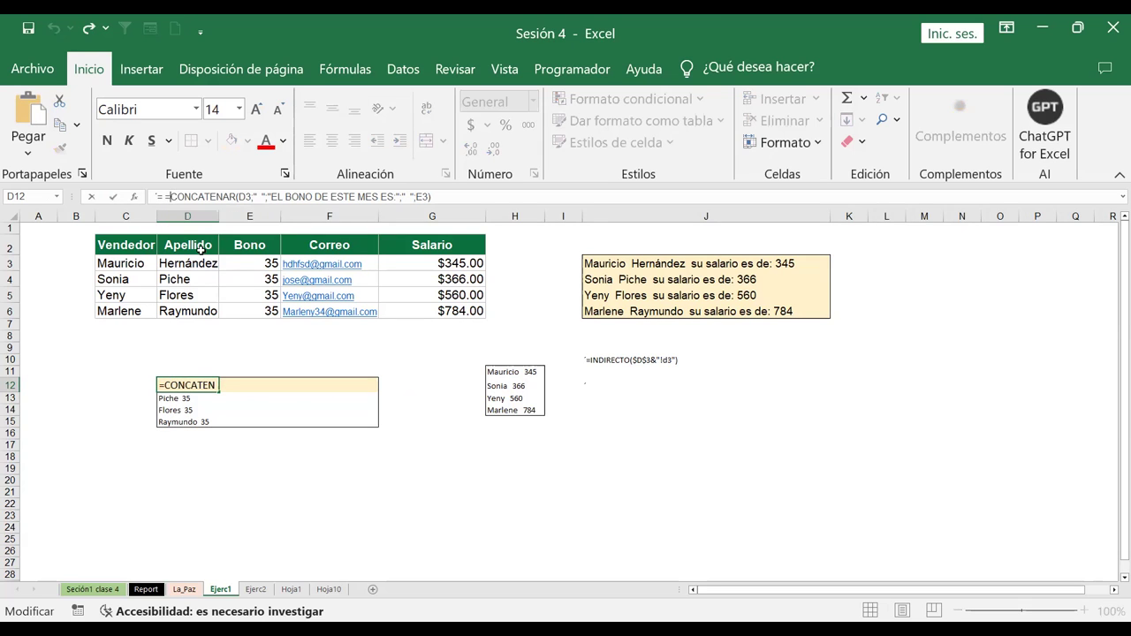
pyautogui.press('BackSpace')
pyautogui.click(124, 357)
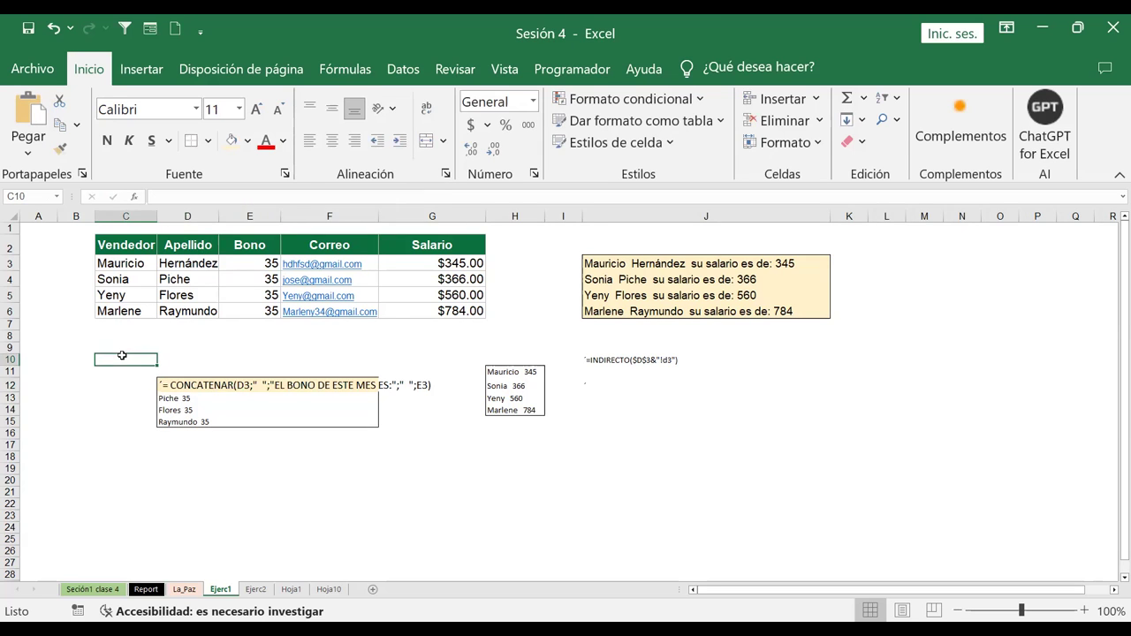
# Increase the J10 INDIRECTO note's font size twice to 14
pyautogui.click(628, 359)
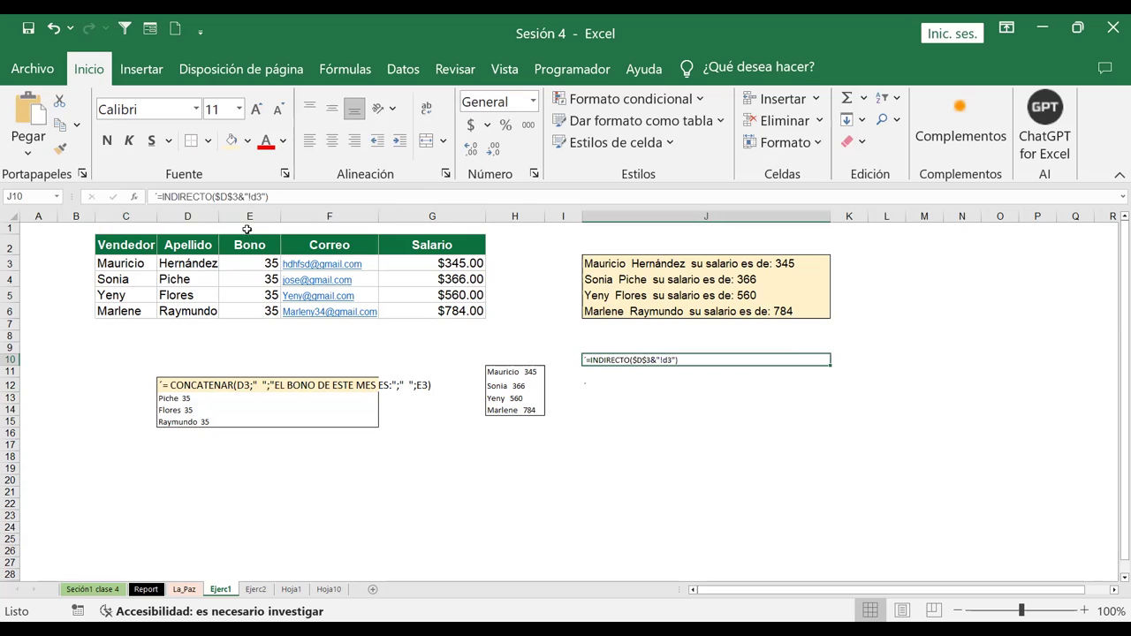
pyautogui.click(256, 109)
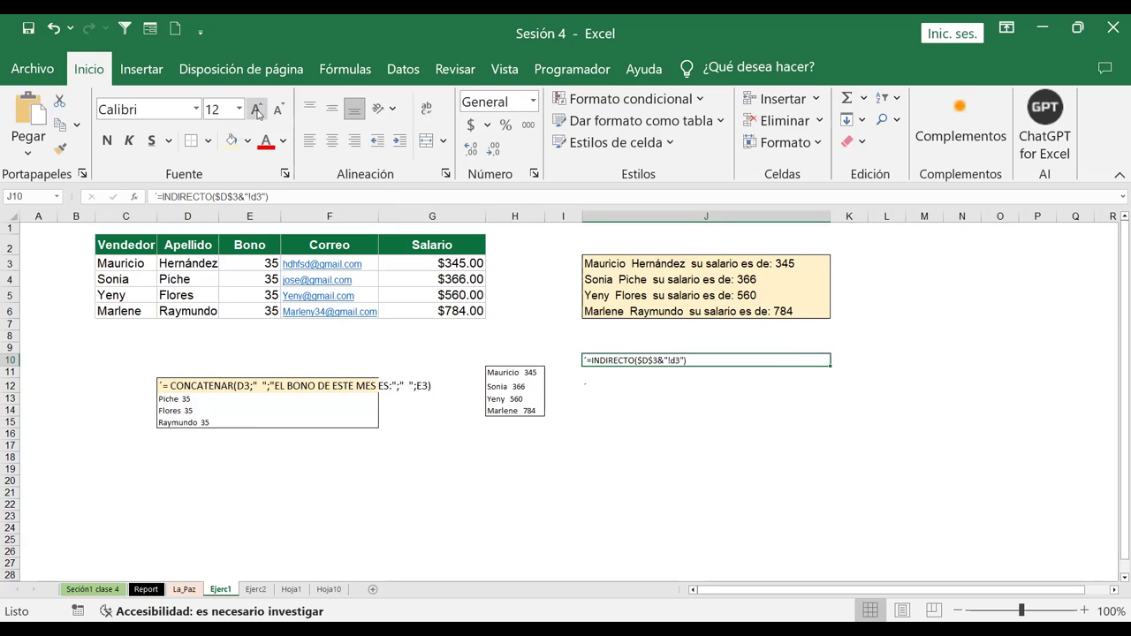
pyautogui.click(256, 108)
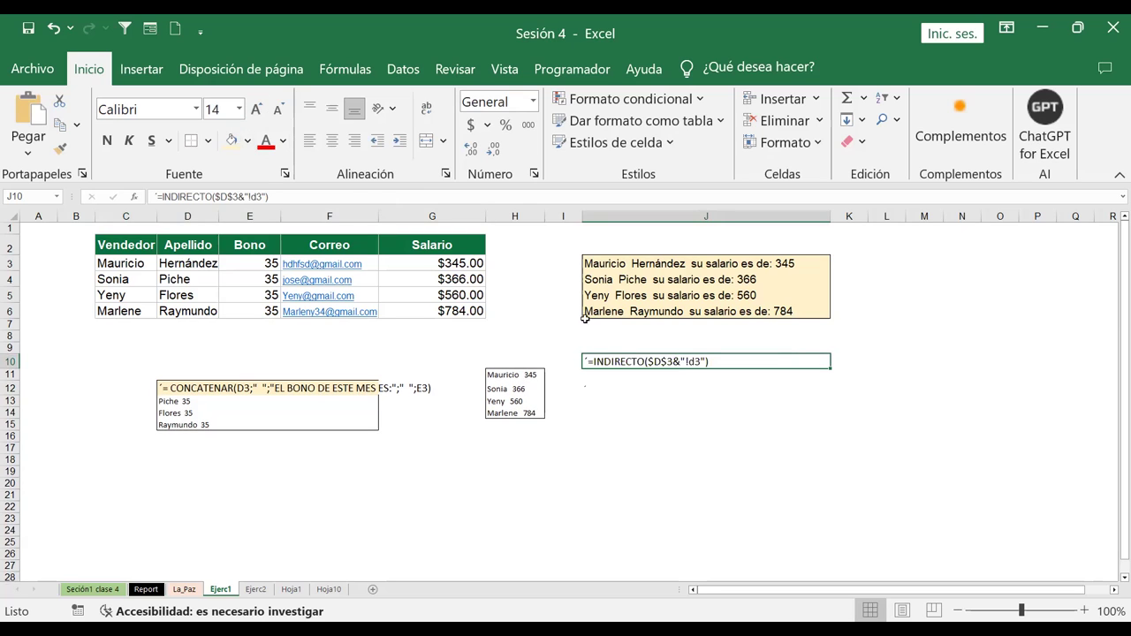
pyautogui.click(184, 391)
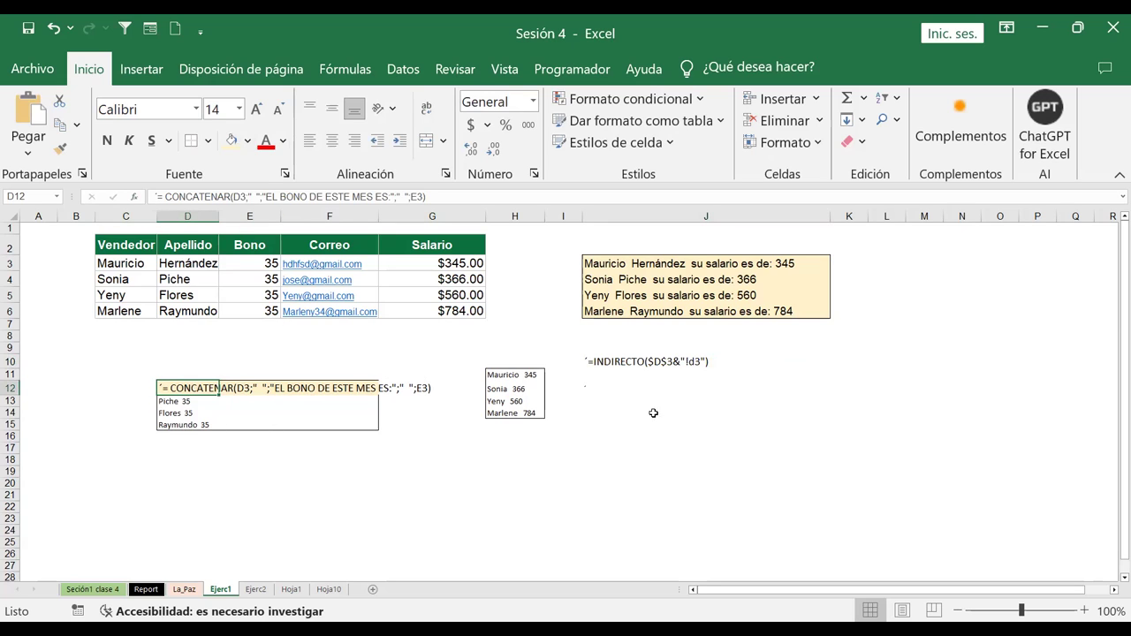
pyautogui.click(755, 421)
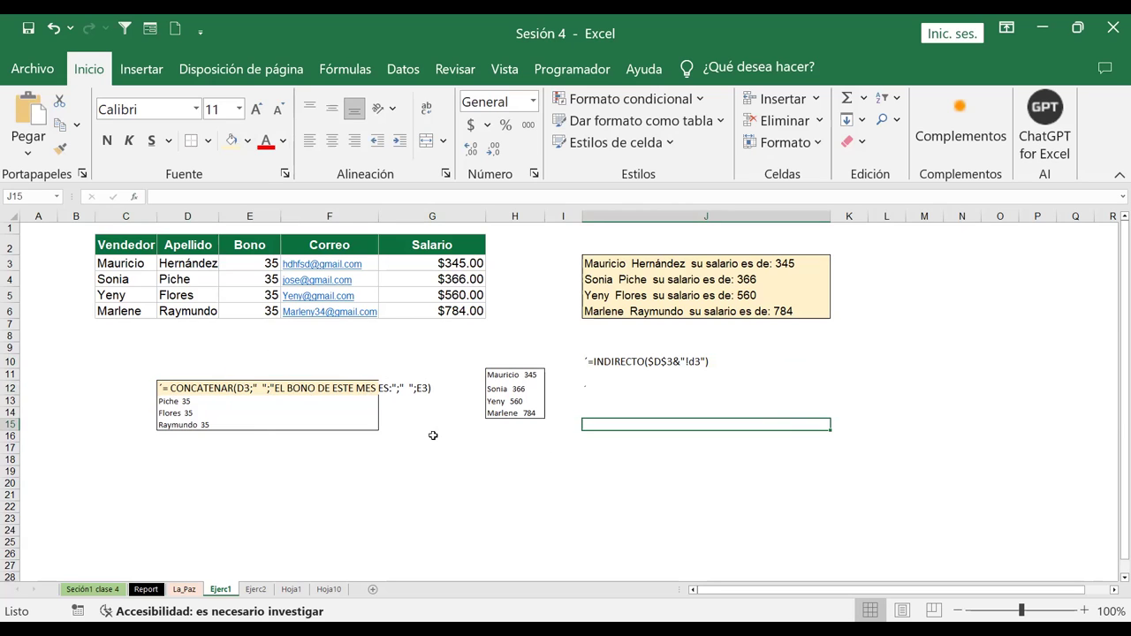
# Fill the CONCATENAR example block C10:G15 light green
pyautogui.moveTo(447, 359)
pyautogui.mouseDown()
pyautogui.moveTo(129, 426)
pyautogui.moveTo(136, 420)
pyautogui.mouseUp()
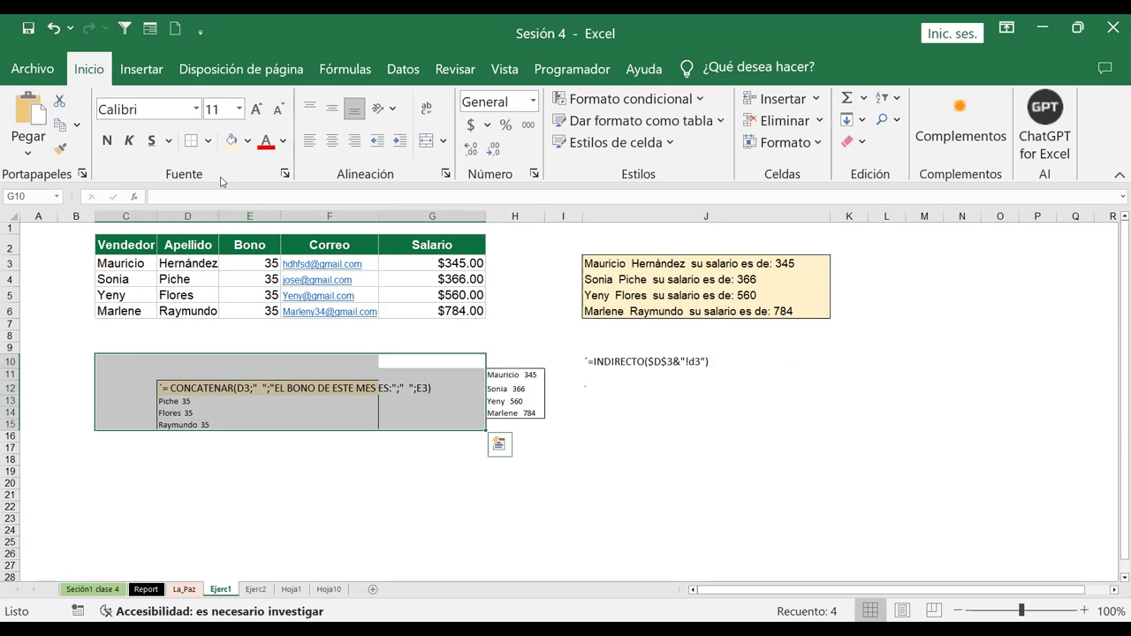
pyautogui.click(248, 141)
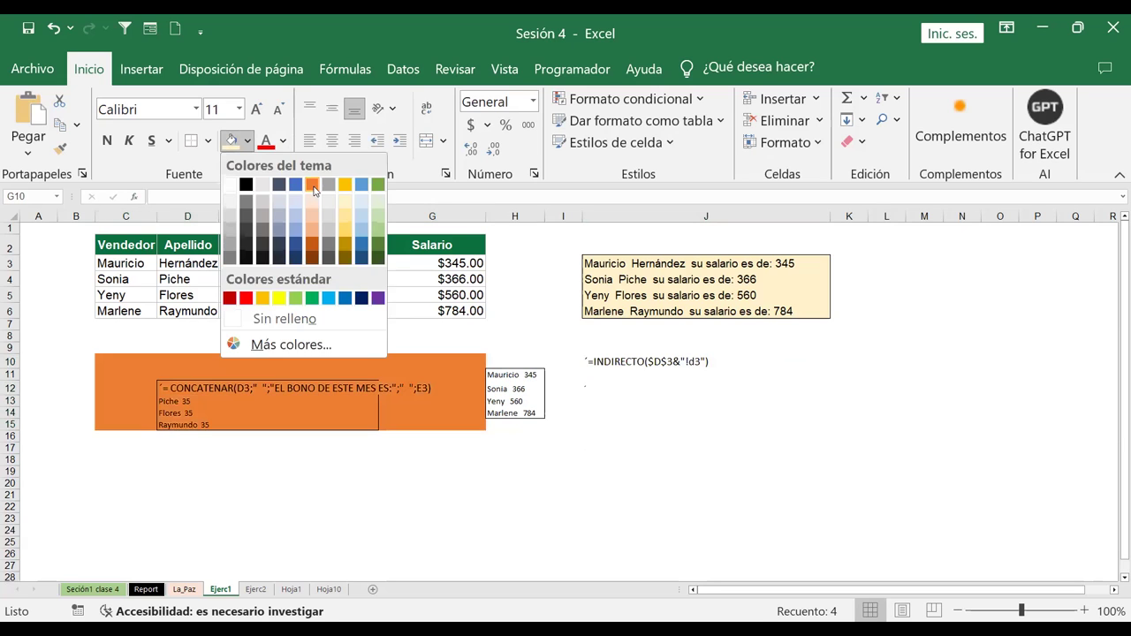
pyautogui.click(370, 201)
pyautogui.click(559, 360)
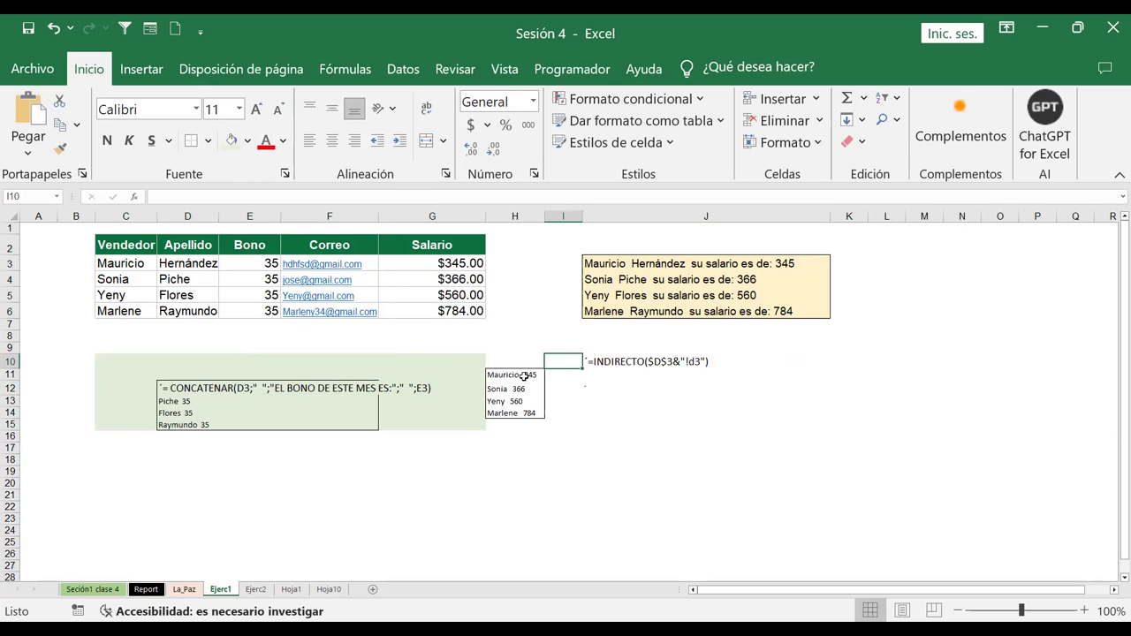
# Select the INDIRECTO note area J10:J12, then leave the Ejerc1 sheet
pyautogui.click(658, 368)
pyautogui.moveTo(659, 367); pyautogui.dragTo(659, 400)
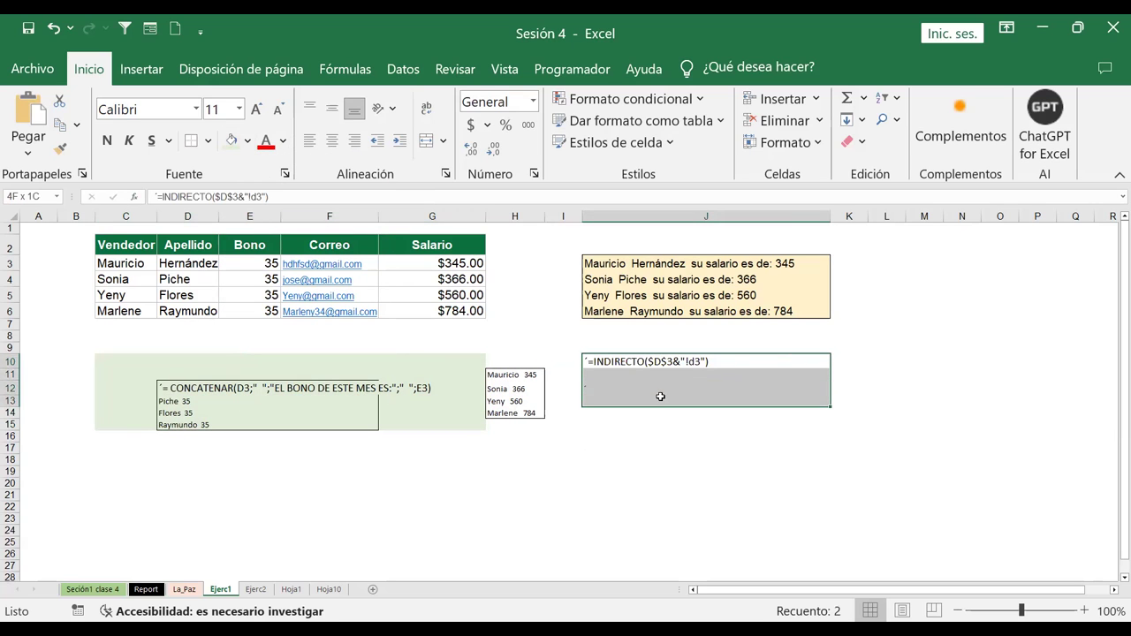
pyautogui.click(837, 497)
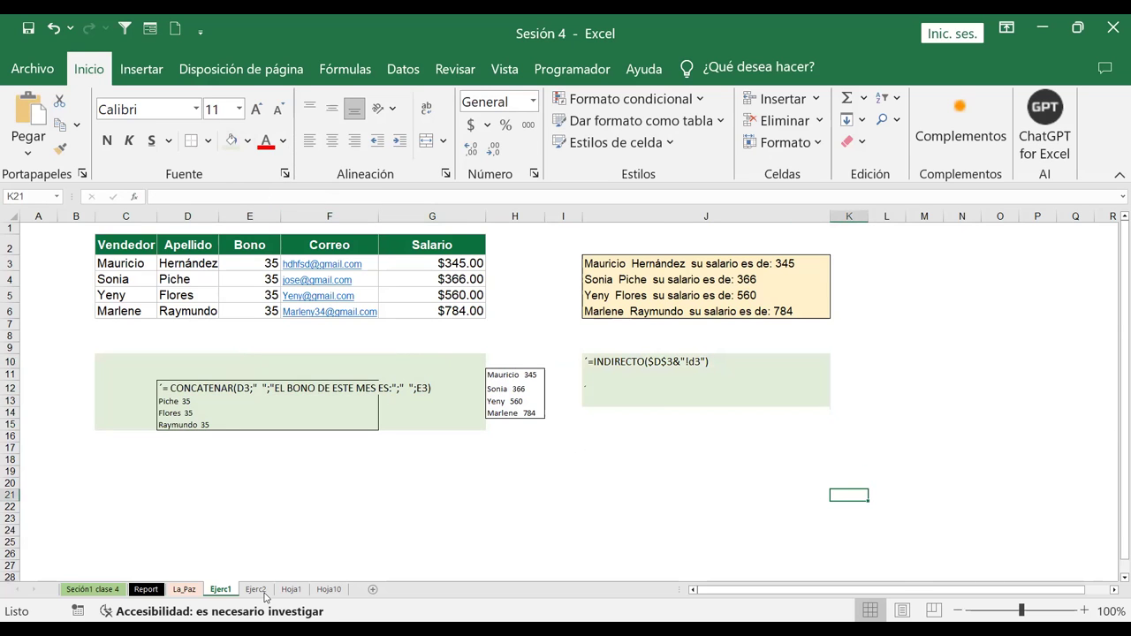
pyautogui.click(264, 592)
# On Hoja1, drag the INDIRECTO syntax image left to column C, then partly back toward column F
pyautogui.click(292, 590)
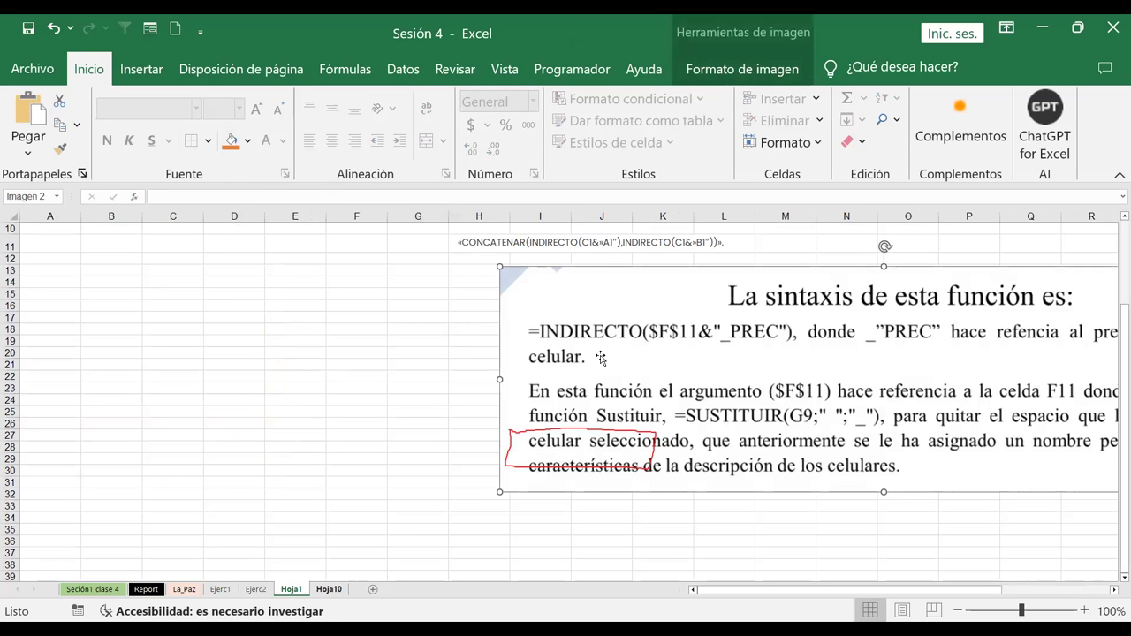
pyautogui.moveTo(601, 357); pyautogui.dragTo(236, 347)
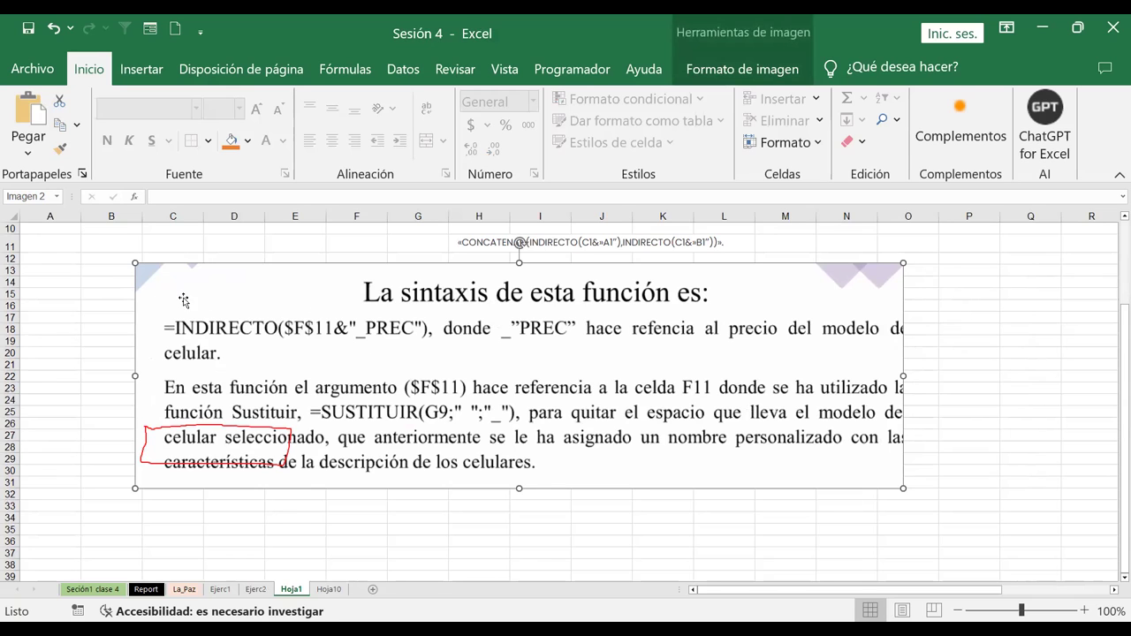
pyautogui.moveTo(167, 301); pyautogui.dragTo(346, 304)
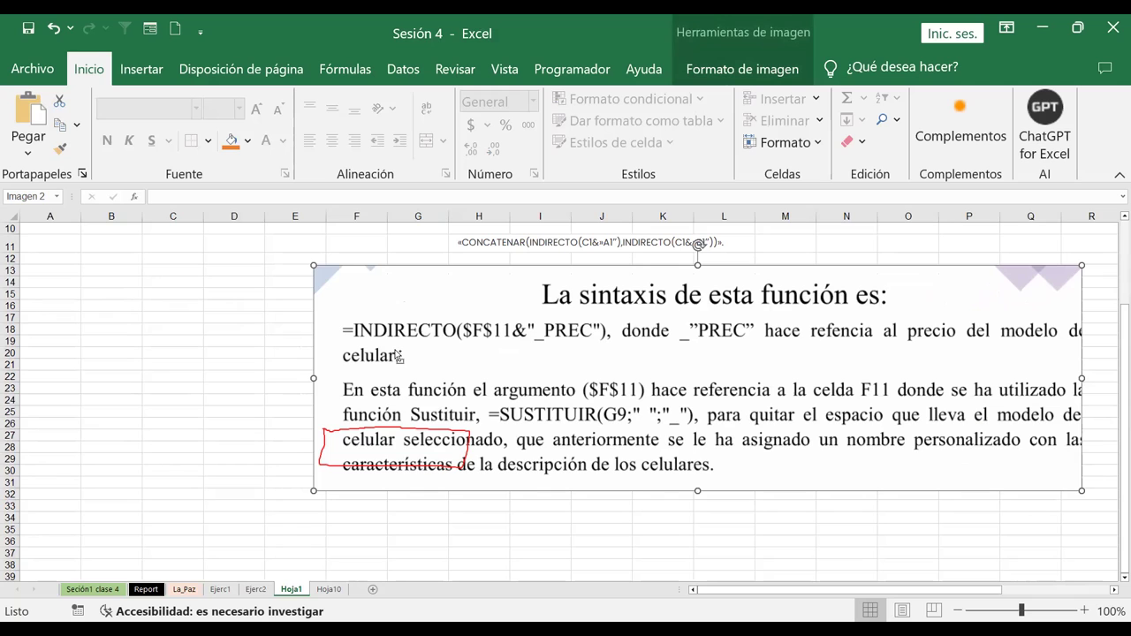
# Paste the INDIRECTO syntax image at cell G3 on the Ejerc2 sheet
pyautogui.click(256, 590)
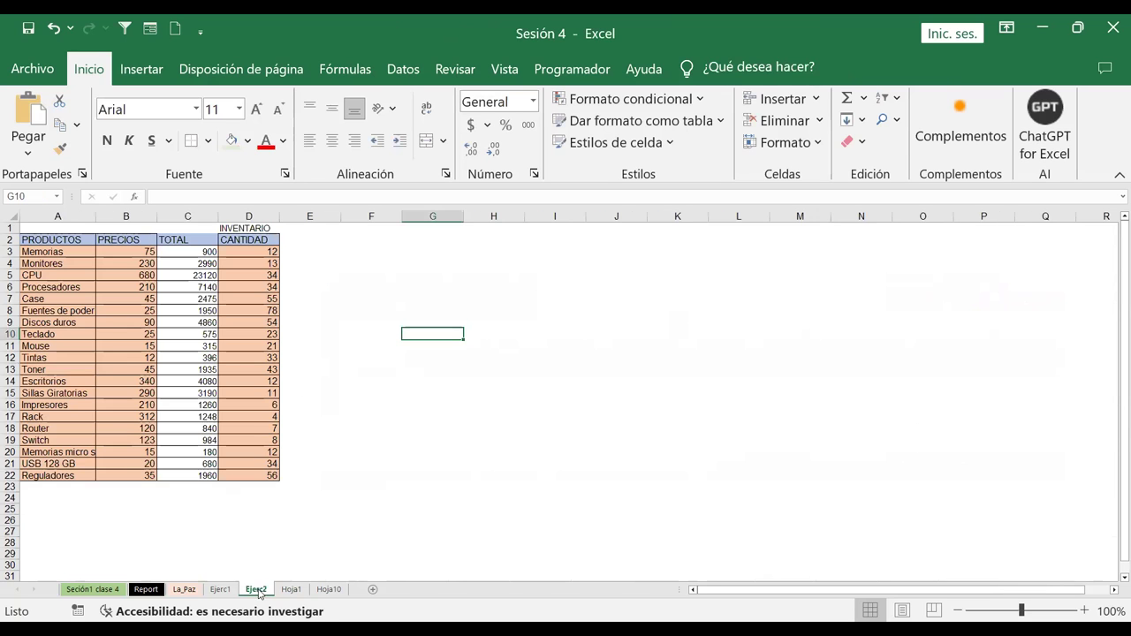
pyautogui.click(427, 254)
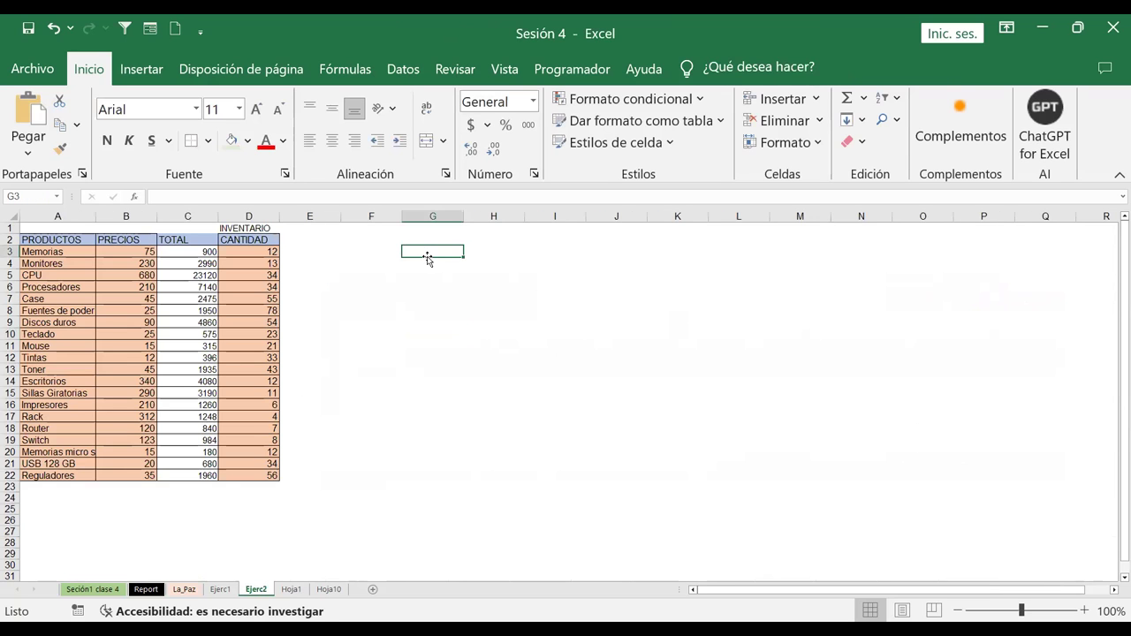
pyautogui.hotkey('ctrl', 'v')
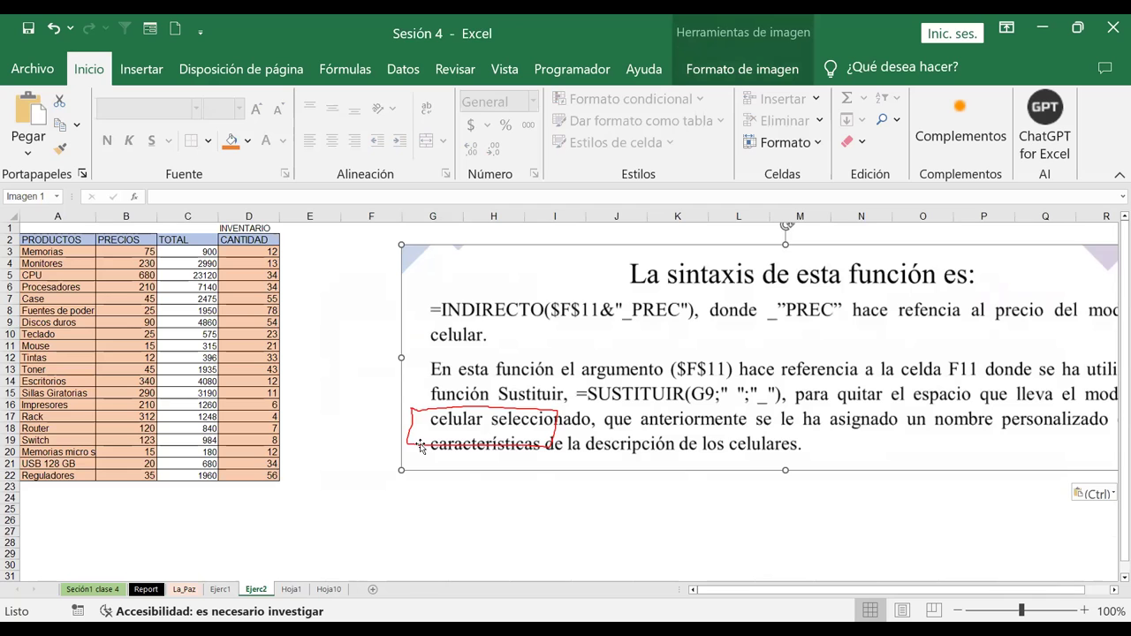
# Look through the Hoja10, Sección1 clase 4, La_Paz, Ejerc2 and Hoja1 sheets
pyautogui.click(329, 590)
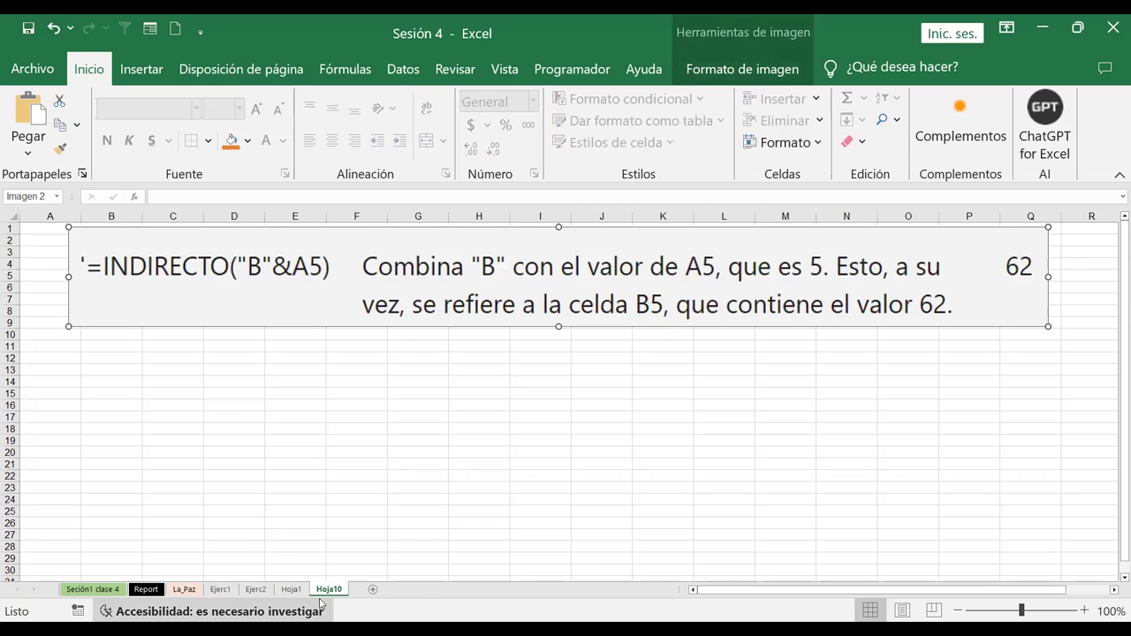
pyautogui.click(111, 589)
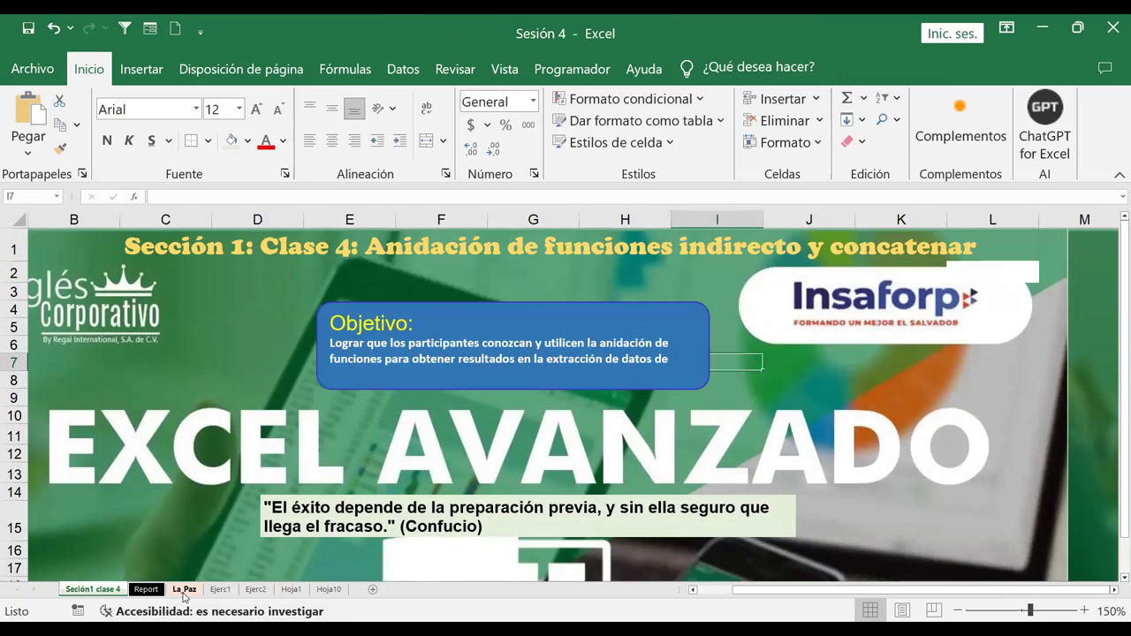
pyautogui.click(184, 590)
pyautogui.click(255, 589)
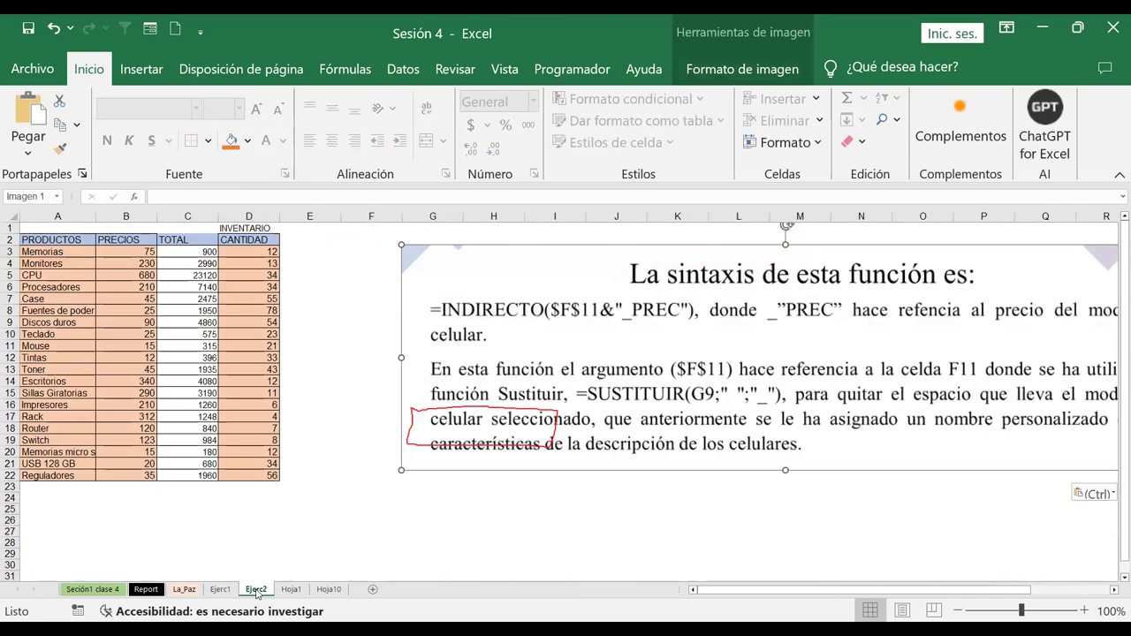
pyautogui.click(291, 589)
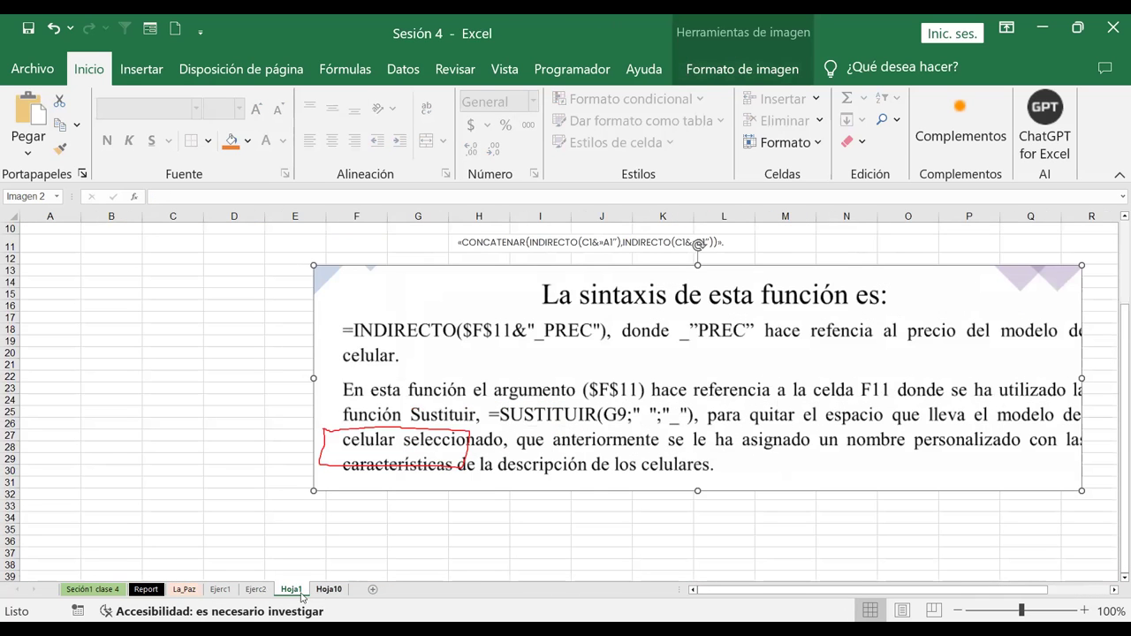
pyautogui.click(335, 590)
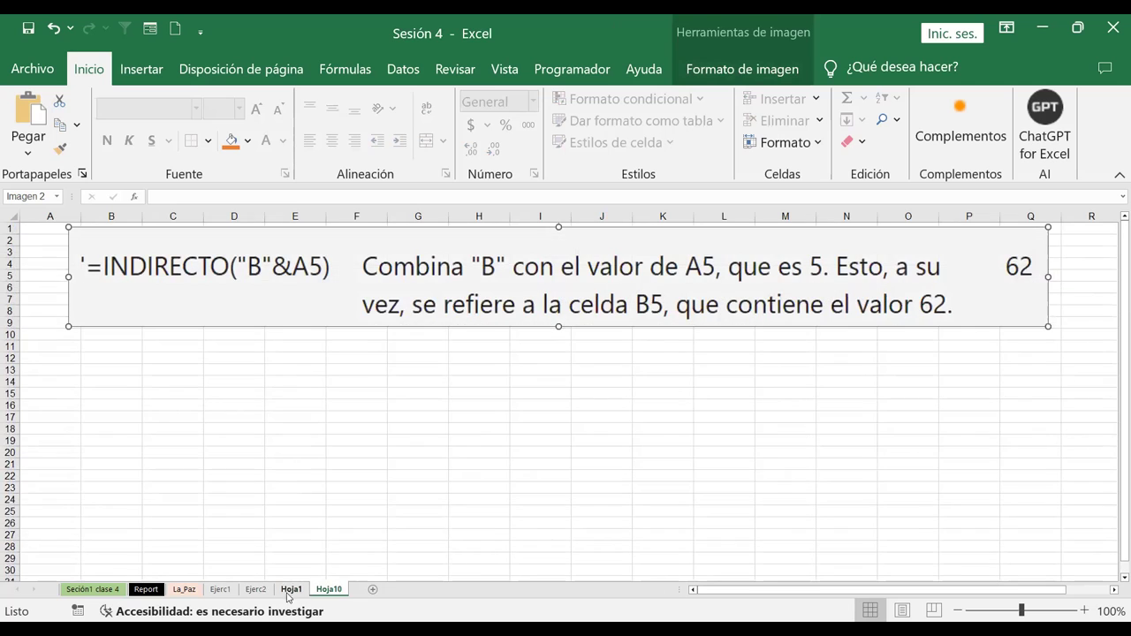
# Paste the INDIRECTO syntax image at C18 on Ejerc1, below the tables
pyautogui.click(184, 594)
pyautogui.click(217, 592)
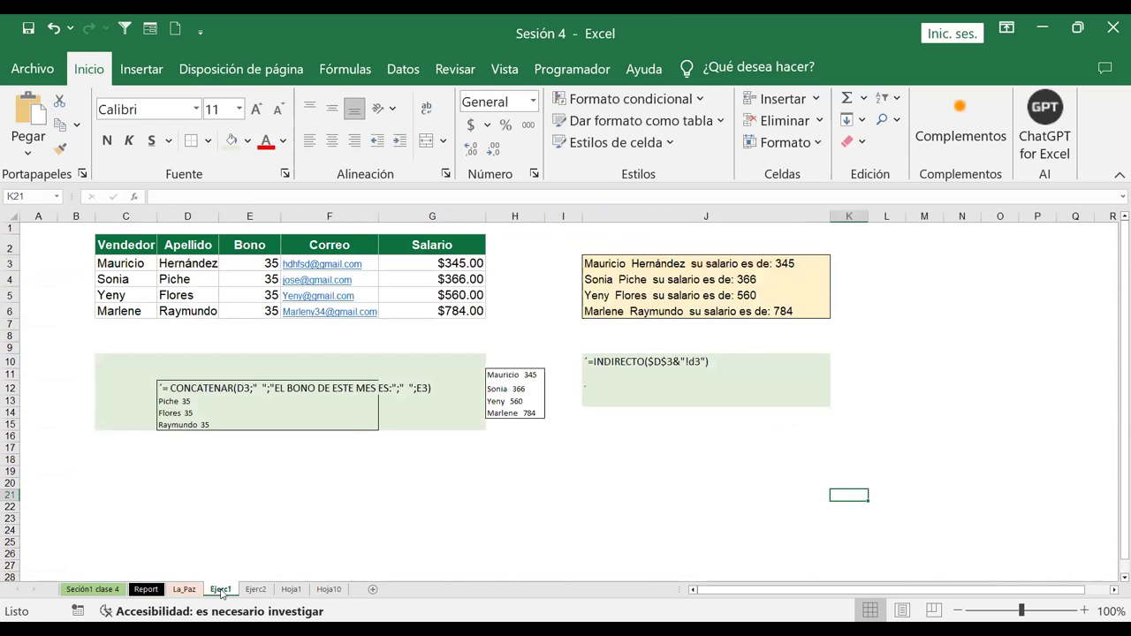
pyautogui.click(463, 445)
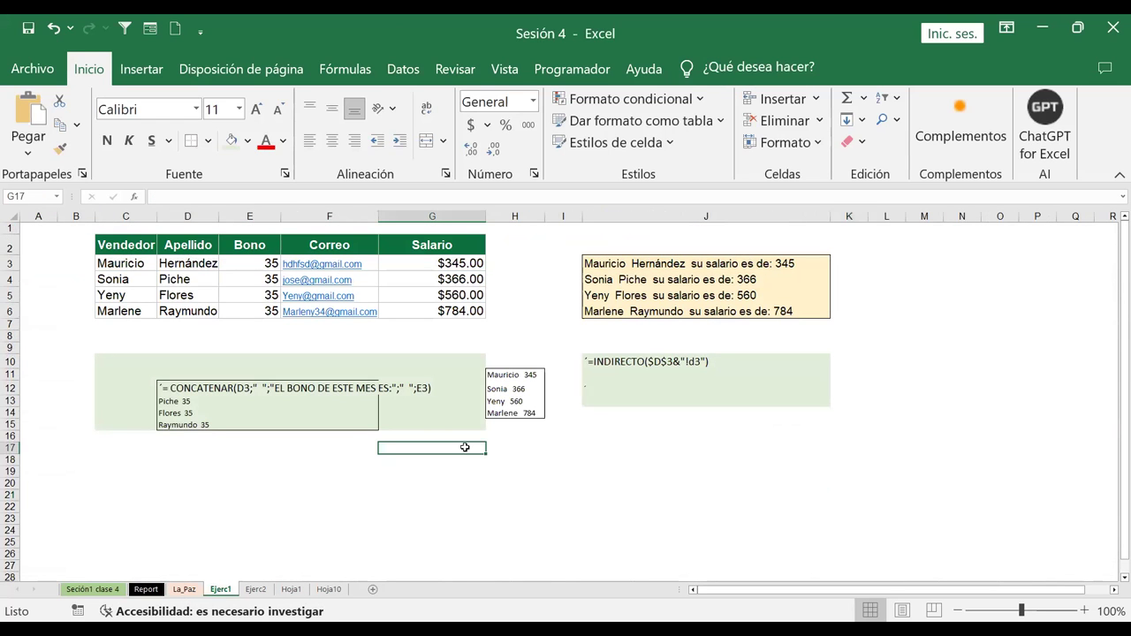
pyautogui.click(125, 456)
pyautogui.hotkey('ctrl', 'v')
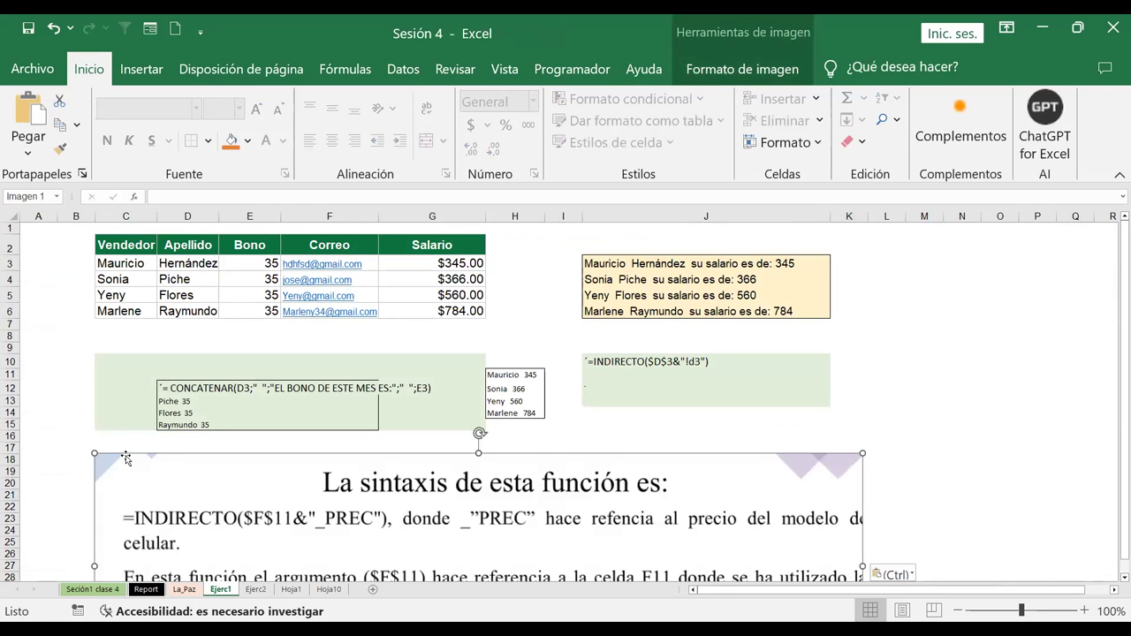
pyautogui.click(992, 390)
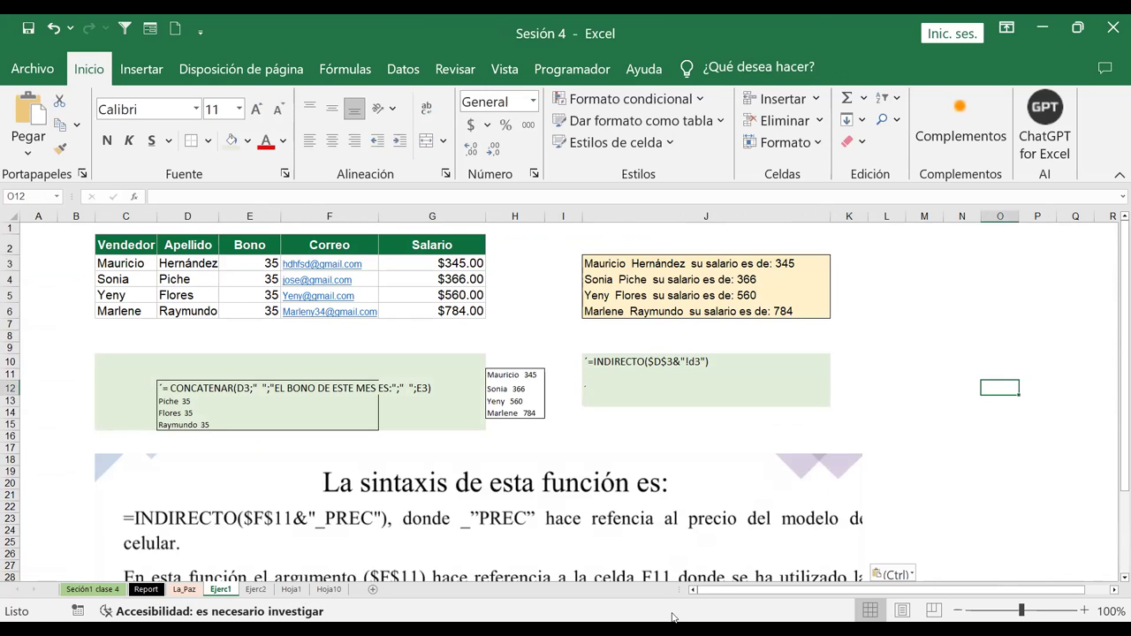
# Nudge Hoja1's syntax image slightly right and down, then return to Ejerc2
pyautogui.click(329, 590)
pyautogui.click(291, 590)
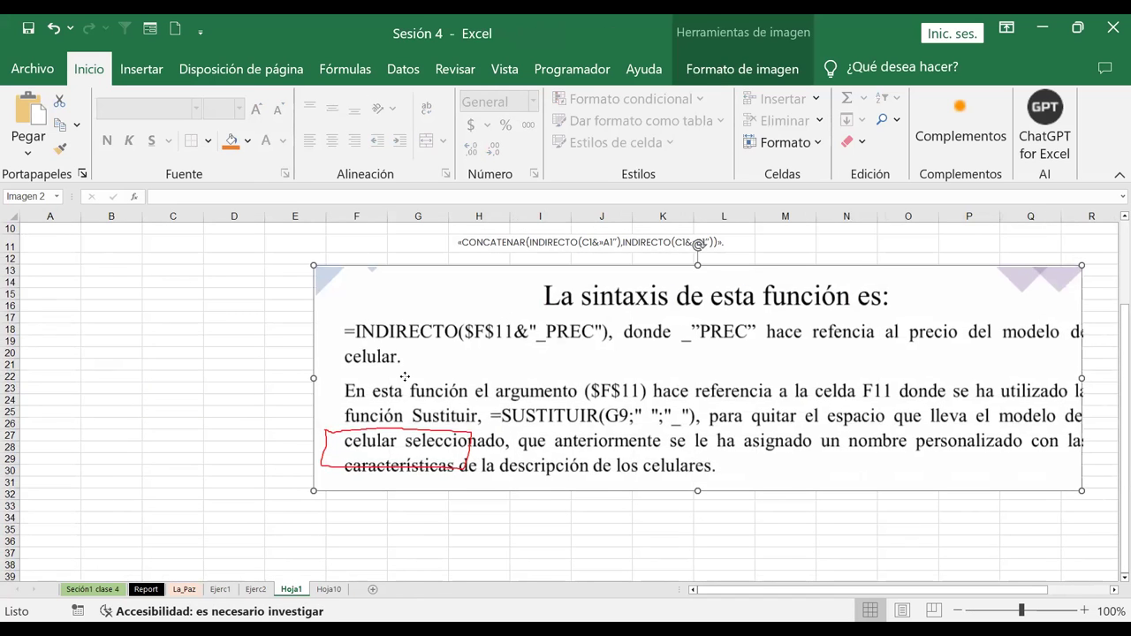
pyautogui.moveTo(347, 422); pyautogui.dragTo(454, 455)
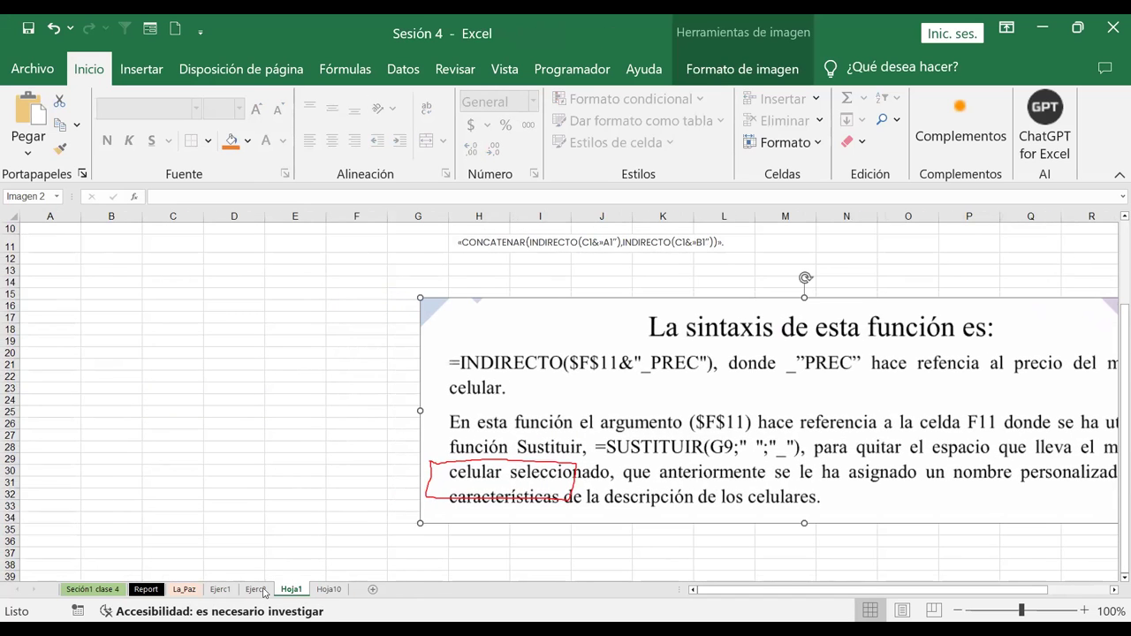
pyautogui.click(259, 589)
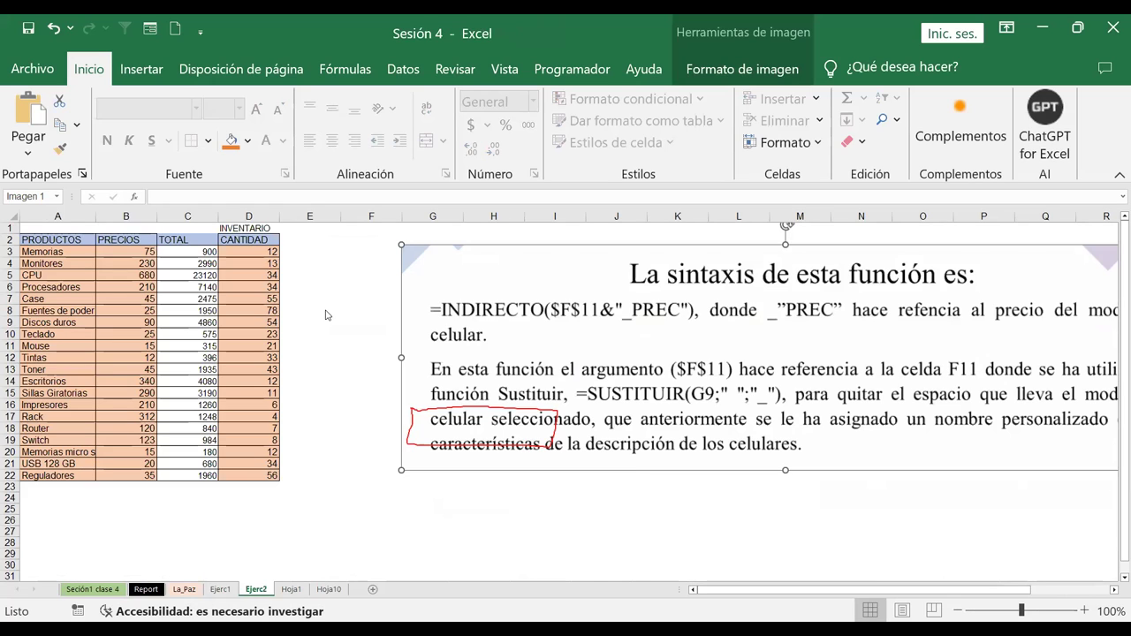
pyautogui.click(446, 429)
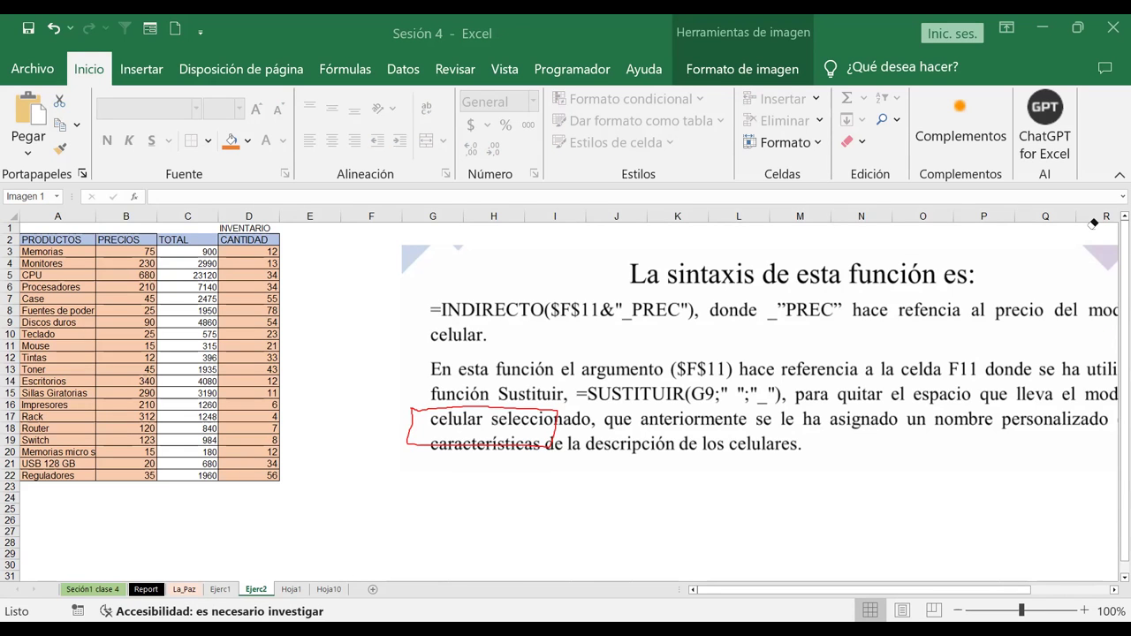
pyautogui.click(411, 522)
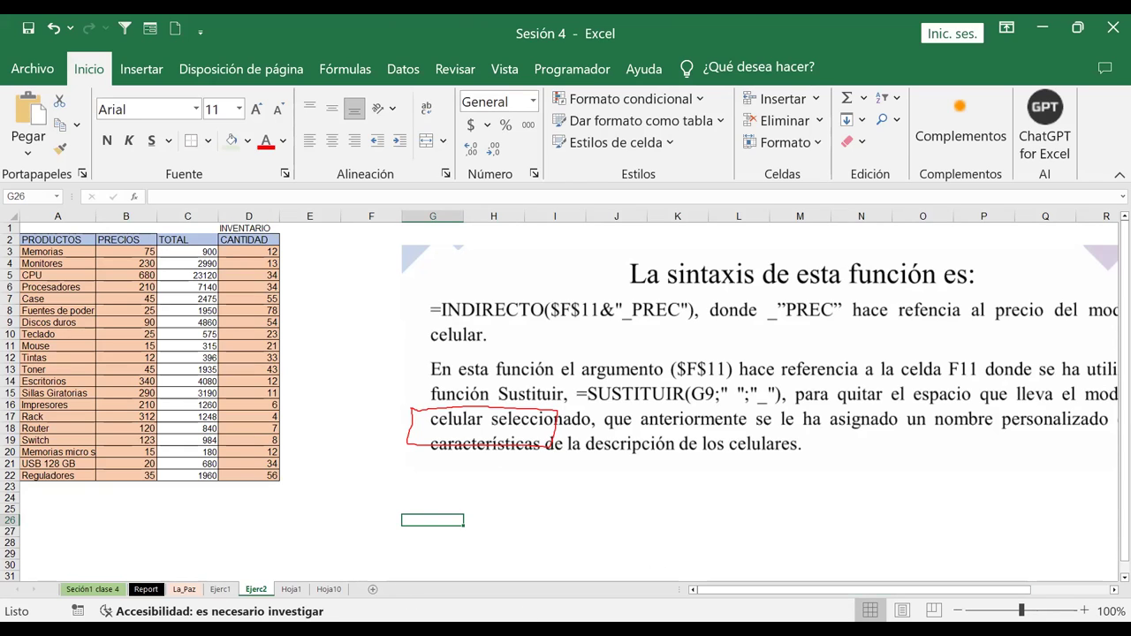
pyautogui.click(628, 618)
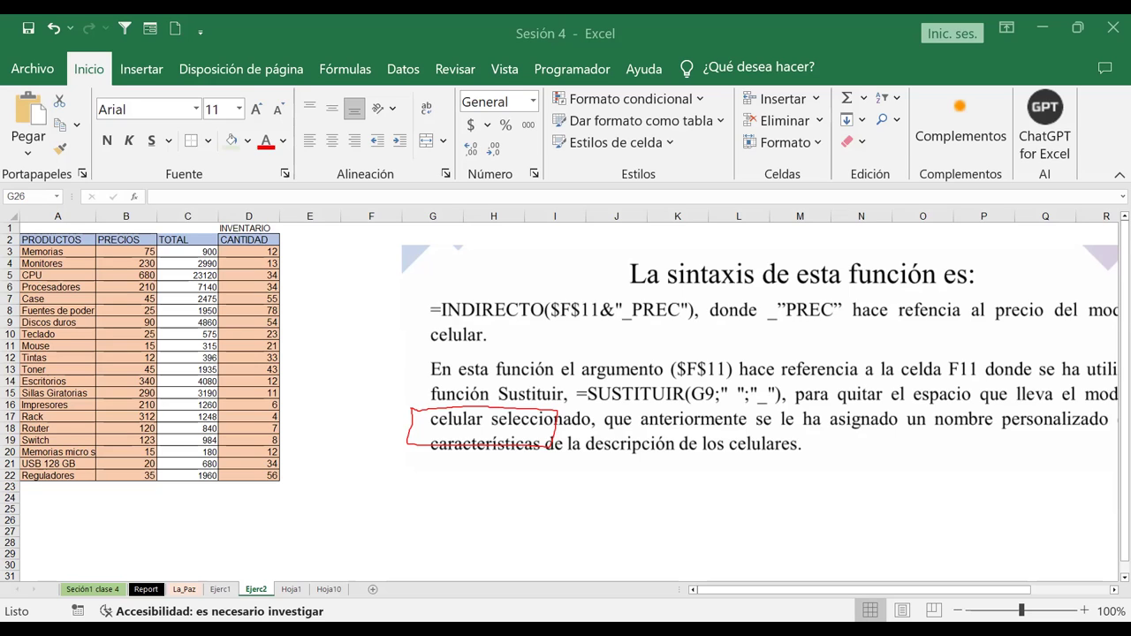
pyautogui.hotkey('alt', 'Tab')
pyautogui.moveTo(414, 285)
pyautogui.mouseDown()
pyautogui.moveTo(630, 289)
pyautogui.moveTo(619, 317)
pyautogui.moveTo(409, 285)
pyautogui.mouseUp()
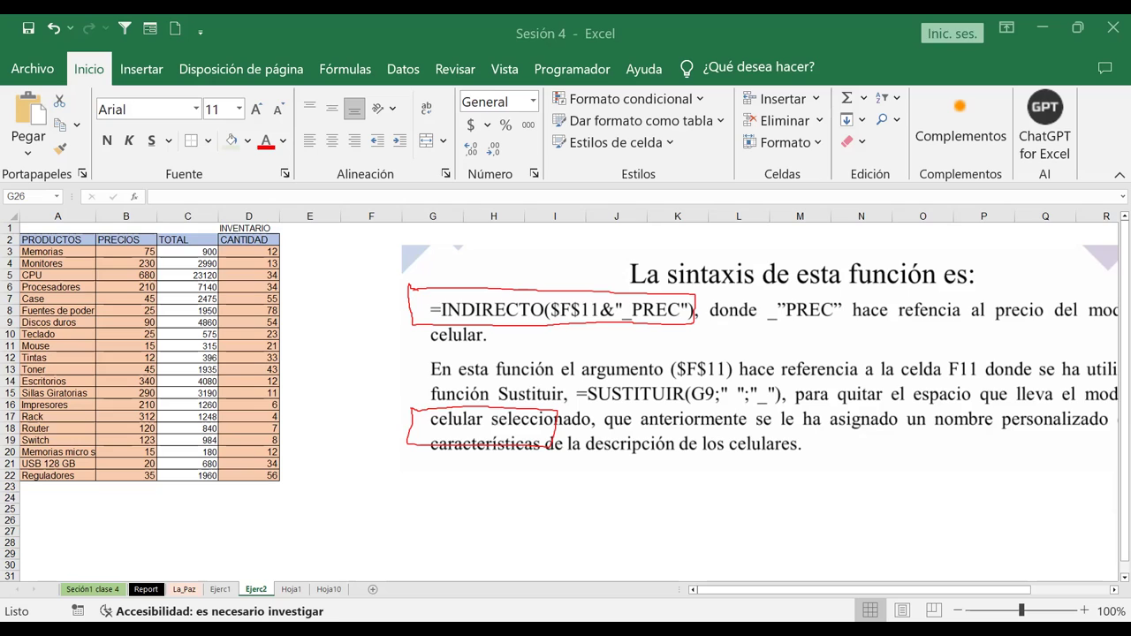
pyautogui.click(555, 509)
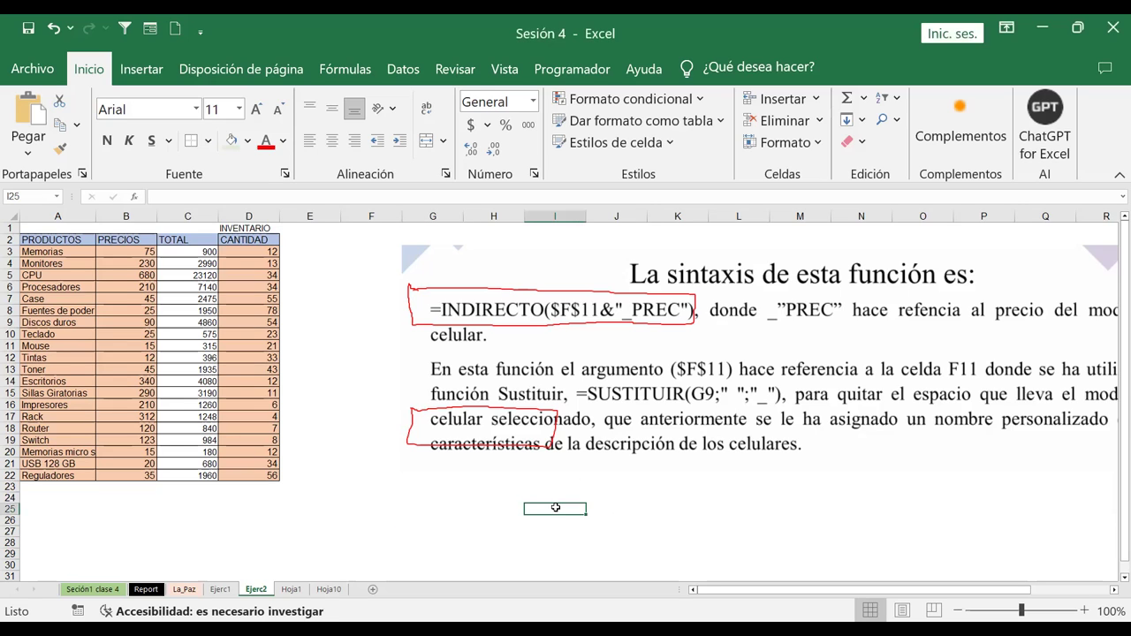
# Enter =INDIRECTO("B5") in I25, fixing the #¡REF! error so it returns 680
pyautogui.write('=')
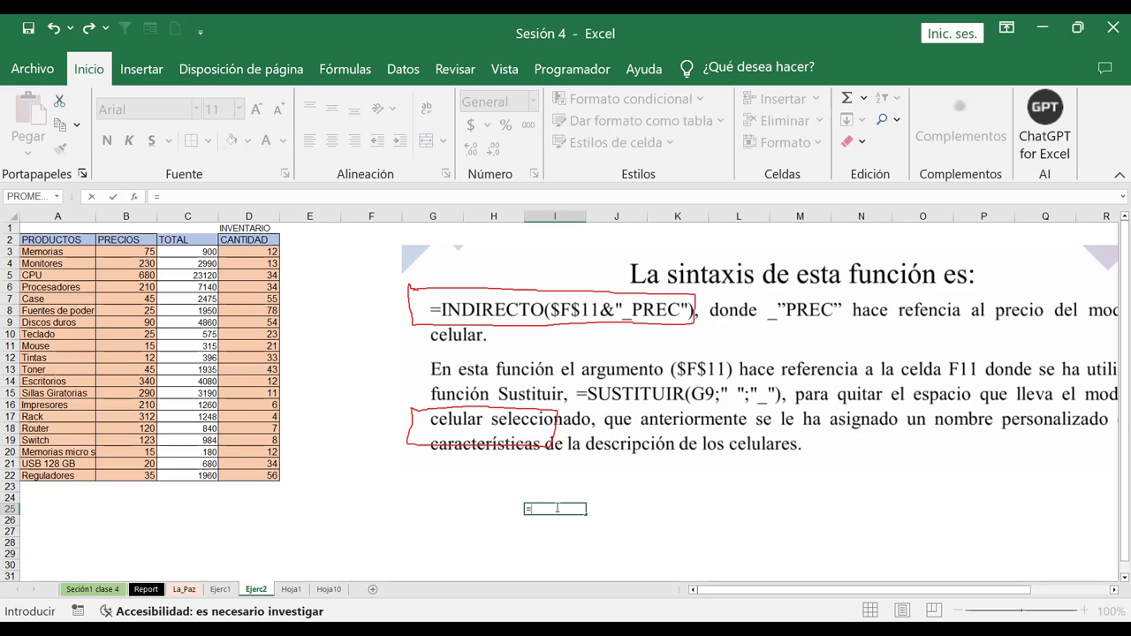
pyautogui.write('INDIRECTO')
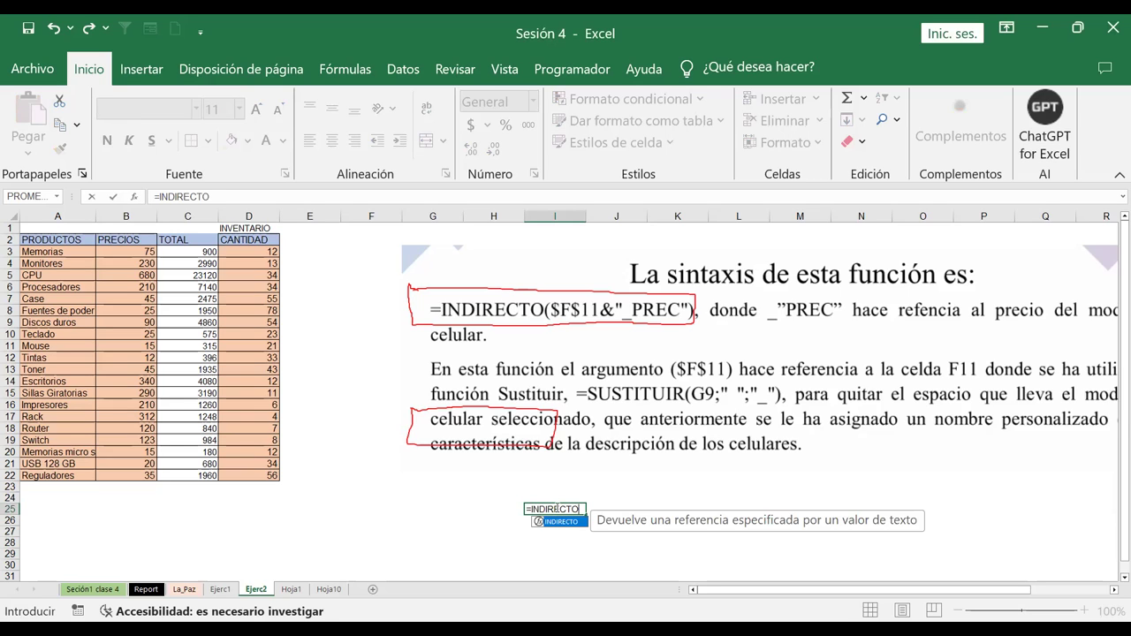
pyautogui.write('(')
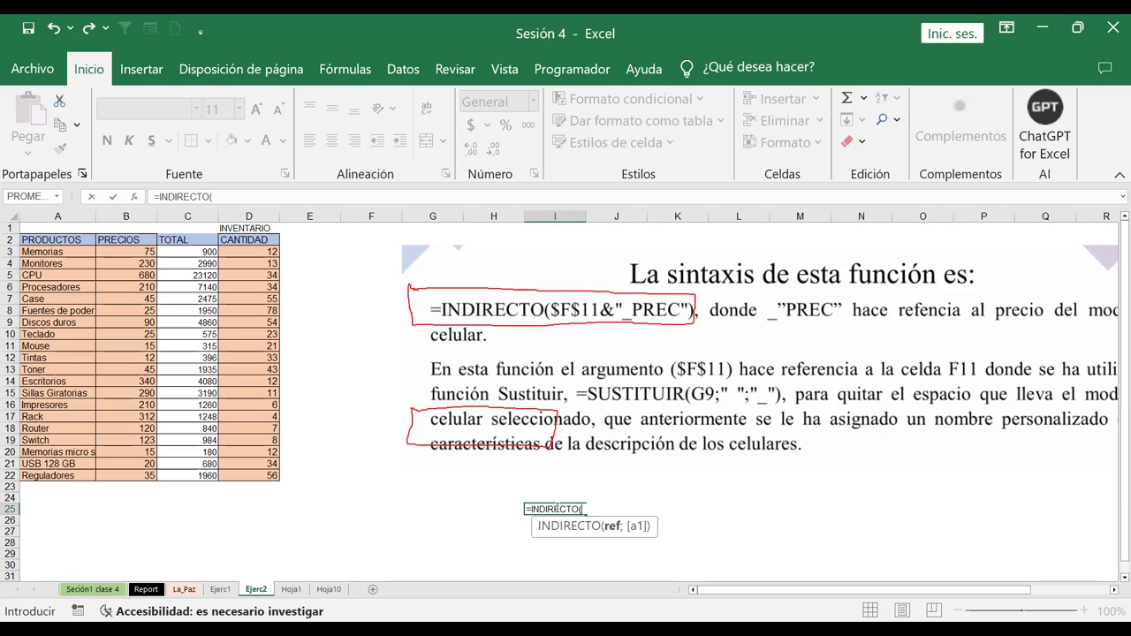
pyautogui.press('Return')
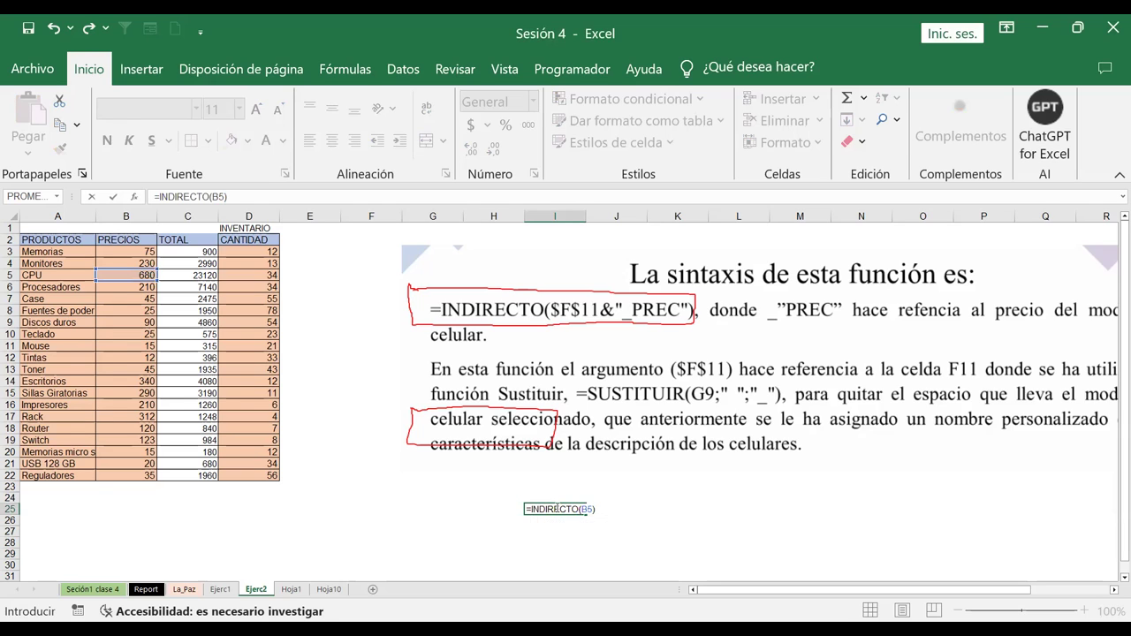
pyautogui.click(555, 509)
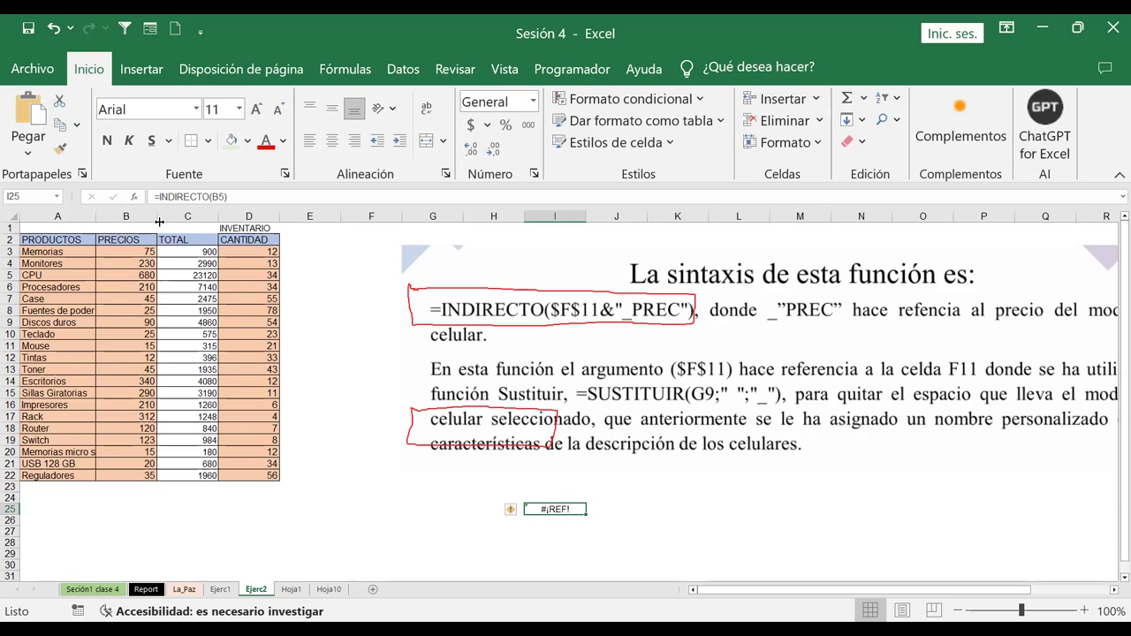
pyautogui.click(212, 196)
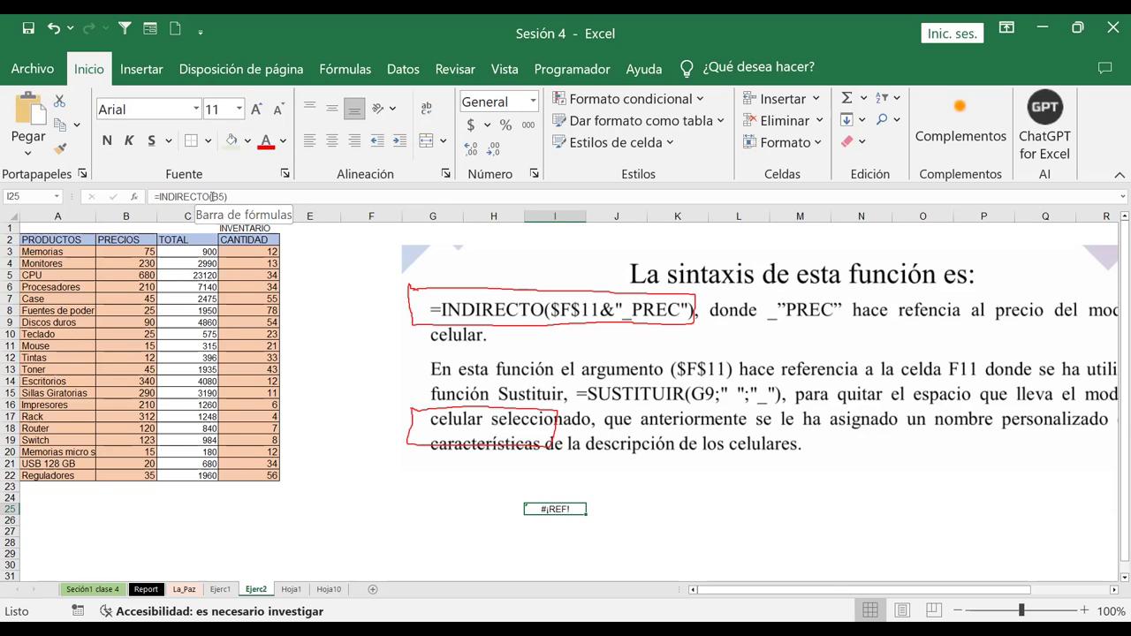
pyautogui.write('"B5')
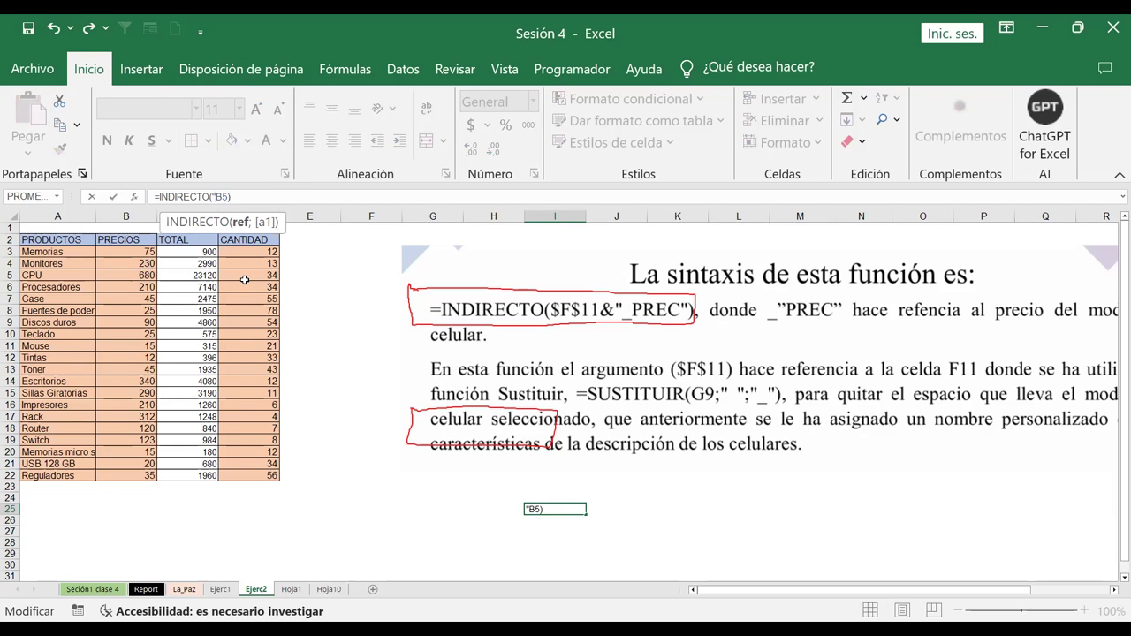
pyautogui.write('"')
pyautogui.hotkey('ctrl', 'Return')
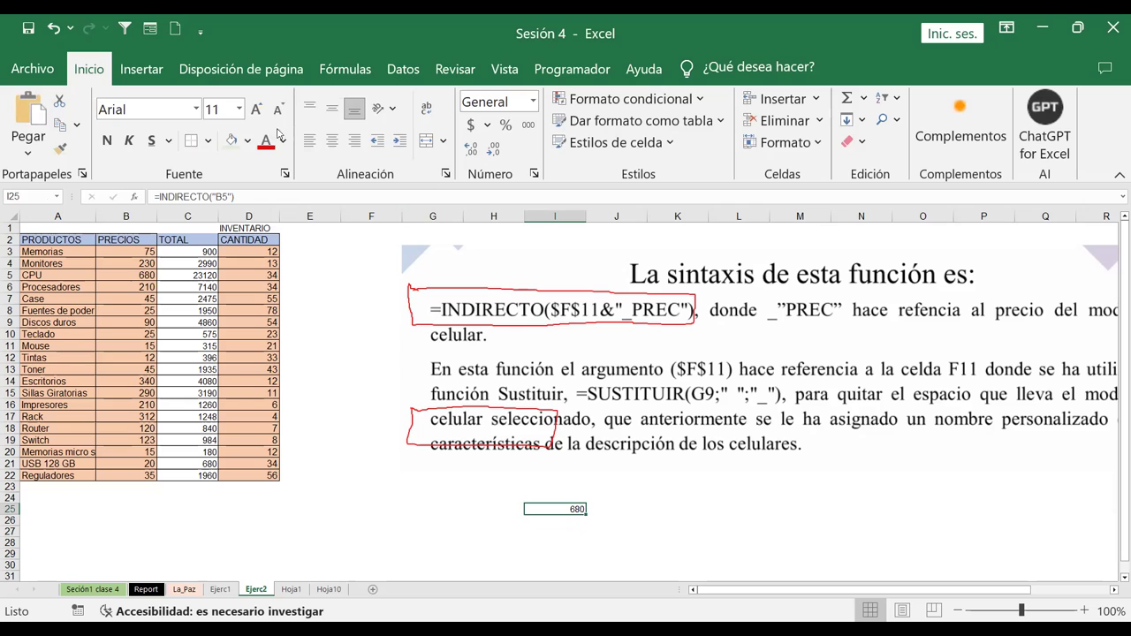
# Enlarge the 680 result in I25 to 18-point font
pyautogui.click(196, 109)
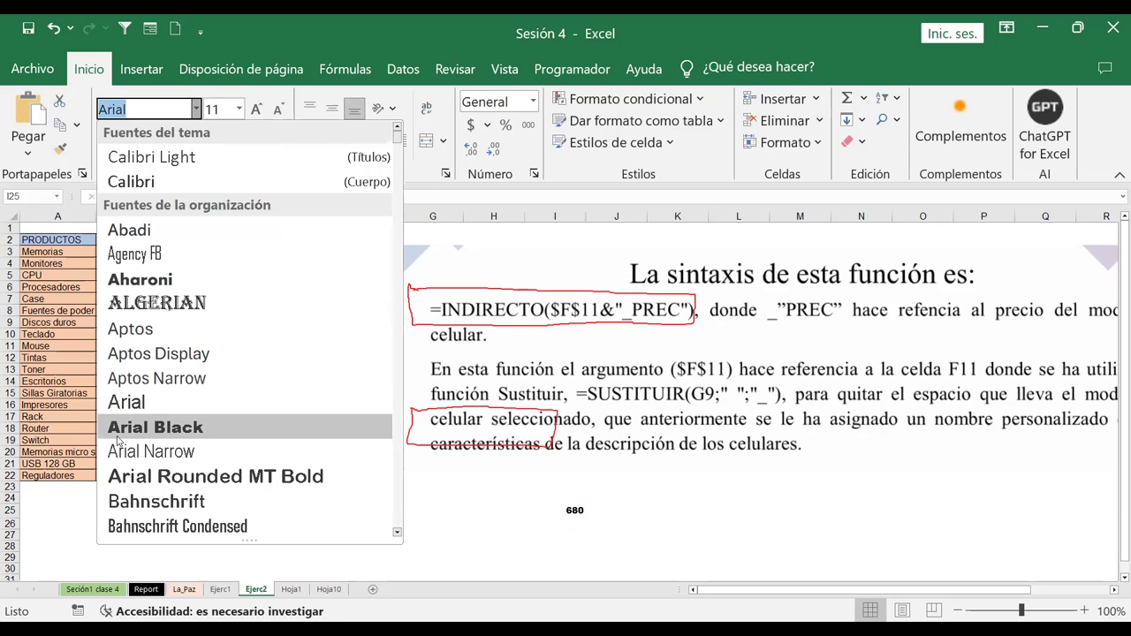
pyautogui.click(263, 110)
pyautogui.click(263, 111)
pyautogui.click(262, 111)
pyautogui.click(262, 110)
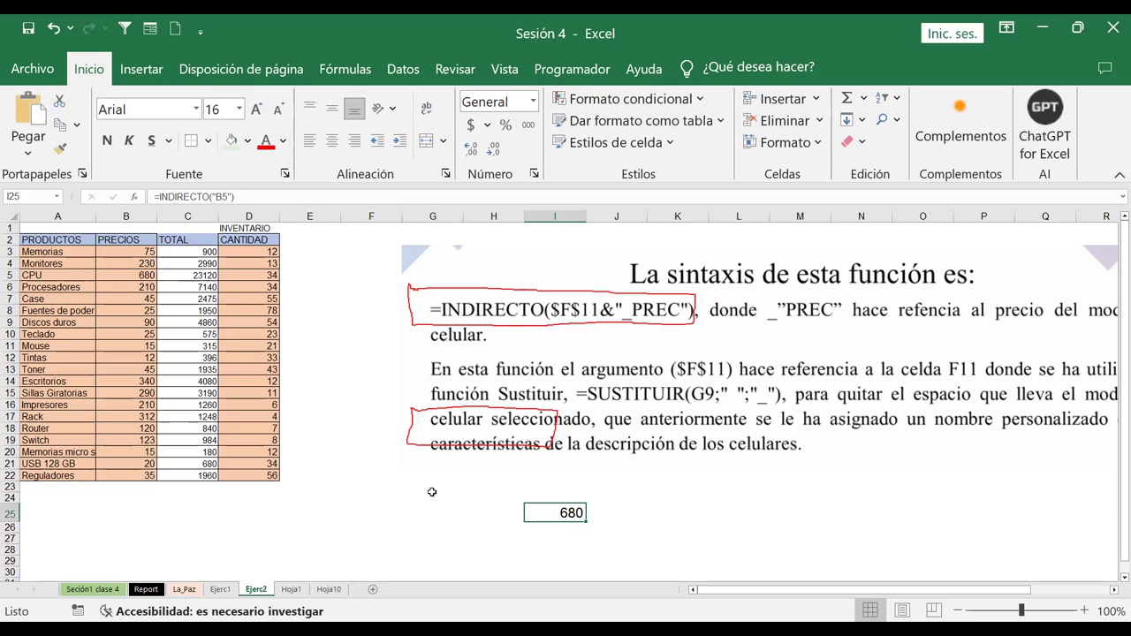
pyautogui.doubleClick(566, 513)
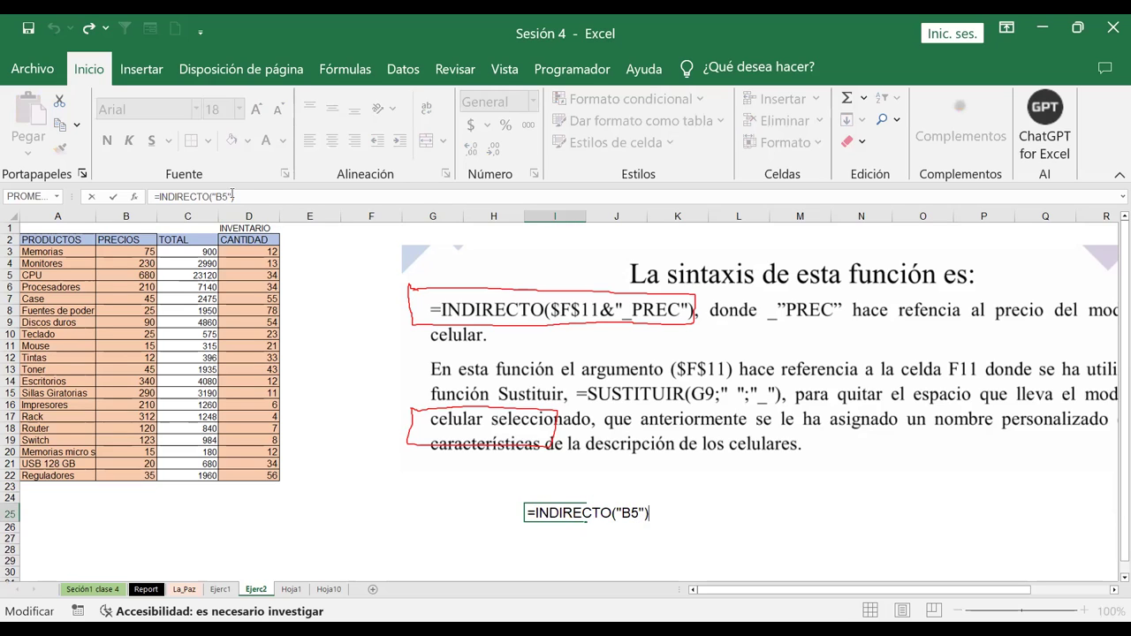
# Append &"A5" inside I25's INDIRECTO so it reads =INDIRECTO("B5"&"A5")
pyautogui.press('Left')
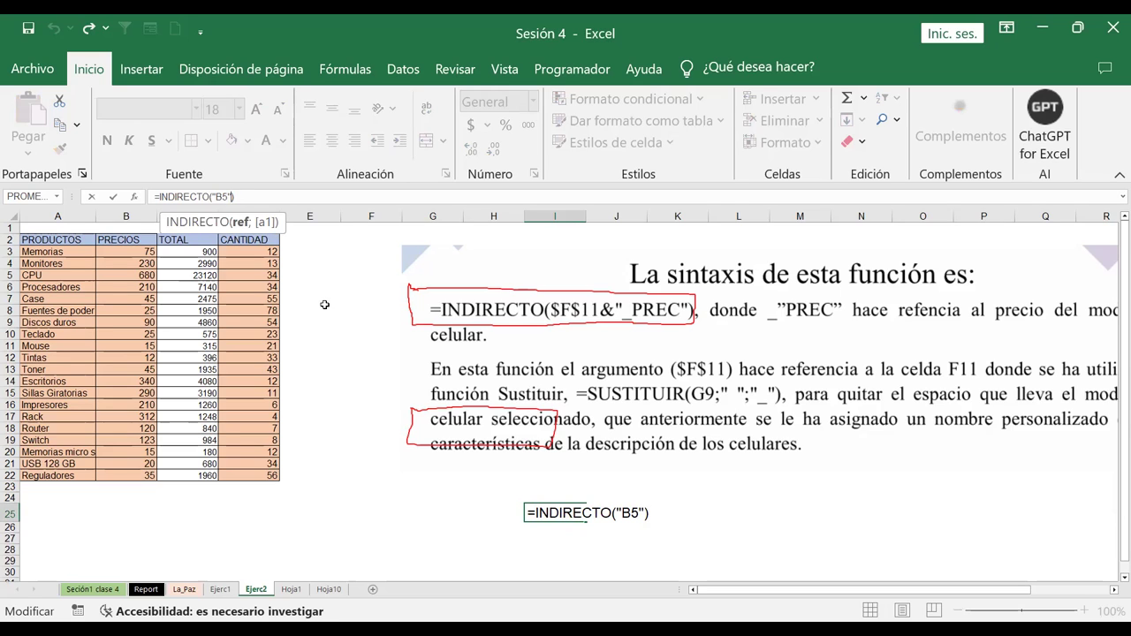
pyautogui.write('/')
pyautogui.press('BackSpace')
pyautogui.write('&')
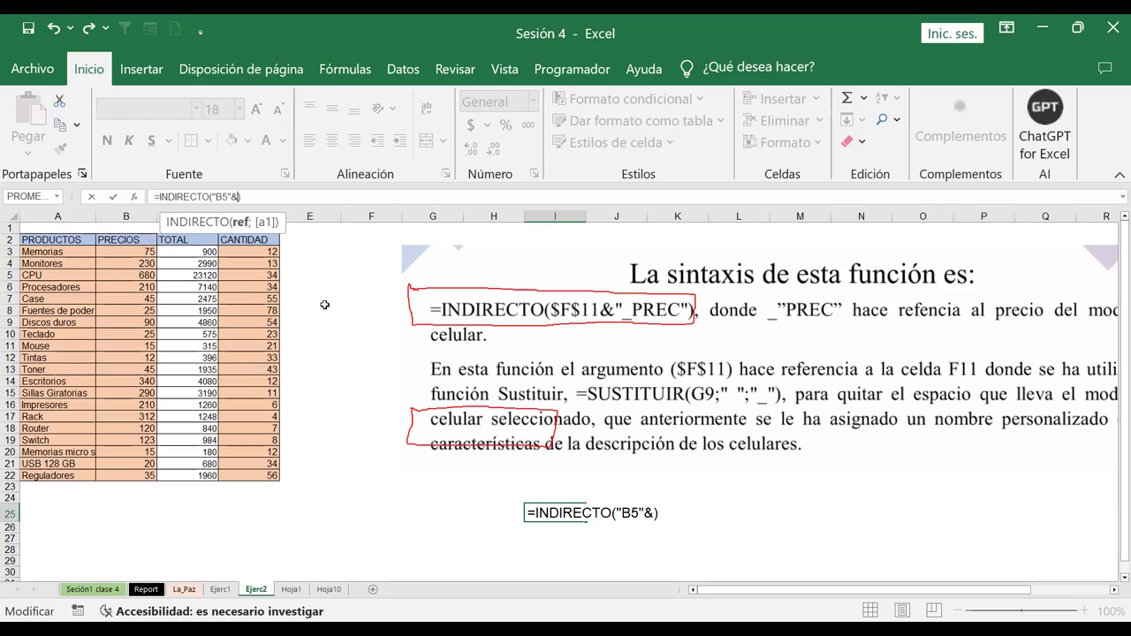
pyautogui.write('"')
pyautogui.write('A5')
pyautogui.write('"')
pyautogui.press('Return')
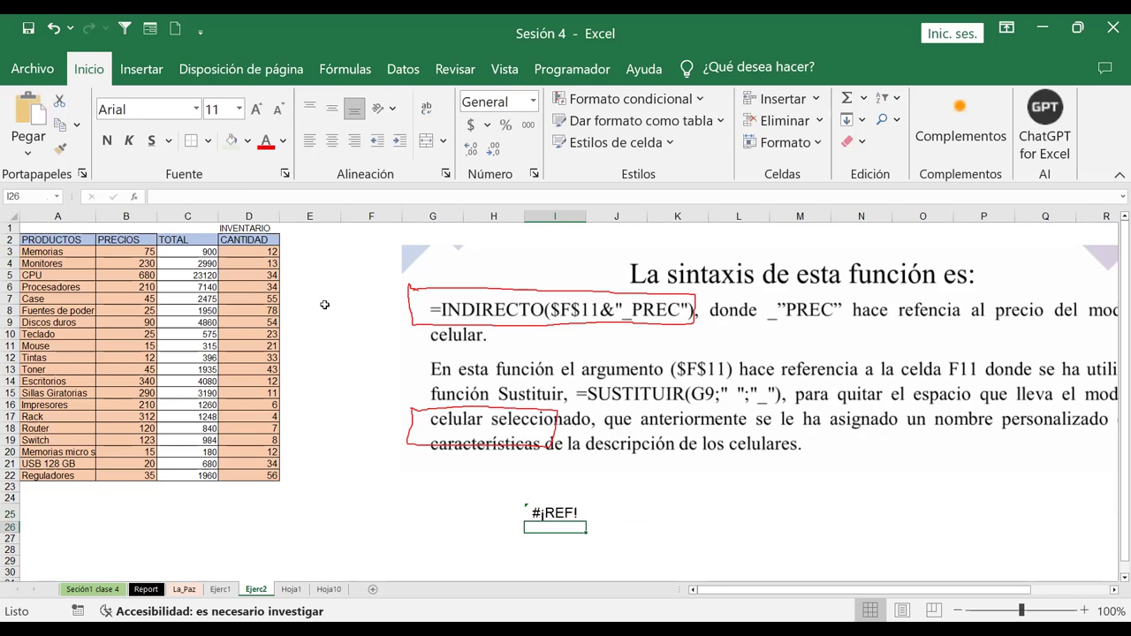
pyautogui.click(563, 517)
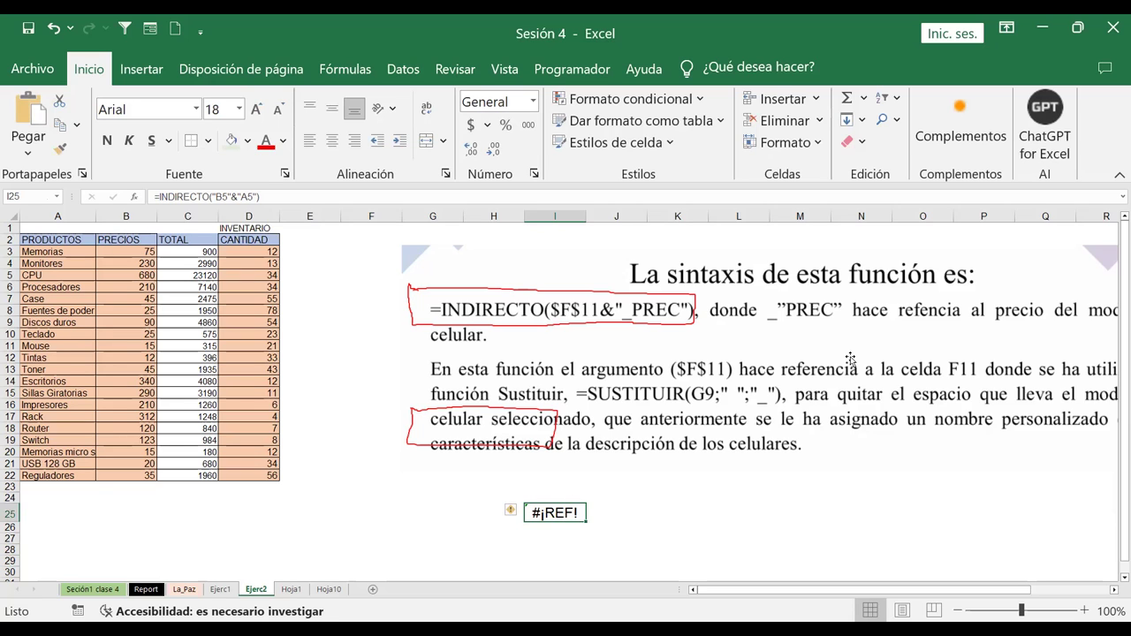
# Move the syntax image over columns D–L and change I25's reference to "$B$5"
pyautogui.moveTo(805, 251)
pyautogui.mouseDown()
pyautogui.moveTo(637, 249)
pyautogui.moveTo(654, 248)
pyautogui.mouseUp()
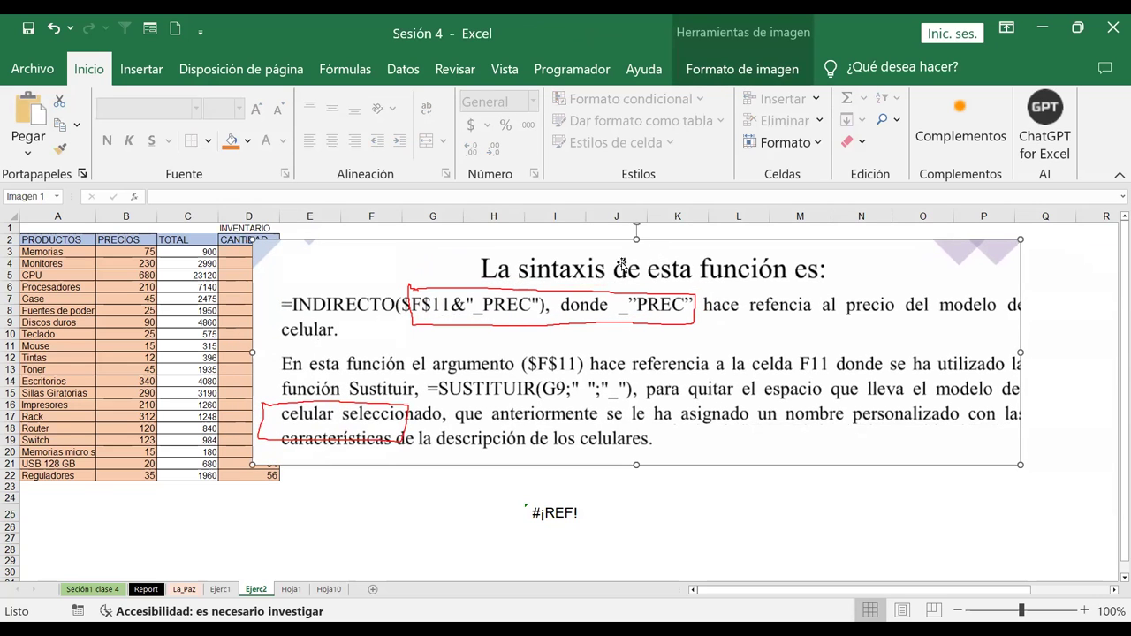
pyautogui.moveTo(483, 277); pyautogui.dragTo(535, 267)
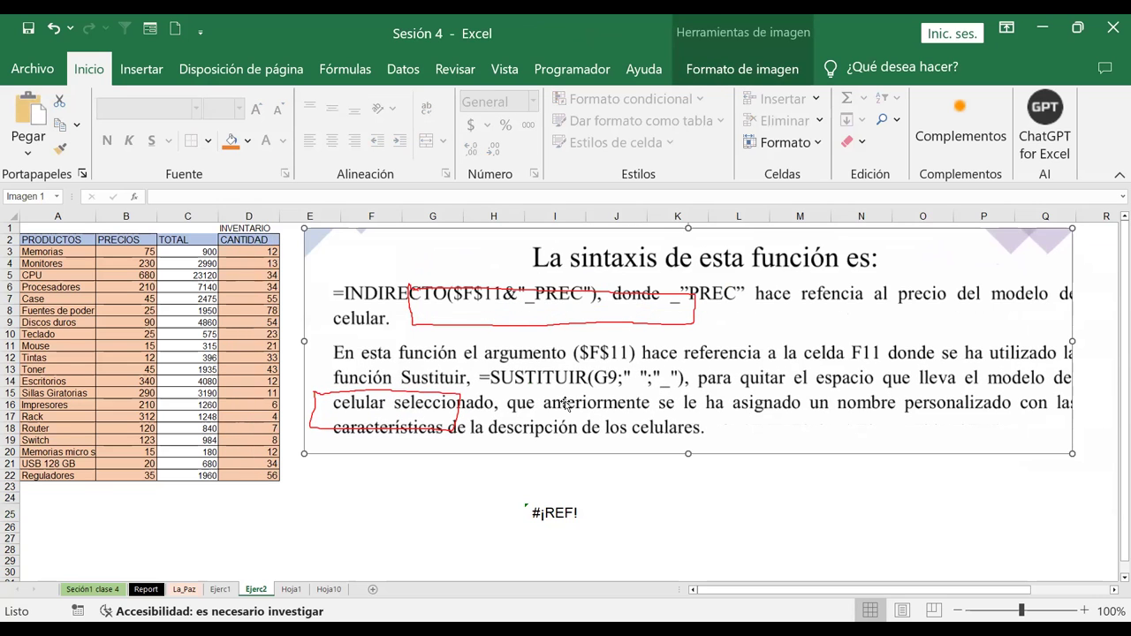
pyautogui.click(556, 513)
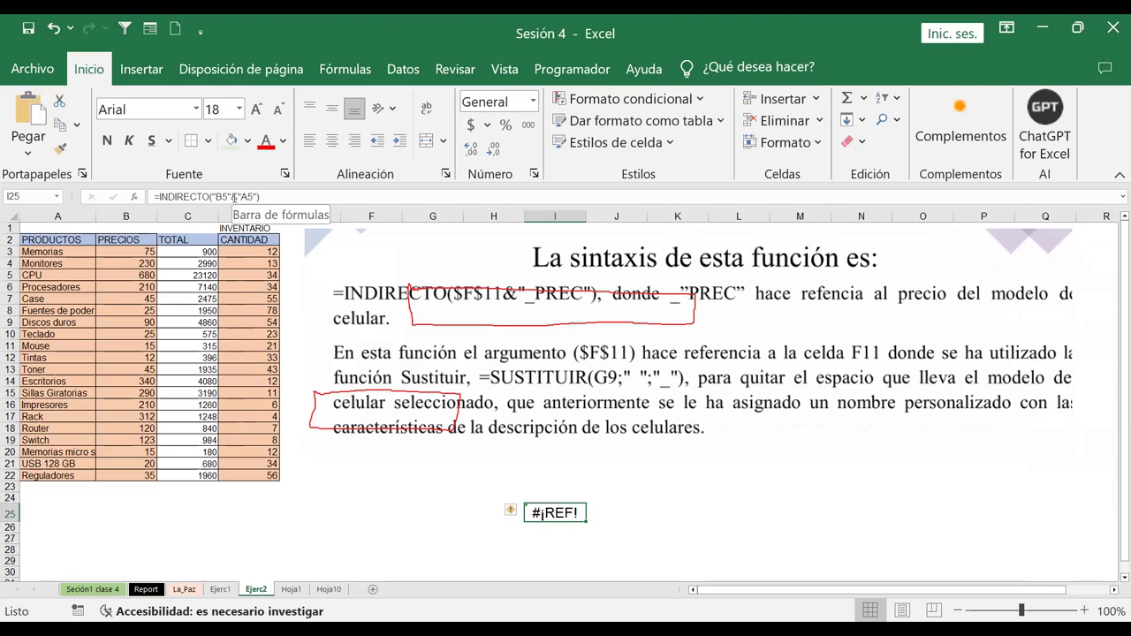
pyautogui.click(225, 197)
pyautogui.click(226, 196)
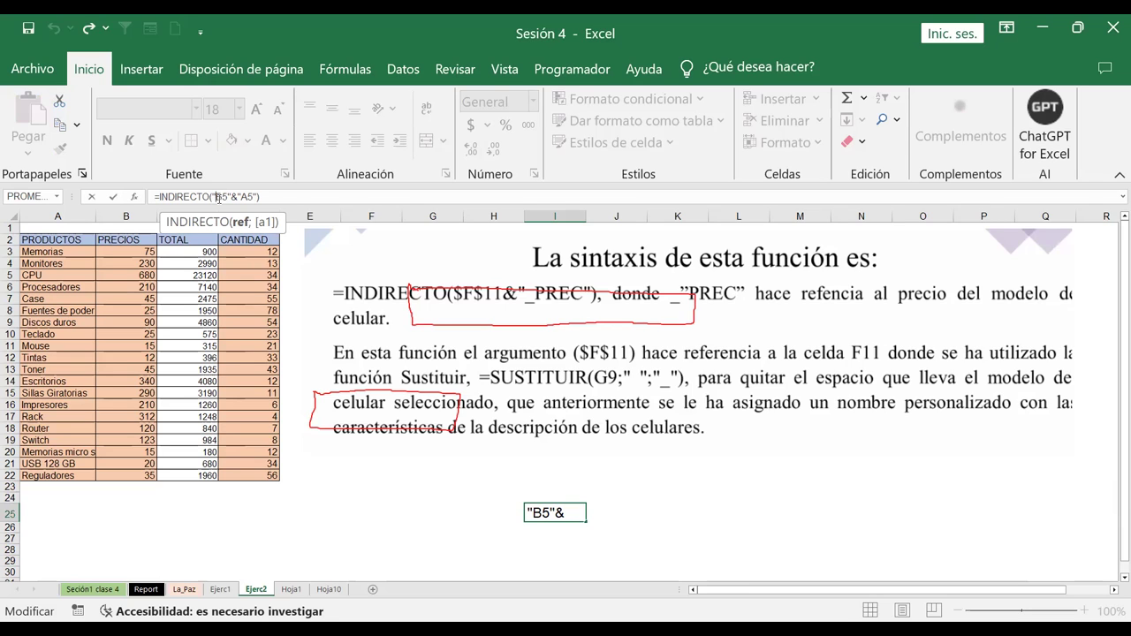
pyautogui.write('$B')
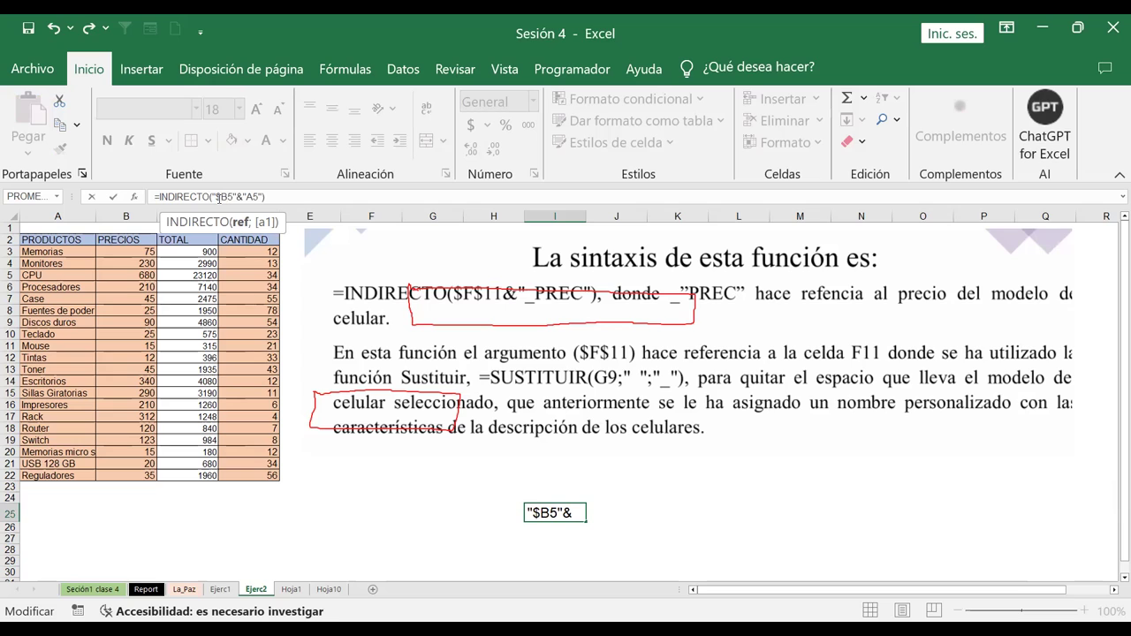
pyautogui.write('$')
pyautogui.press('Return')
pyautogui.click(550, 514)
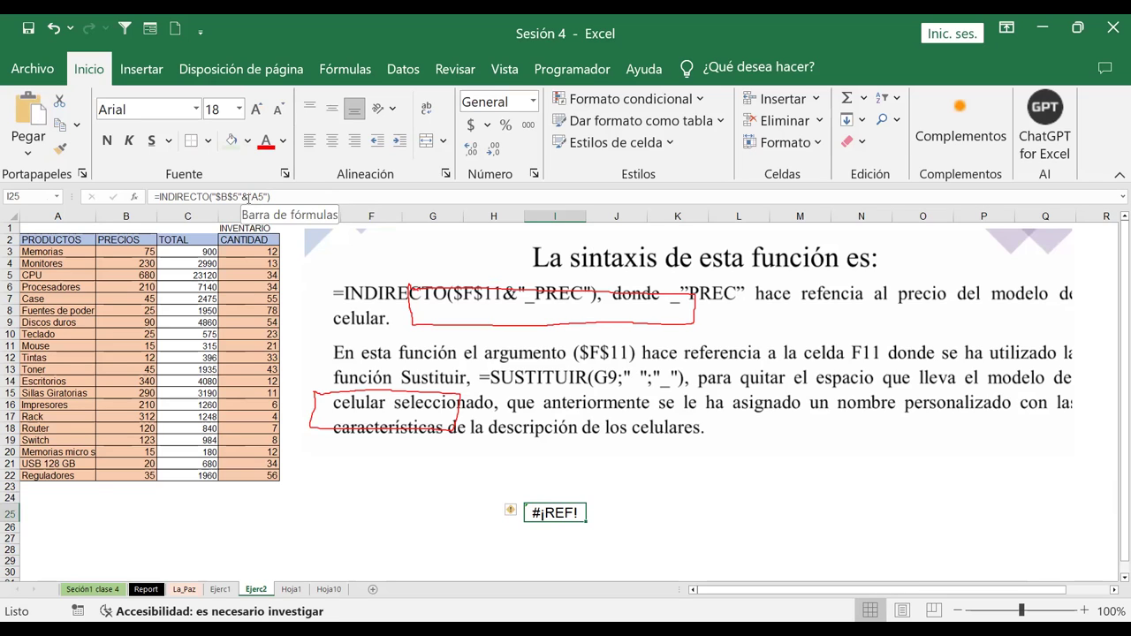
# Fix the quotes and ampersand in I25 so "$B$5" and "A5" are joined as text
pyautogui.click(248, 197)
pyautogui.write('"A5')
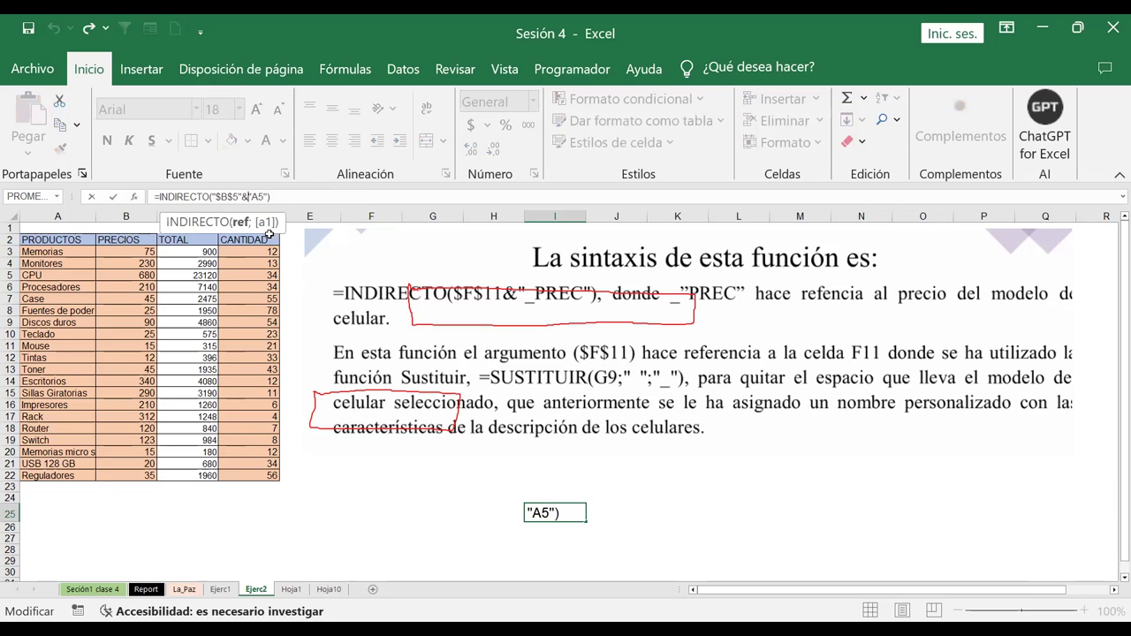
pyautogui.press('BackSpace')
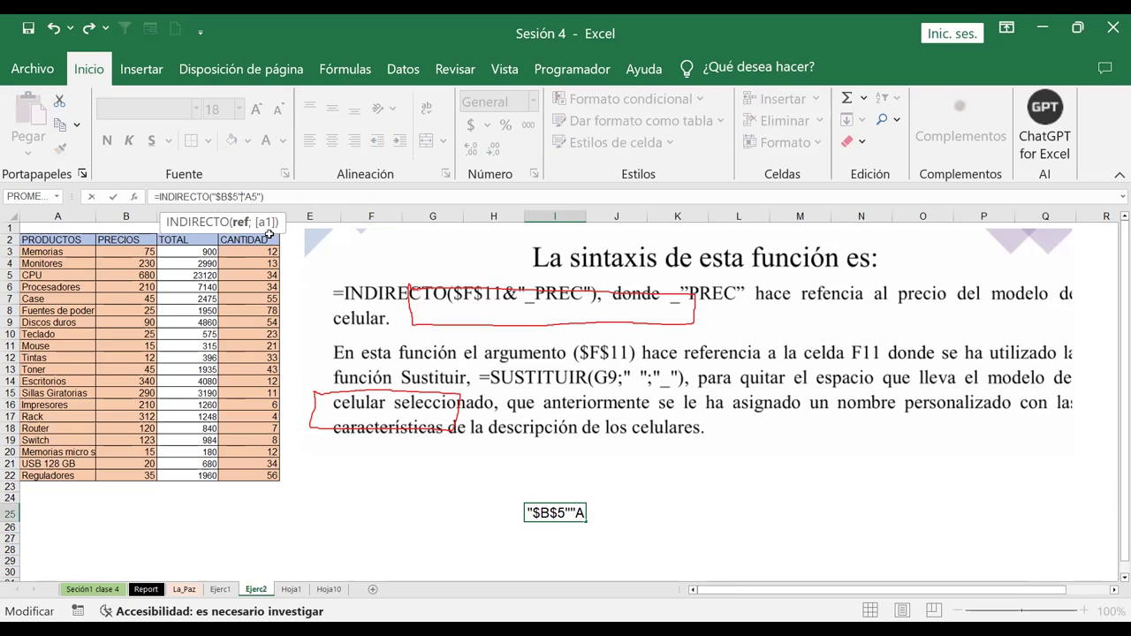
pyautogui.write(';')
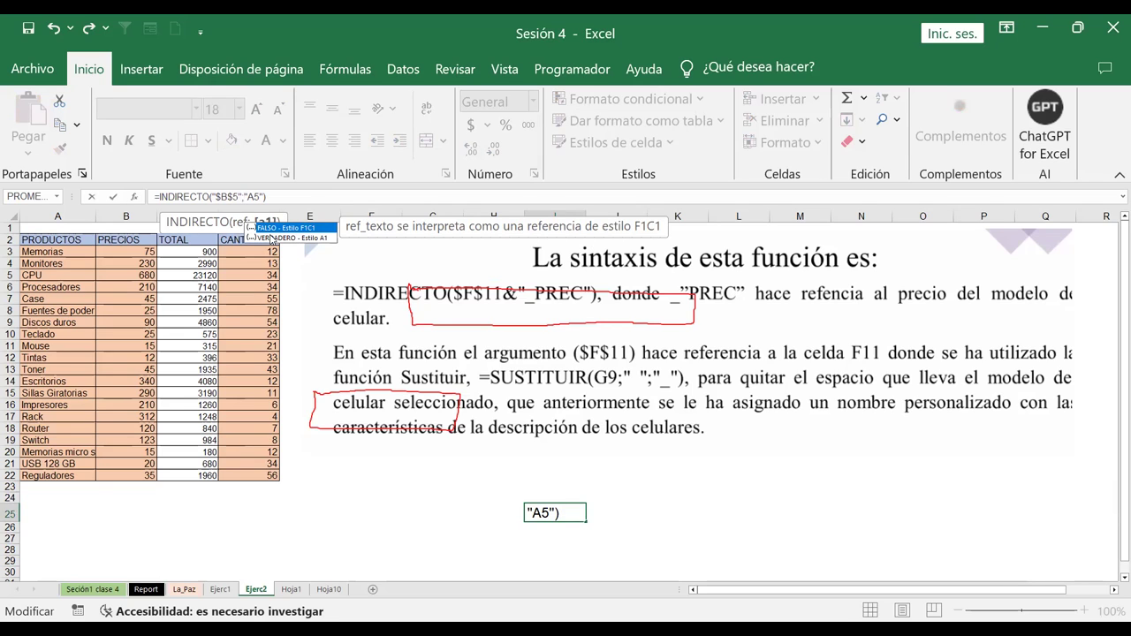
pyautogui.press('BackSpace')
pyautogui.write('"')
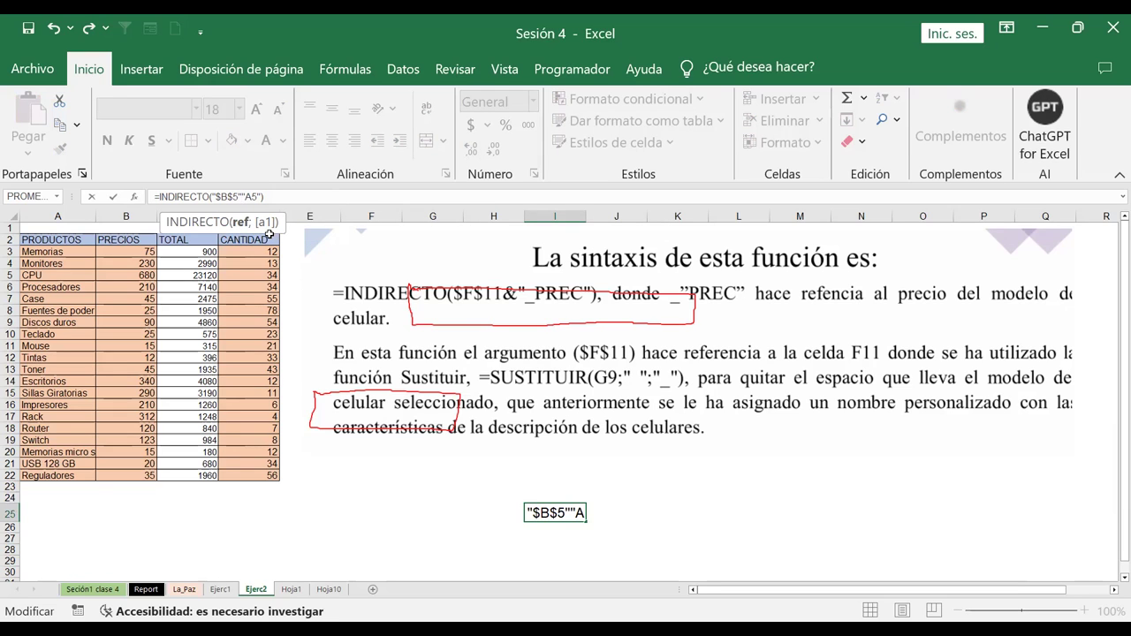
pyautogui.write('&')
pyautogui.press('Left')
pyautogui.hotkey('ctrl', 'Return')
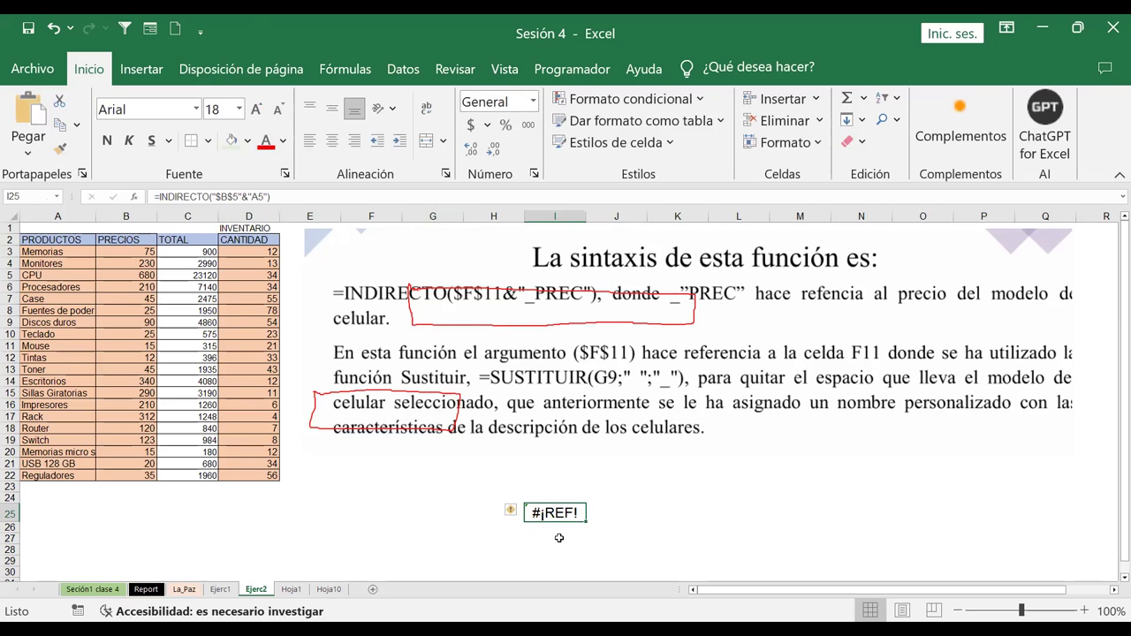
pyautogui.click(330, 590)
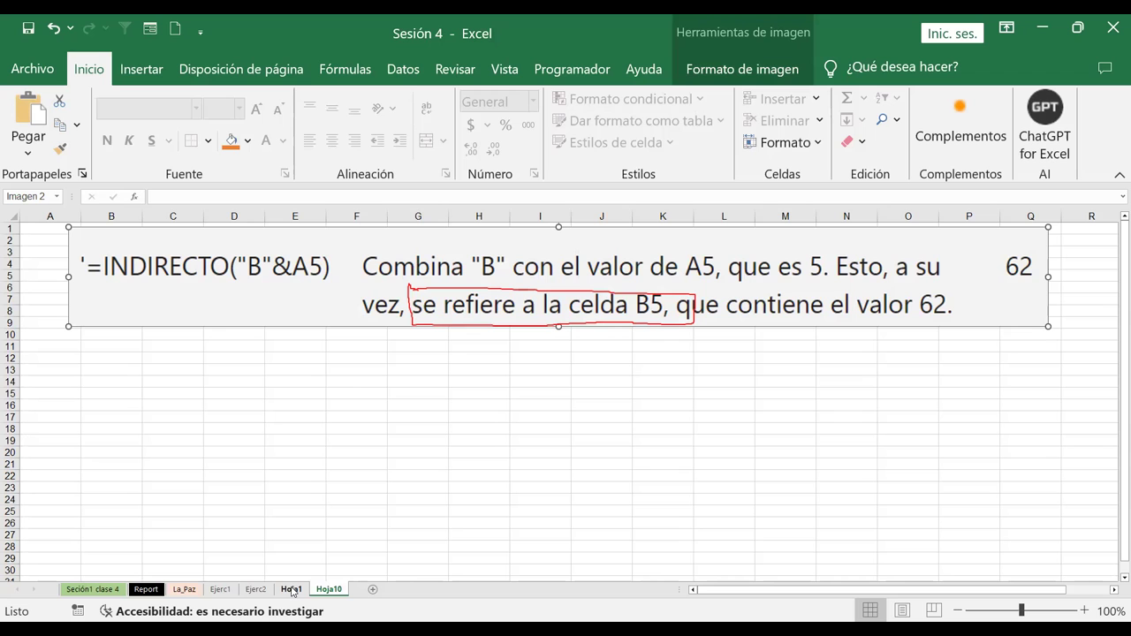
pyautogui.click(293, 589)
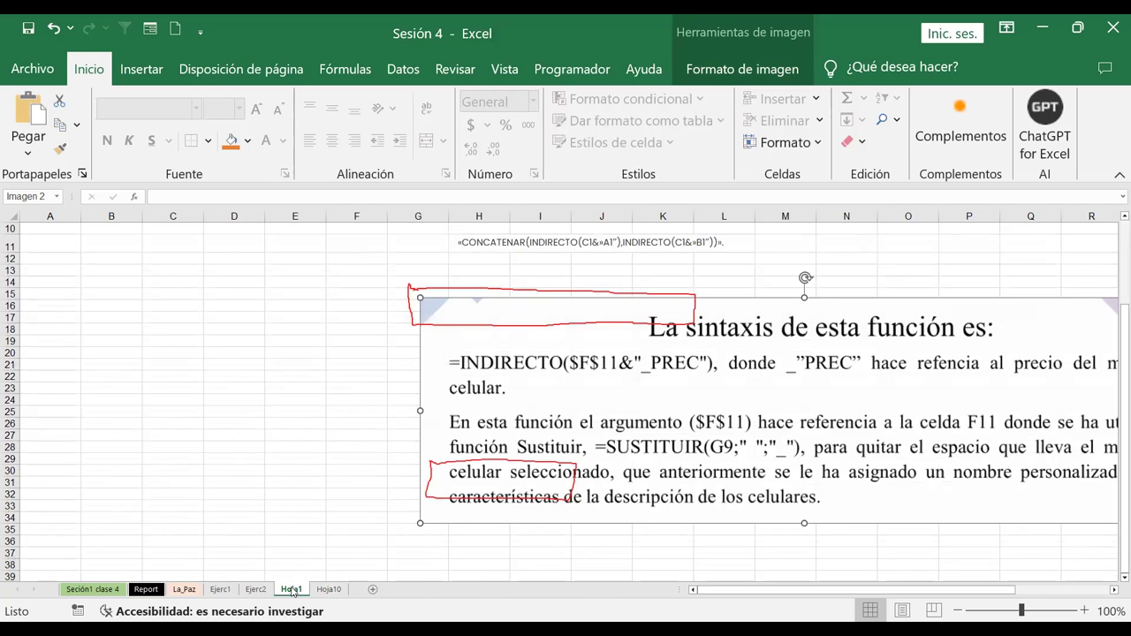
pyautogui.click(255, 589)
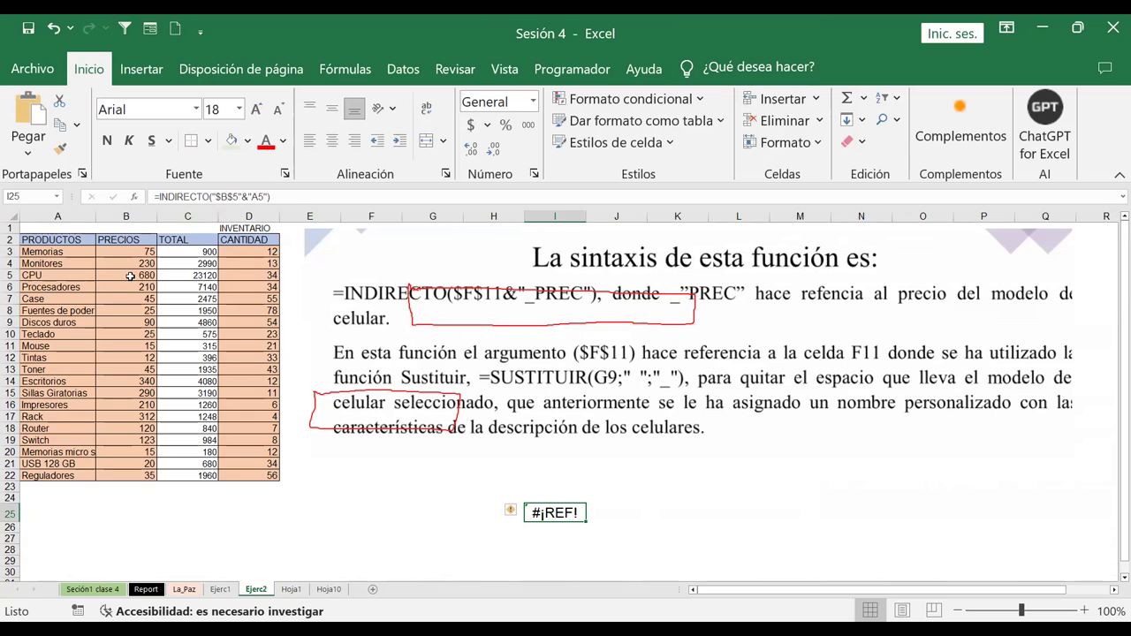
# Strip the $ signs from B5 in I25's formula, commit it, then clear the cell
pyautogui.click(130, 277)
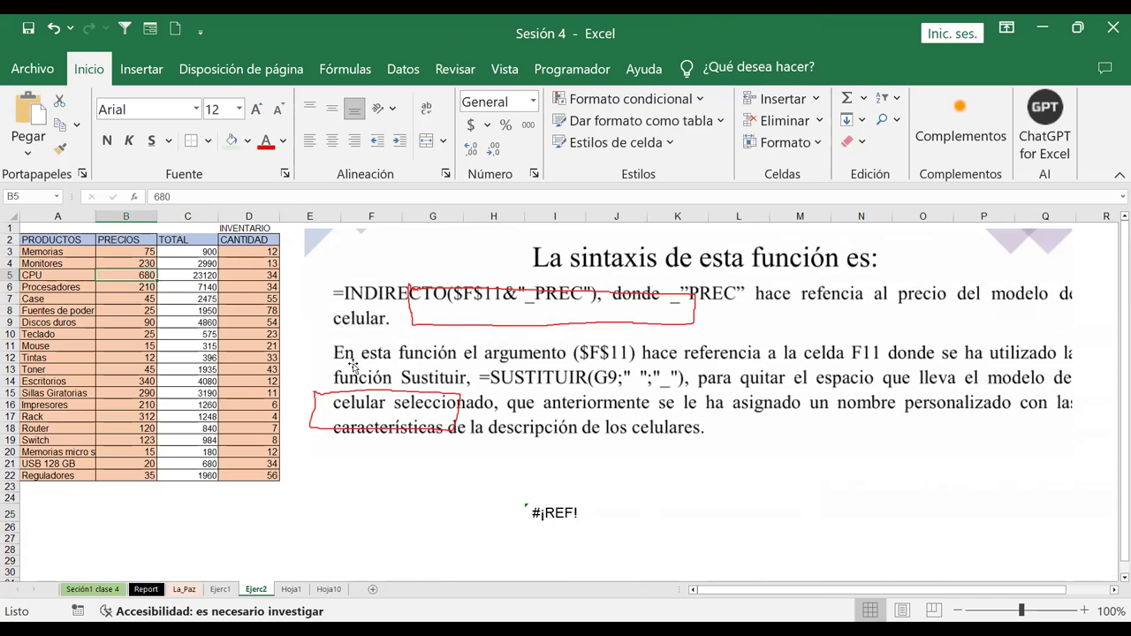
pyautogui.click(544, 510)
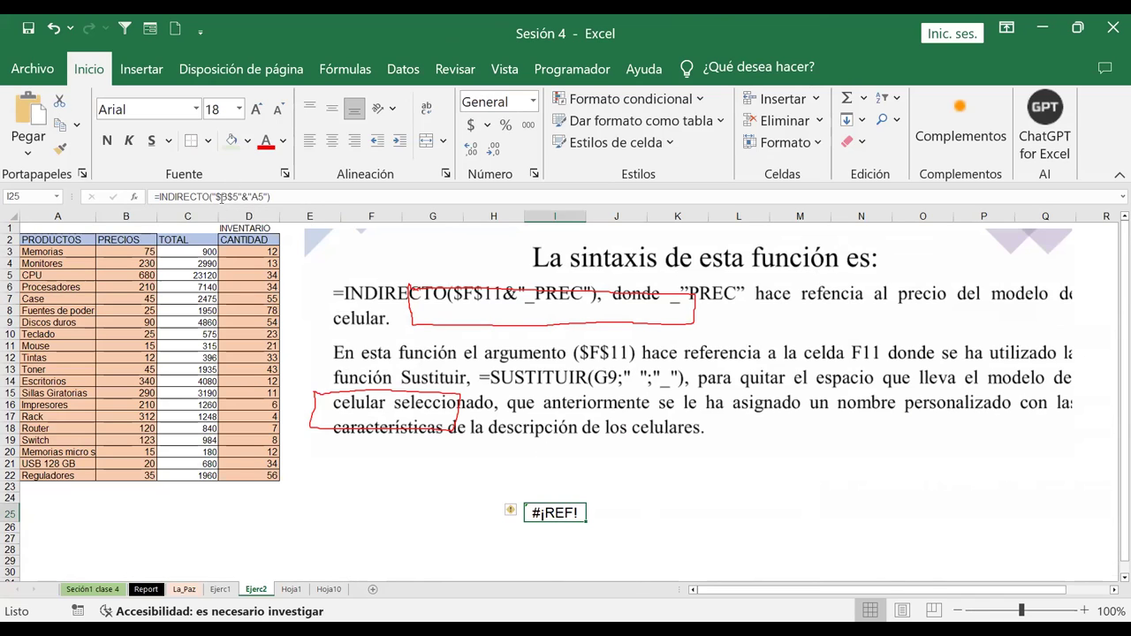
pyautogui.click(219, 198)
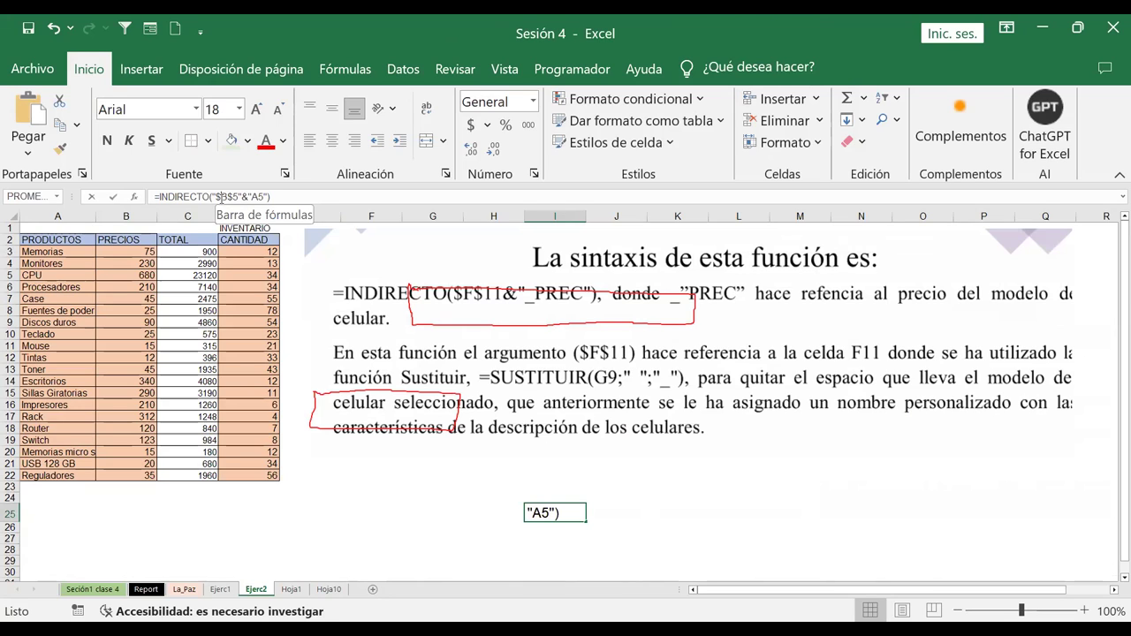
pyautogui.press('BackSpace')
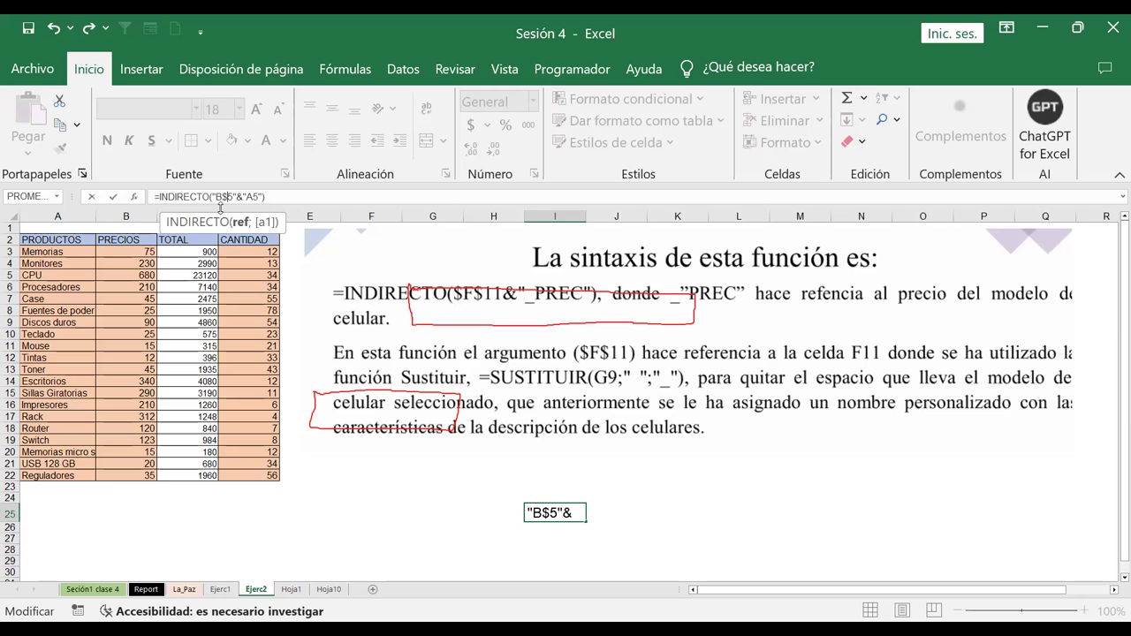
pyautogui.press('BackSpace')
pyautogui.press('Right')
pyautogui.press('Right')
pyautogui.press('Right')
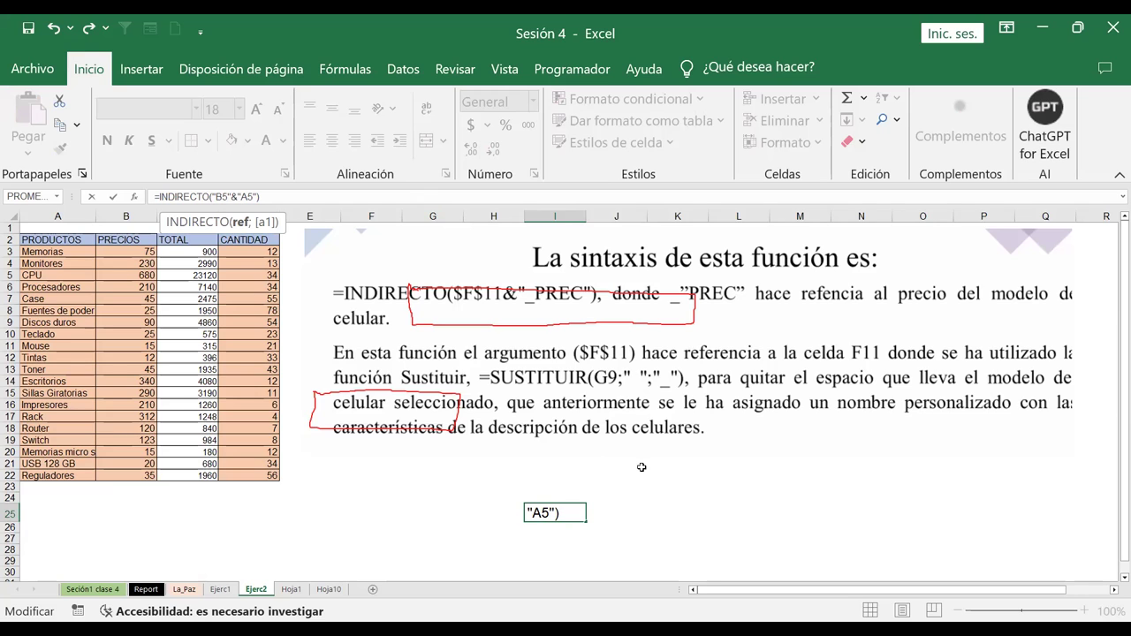
pyautogui.press('F4')
pyautogui.hotkey('ctrl', 'Return')
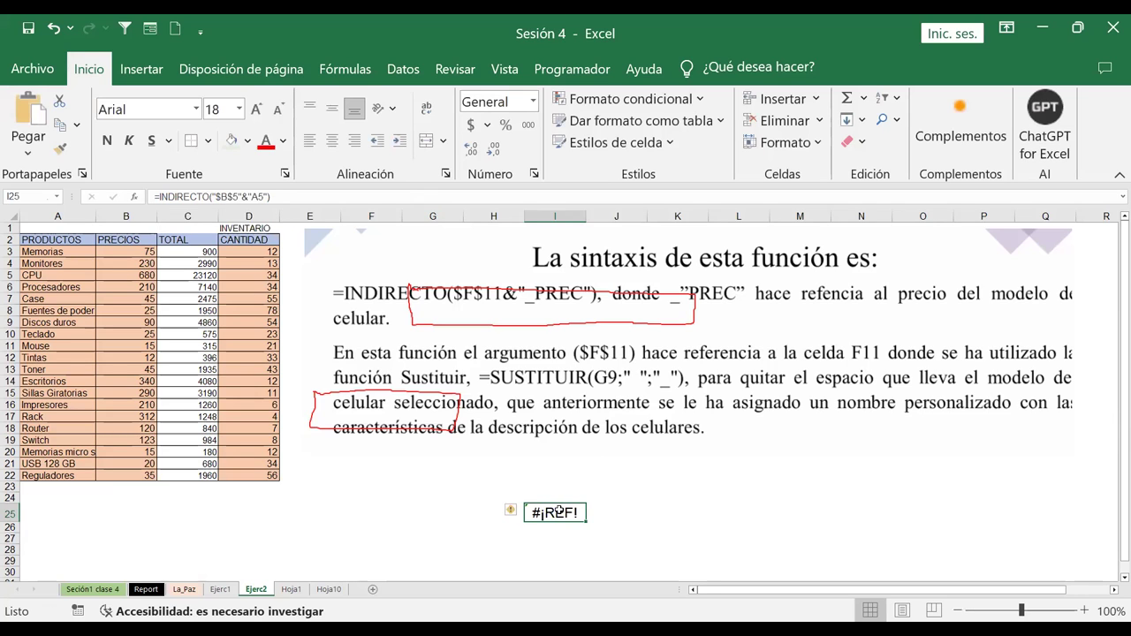
pyautogui.press('Delete')
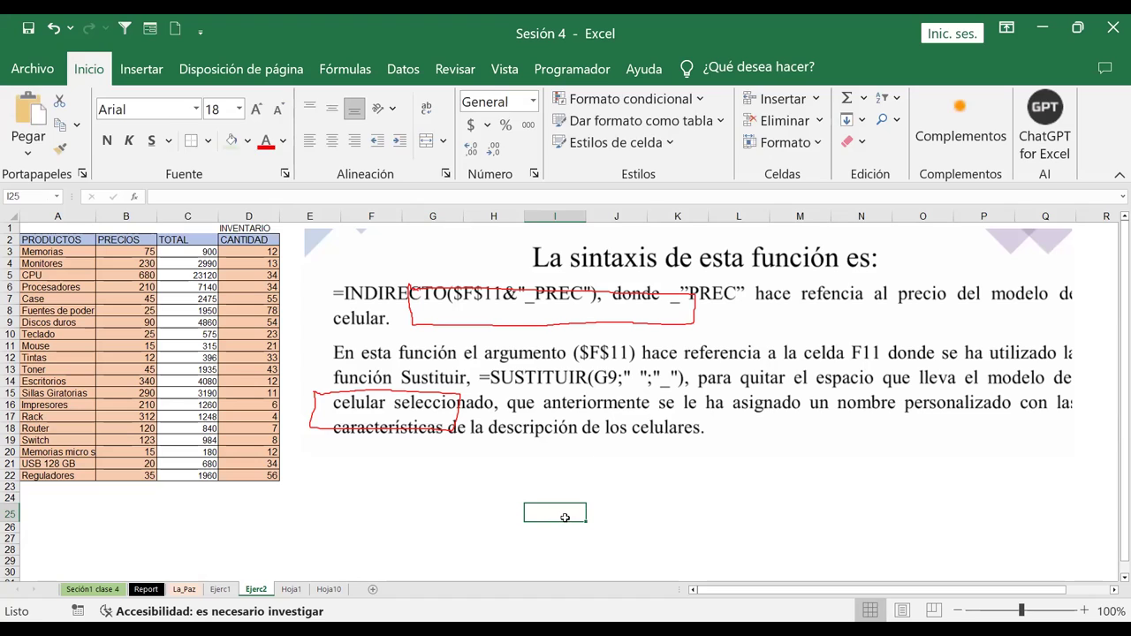
# Start retyping I25 as =INDIRECTO(B5;CONCATENAR
pyautogui.write('=')
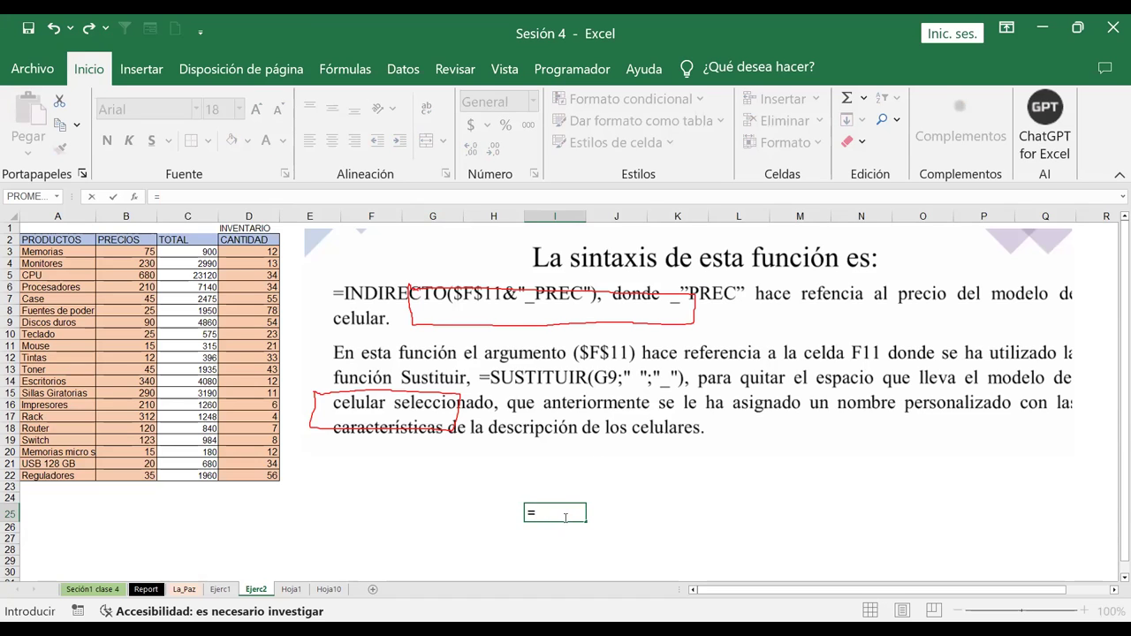
pyautogui.write('I')
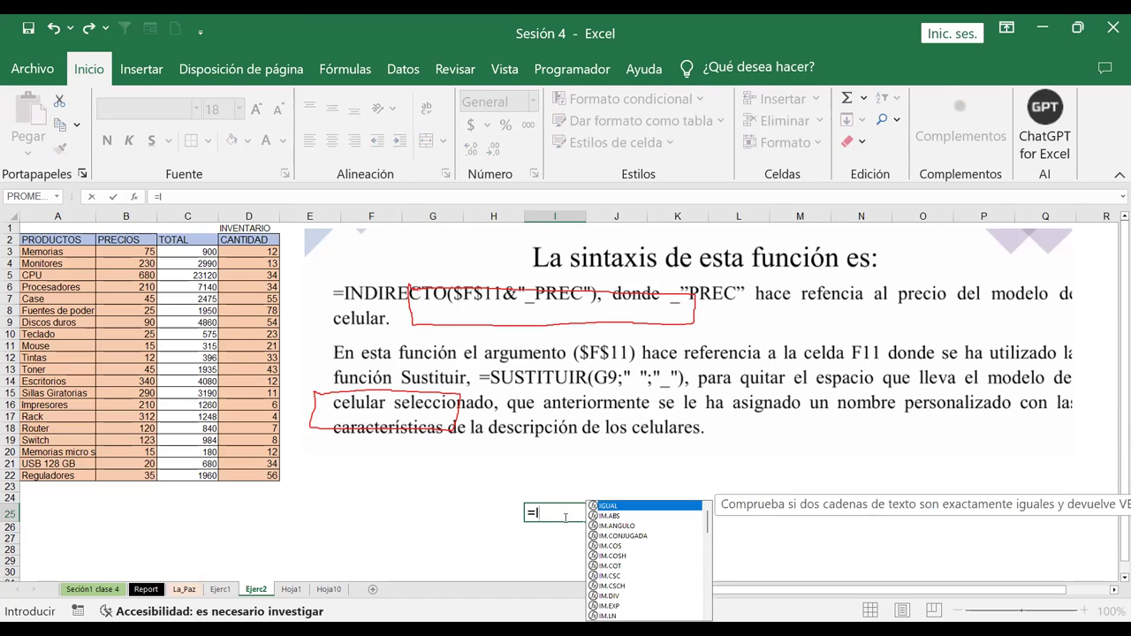
pyautogui.write('NDIRECTO')
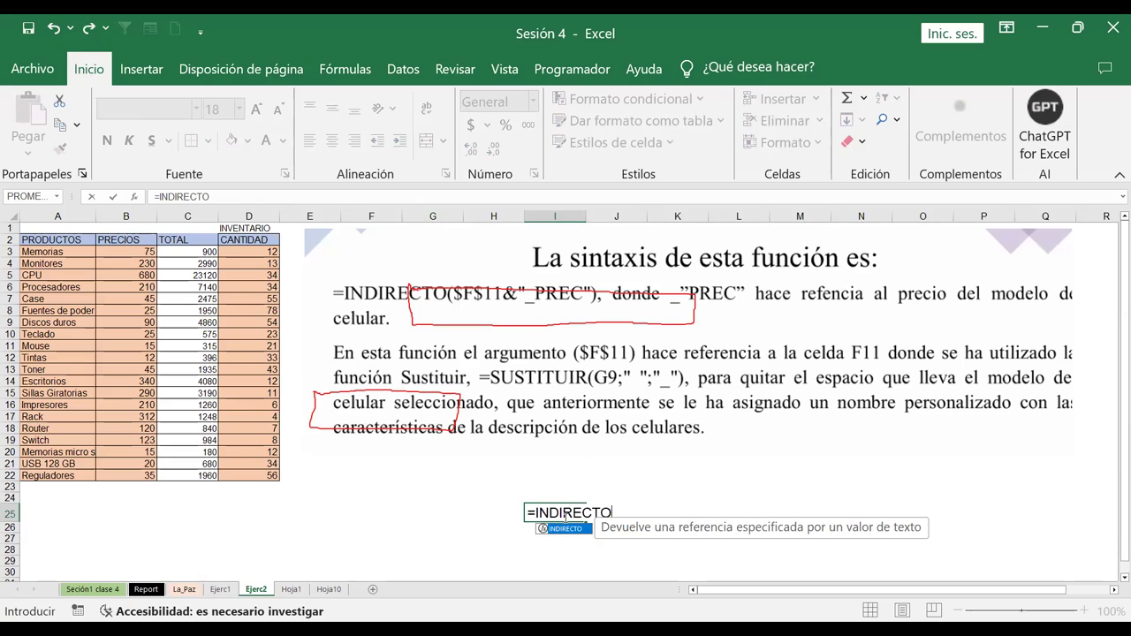
pyautogui.write(')')
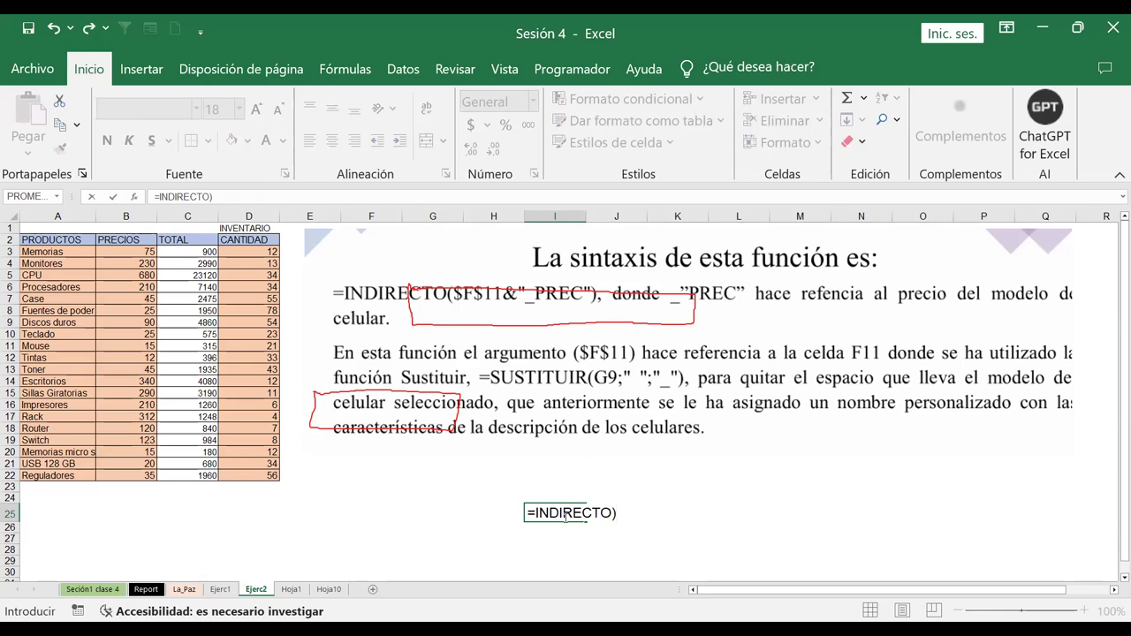
pyautogui.press('BackSpace')
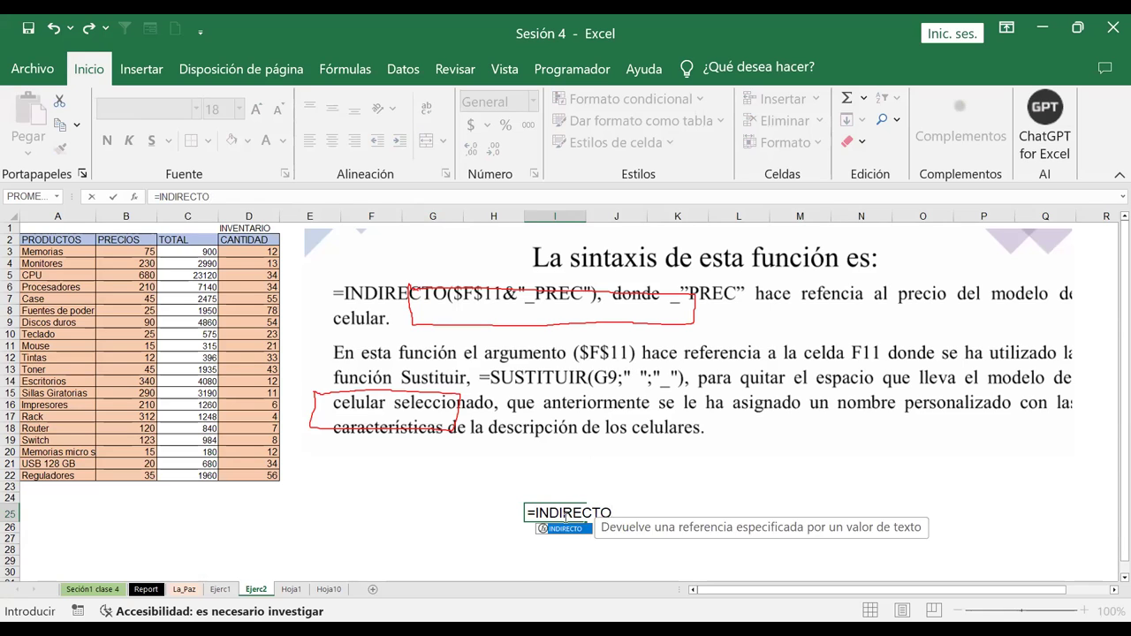
pyautogui.write('(')
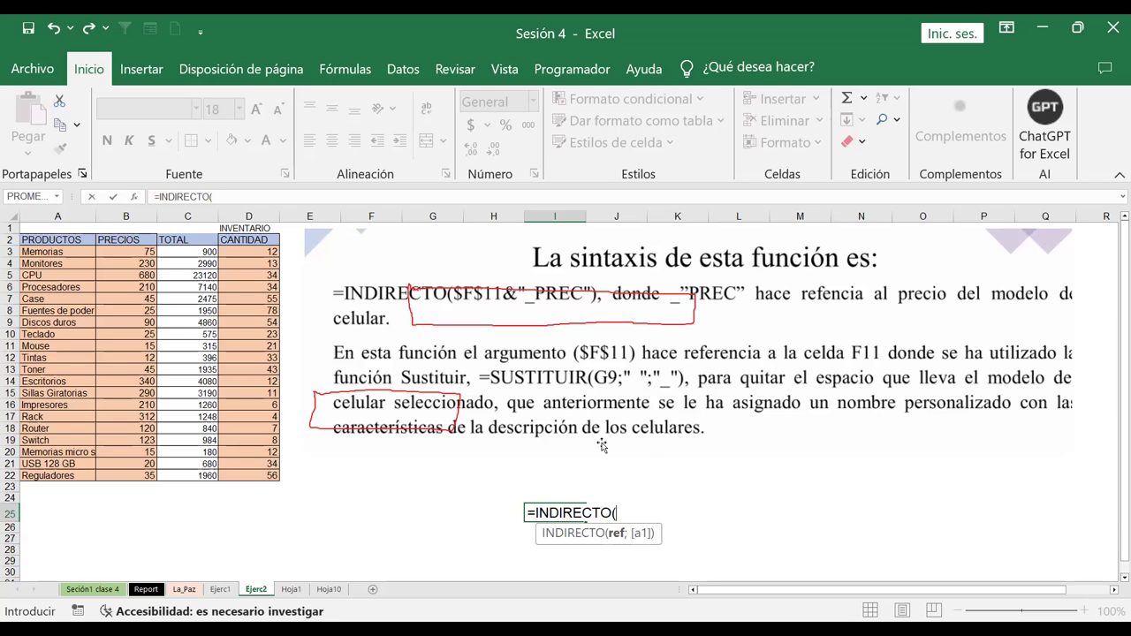
pyautogui.write('B5')
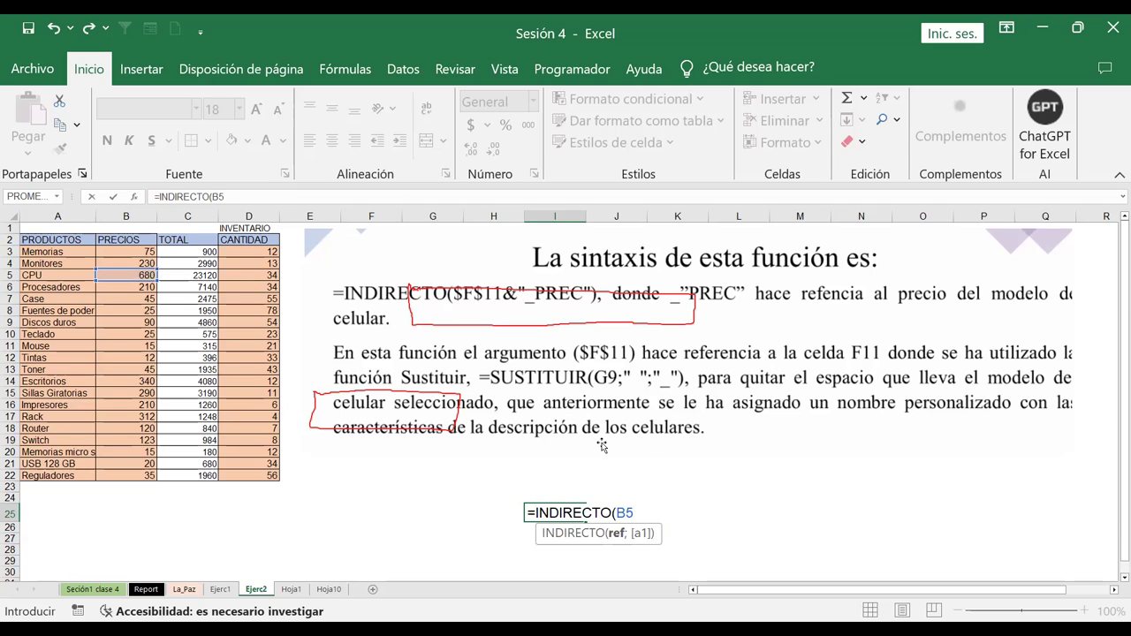
pyautogui.write(';CON')
pyautogui.write('CAT')
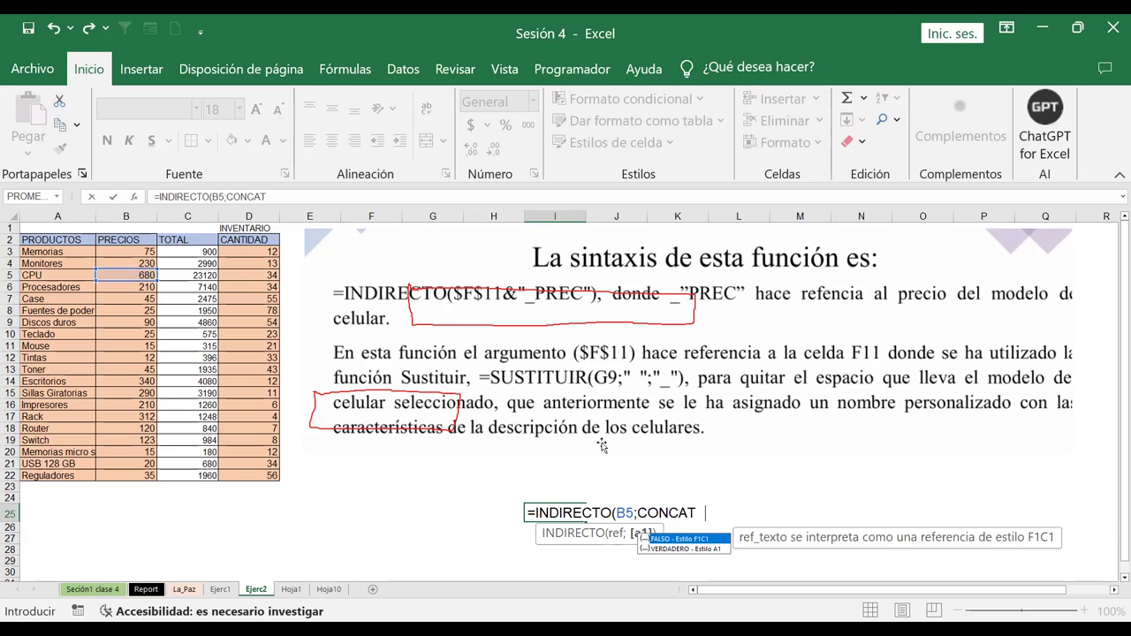
pyautogui.write('ENAR')
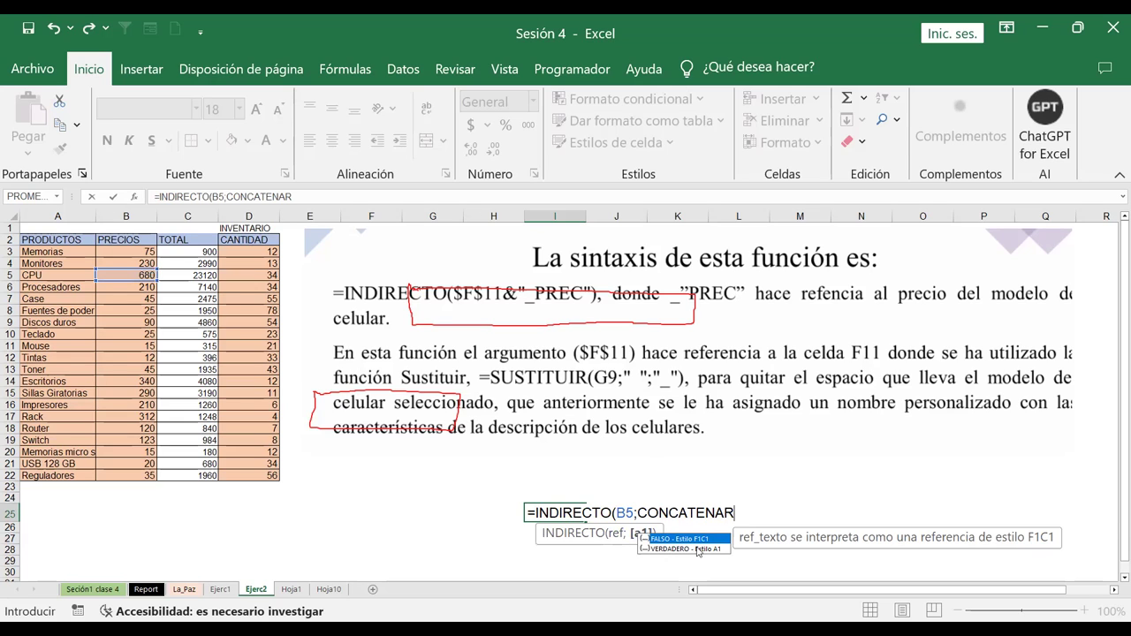
pyautogui.click(638, 515)
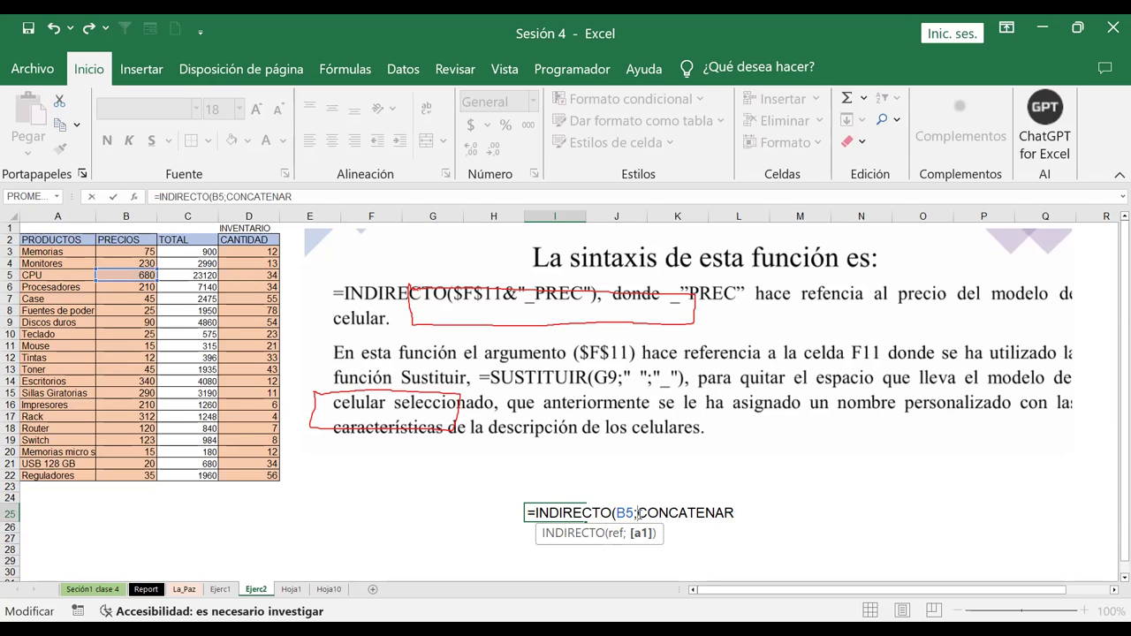
# Correct the quotes and parentheses so the formula reads =INDIRECTO("B5";(CONCATENAR
pyautogui.write(')')
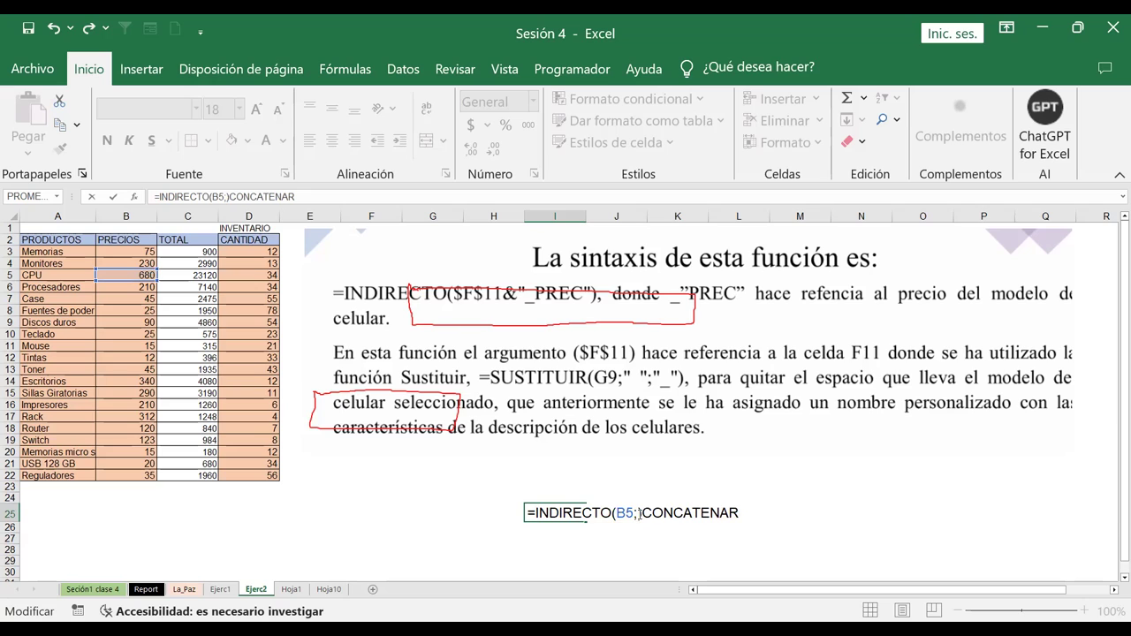
pyautogui.press('BackSpace')
pyautogui.write('(')
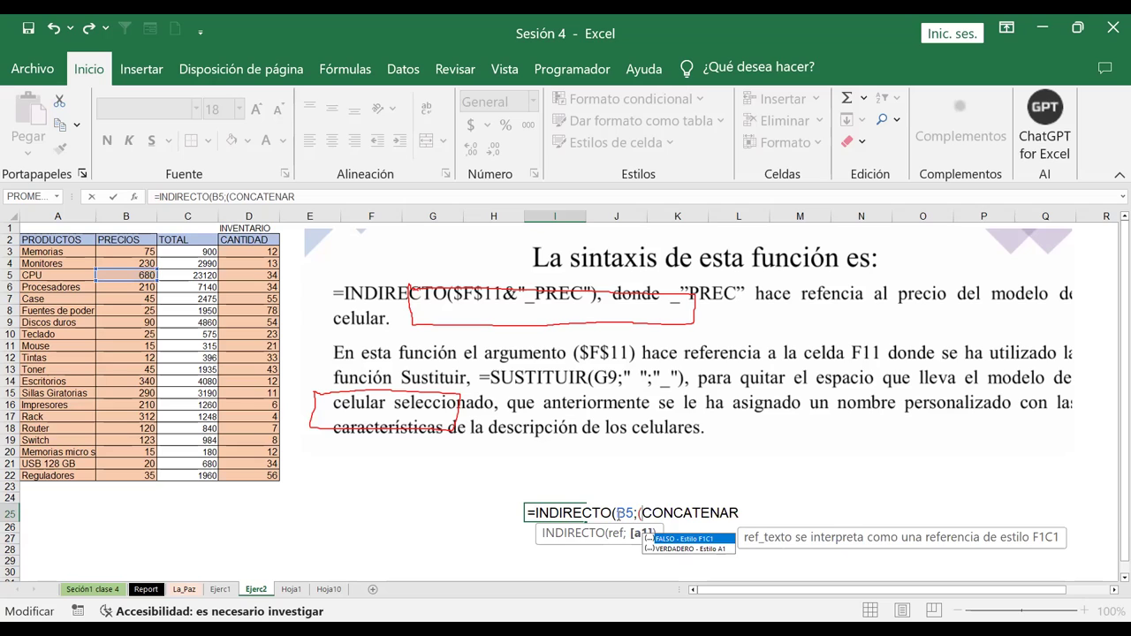
pyautogui.click(616, 512)
pyautogui.write('"B5')
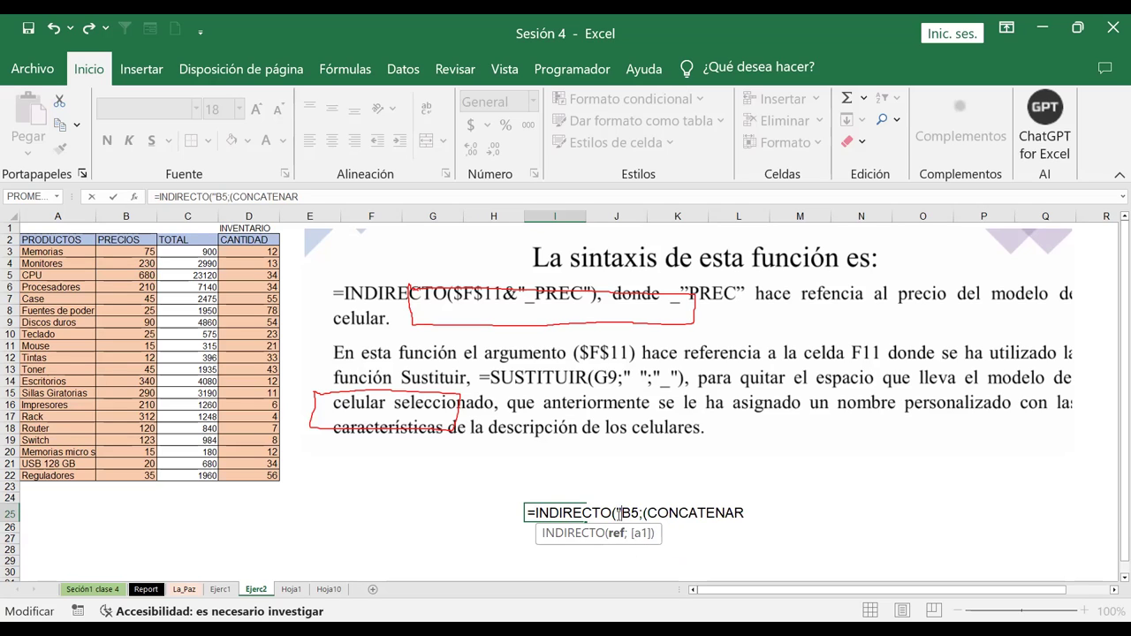
pyautogui.write('"')
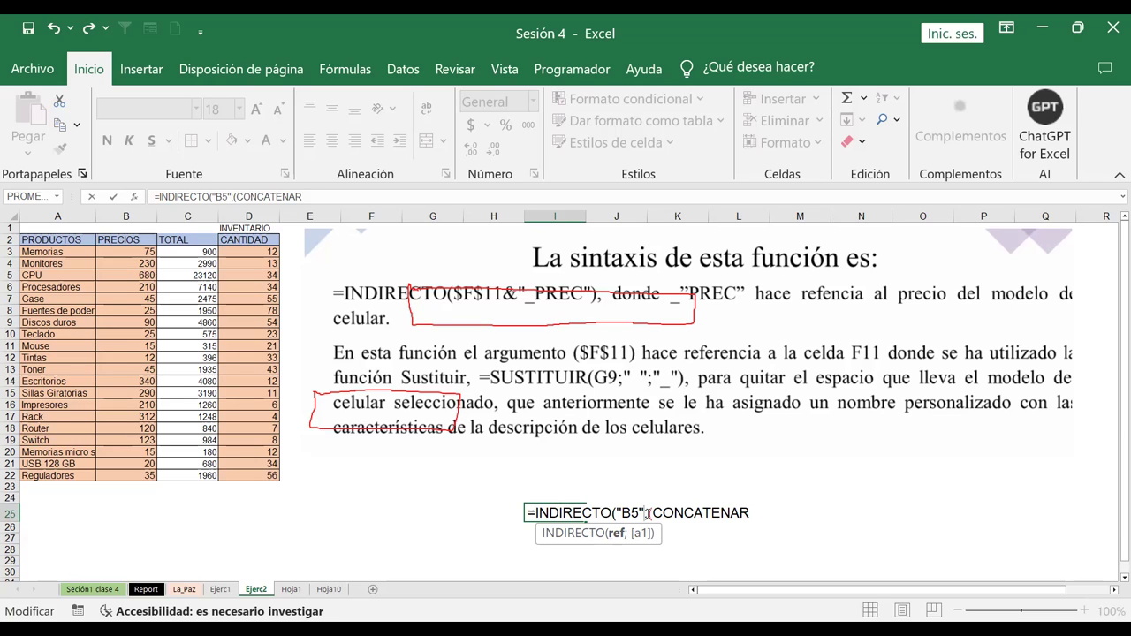
pyautogui.click(649, 514)
pyautogui.press('BackSpace')
pyautogui.write('("B5"')
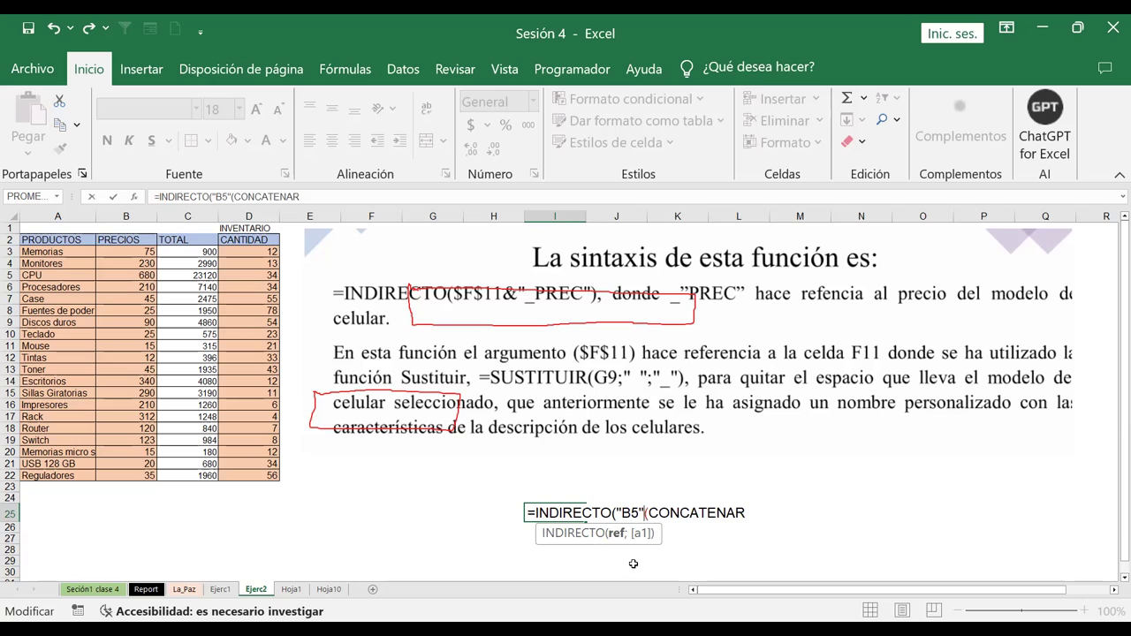
pyautogui.write(';')
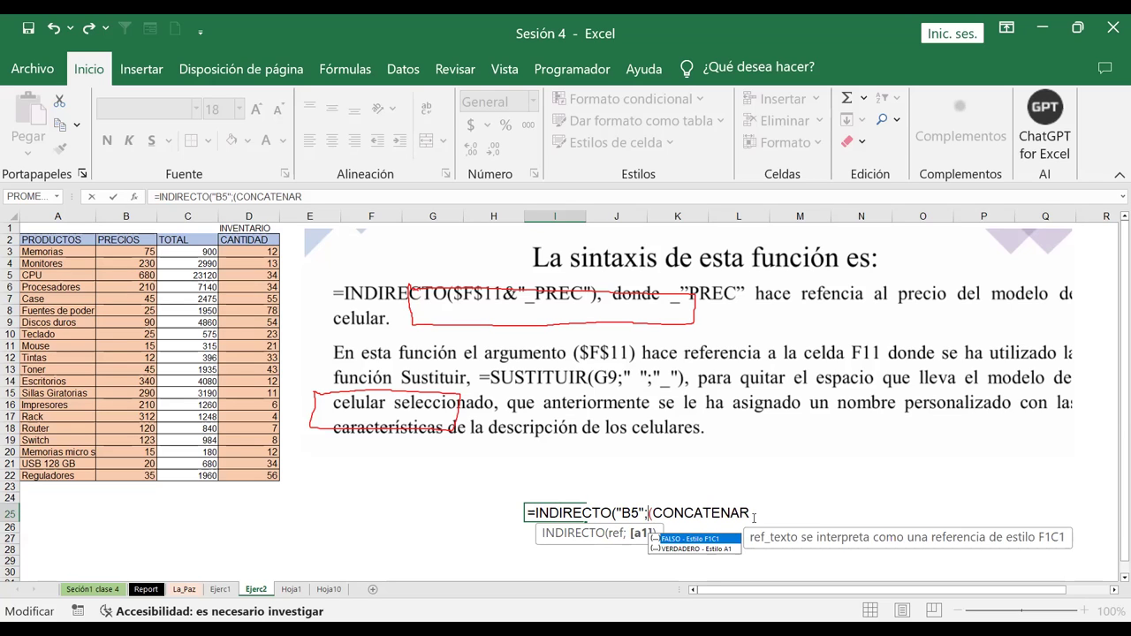
pyautogui.press('Escape')
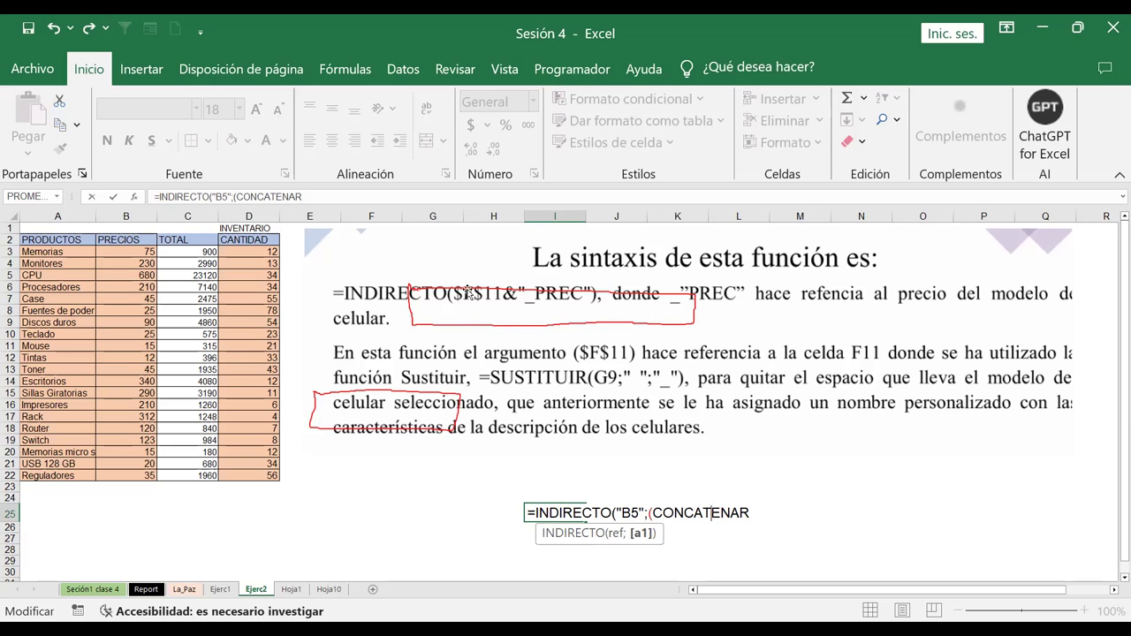
# Abandon the unfinished formula, dismiss the missing-parenthesis warning, and go to Hoja10
pyautogui.click(337, 598)
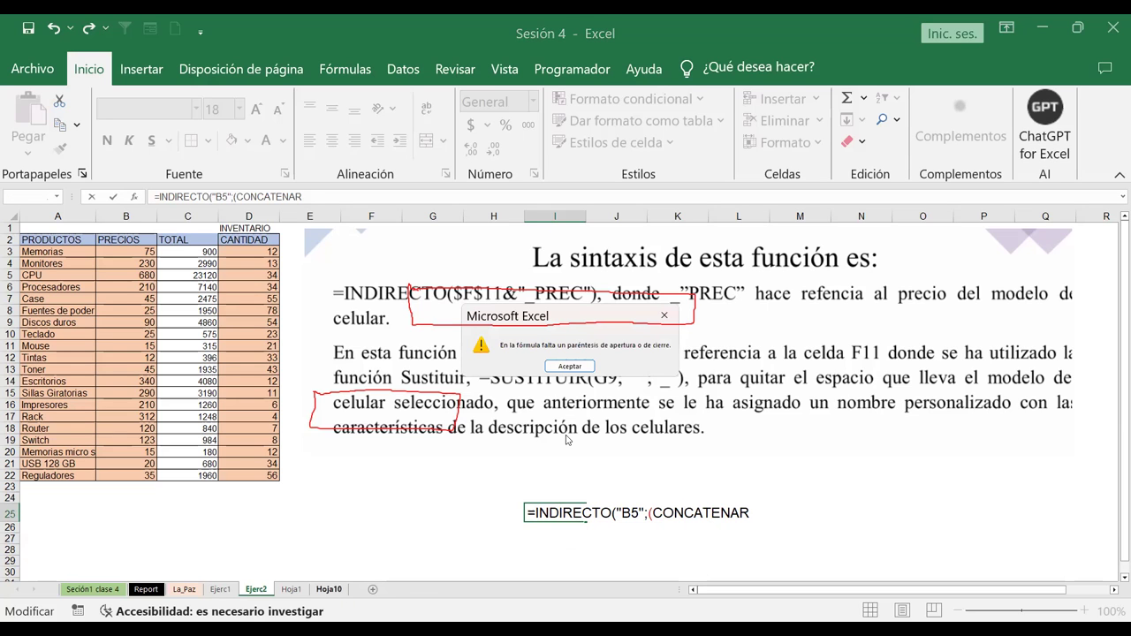
pyautogui.click(570, 366)
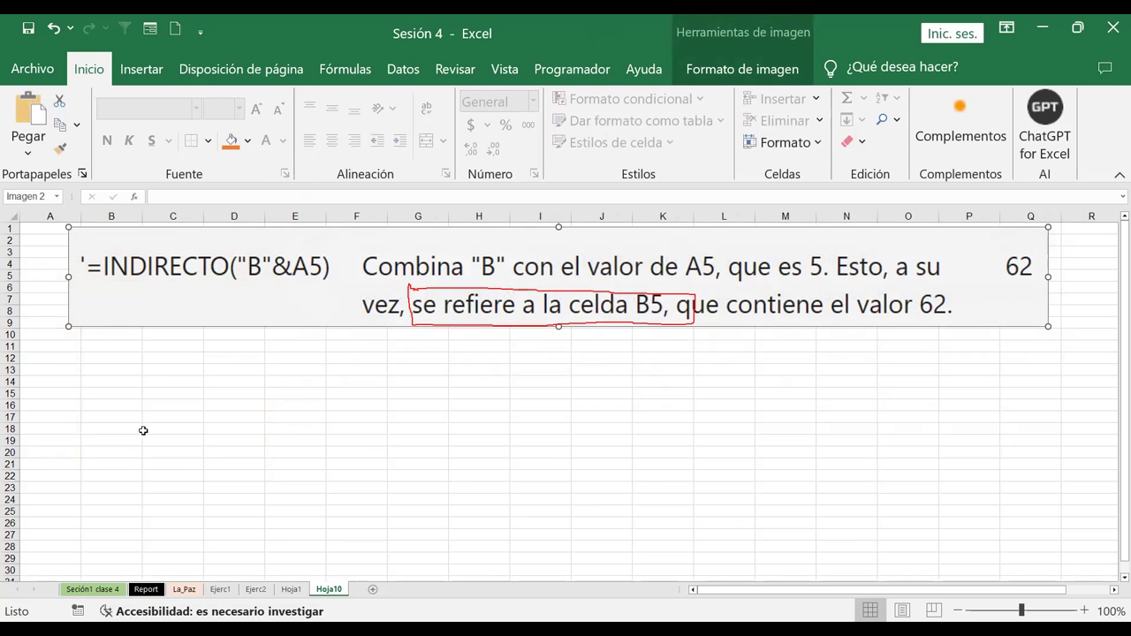
# Enter 4 in A17 and 'ESTE ES EL NUMERO FAVORECIDO' in D17, ending at D20
pyautogui.click(58, 417)
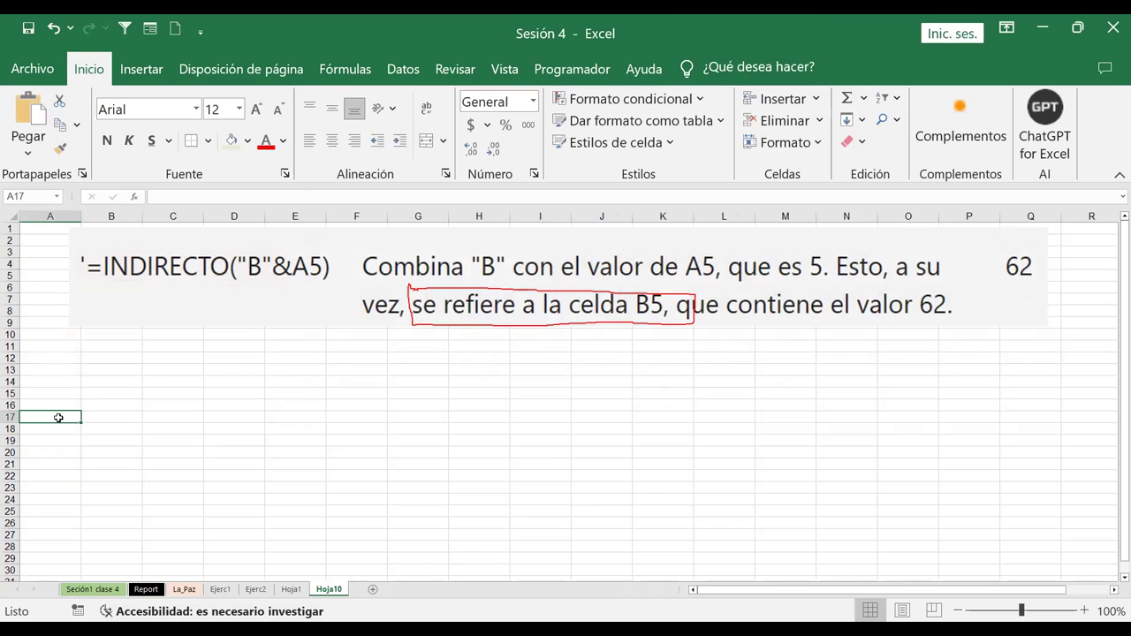
pyautogui.write('4')
pyautogui.press('Tab')
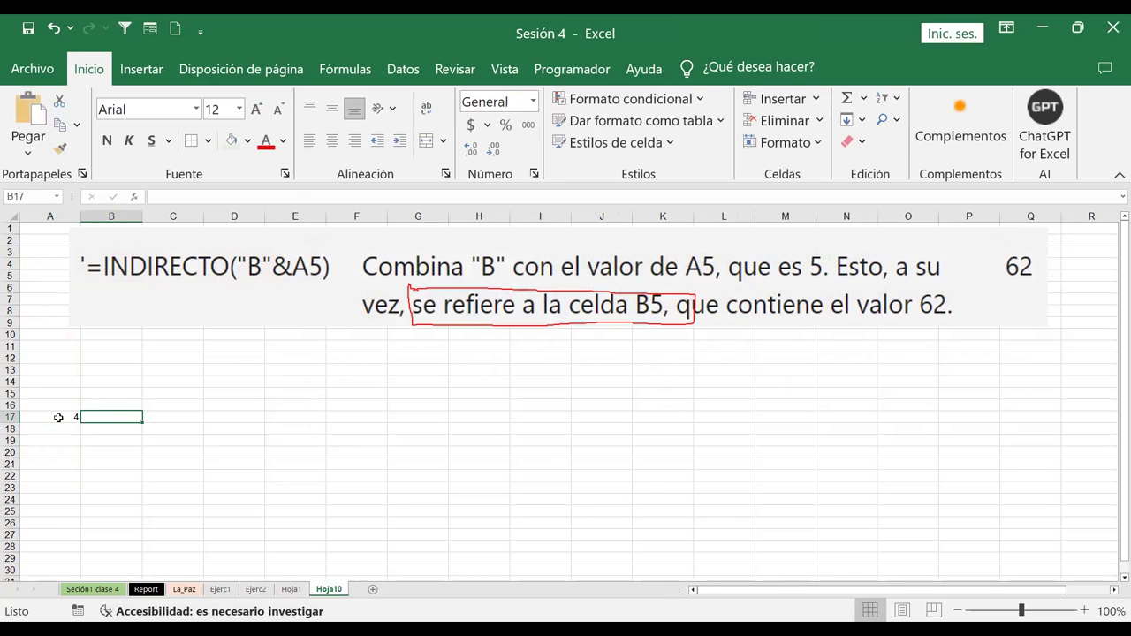
pyautogui.press('Tab')
pyautogui.press('Tab')
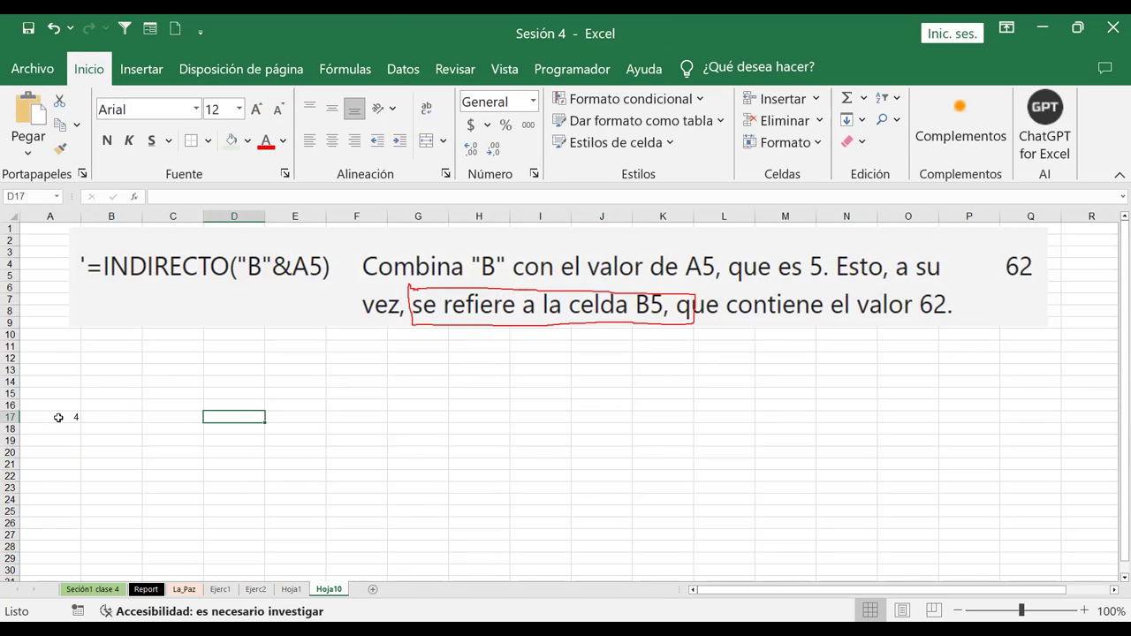
pyautogui.write('ES TE')
pyautogui.press('BackSpace')
pyautogui.press('BackSpace')
pyautogui.write('TE ES EL NUMERO ')
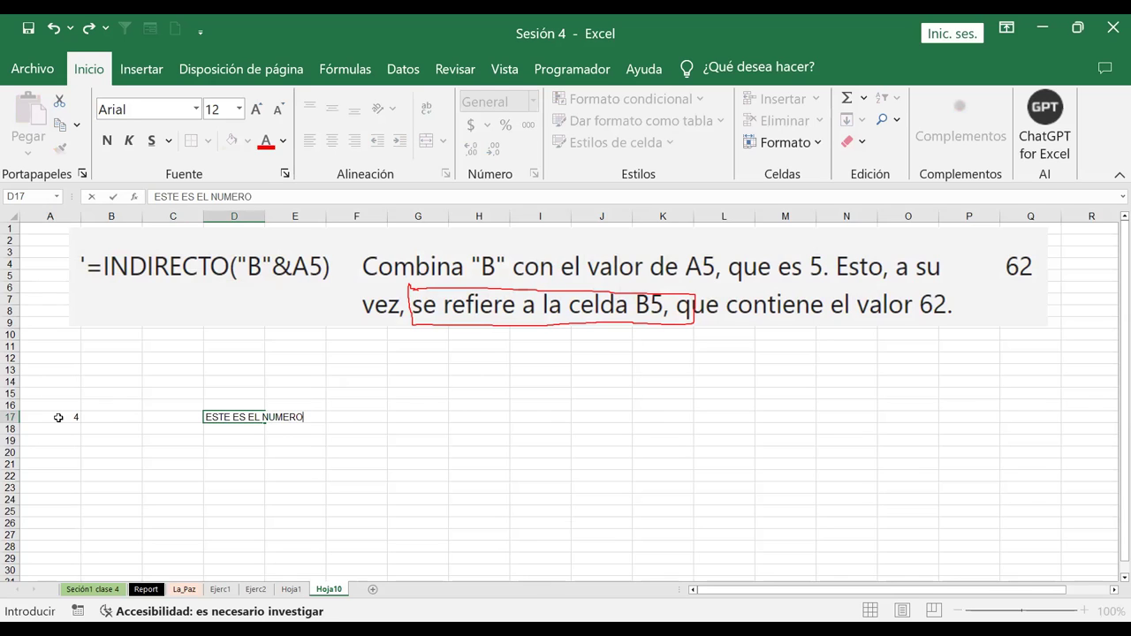
pyautogui.write('FAVORECIDO')
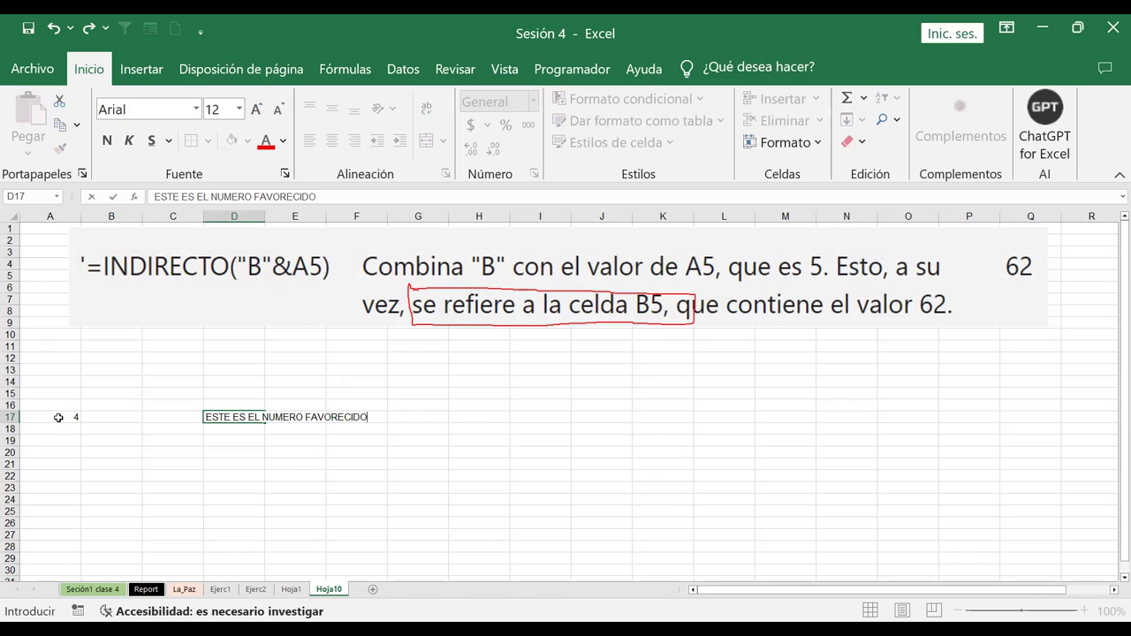
pyautogui.press('Return')
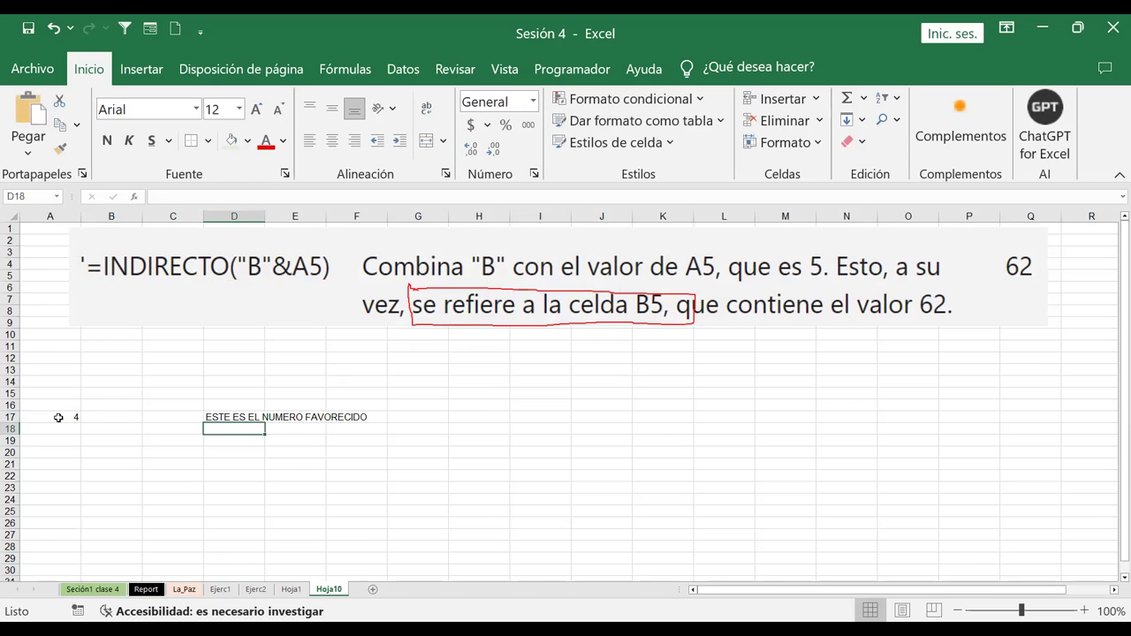
pyautogui.press('Down')
pyautogui.press('Down')
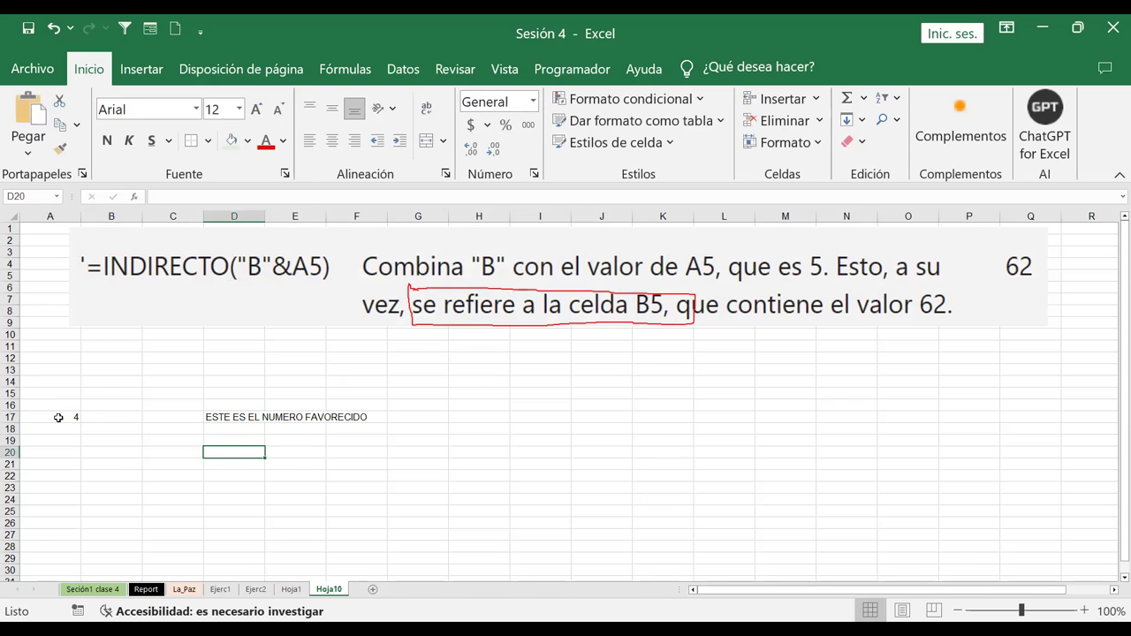
# Enter =INDIRECTO(A17&D17) in D20, picking A17 as the first reference
pyautogui.write('=')
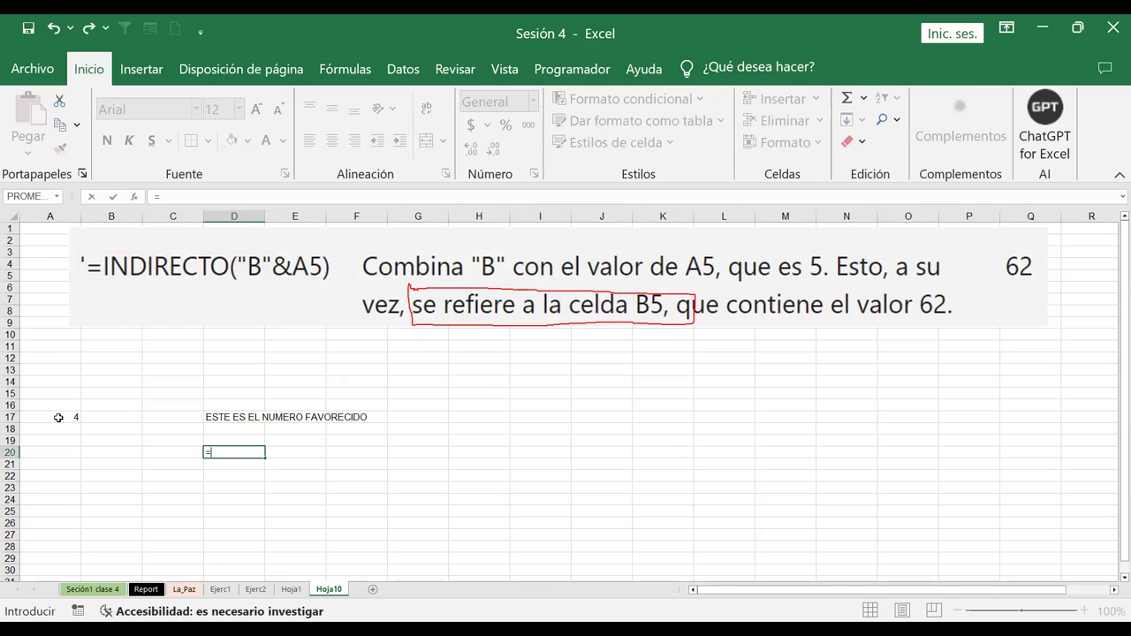
pyautogui.write('INDI')
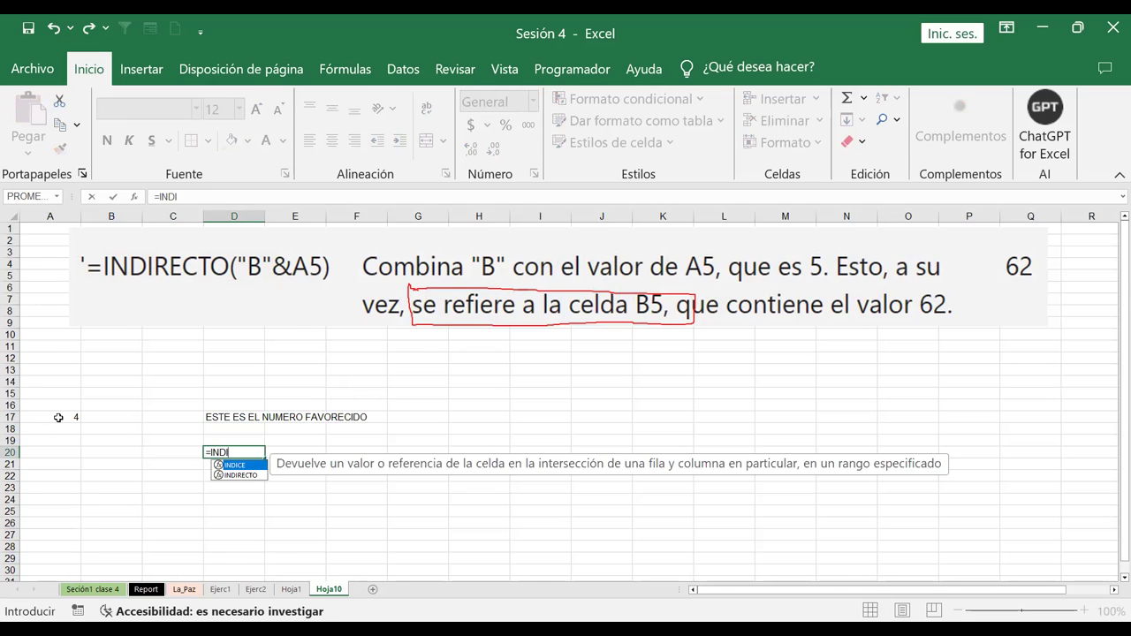
pyautogui.write('RECTO')
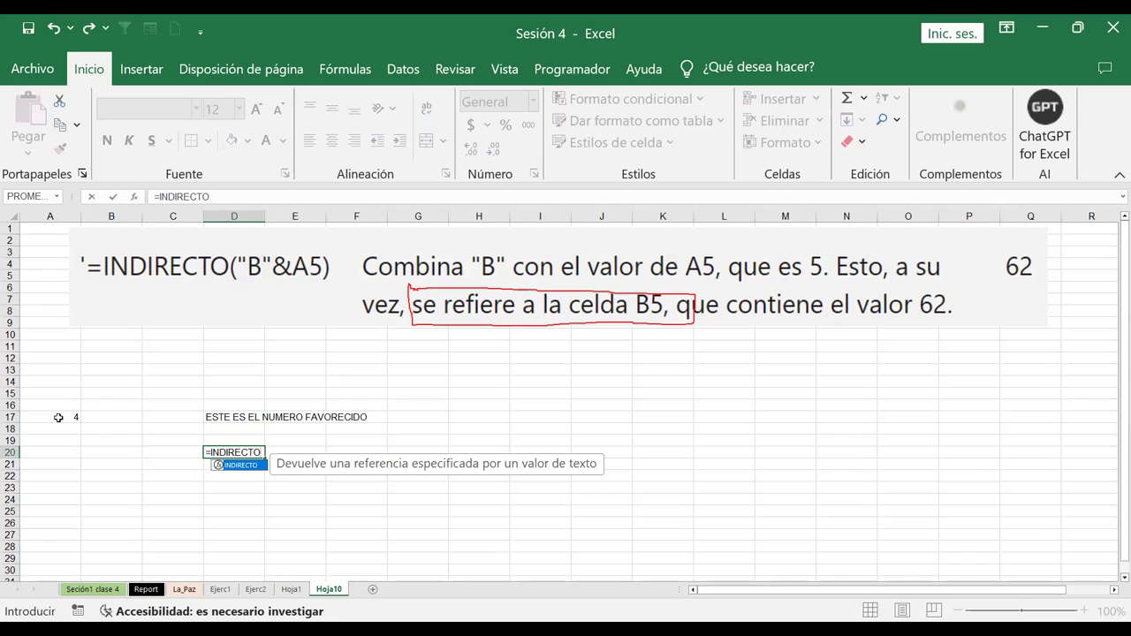
pyautogui.write('(')
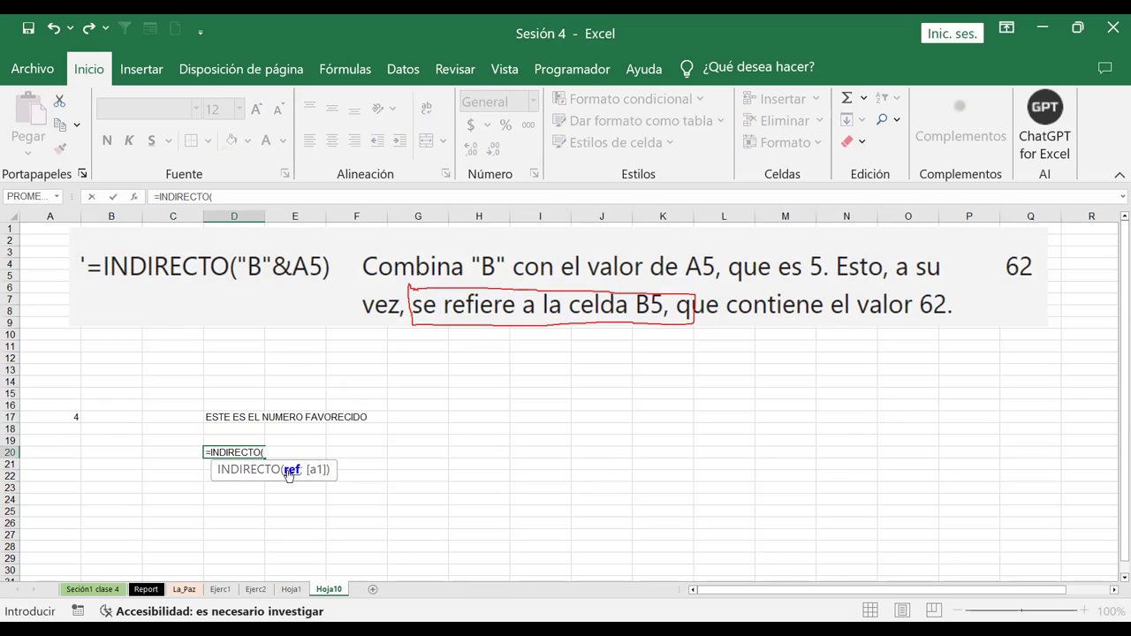
pyautogui.click(54, 418)
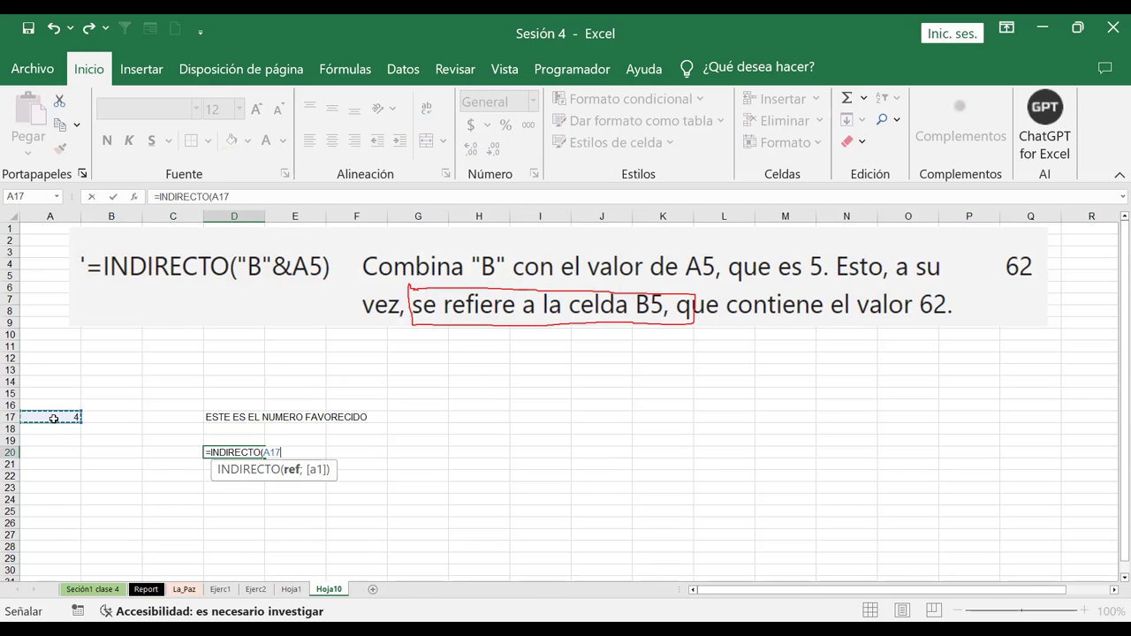
pyautogui.write(';')
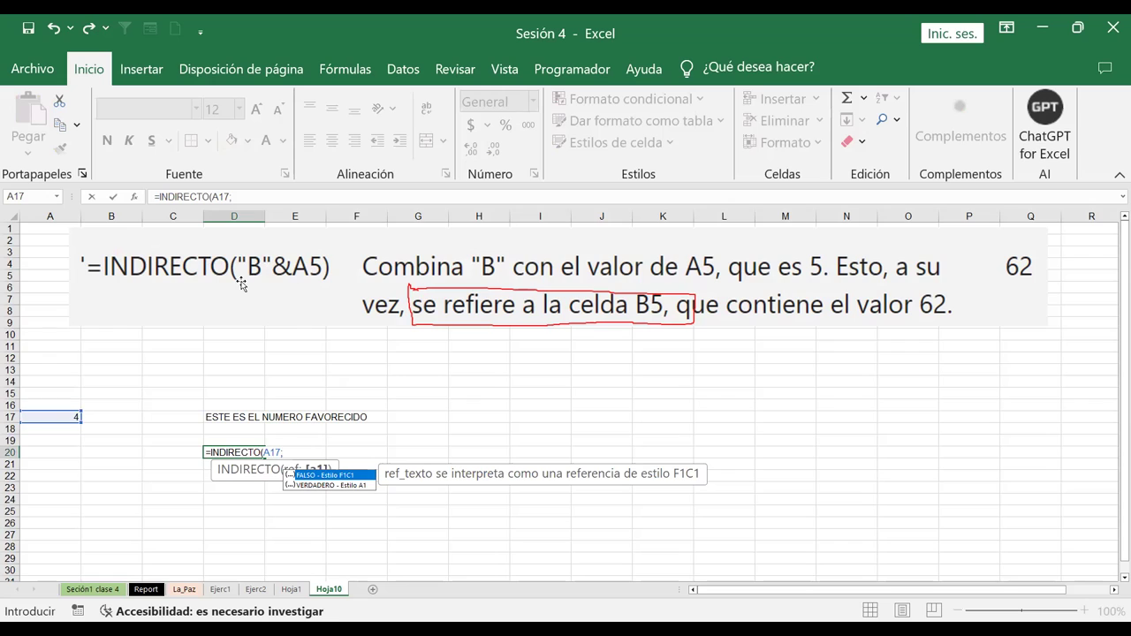
pyautogui.press('BackSpace')
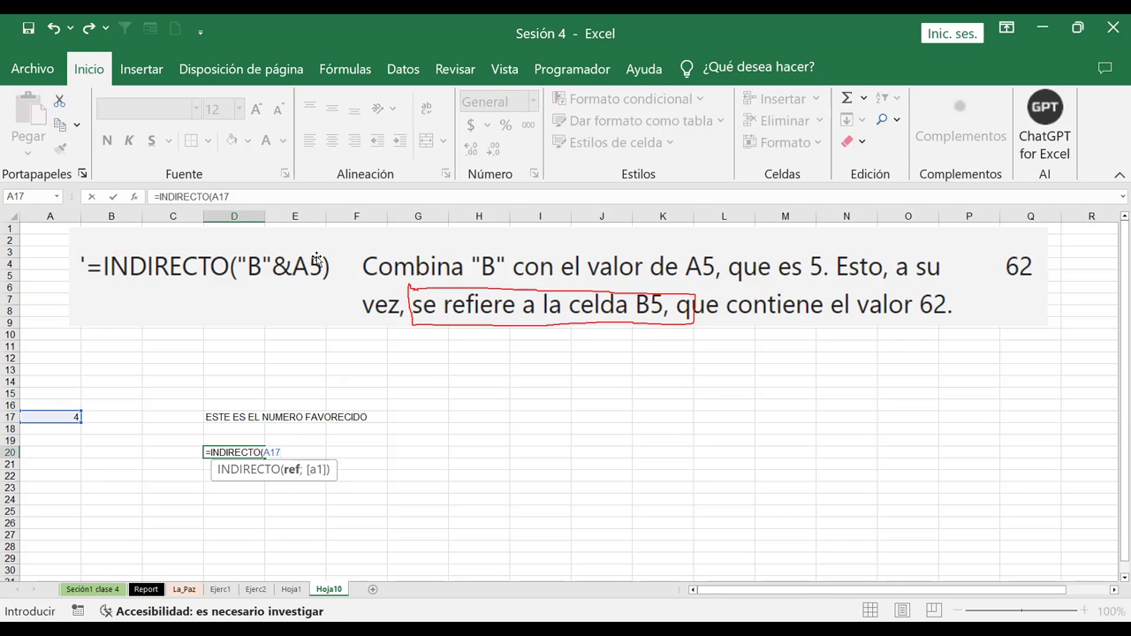
pyautogui.write('&')
pyautogui.write('D17')
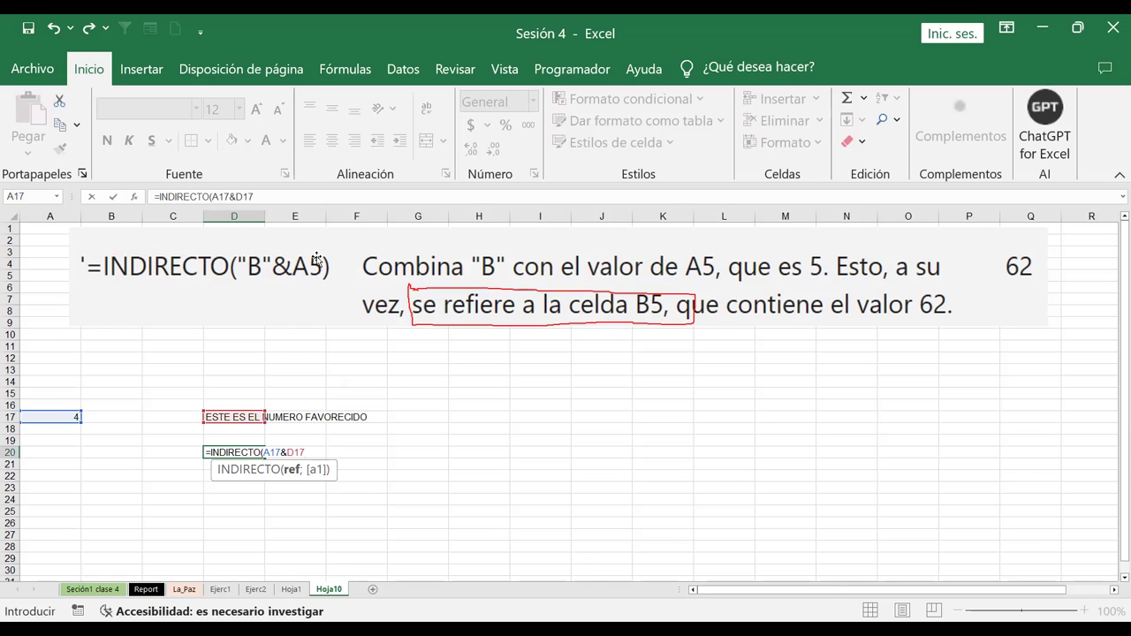
pyautogui.write(')')
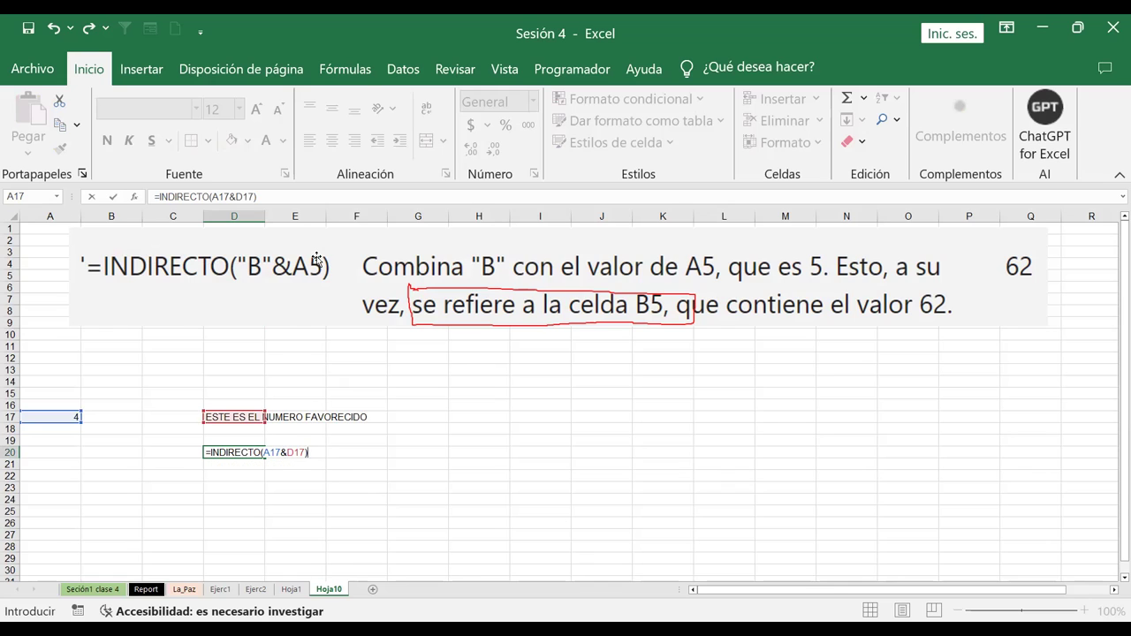
pyautogui.press('Return')
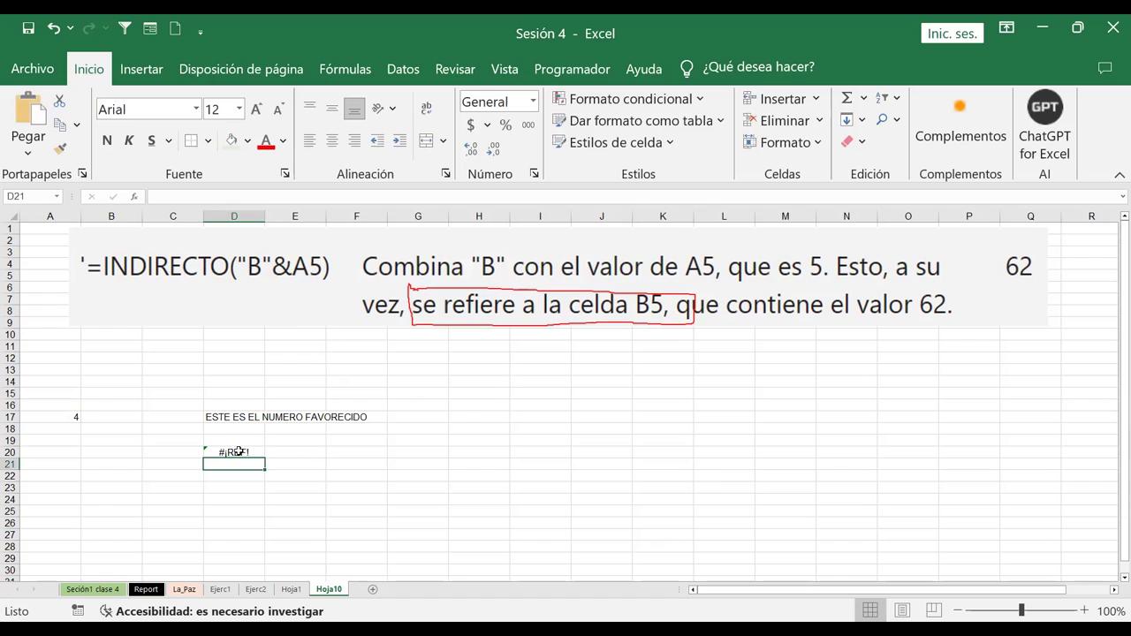
# Quote A17 in D20's formula so it reads =INDIRECTO("A17"&D17)
pyautogui.click(238, 451)
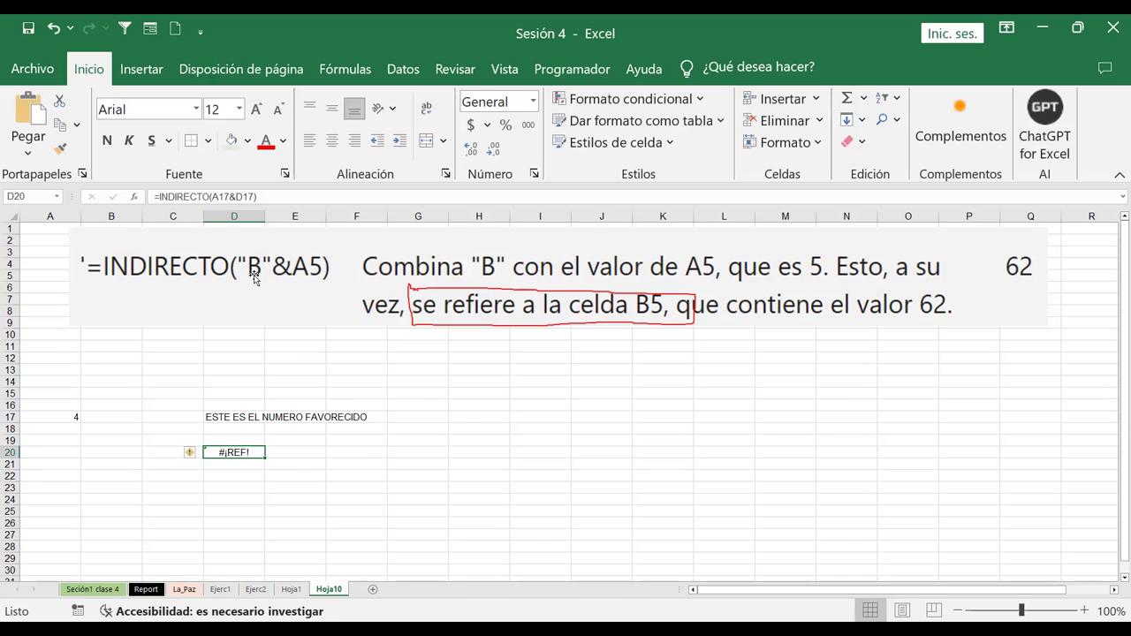
pyautogui.click(213, 198)
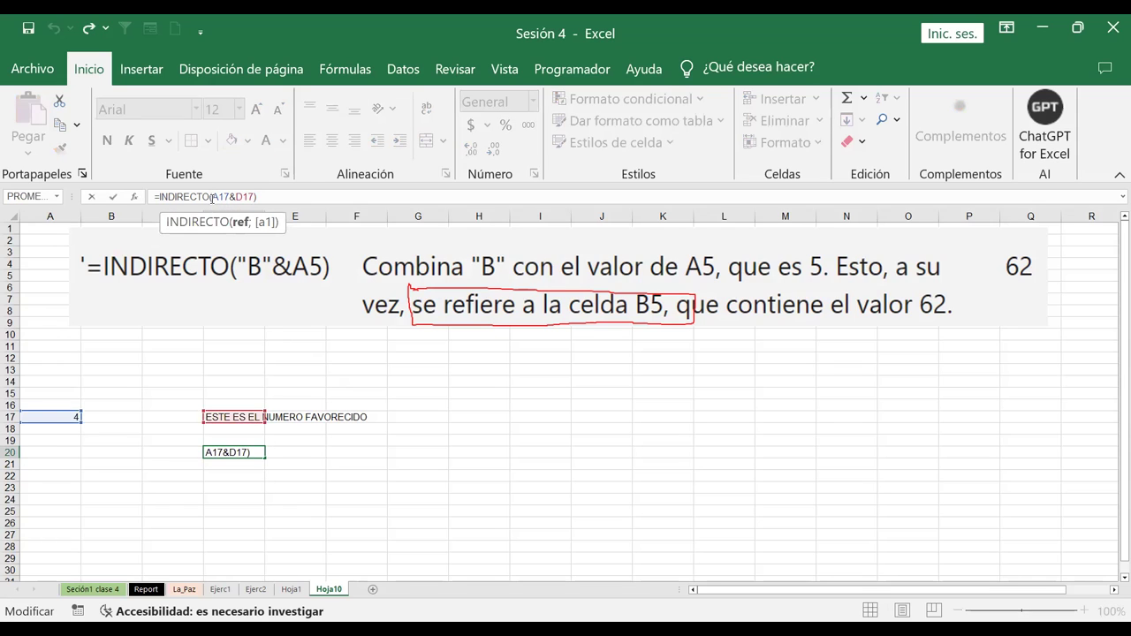
pyautogui.write('"A17')
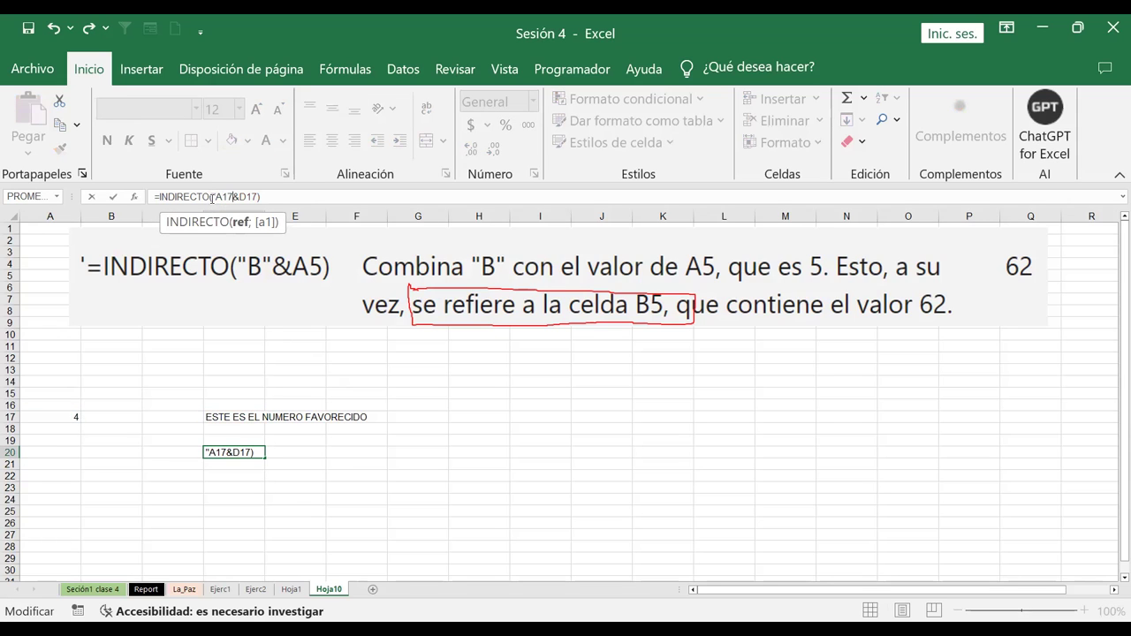
pyautogui.write('"')
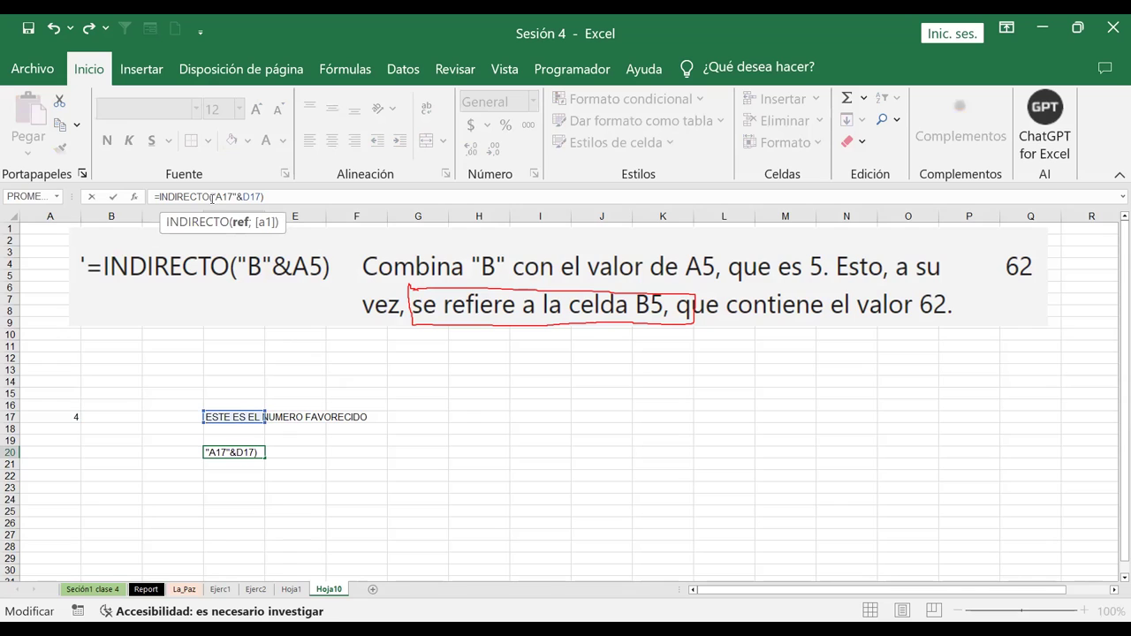
pyautogui.hotkey('ctrl', 'Return')
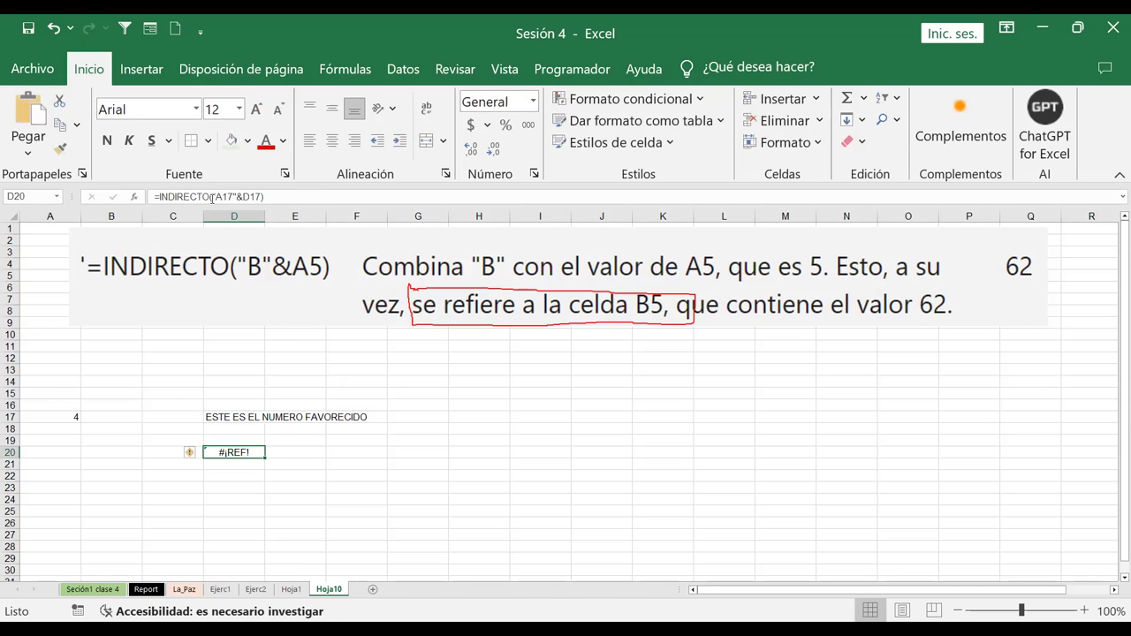
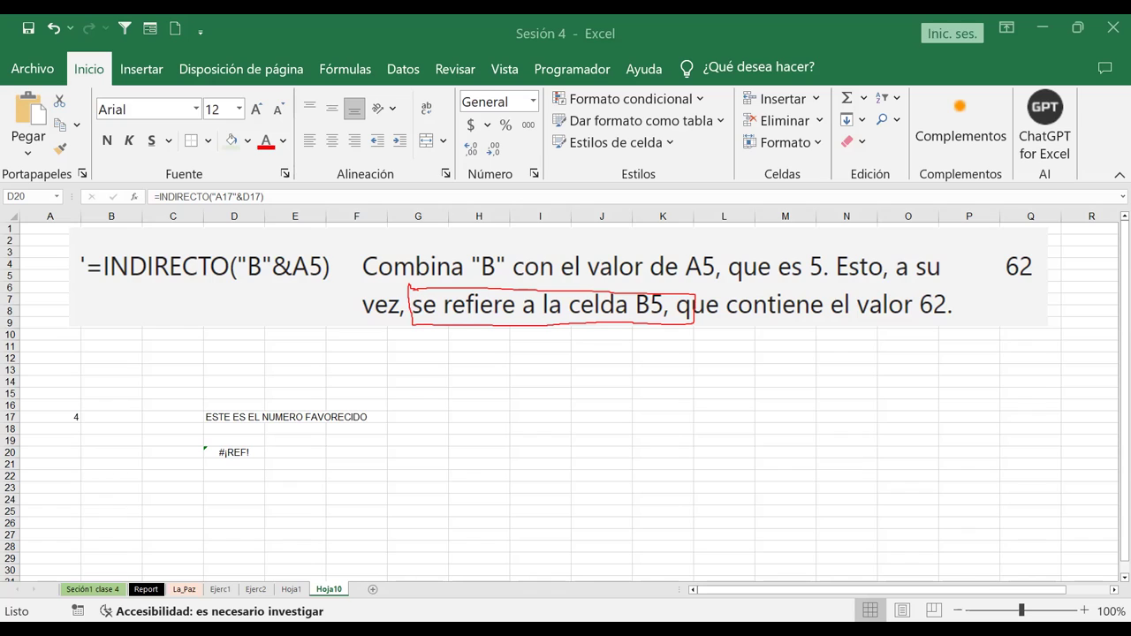
# Enter =INDIRECTO(A1) in H19 without quotes, which returns a #¡REF! error
pyautogui.click(458, 452)
pyautogui.click(71, 416)
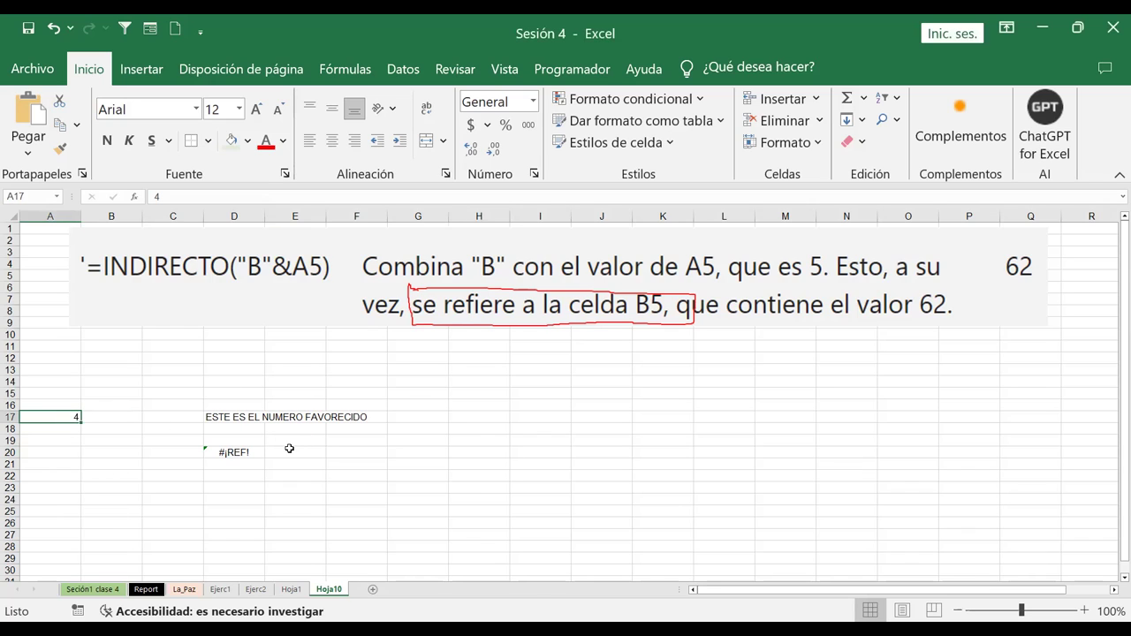
pyautogui.click(483, 432)
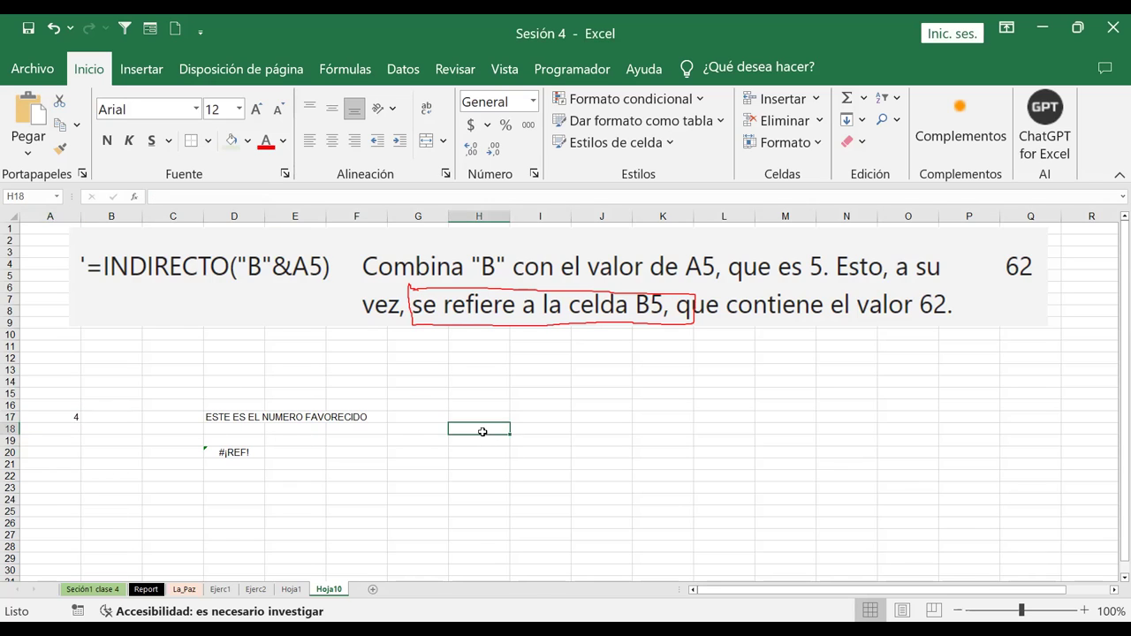
pyautogui.click(36, 228)
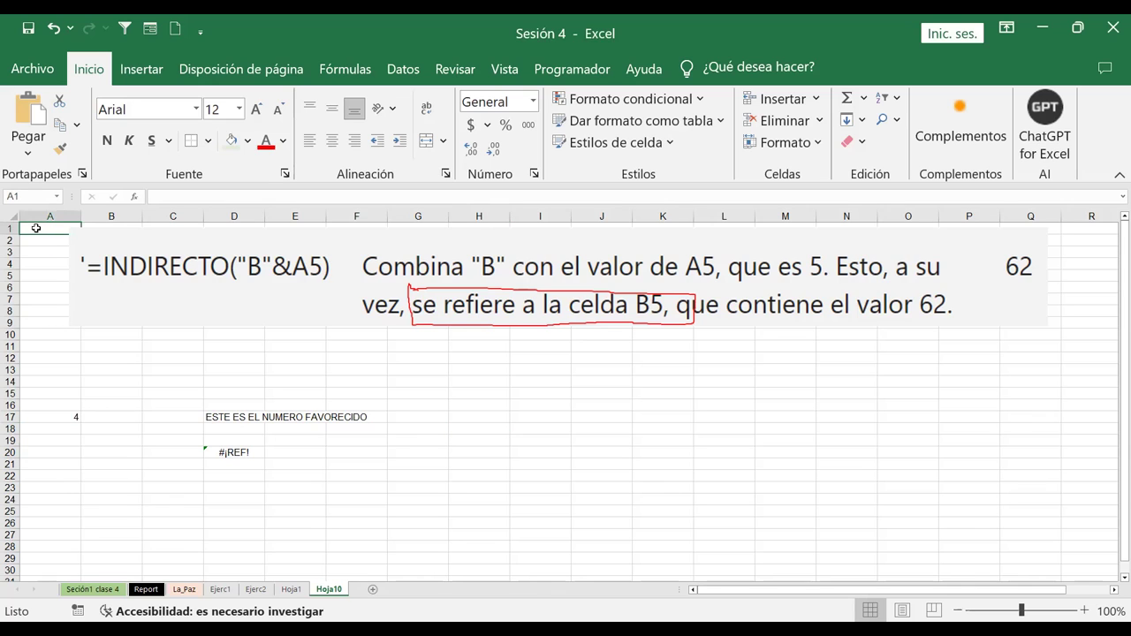
pyautogui.write('45')
pyautogui.click(434, 443)
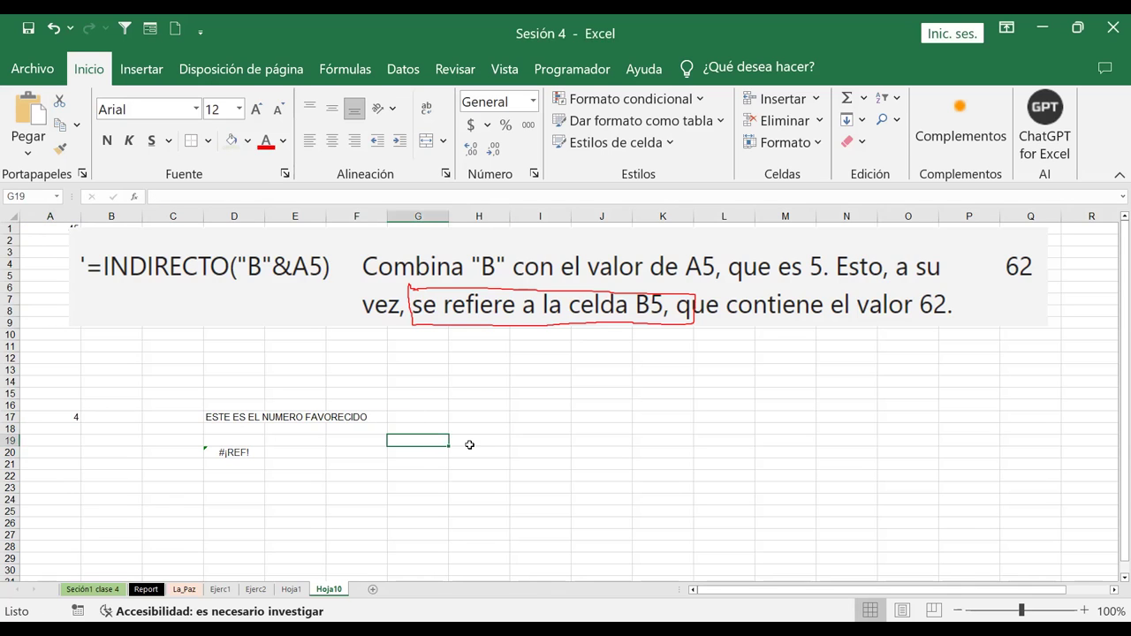
pyautogui.click(471, 443)
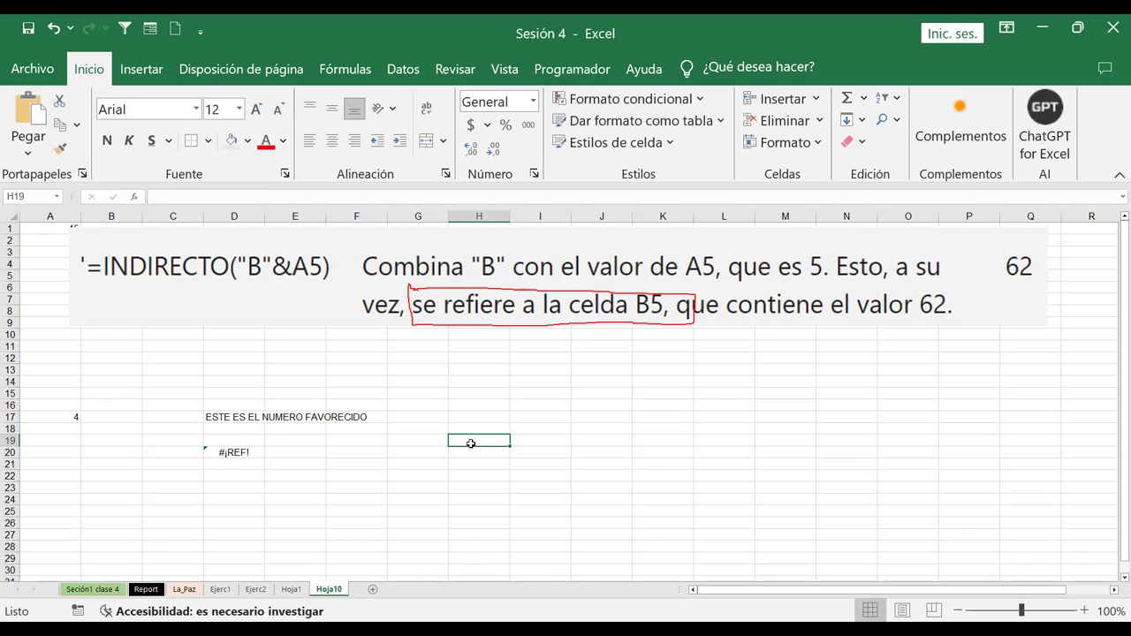
pyautogui.write('=')
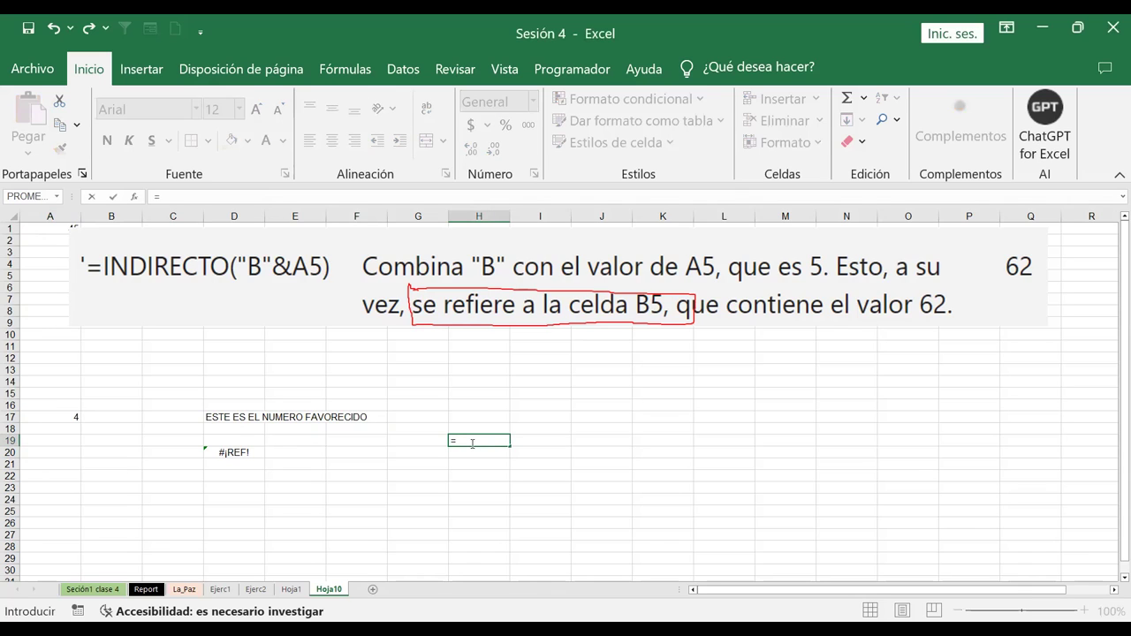
pyautogui.write('INDIRECTO')
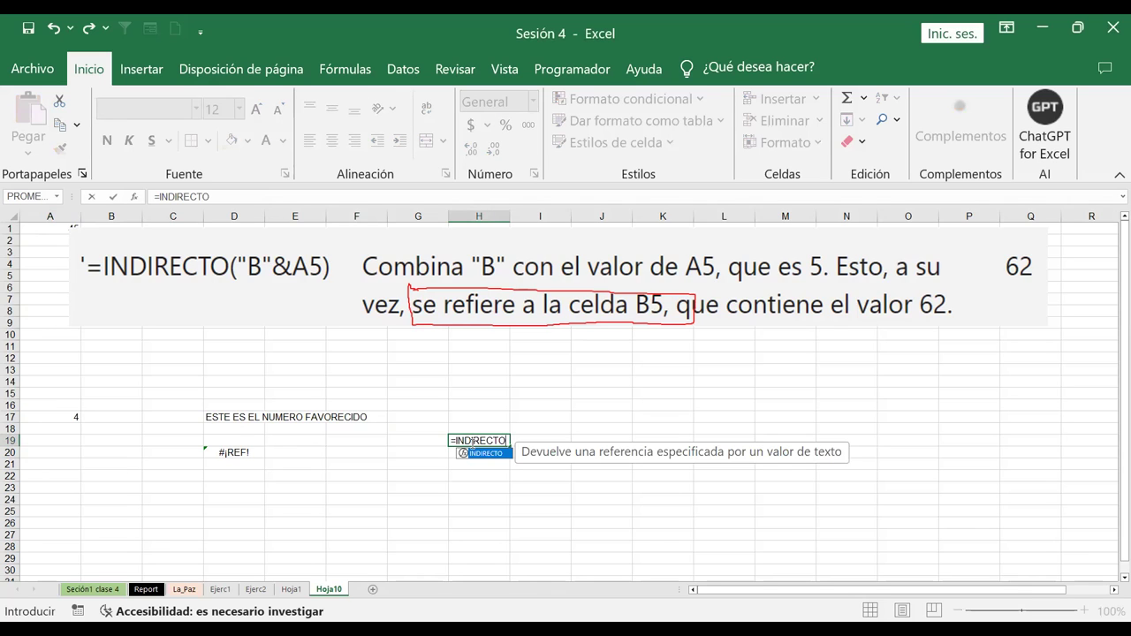
pyautogui.write('(')
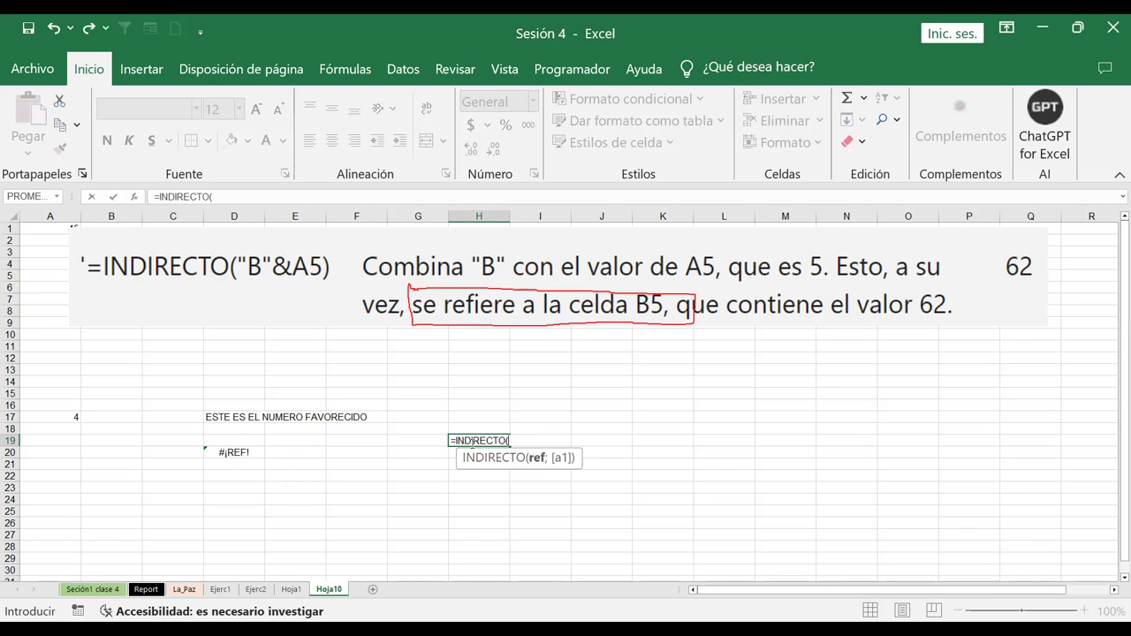
pyautogui.write('A1')
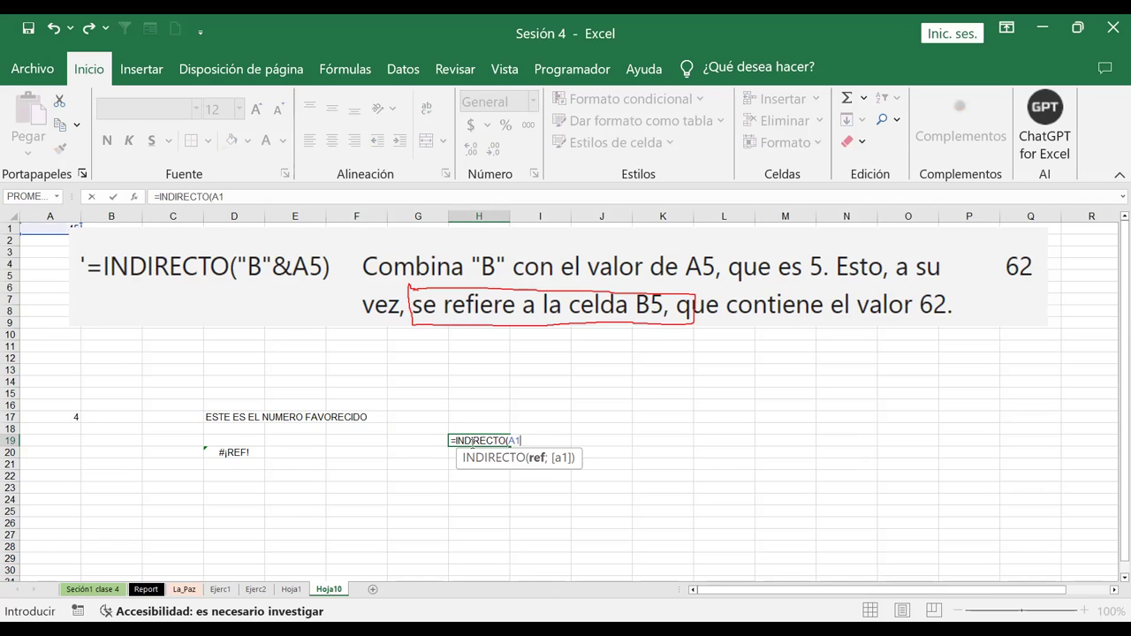
pyautogui.press('Return')
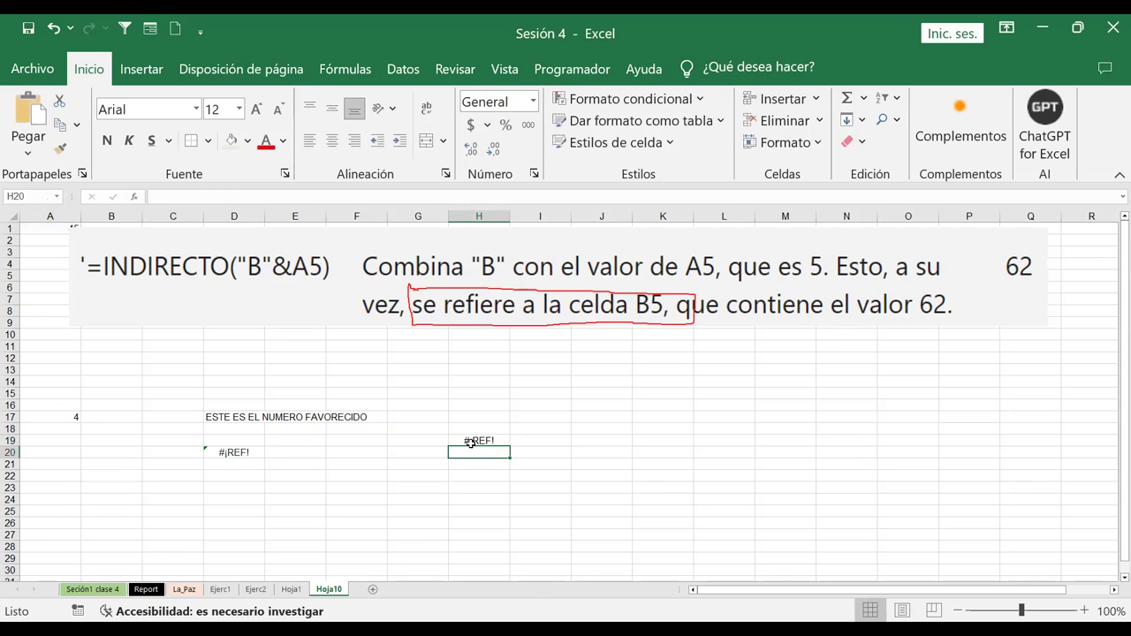
# Add quotes so H19 reads =INDIRECTO("A1") and displays 45
pyautogui.click(471, 441)
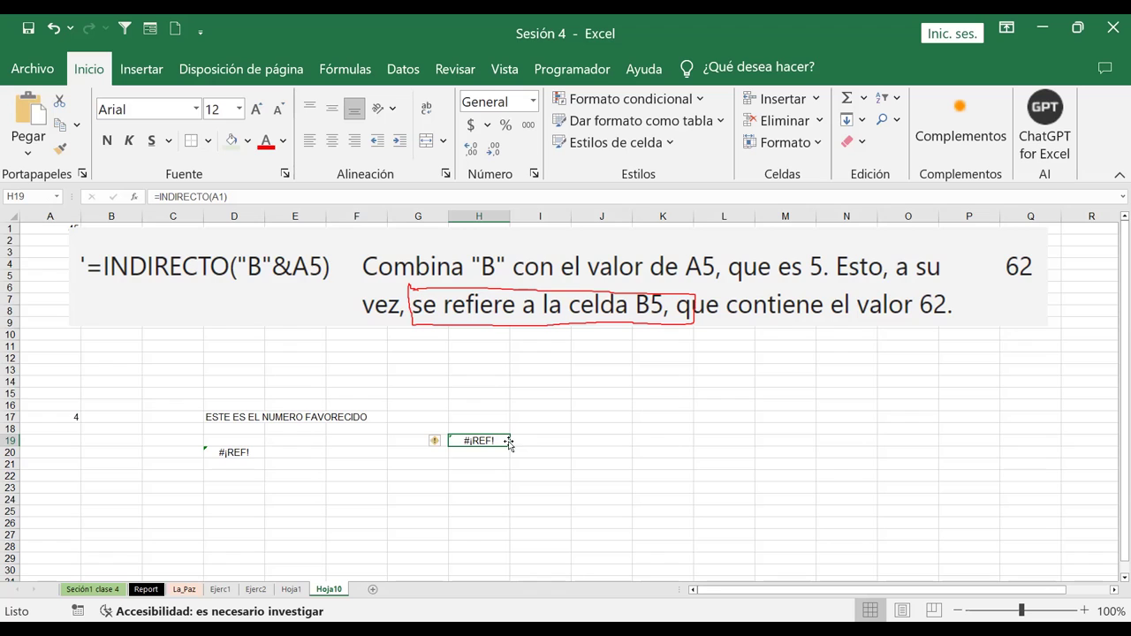
pyautogui.click(211, 196)
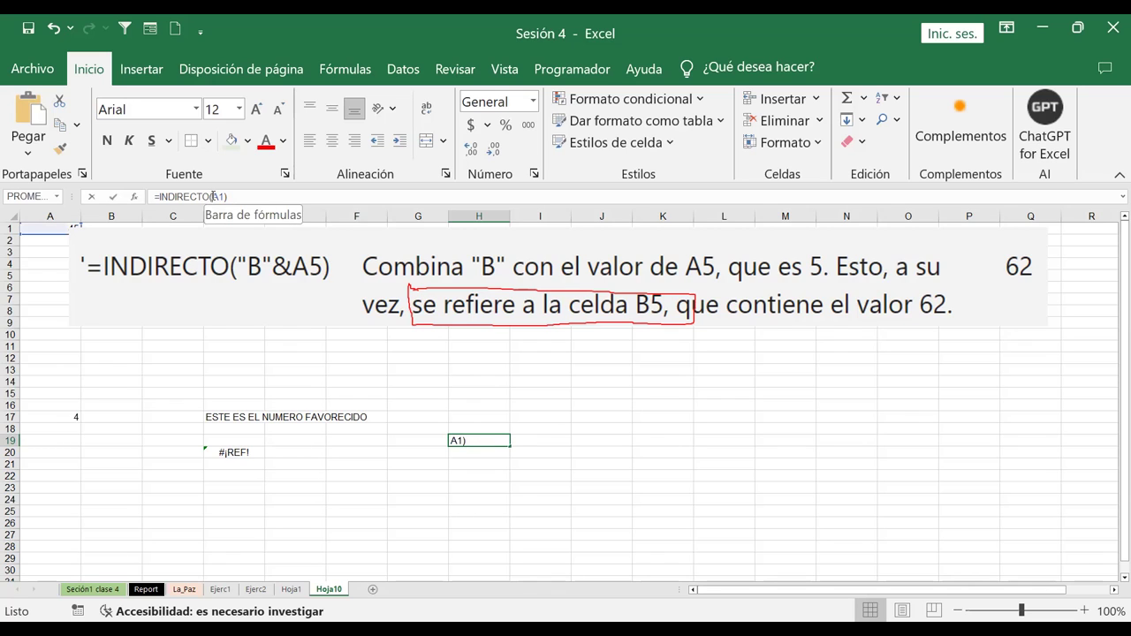
pyautogui.write('"A1')
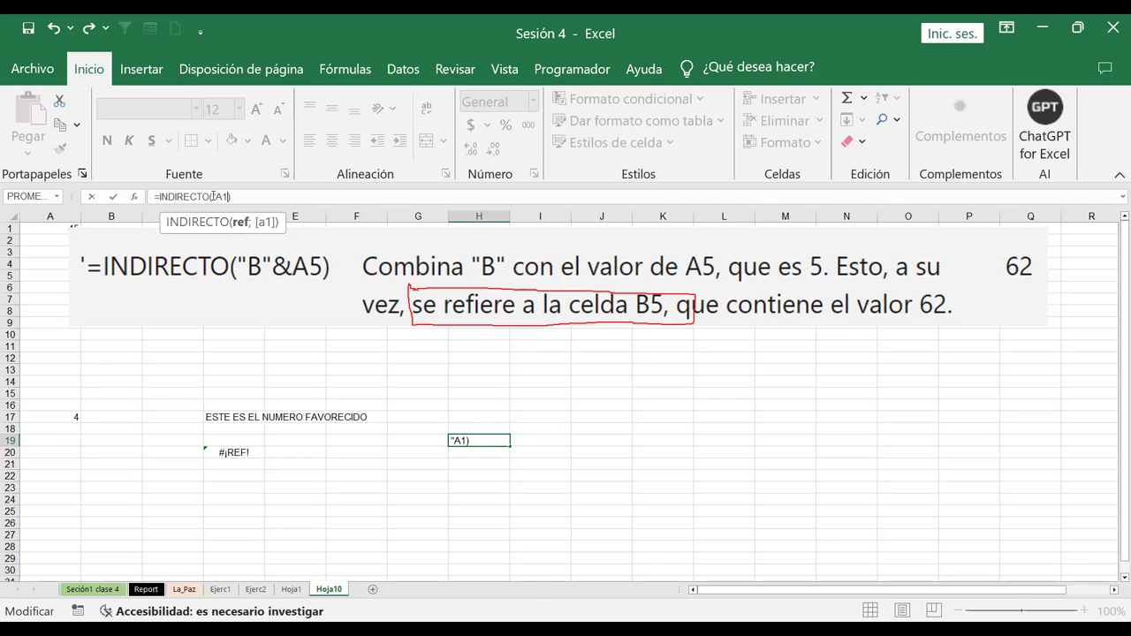
pyautogui.write('"')
pyautogui.click(499, 441)
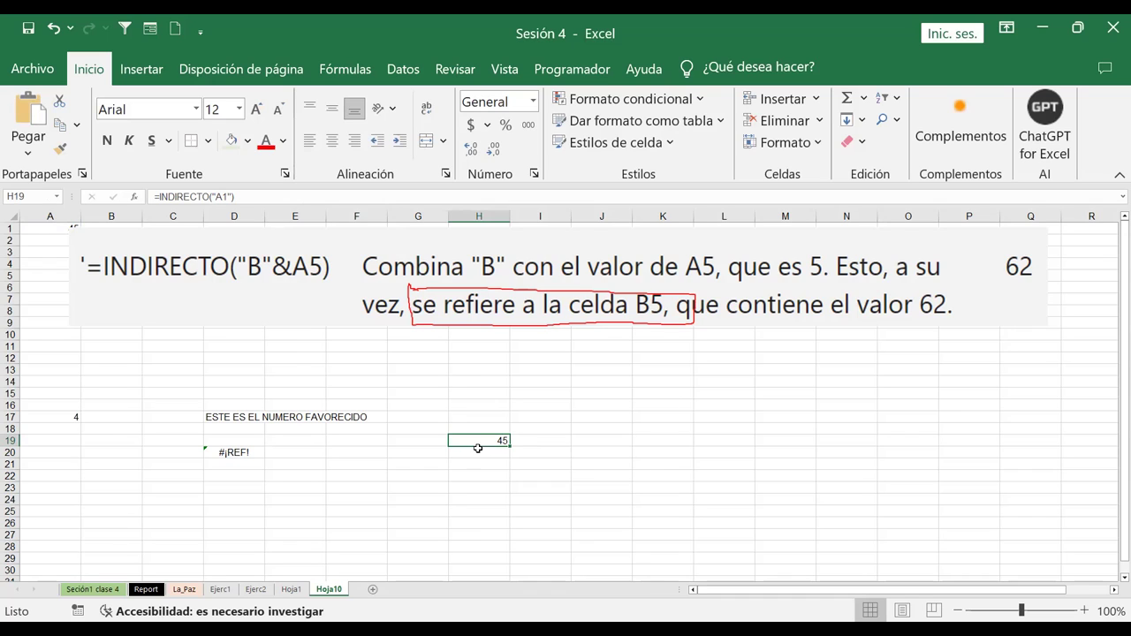
pyautogui.click(231, 197)
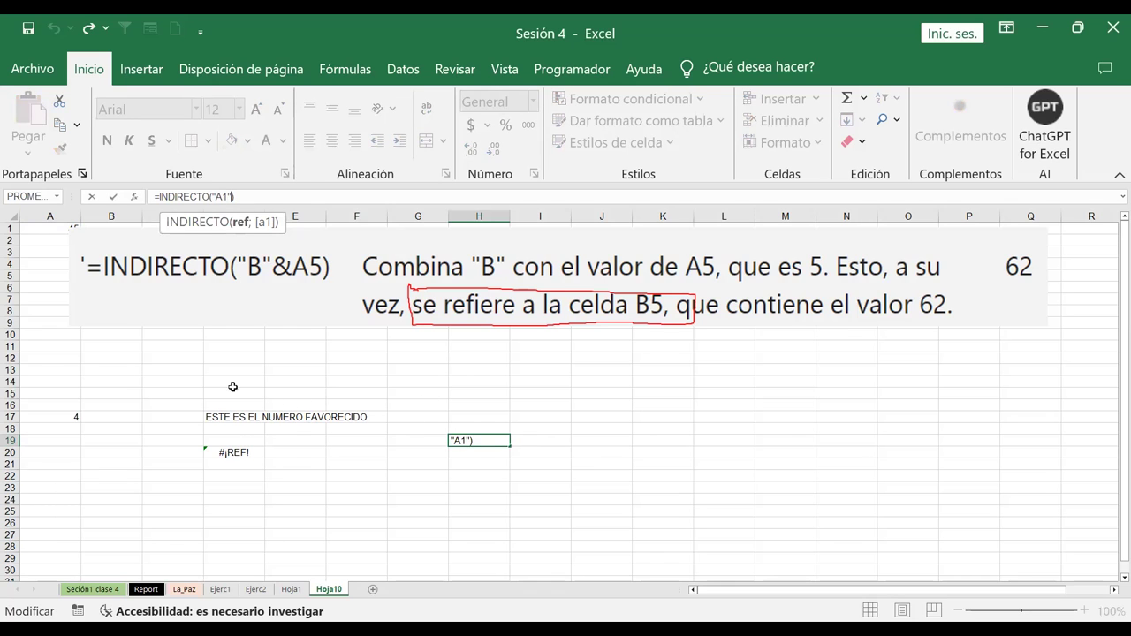
pyautogui.click(231, 416)
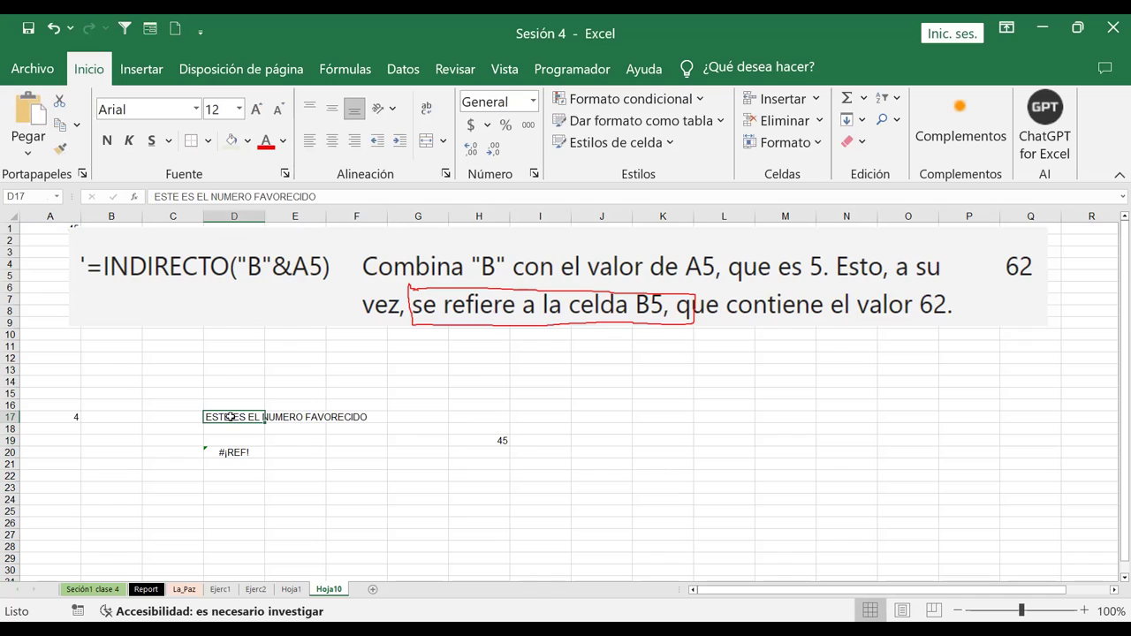
pyautogui.click(485, 441)
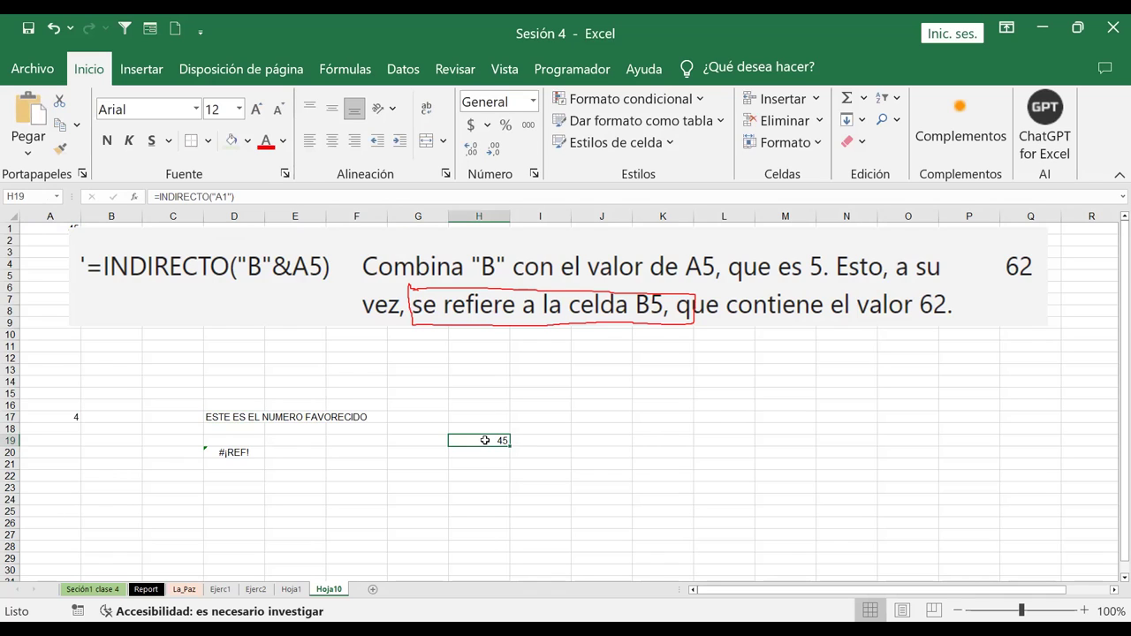
# Append &"OK" to make H19 read =INDIRECTO("A1"&"OK"), returning #¡REF!
pyautogui.doubleClick(485, 440)
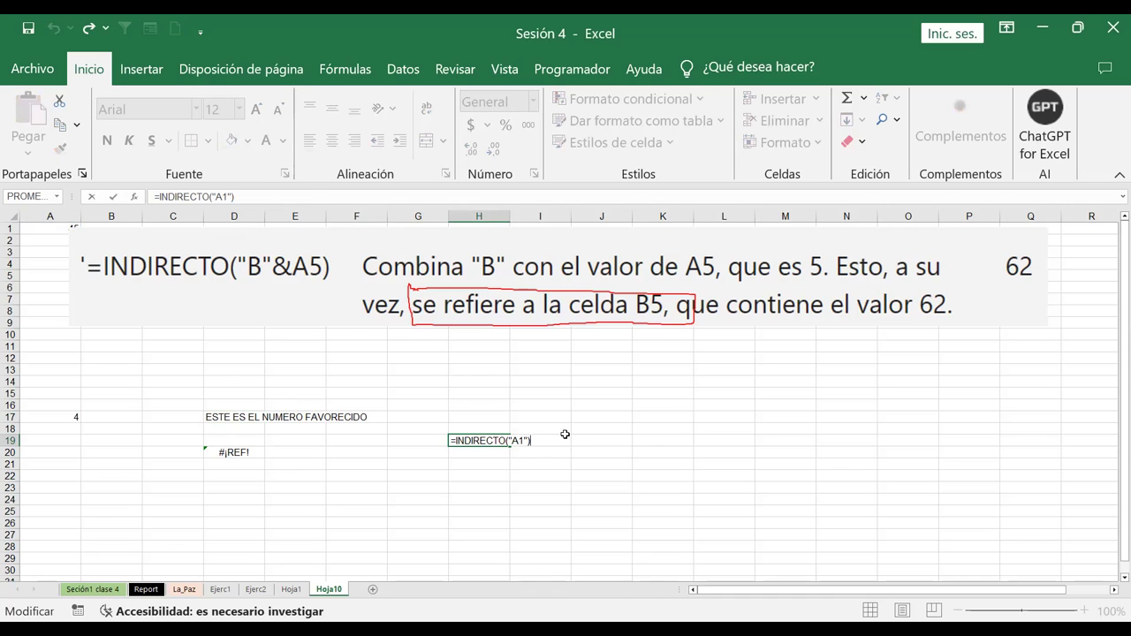
pyautogui.press('BackSpace')
pyautogui.write('&')
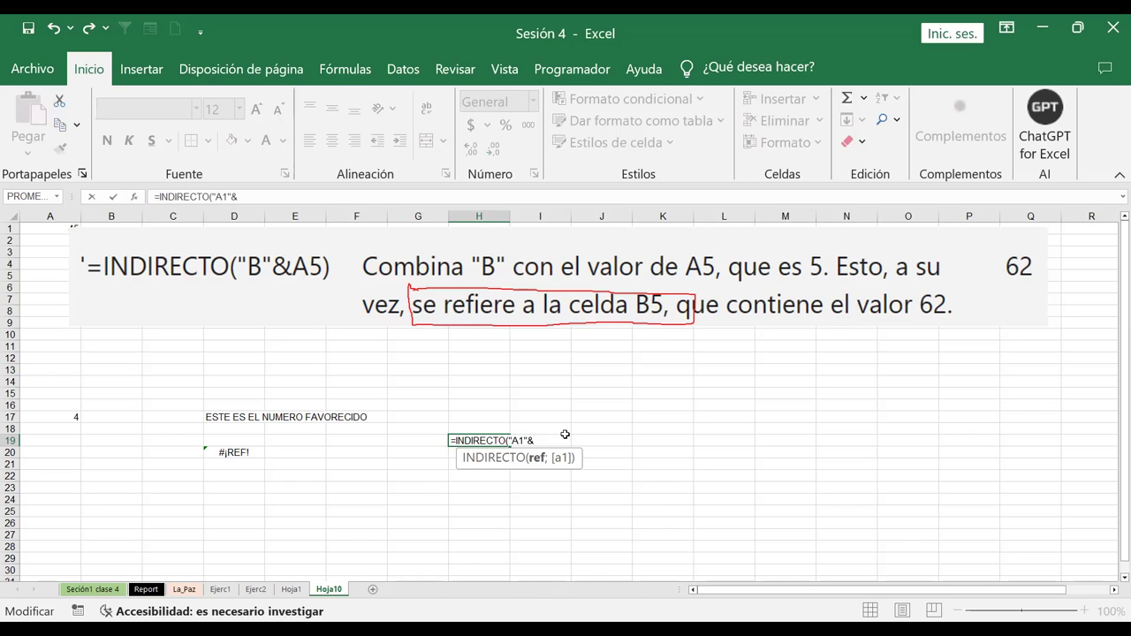
pyautogui.write('"')
pyautogui.write('OK"')
pyautogui.hotkey('ctrl', 'Return')
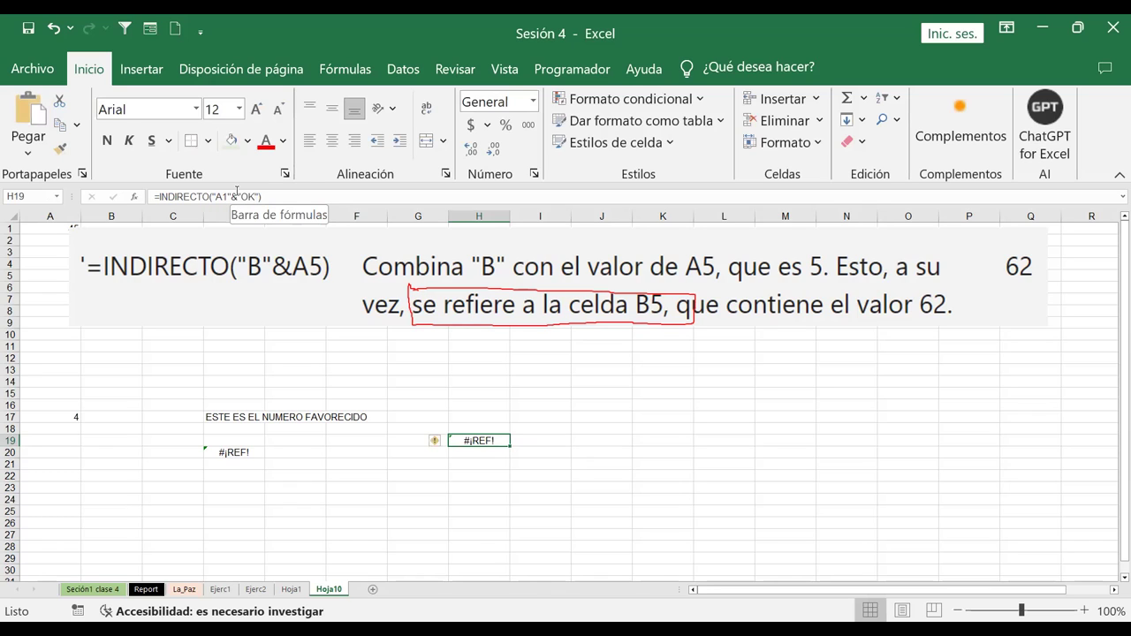
# Try adding separators and a G18 reference to the formula, then discard the edit
pyautogui.click(235, 196)
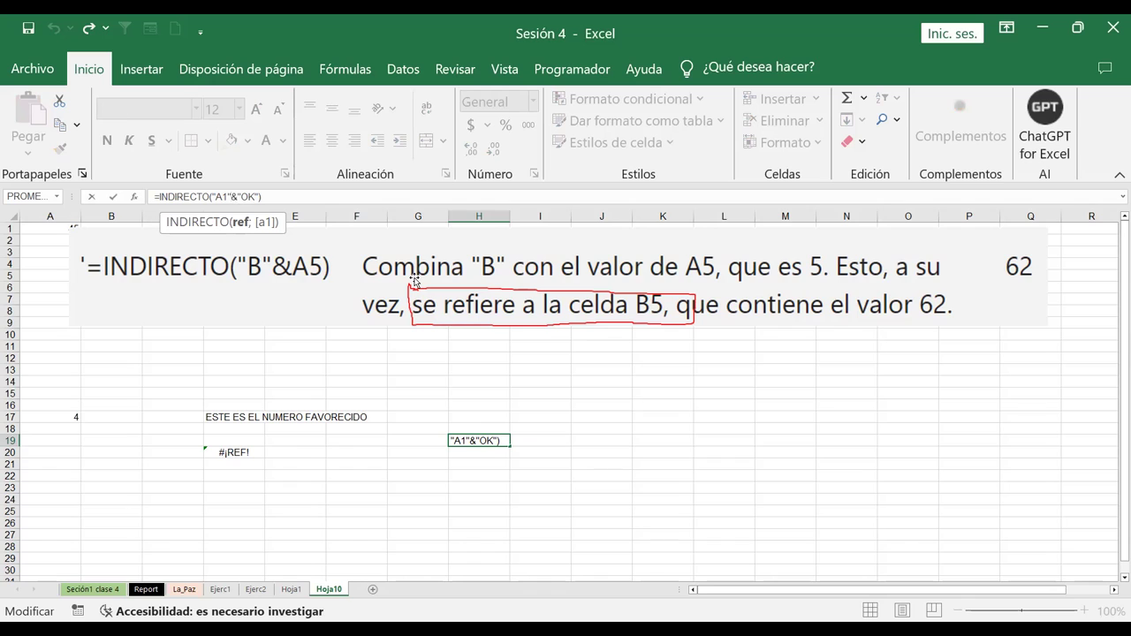
pyautogui.write(',&')
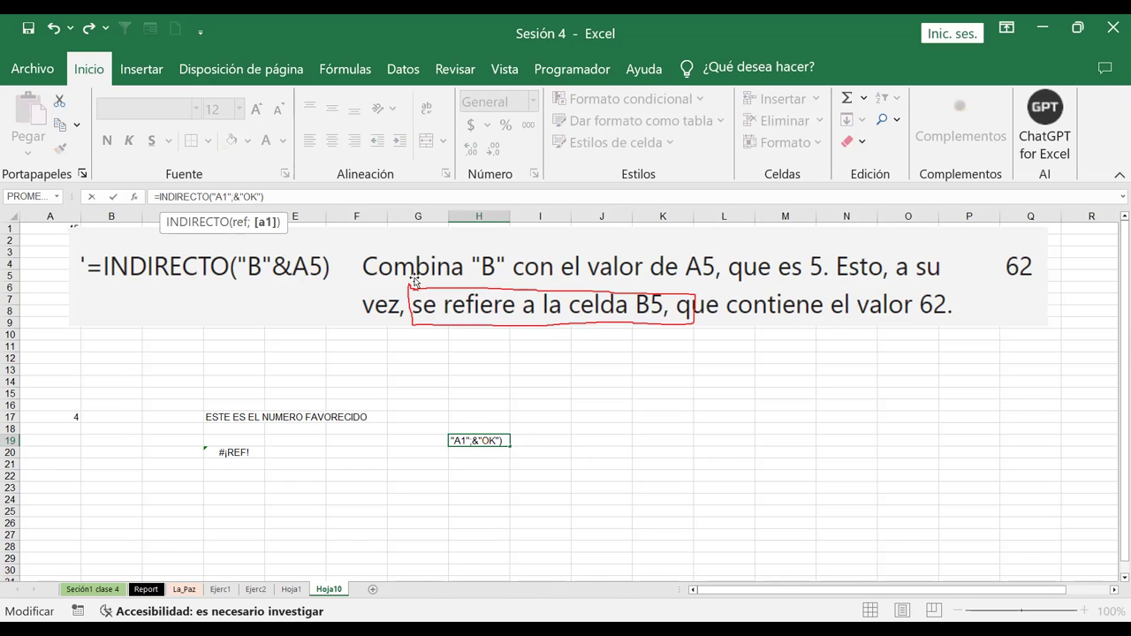
pyautogui.write(',')
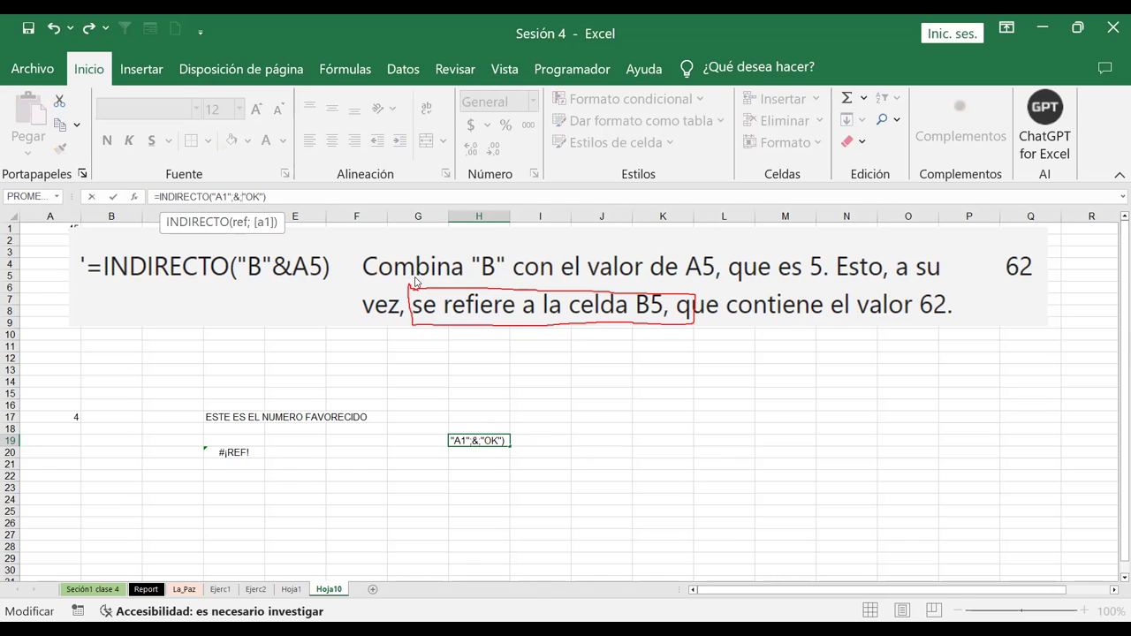
pyautogui.press('Return')
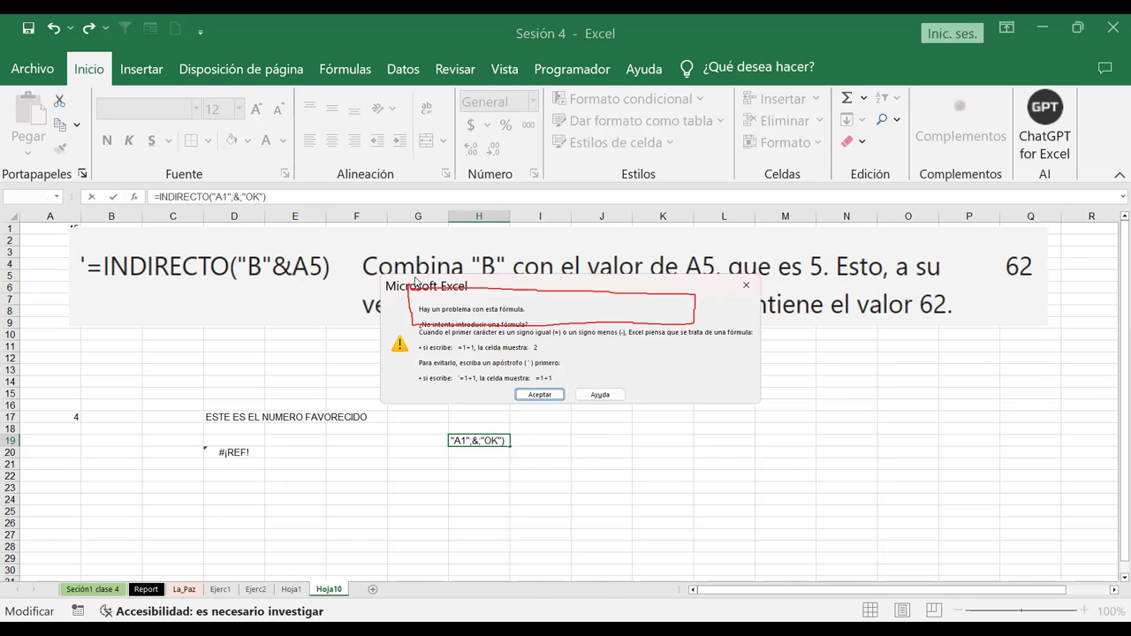
pyautogui.press('Return')
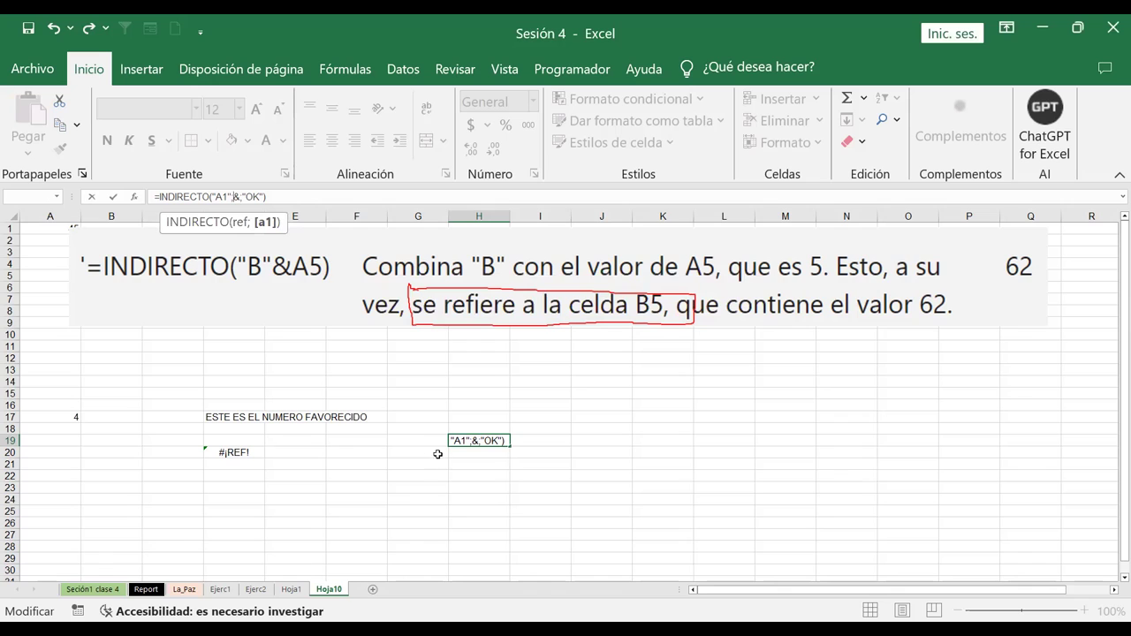
pyautogui.click(442, 429)
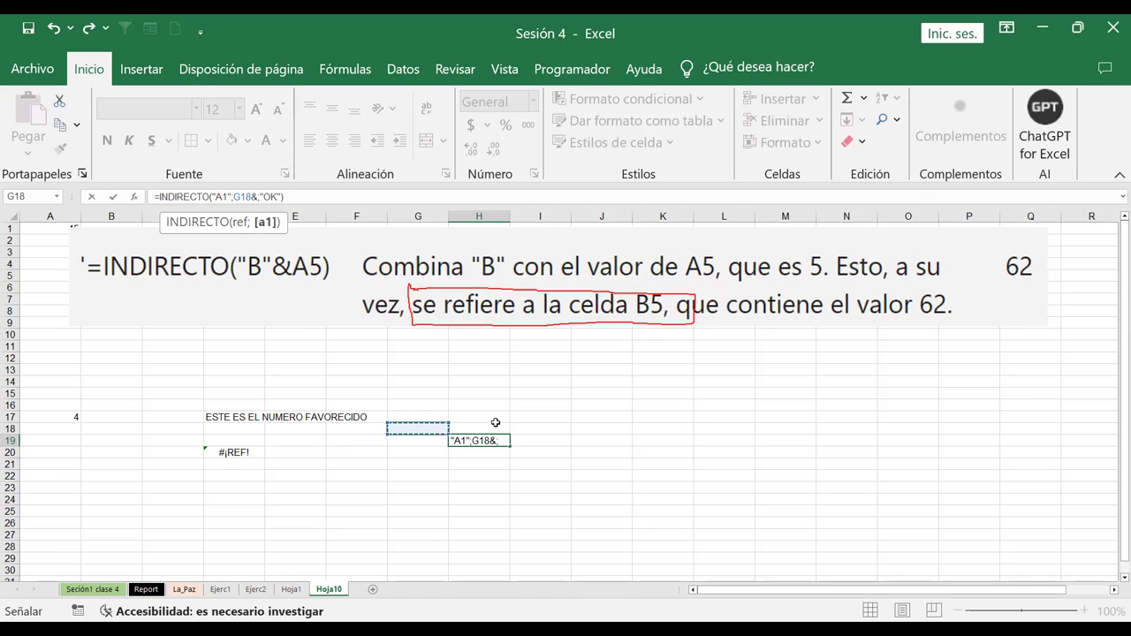
pyautogui.press('Return')
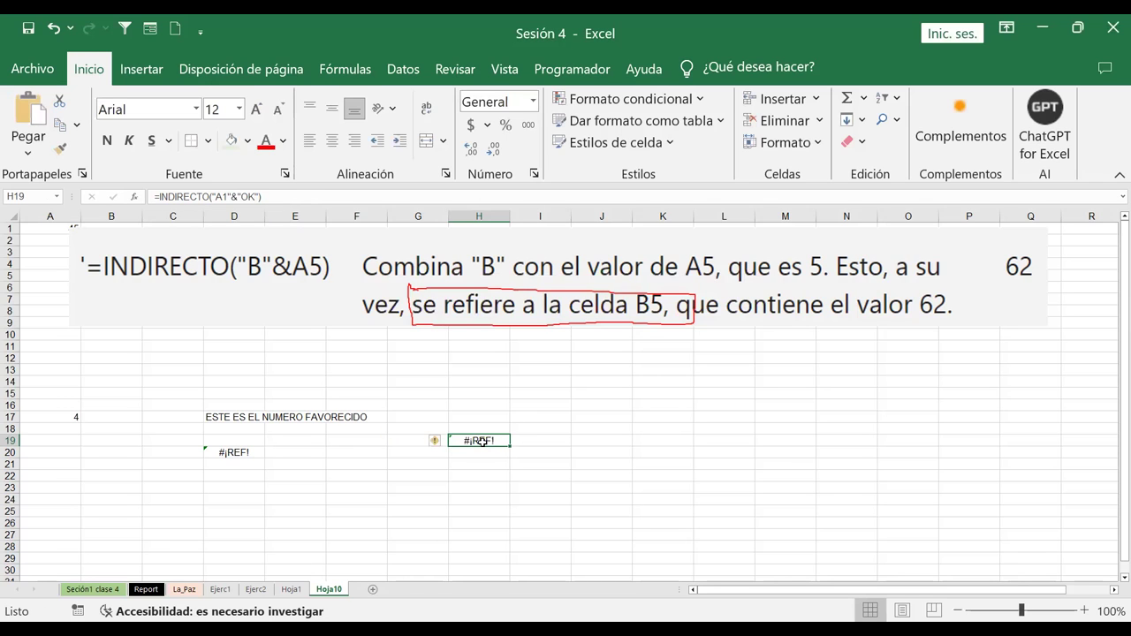
pyautogui.moveTo(263, 196); pyautogui.dragTo(154, 197)
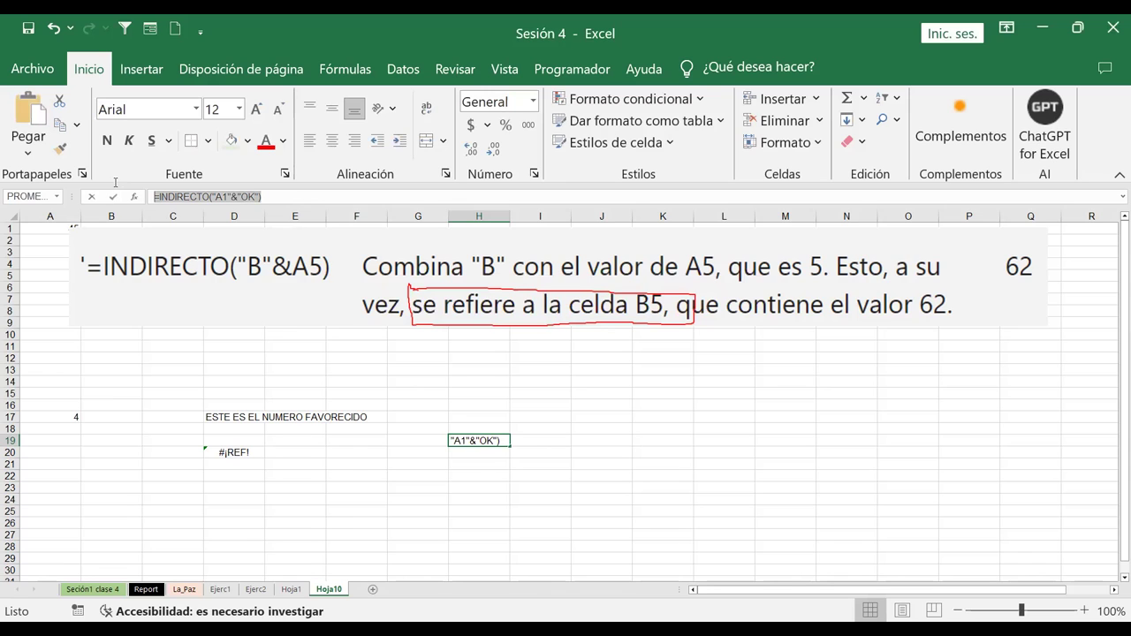
# Remove &"OK" so H19 is back to =INDIRECTO("A1") showing 45
pyautogui.press('Escape')
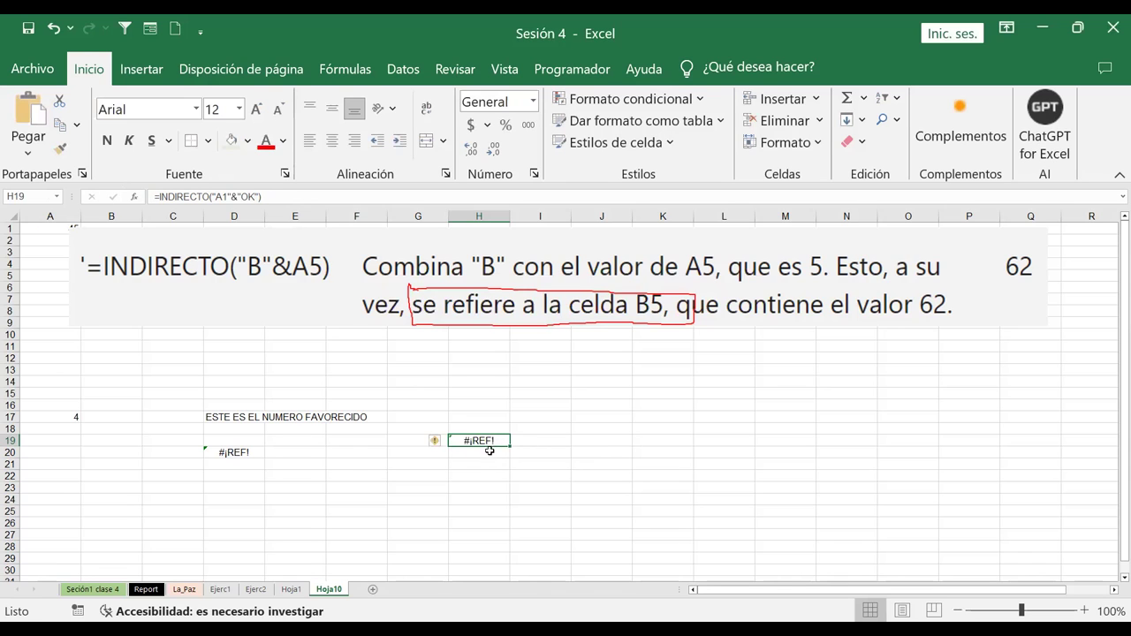
pyautogui.doubleClick(485, 442)
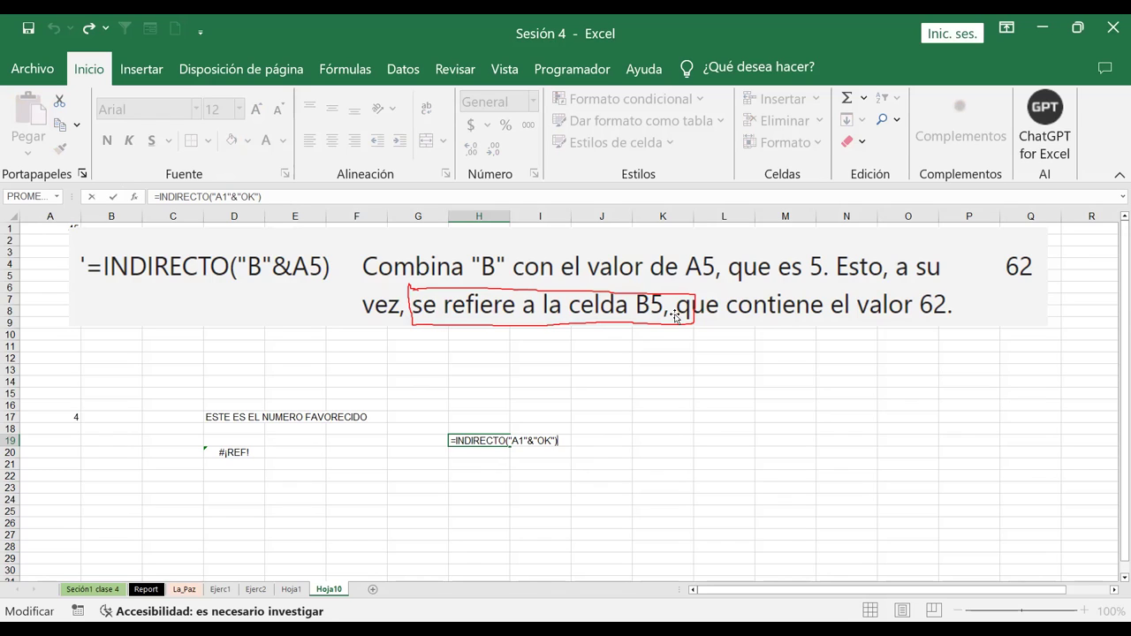
pyautogui.press('BackSpace')
pyautogui.press('BackSpace')
pyautogui.press('BackSpace')
pyautogui.press('BackSpace')
pyautogui.press('BackSpace')
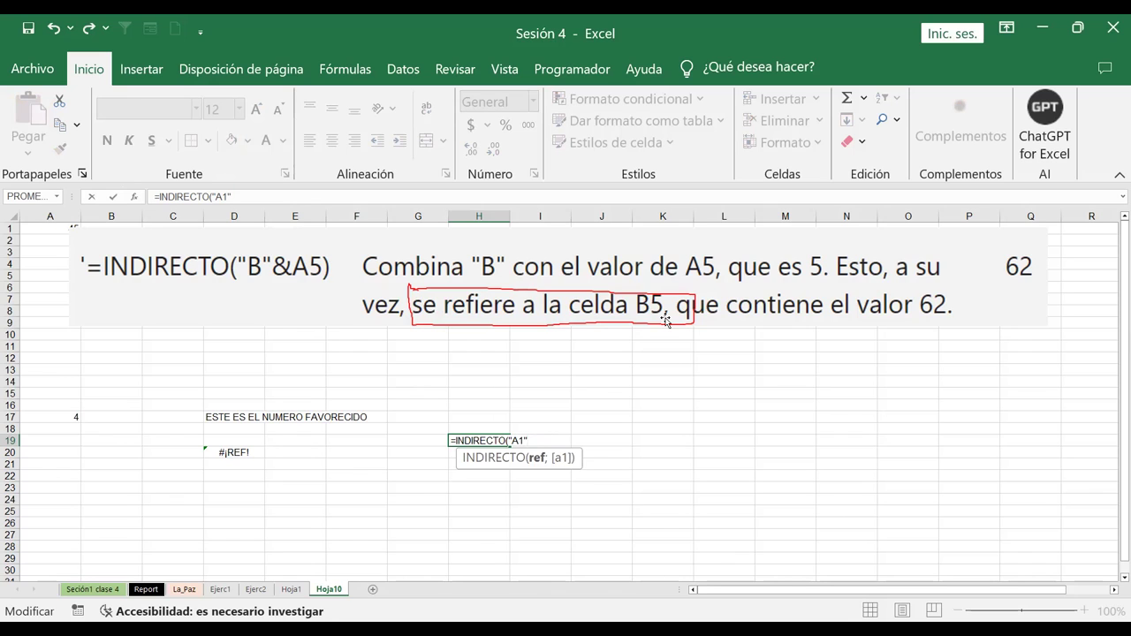
pyautogui.press('Return')
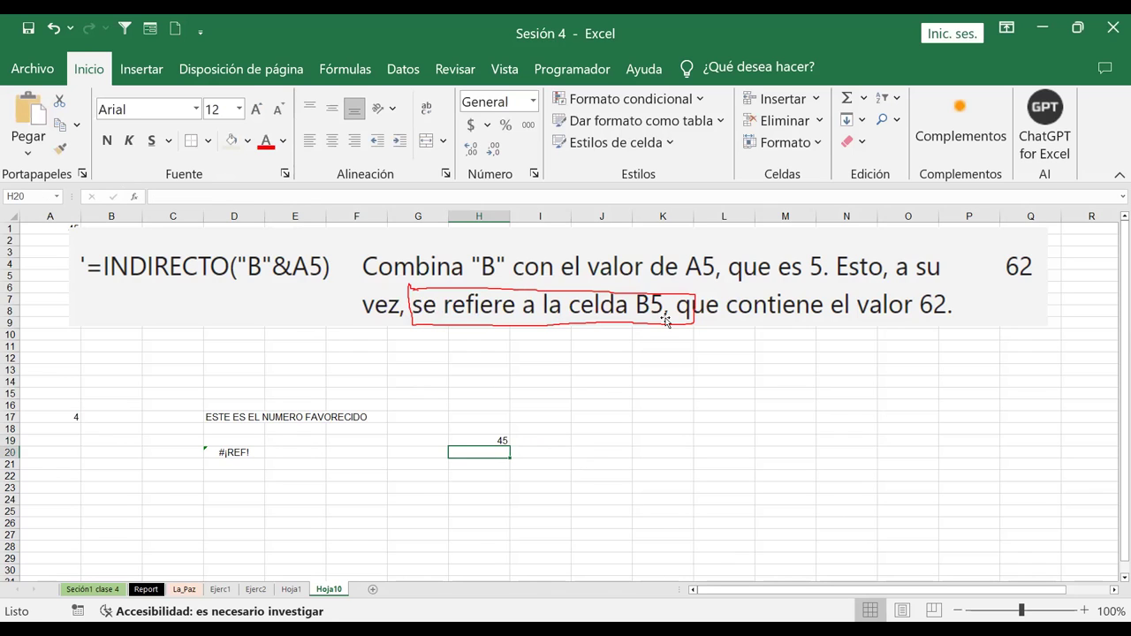
pyautogui.click(495, 440)
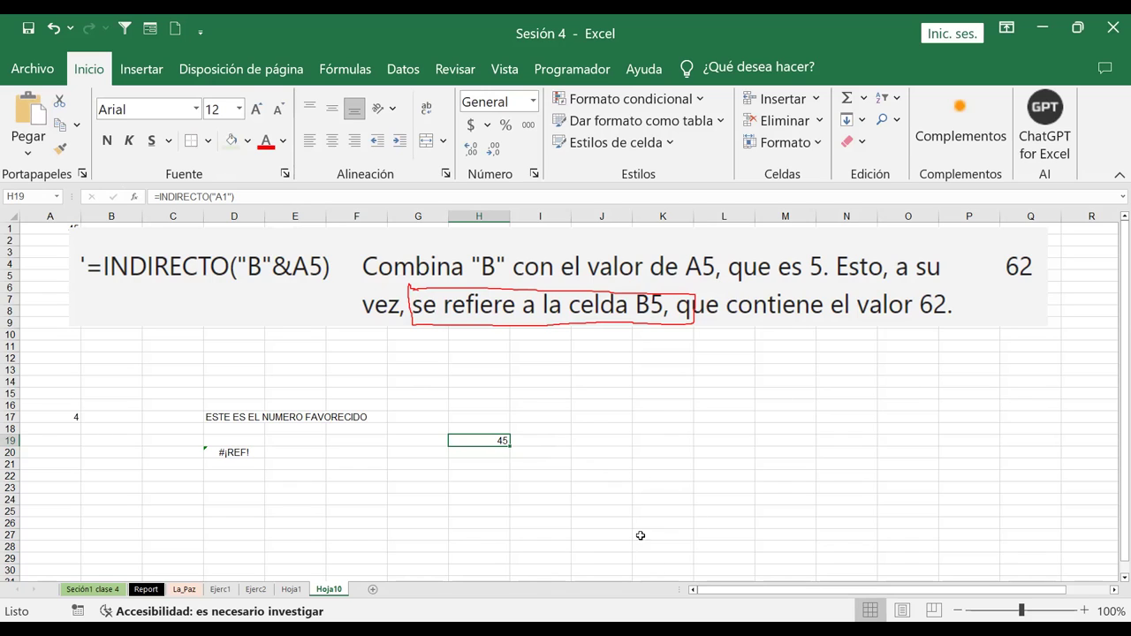
# Clear the #¡REF! error in D20 and fill A16:F19 light green
pyautogui.click(233, 451)
pyautogui.press('Delete')
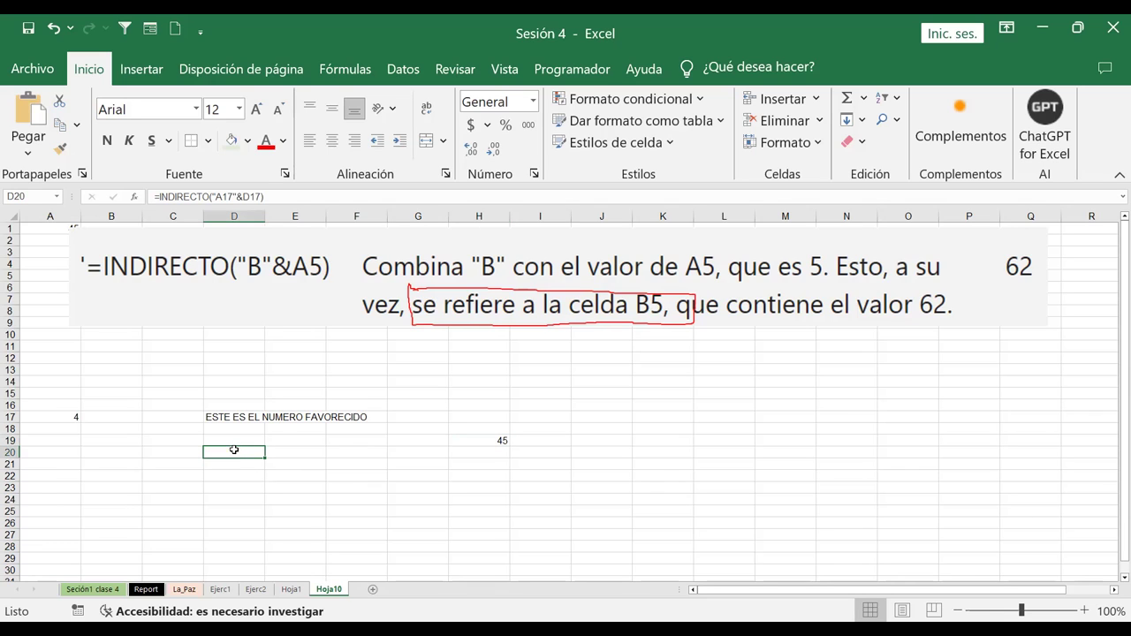
pyautogui.moveTo(56, 405)
pyautogui.mouseDown()
pyautogui.moveTo(309, 409)
pyautogui.moveTo(377, 436)
pyautogui.mouseUp()
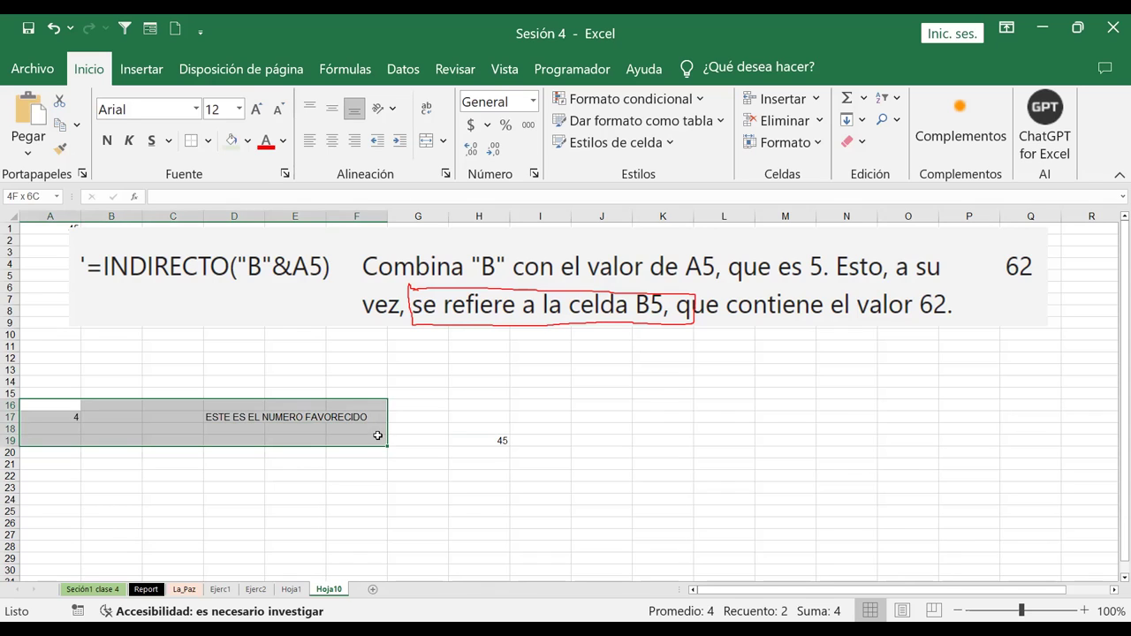
pyautogui.click(231, 140)
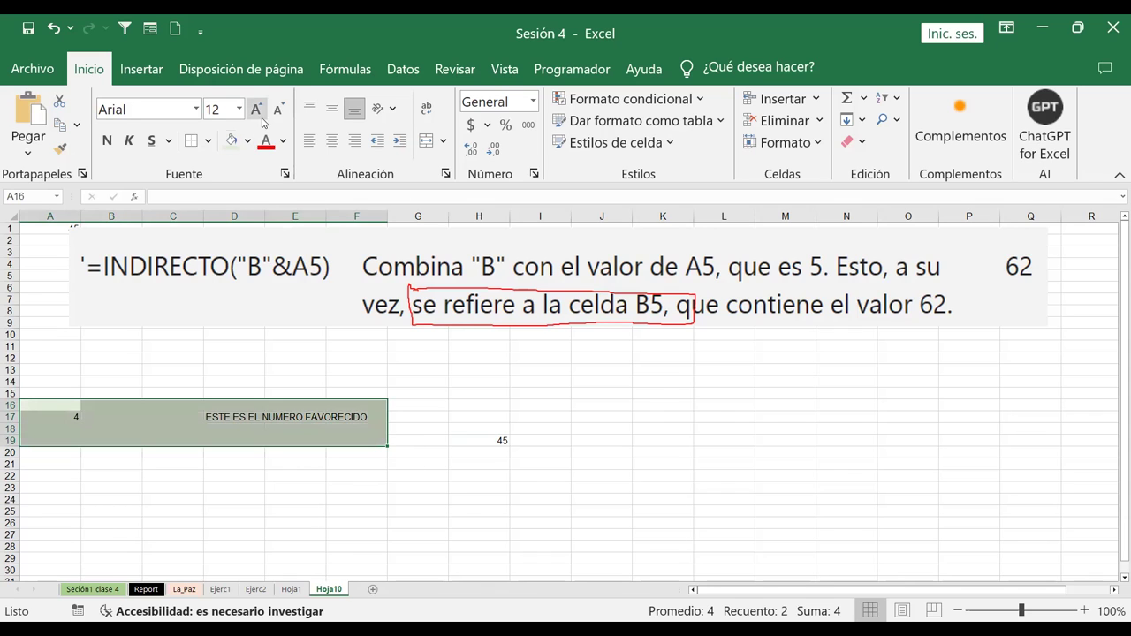
# Increase the font size of the green block and widen column F
pyautogui.click(257, 110)
pyautogui.click(511, 394)
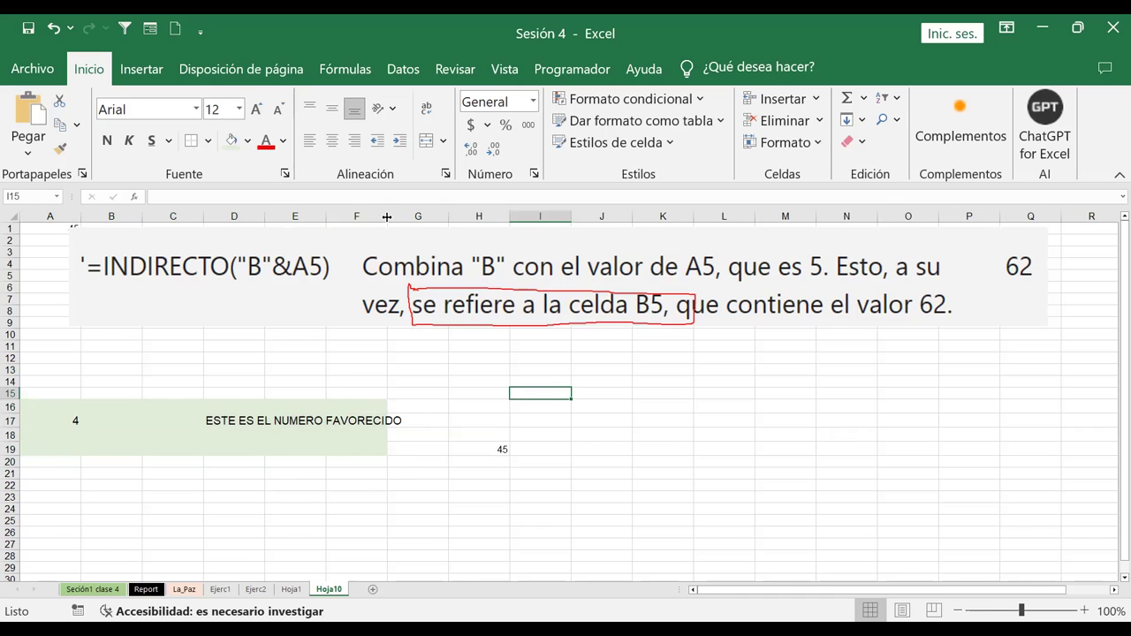
pyautogui.moveTo(387, 216); pyautogui.dragTo(412, 215)
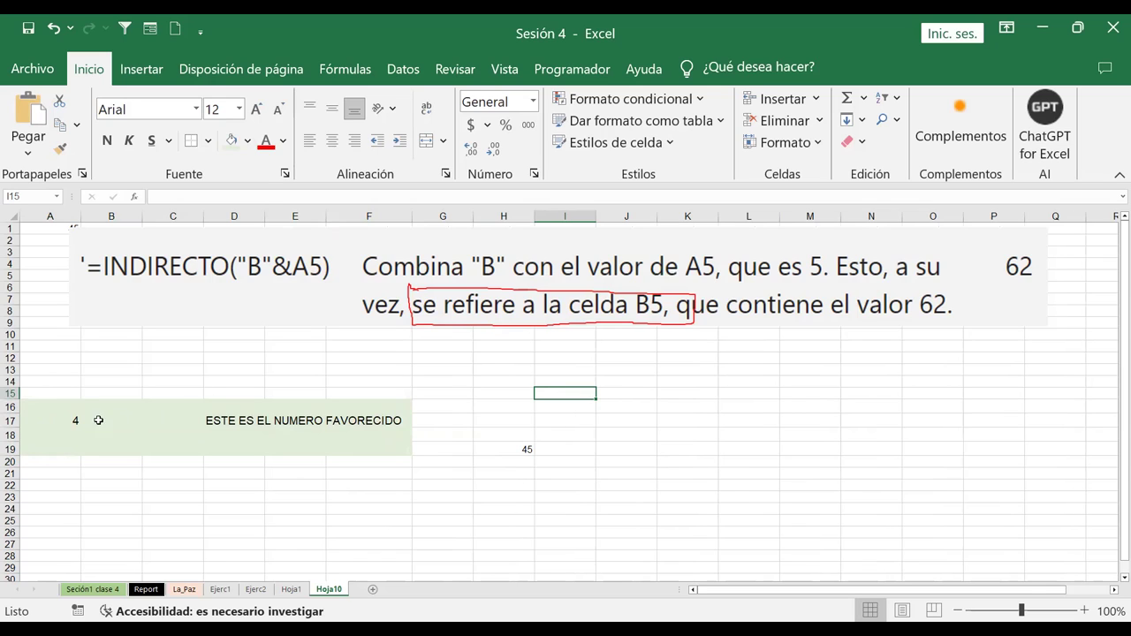
pyautogui.click(504, 449)
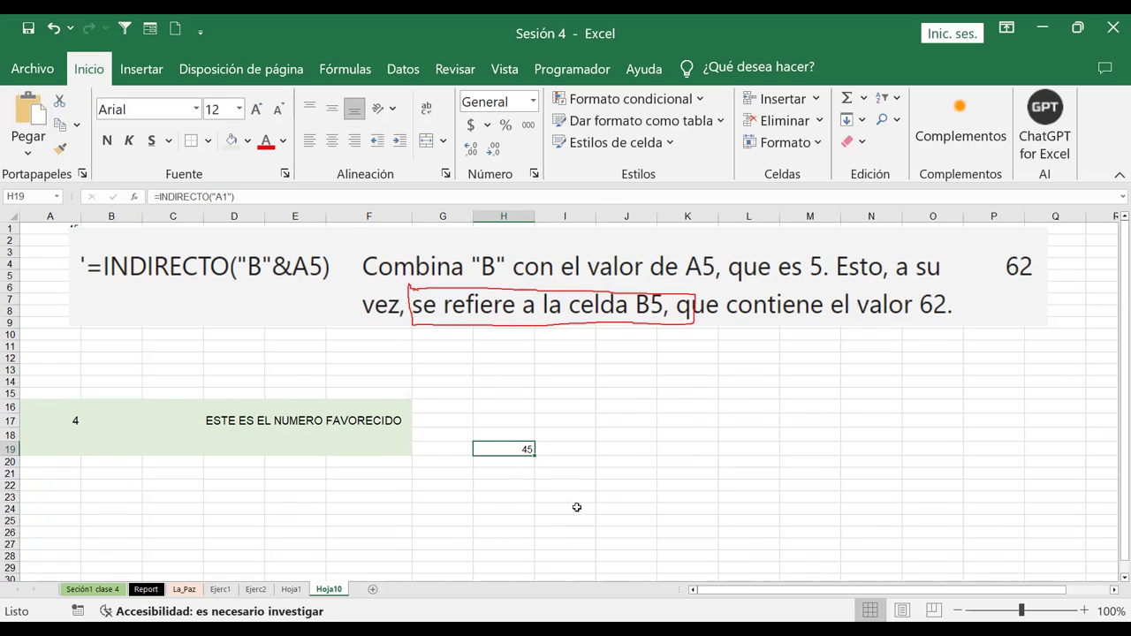
# Enter =CONCATENAR(A17;D17) in J19
pyautogui.click(656, 453)
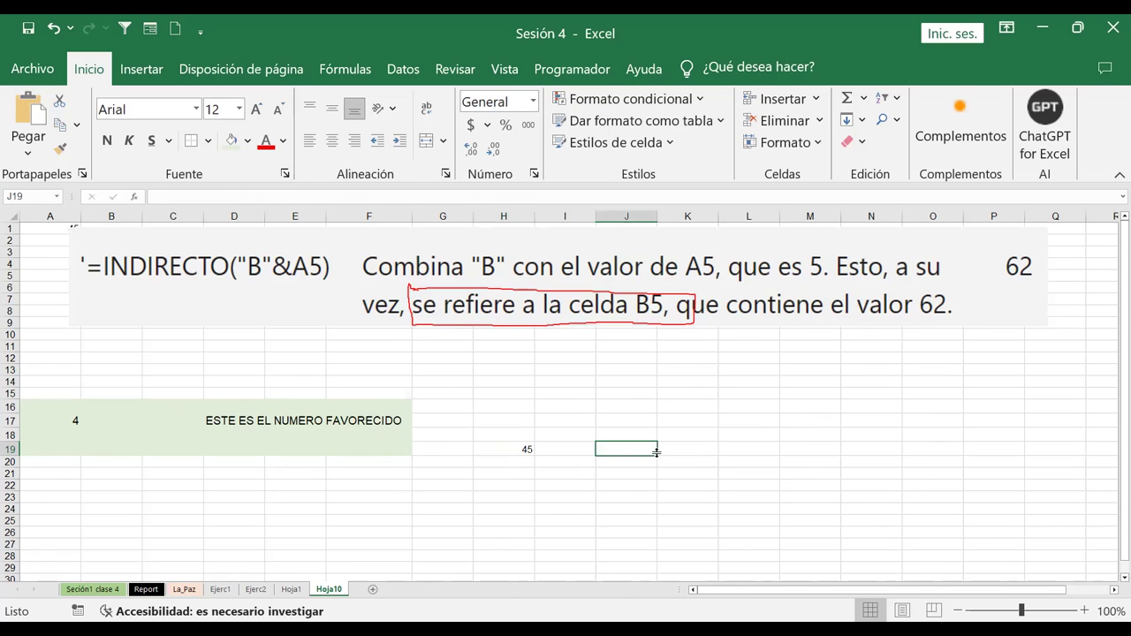
pyautogui.write('=')
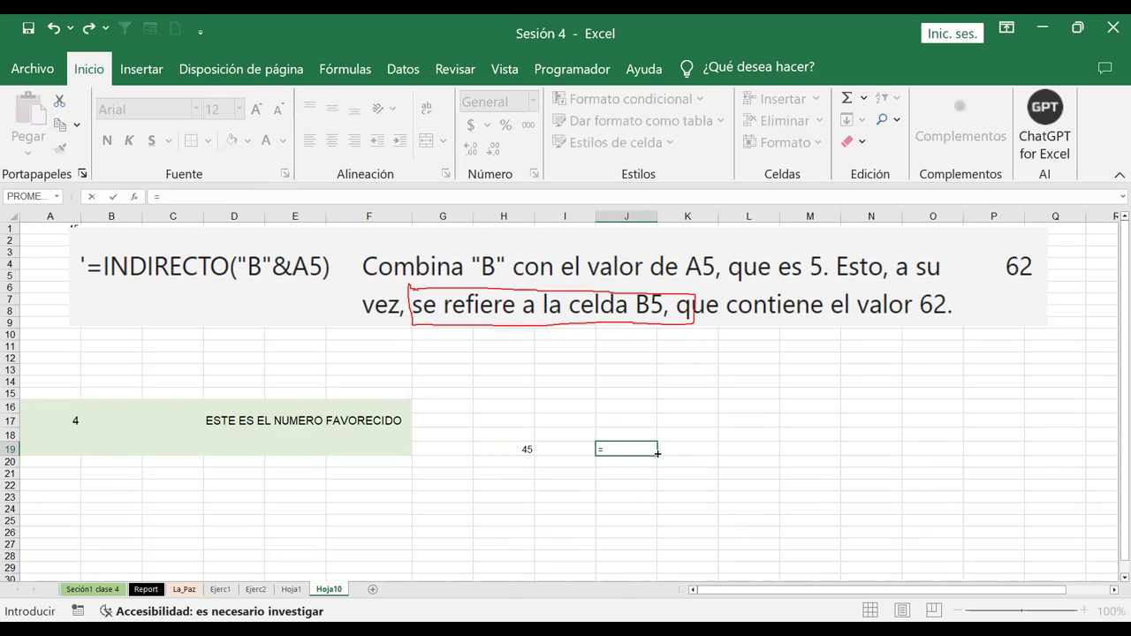
pyautogui.write('CONCATENAR')
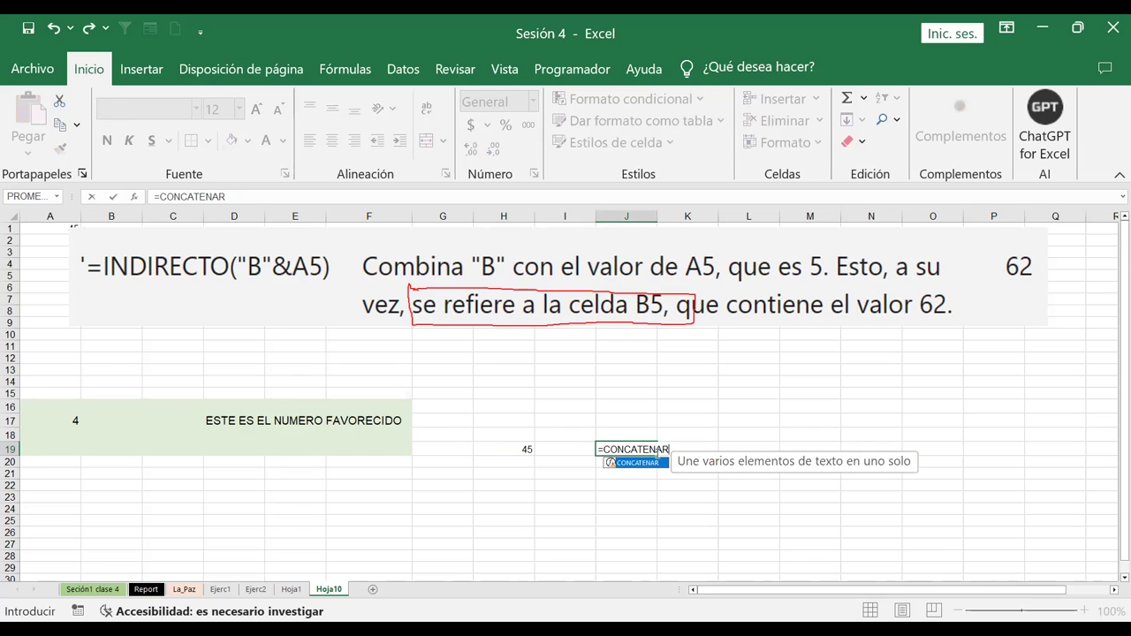
pyautogui.write('(')
pyautogui.click(71, 421)
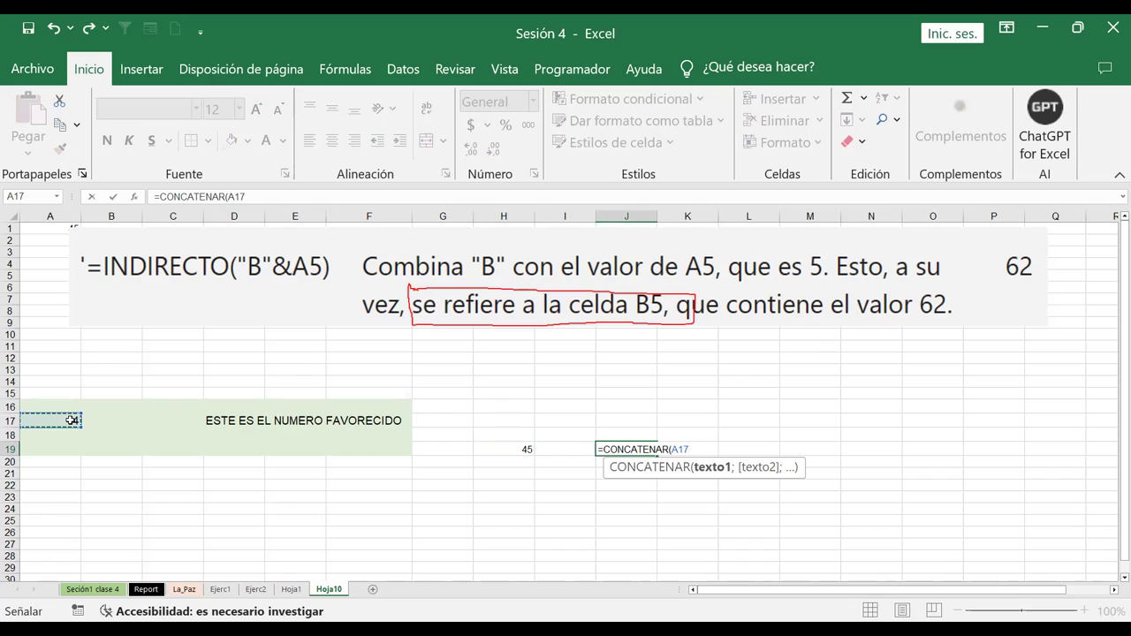
pyautogui.write(';')
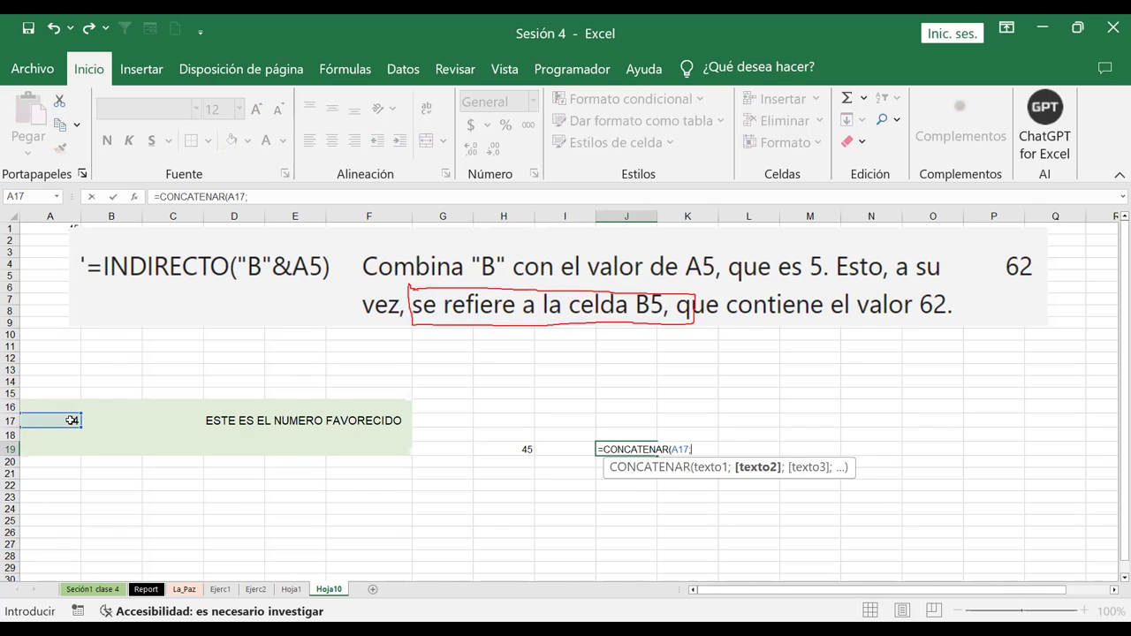
pyautogui.click(227, 420)
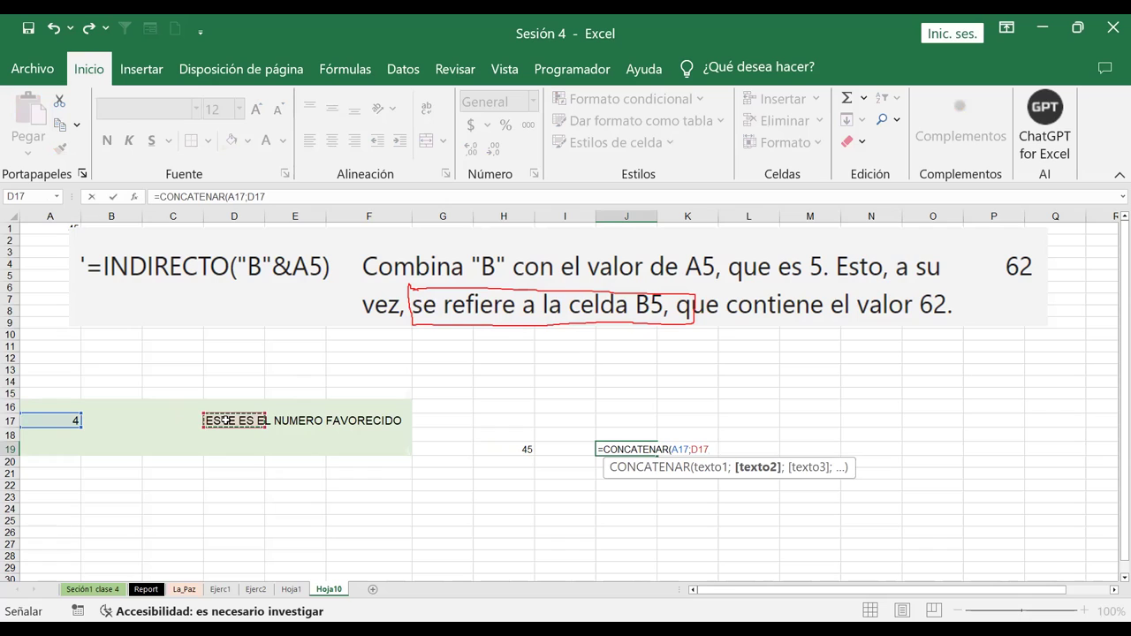
pyautogui.press('Return')
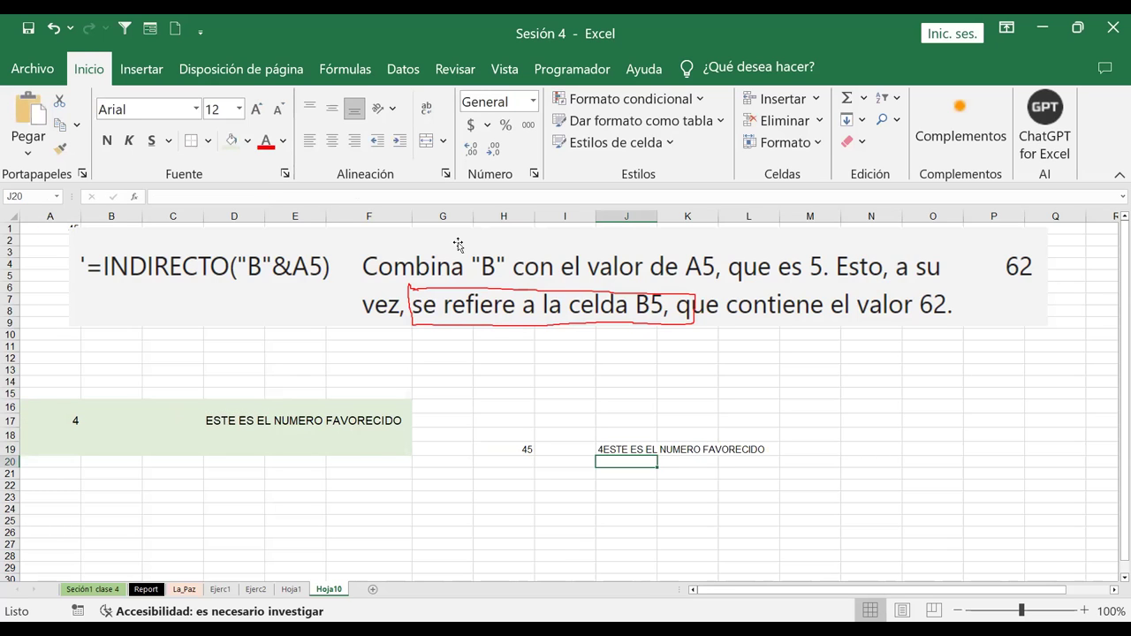
# Insert " " between the arguments so J19 reads =CONCATENAR(A17;" ";D17)
pyautogui.click(619, 451)
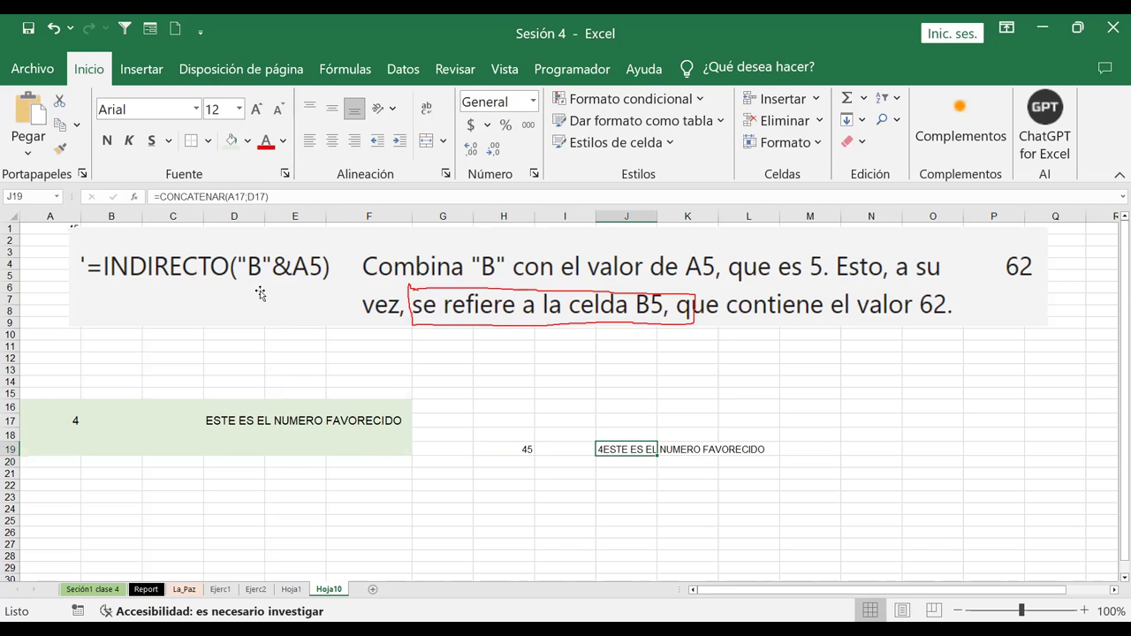
pyautogui.click(250, 196)
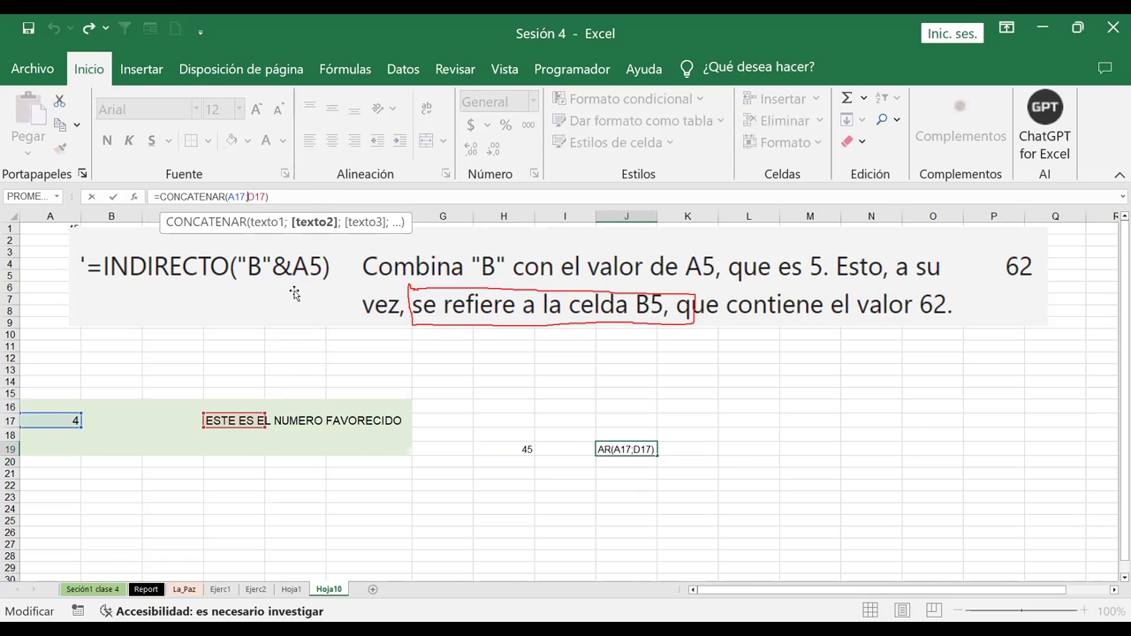
pyautogui.write('"')
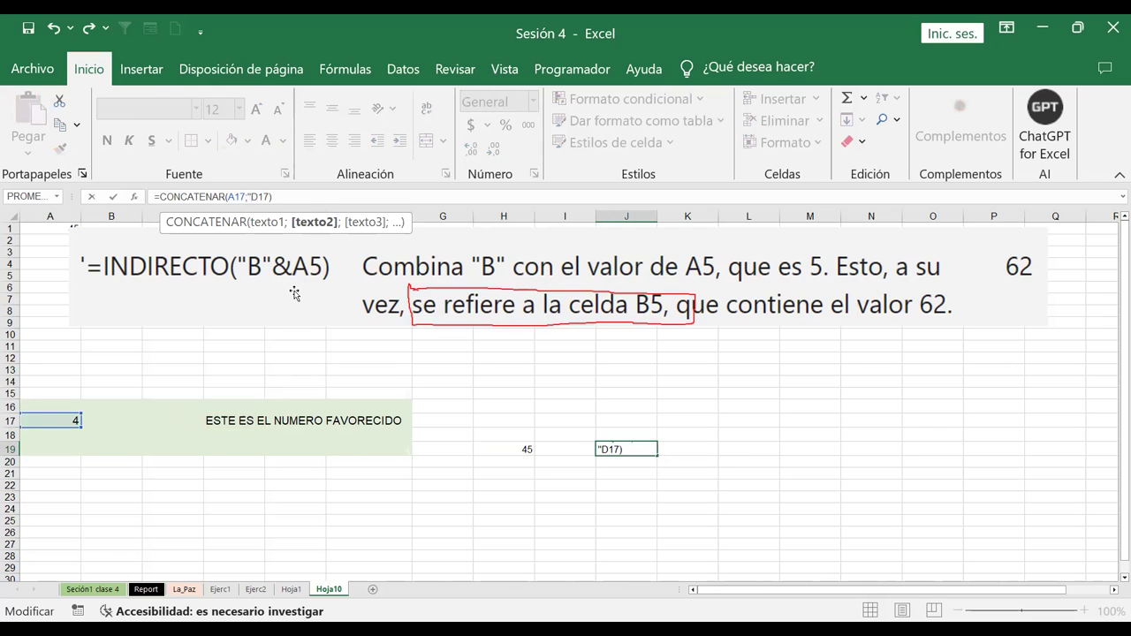
pyautogui.write(' "')
pyautogui.write(';')
pyautogui.press('Return')
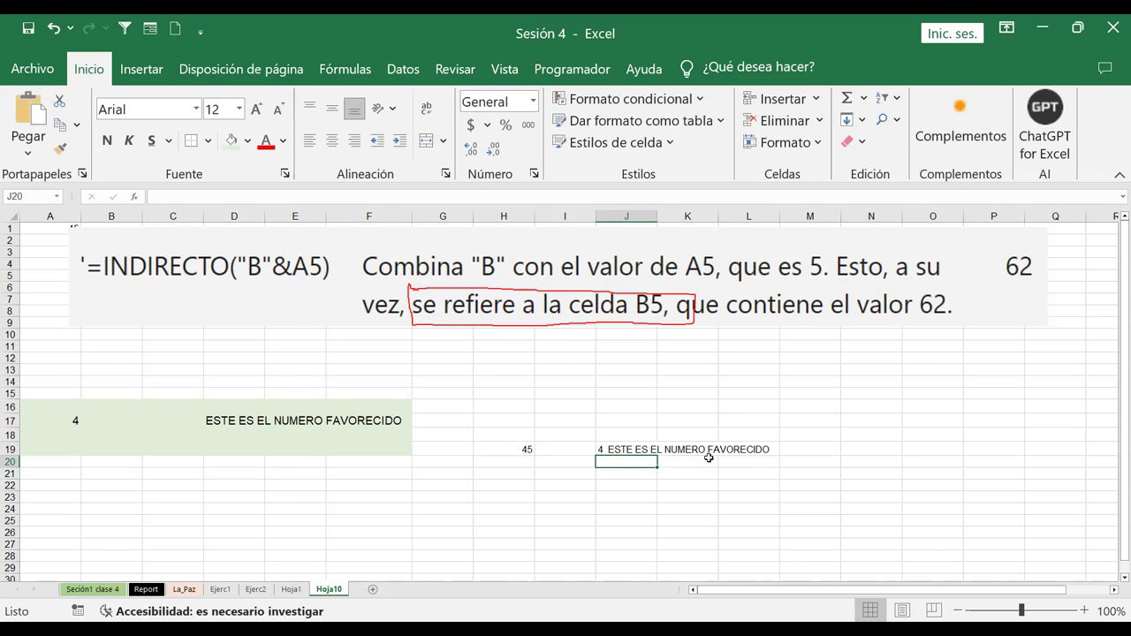
# Fill J19 through L19 with orange to highlight "4 ESTE ES EL NUMERO FAVORECIDO"
pyautogui.click(606, 449)
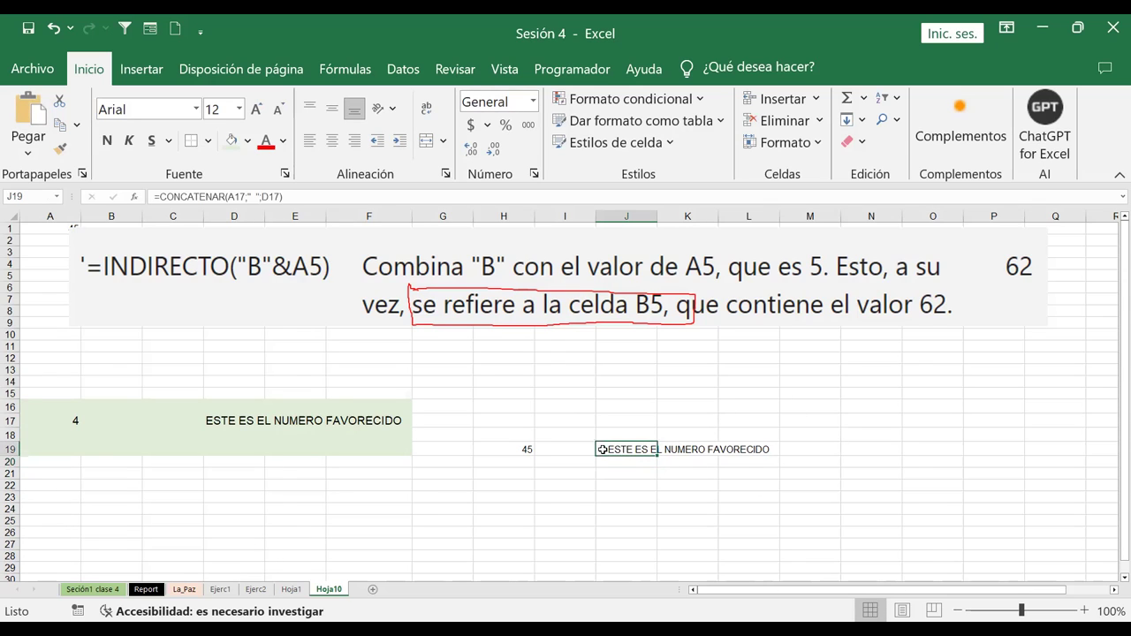
pyautogui.click(230, 143)
pyautogui.moveTo(661, 448); pyautogui.dragTo(767, 450)
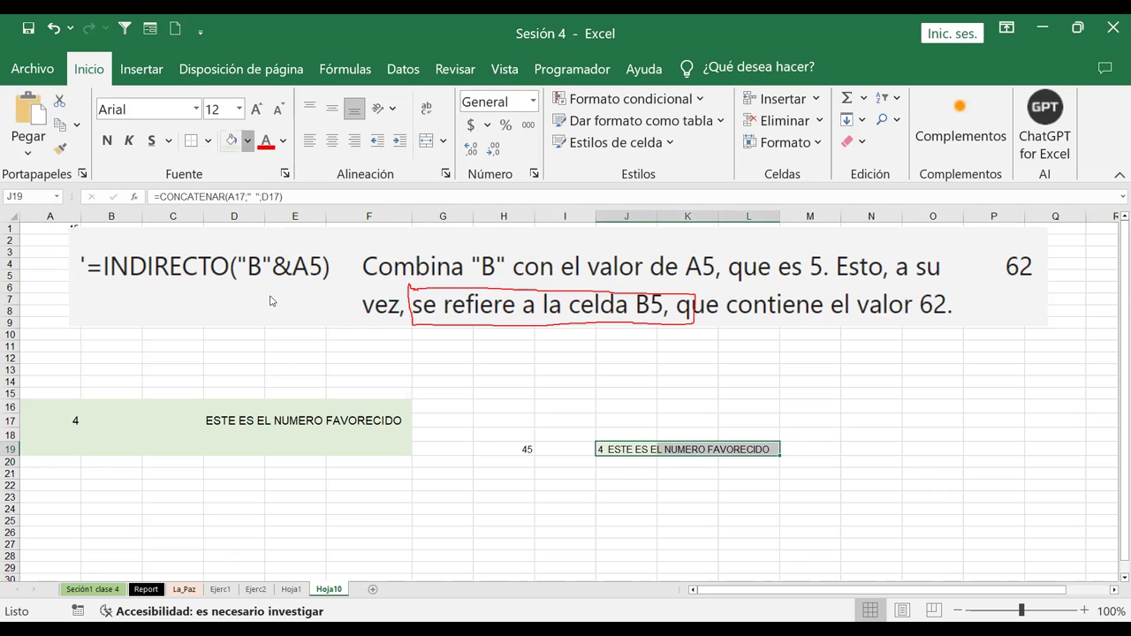
pyautogui.click(262, 297)
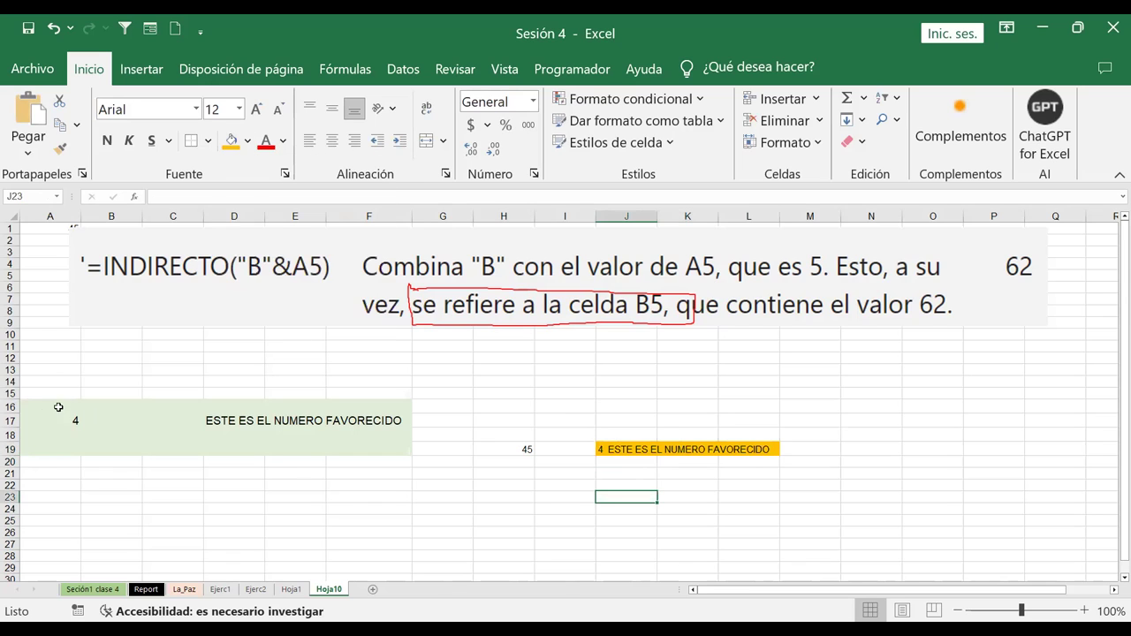
pyautogui.click(64, 421)
pyautogui.click(239, 417)
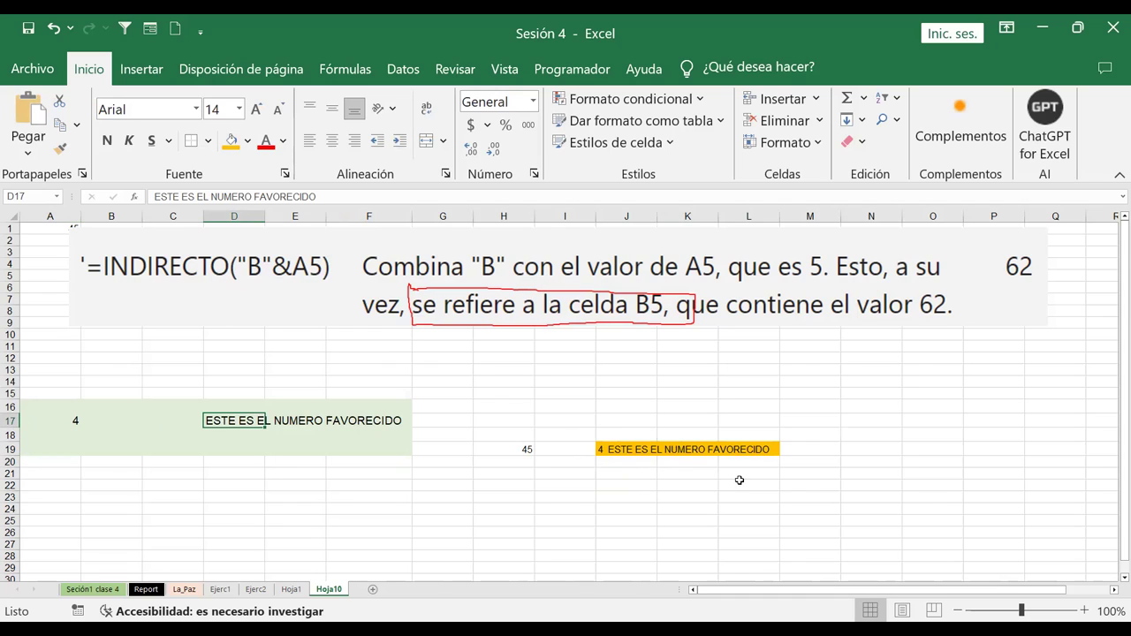
pyautogui.click(605, 449)
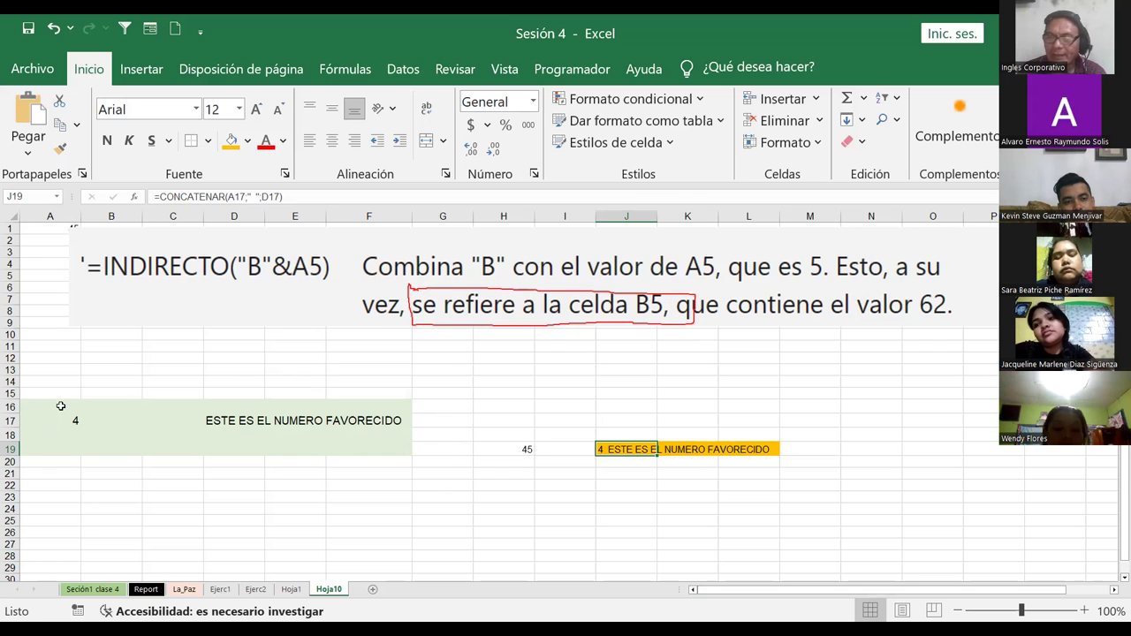
pyautogui.moveTo(56, 405)
pyautogui.mouseDown()
pyautogui.moveTo(341, 423)
pyautogui.moveTo(378, 444)
pyautogui.mouseUp()
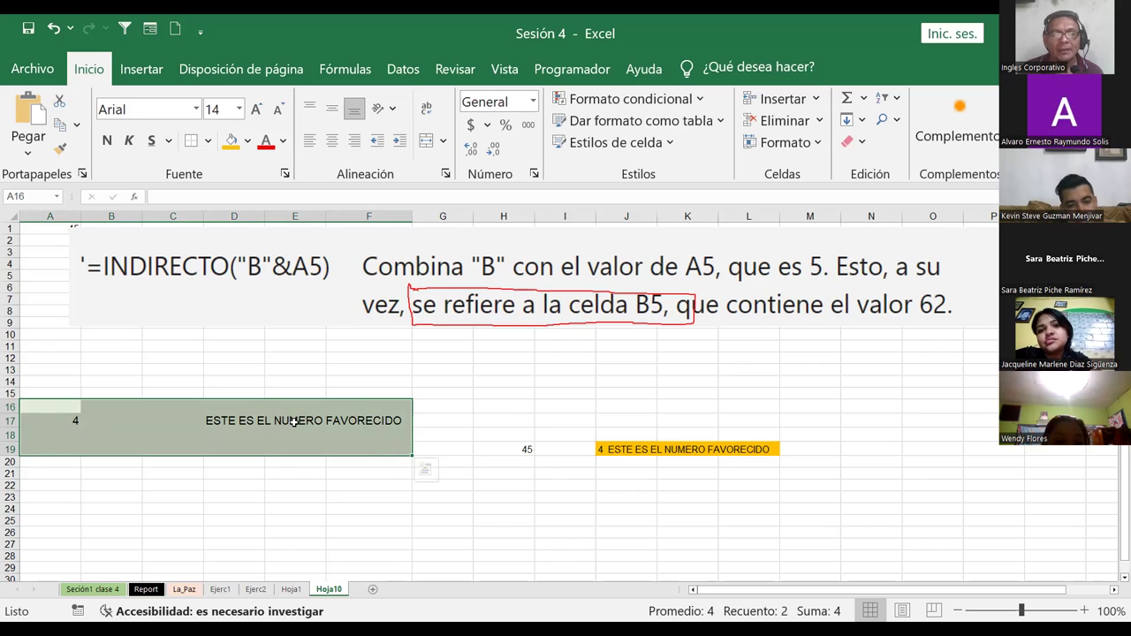
pyautogui.click(241, 421)
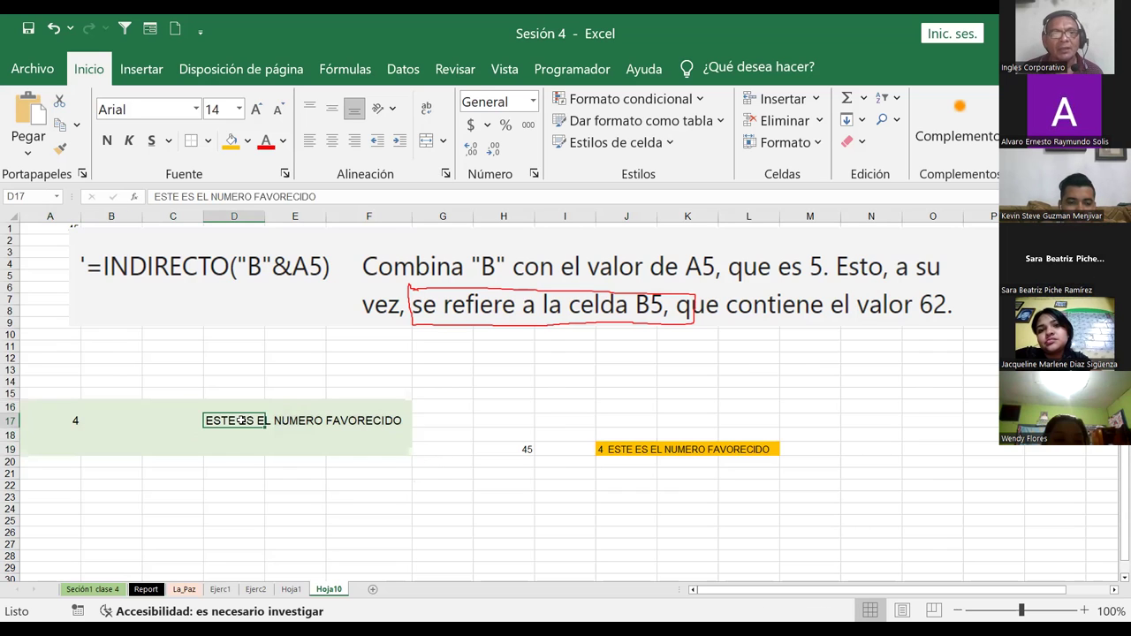